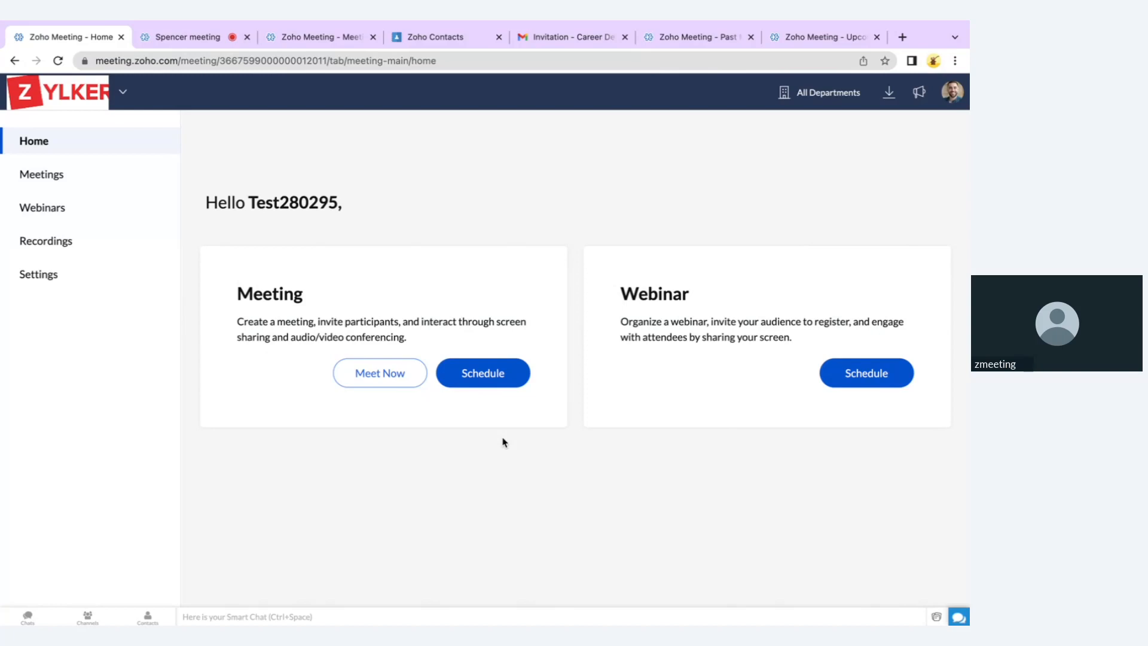
Start an instant video meeting and dismiss its invite prompt
{"action": "left_click", "coordinate": [405, 379]}
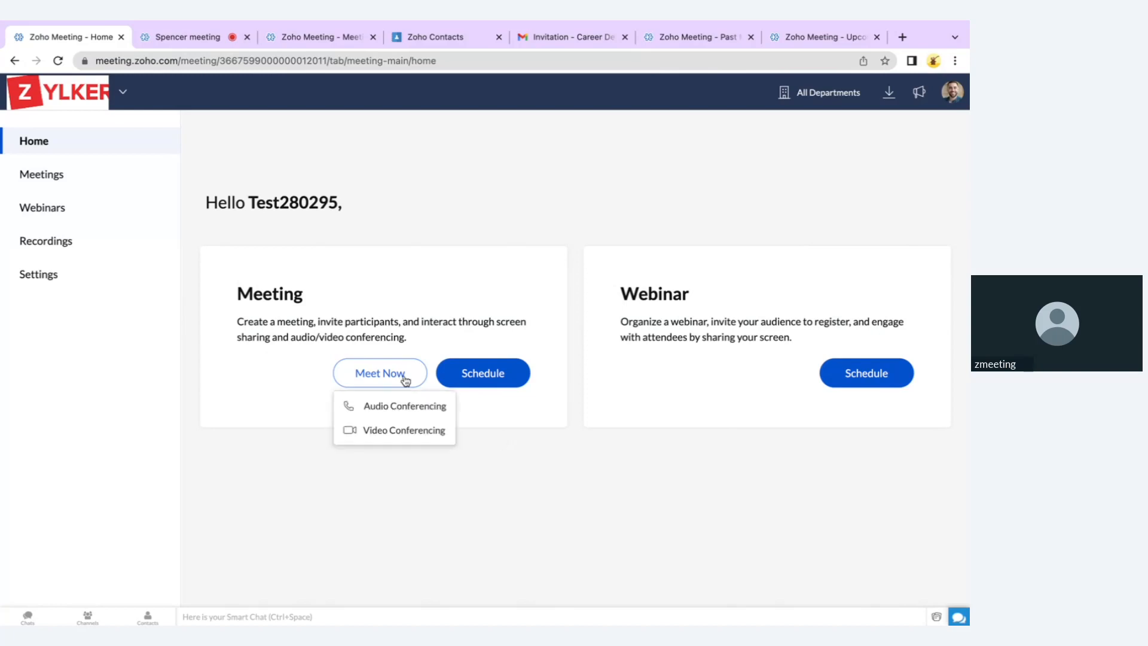
{"action": "left_click", "coordinate": [406, 430]}
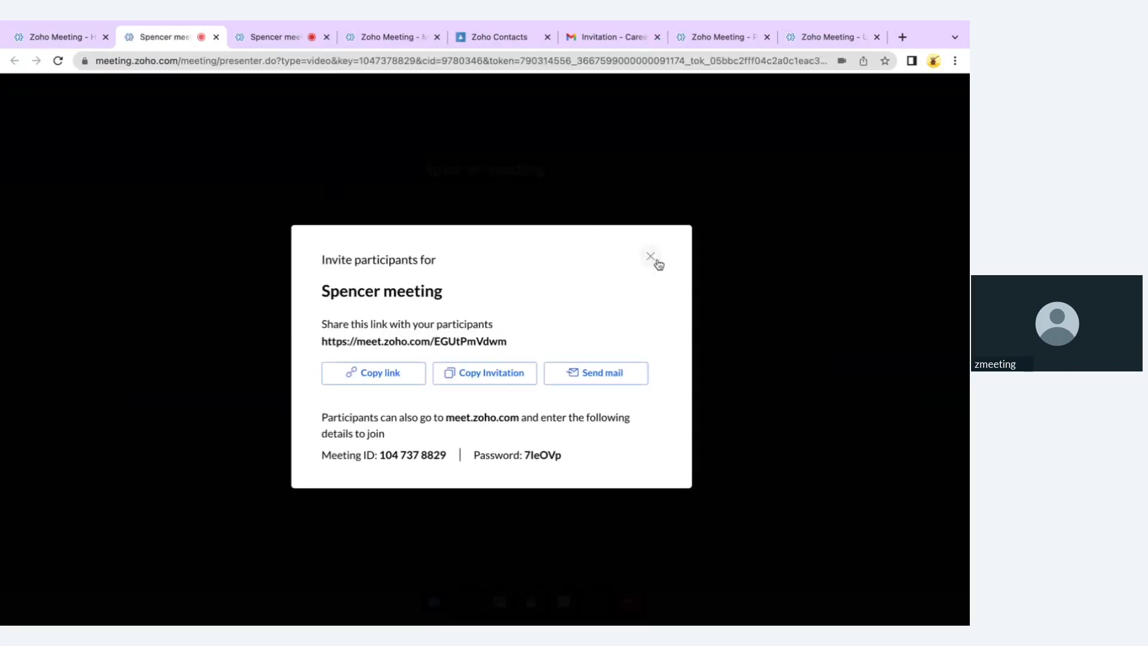
{"action": "left_click", "coordinate": [657, 261]}
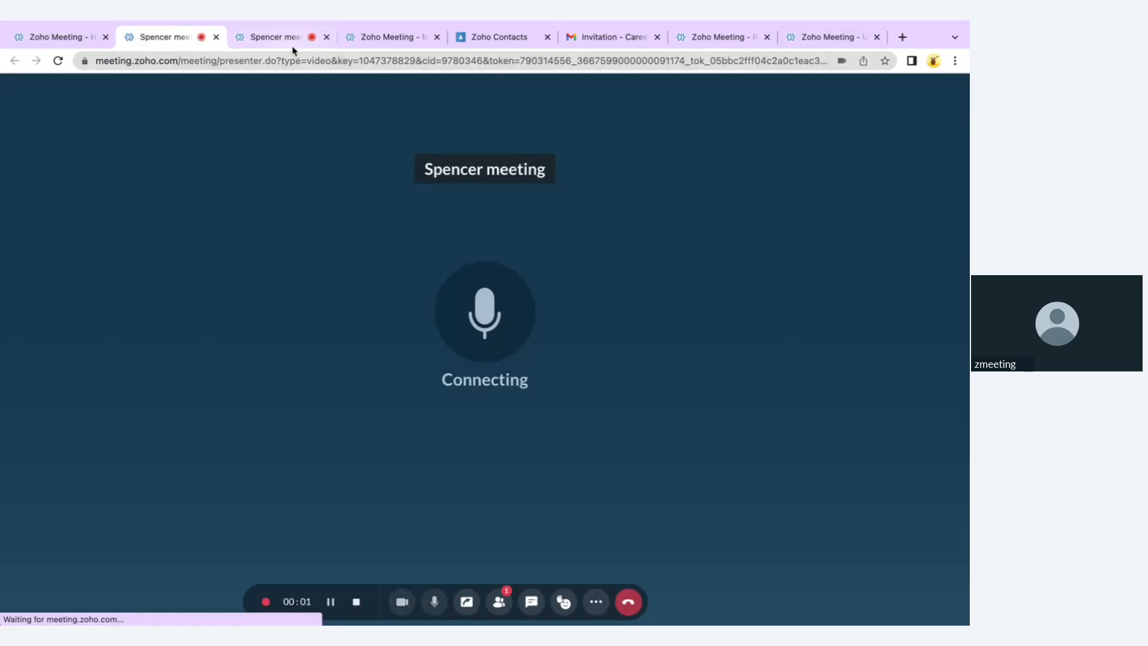
Go back to the running meeting, close the duplicate tab, and show the participants
{"action": "left_click", "coordinate": [293, 40]}
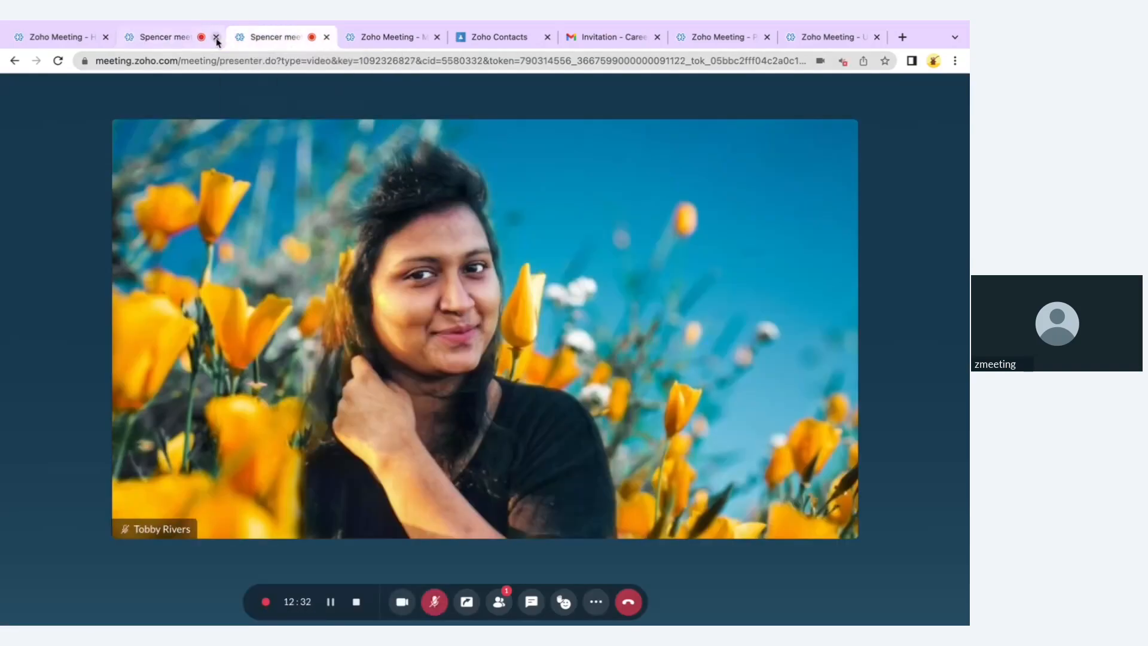
{"action": "left_click", "coordinate": [217, 40]}
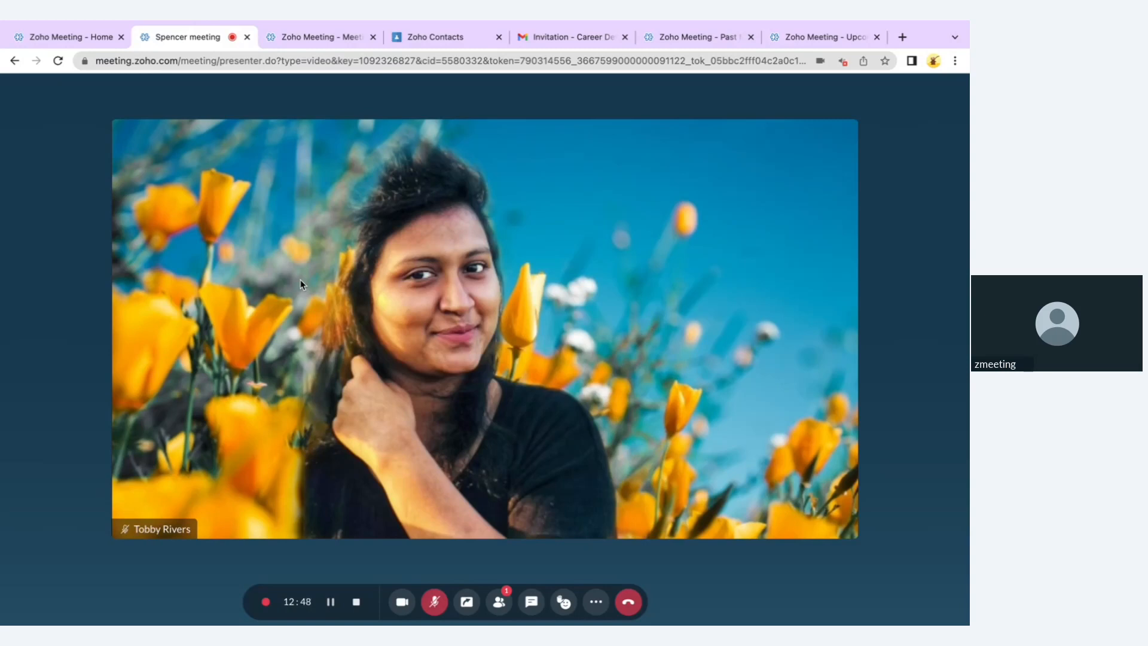
{"action": "left_click", "coordinate": [500, 596]}
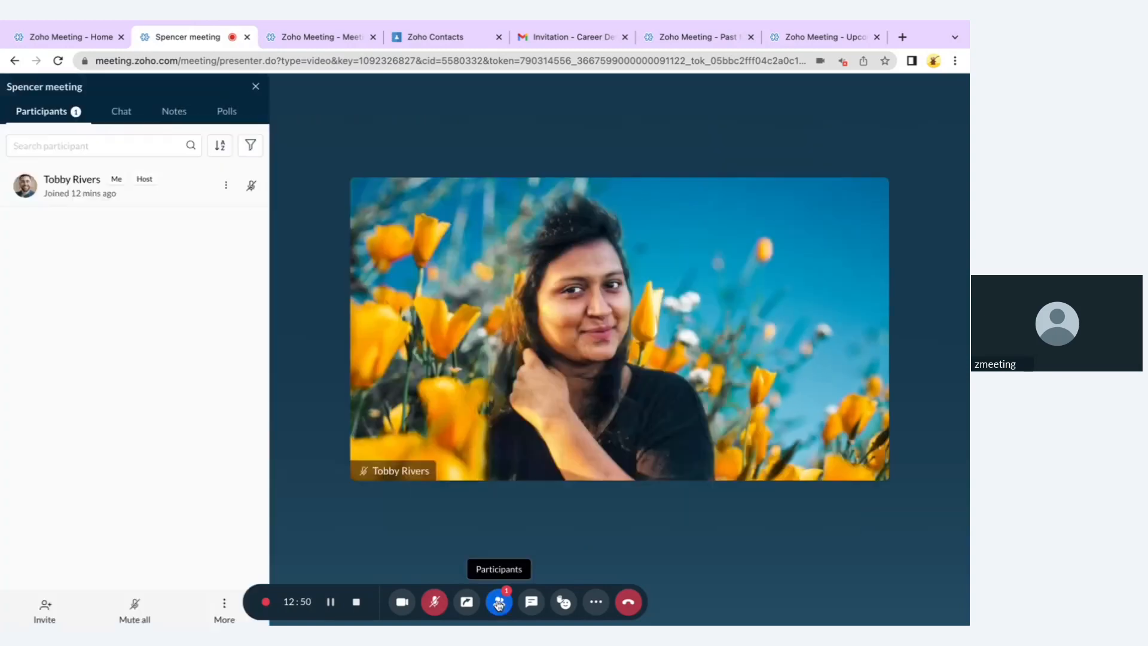
Copy the meeting's join link, cancel the e-mail invite, and close the participant list
{"action": "left_click", "coordinate": [45, 610]}
{"action": "left_click", "coordinate": [390, 381]}
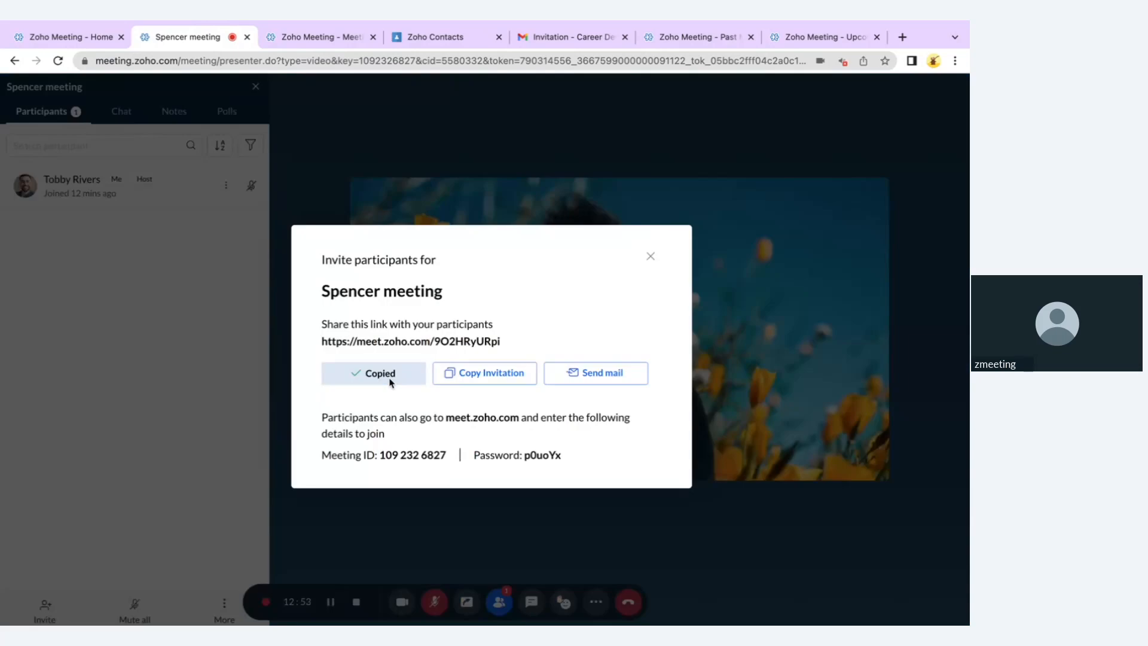
{"action": "left_click", "coordinate": [587, 382]}
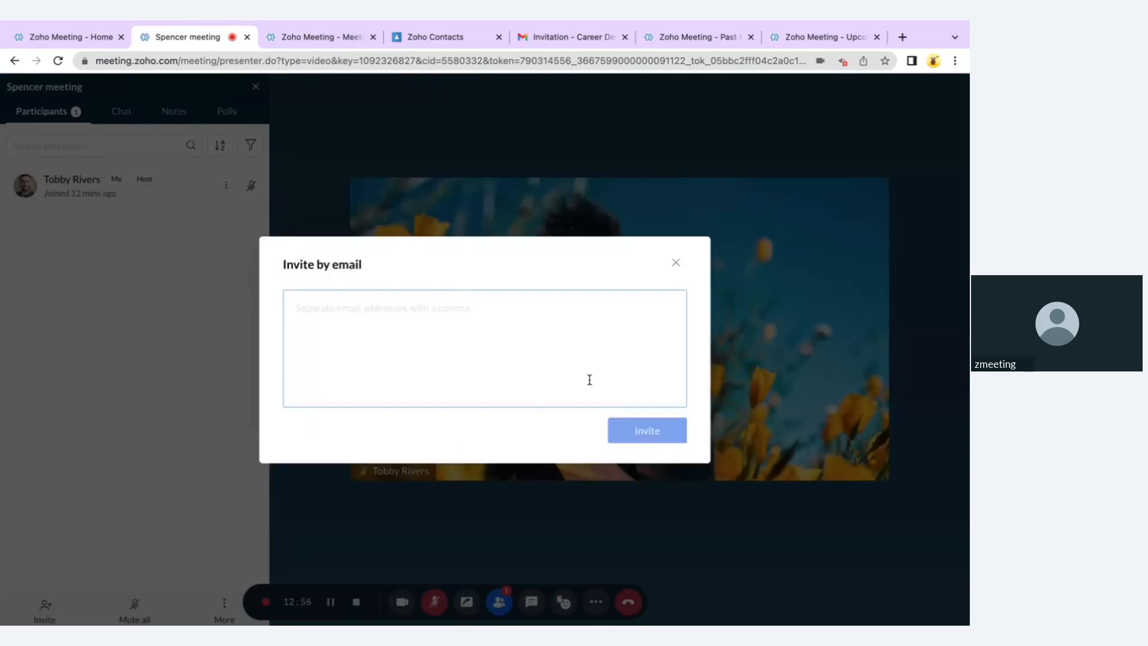
{"action": "left_click", "coordinate": [675, 267]}
{"action": "left_click", "coordinate": [256, 87]}
Paste the join link into the other browser window to load the guest join page
{"action": "key", "text": "ctrl+Left"}
{"action": "left_click", "coordinate": [233, 60]}
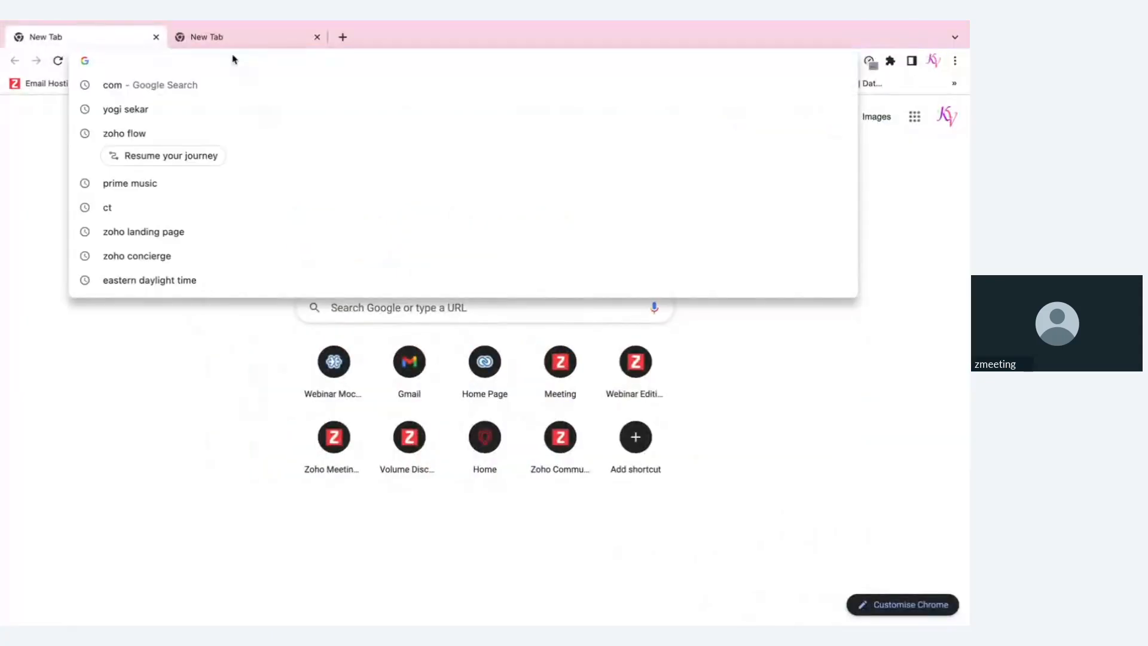
{"action": "key", "text": "ctrl+v"}
{"action": "key", "text": "Return"}
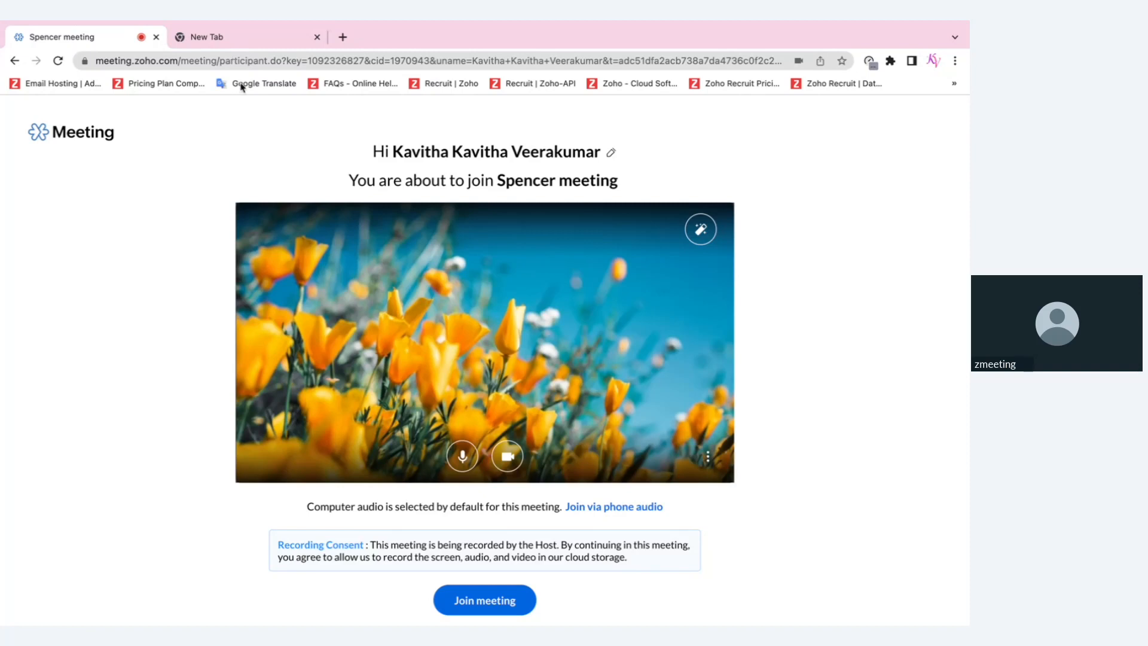
Check the guest's device settings and mute the microphone before joining
{"action": "left_click", "coordinate": [707, 459]}
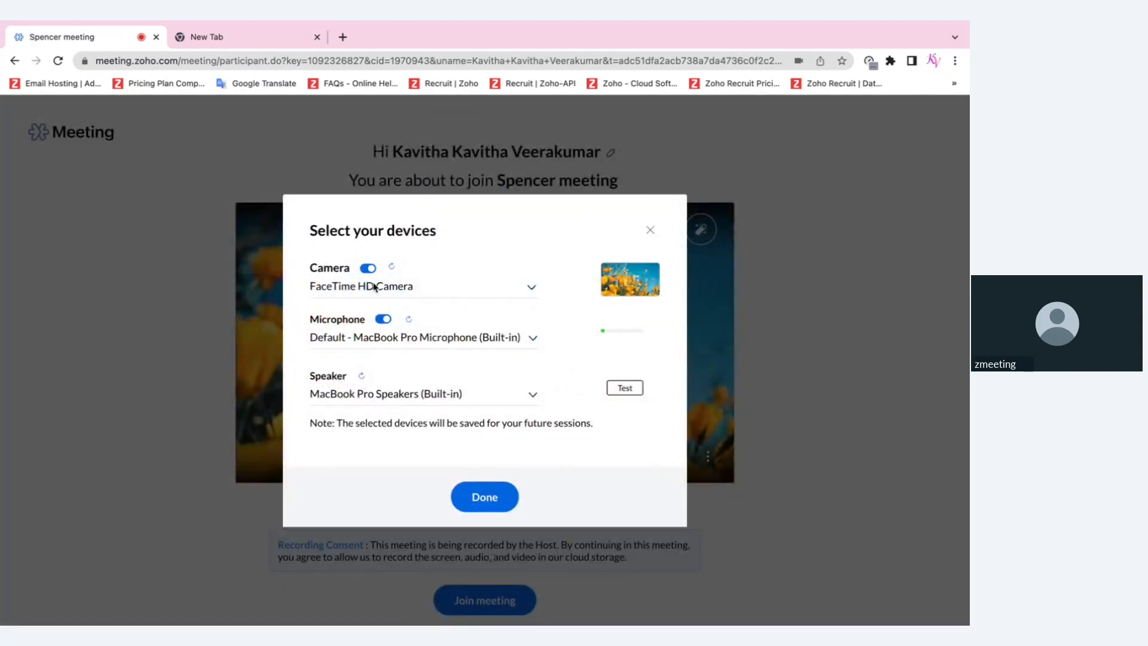
{"action": "left_click", "coordinate": [650, 230]}
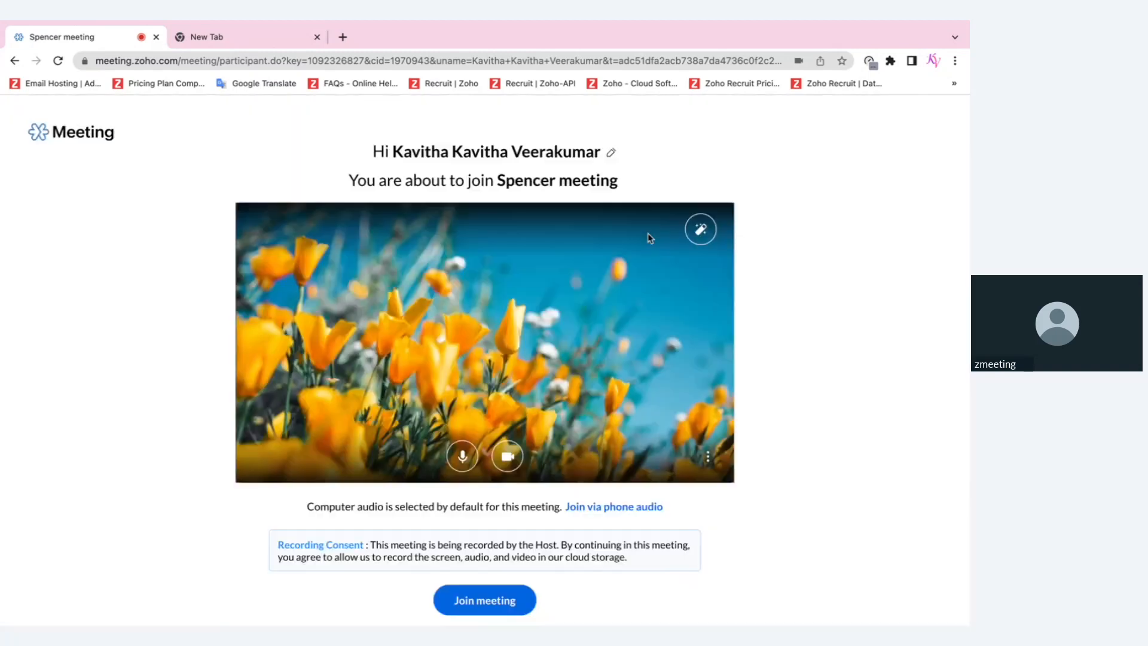
{"action": "left_click", "coordinate": [463, 456]}
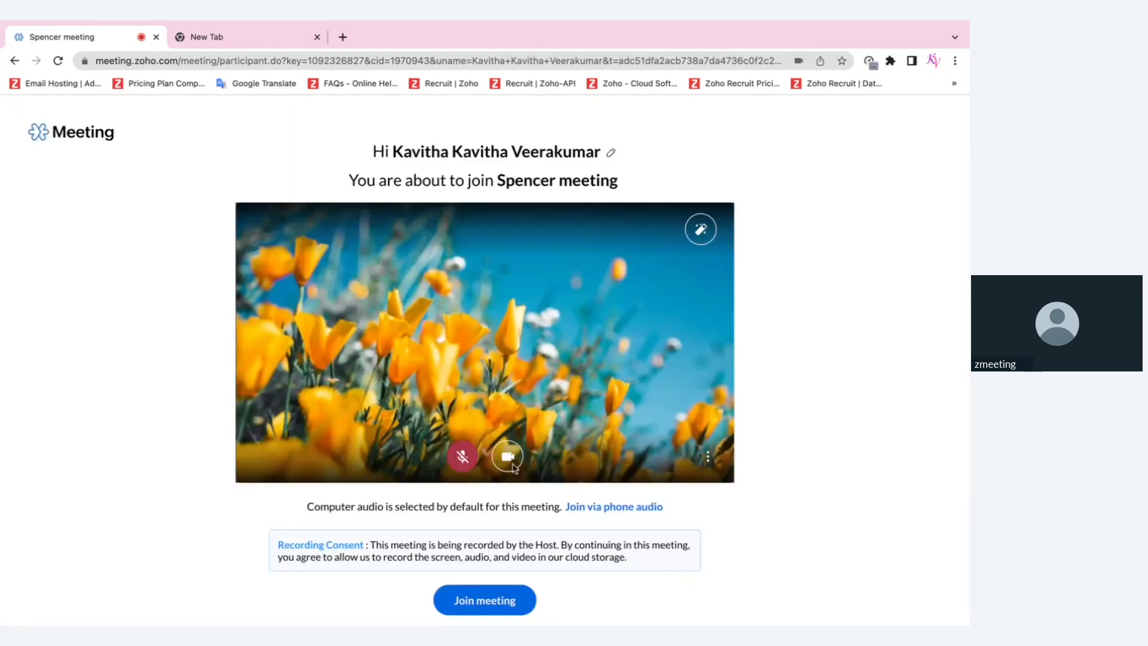
View the Canada dial-in numbers, then join the meeting with computer audio
{"action": "left_click", "coordinate": [631, 508]}
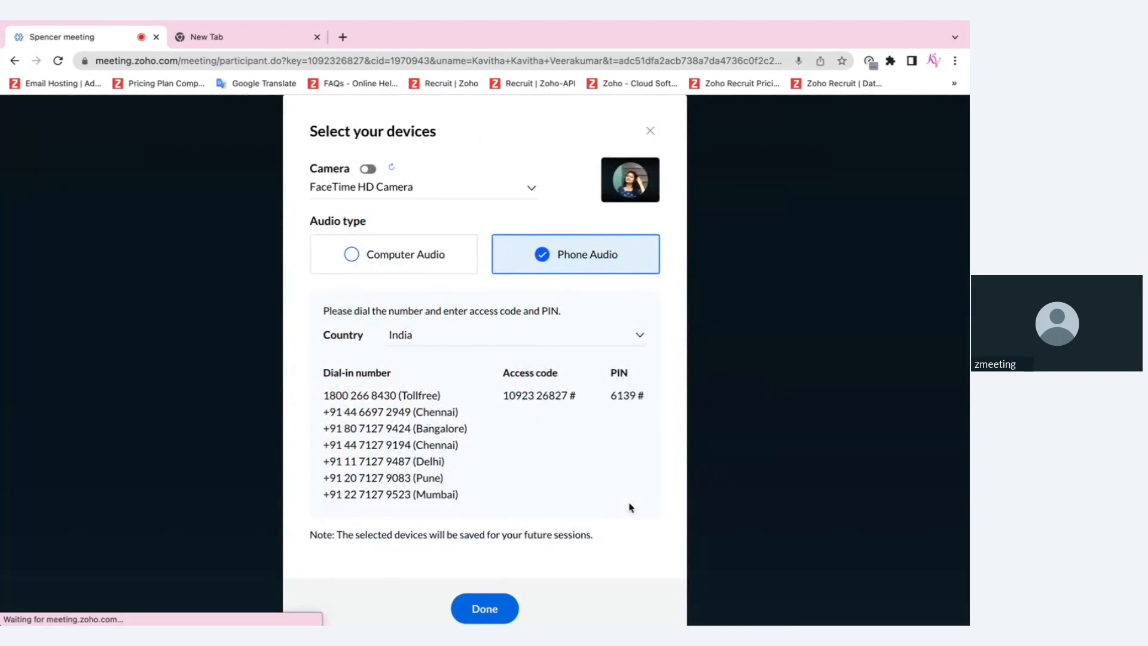
{"action": "left_click", "coordinate": [502, 337]}
{"action": "scroll", "coordinate": [474, 446], "scroll_direction": "down", "scroll_amount": 5}
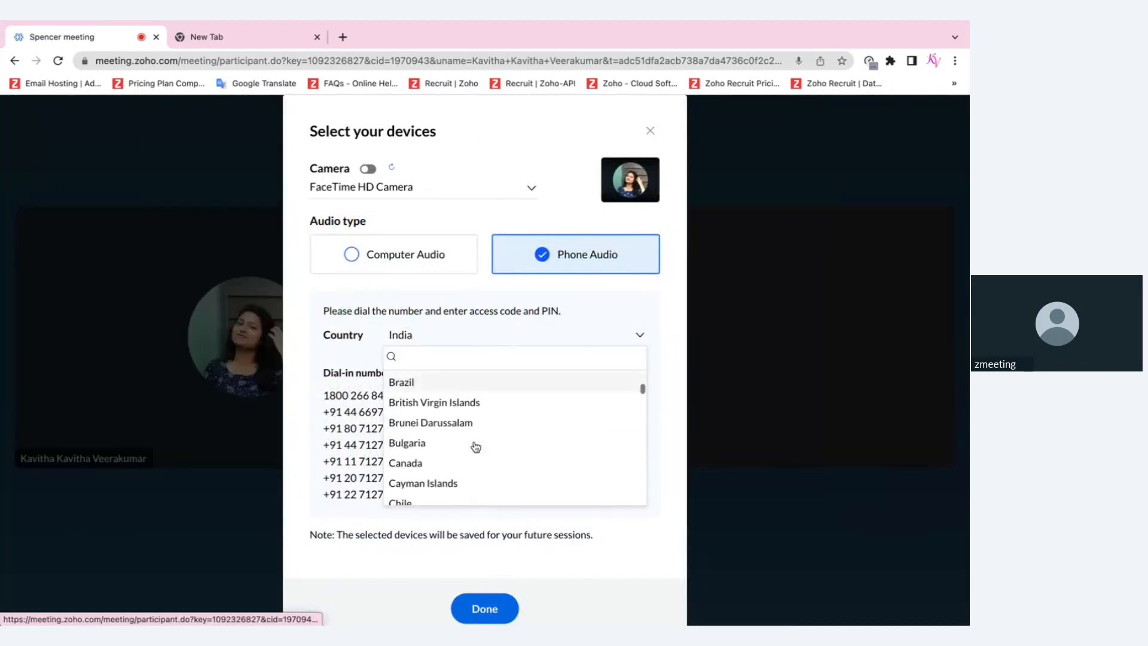
{"action": "left_click", "coordinate": [444, 463]}
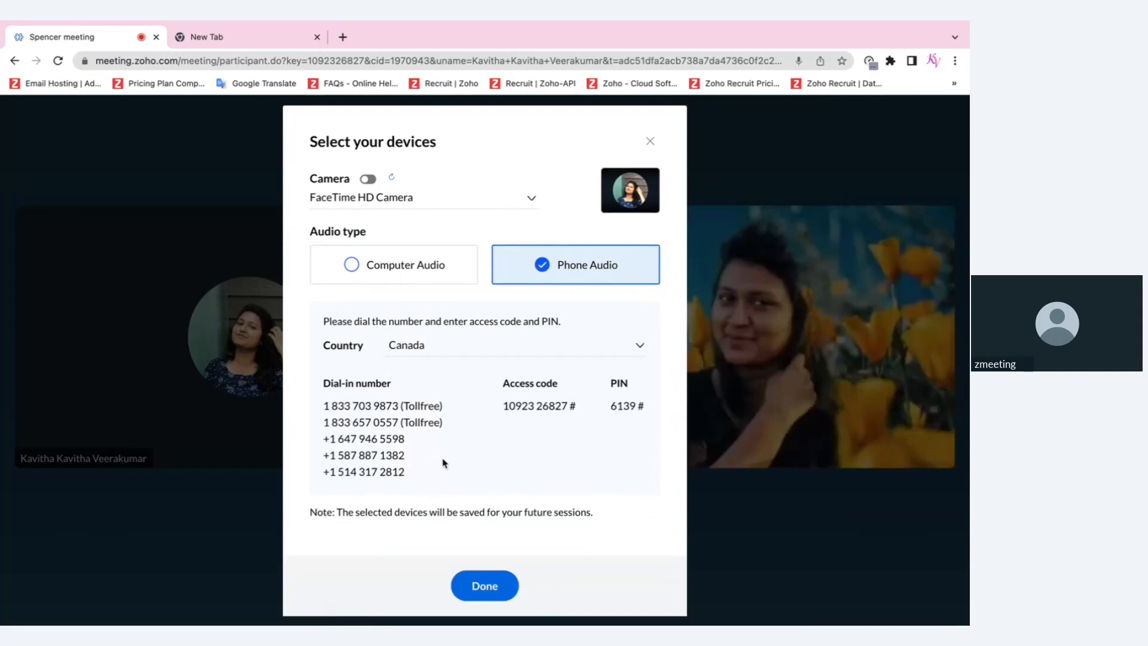
{"action": "left_click", "coordinate": [396, 281]}
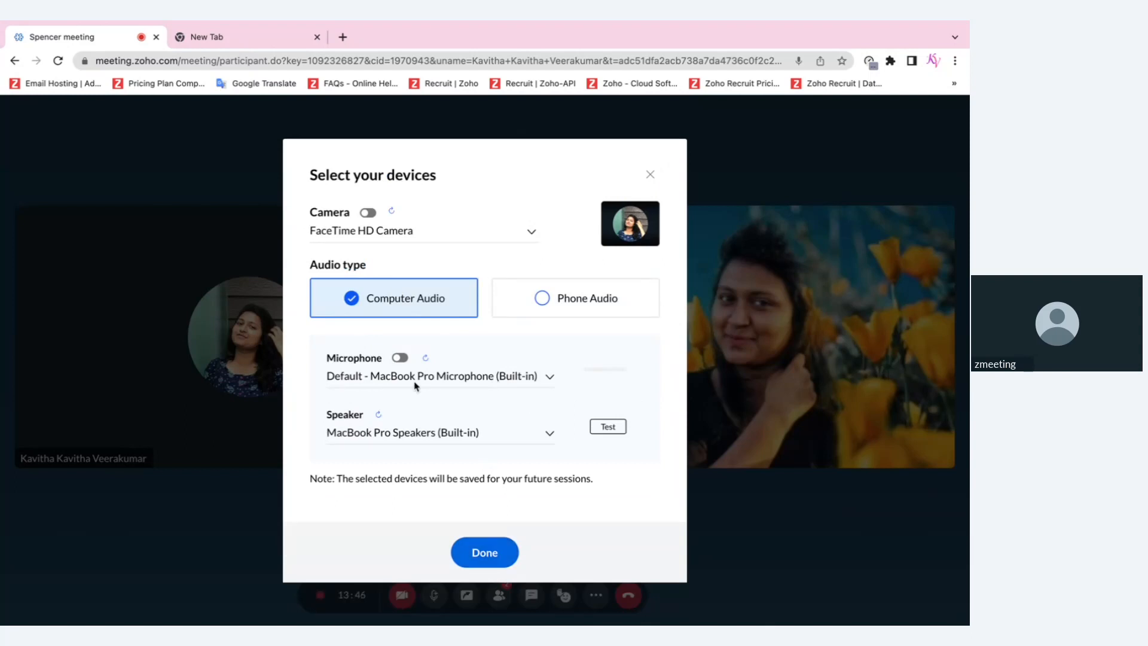
{"action": "left_click", "coordinate": [503, 559]}
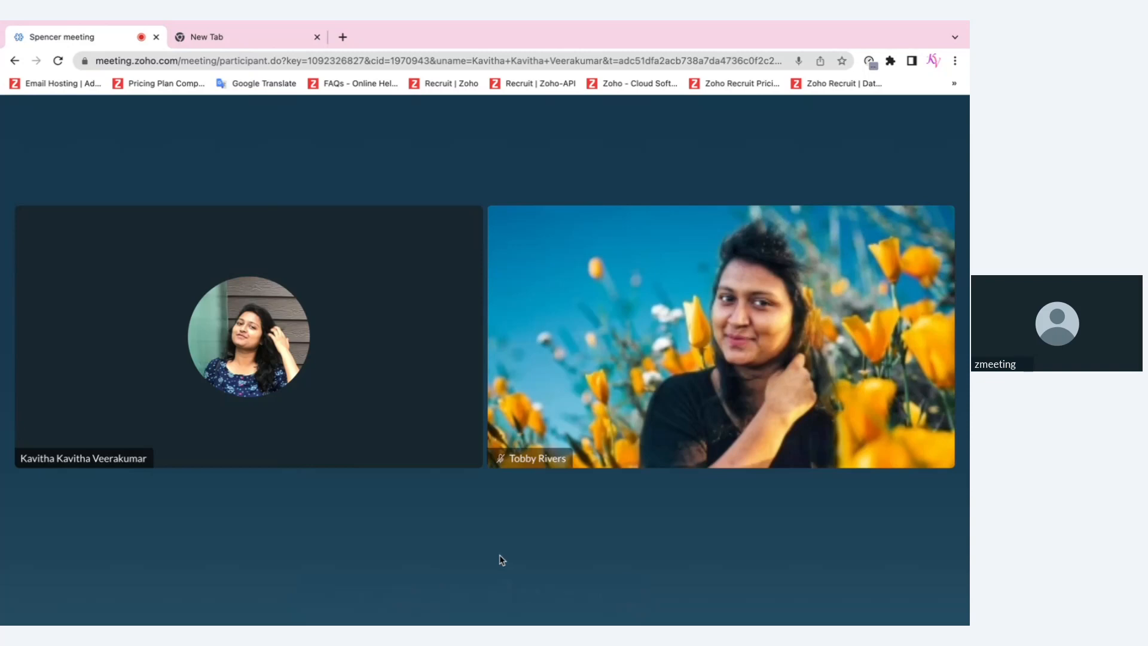
Mute the host's mic, list both participants, and open the guest's options menu
{"action": "key", "text": "space"}
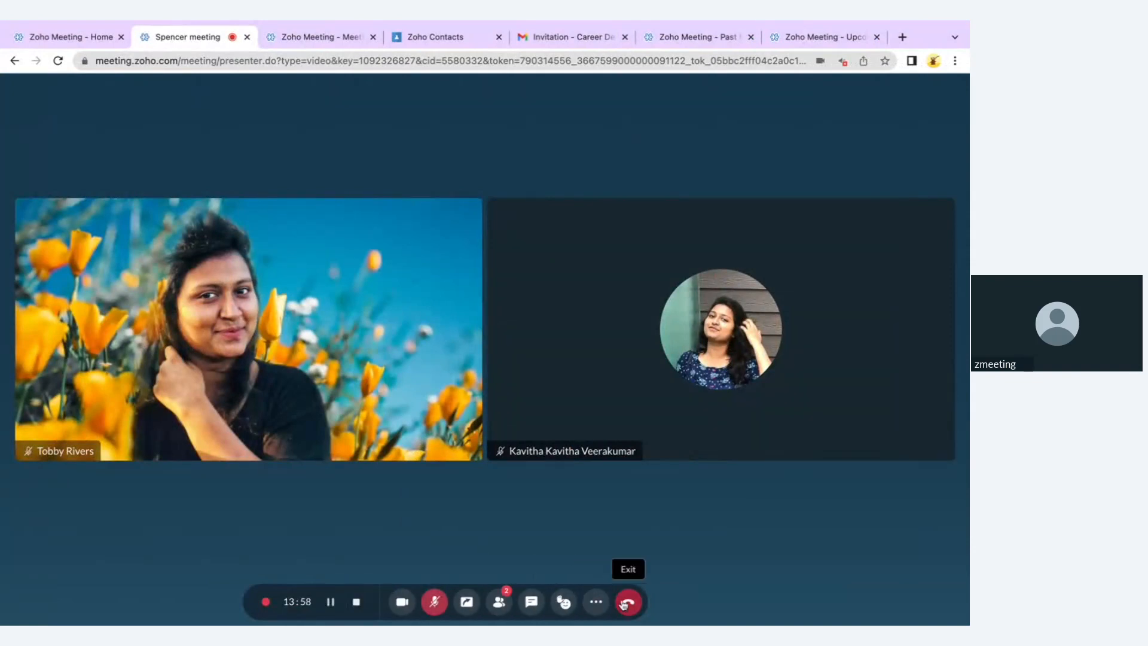
{"action": "left_click", "coordinate": [495, 606]}
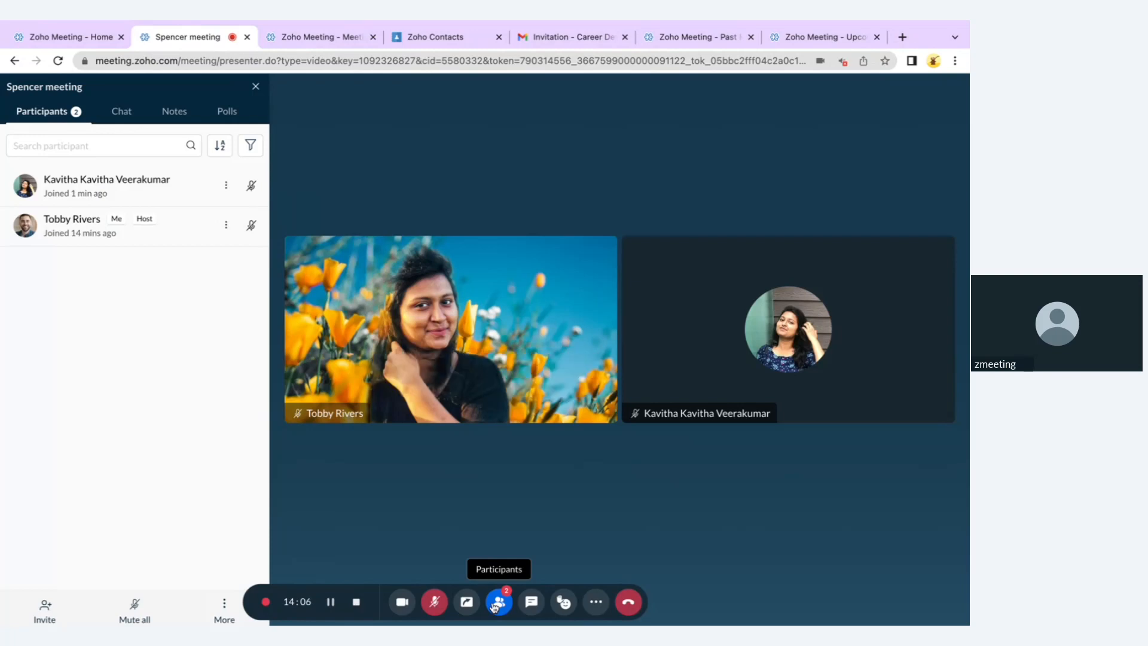
{"action": "left_click", "coordinate": [227, 185]}
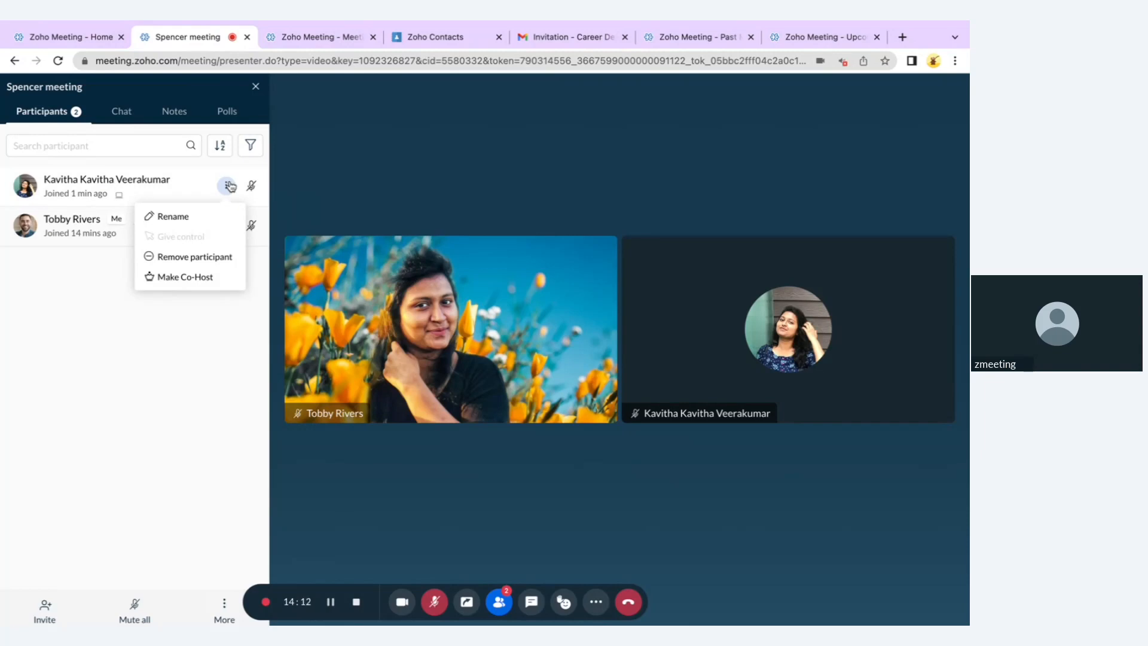
Rename the guest by deleting the repeated first name and save it
{"action": "left_click", "coordinate": [220, 217]}
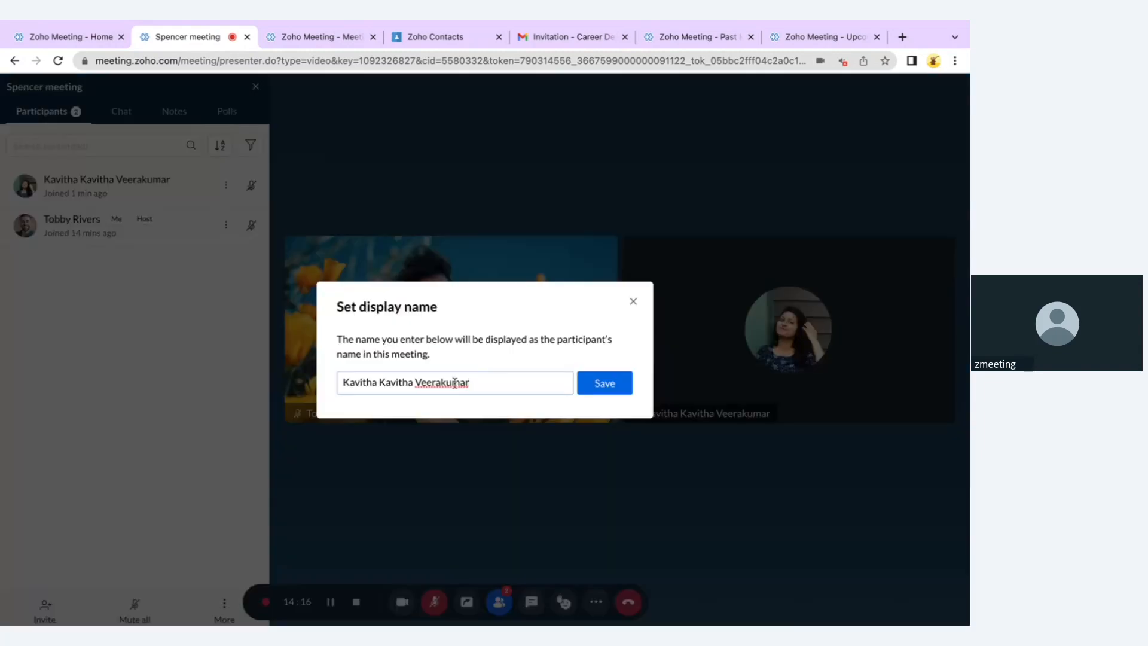
{"action": "double_click", "coordinate": [387, 382]}
{"action": "key", "text": "BackSpace"}
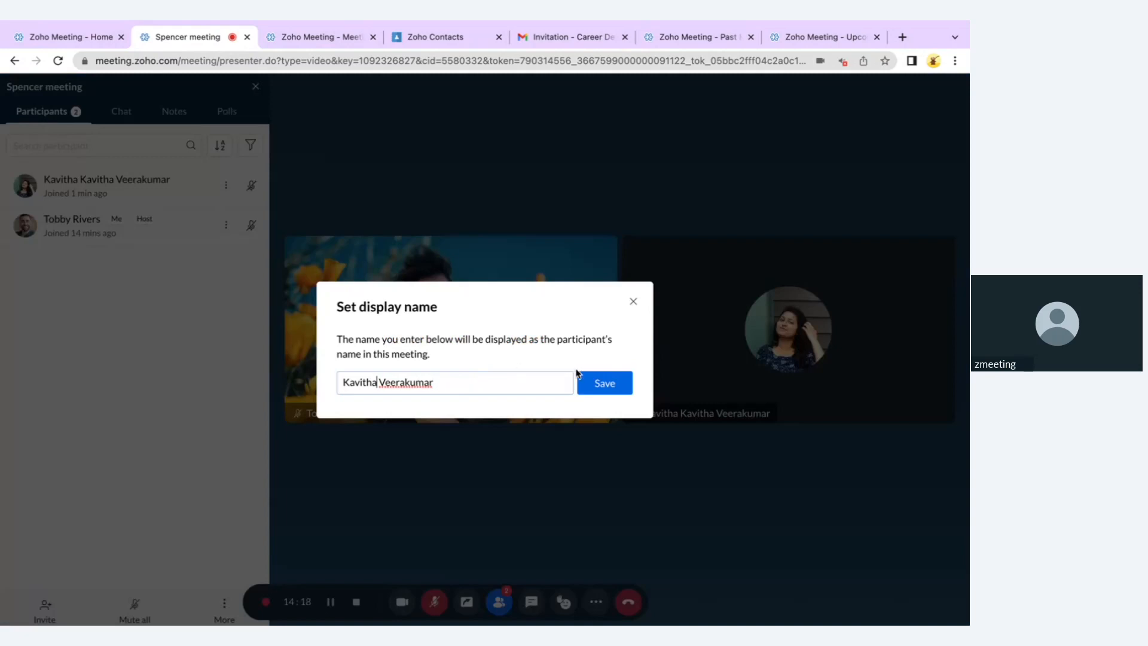
{"action": "left_click", "coordinate": [601, 383]}
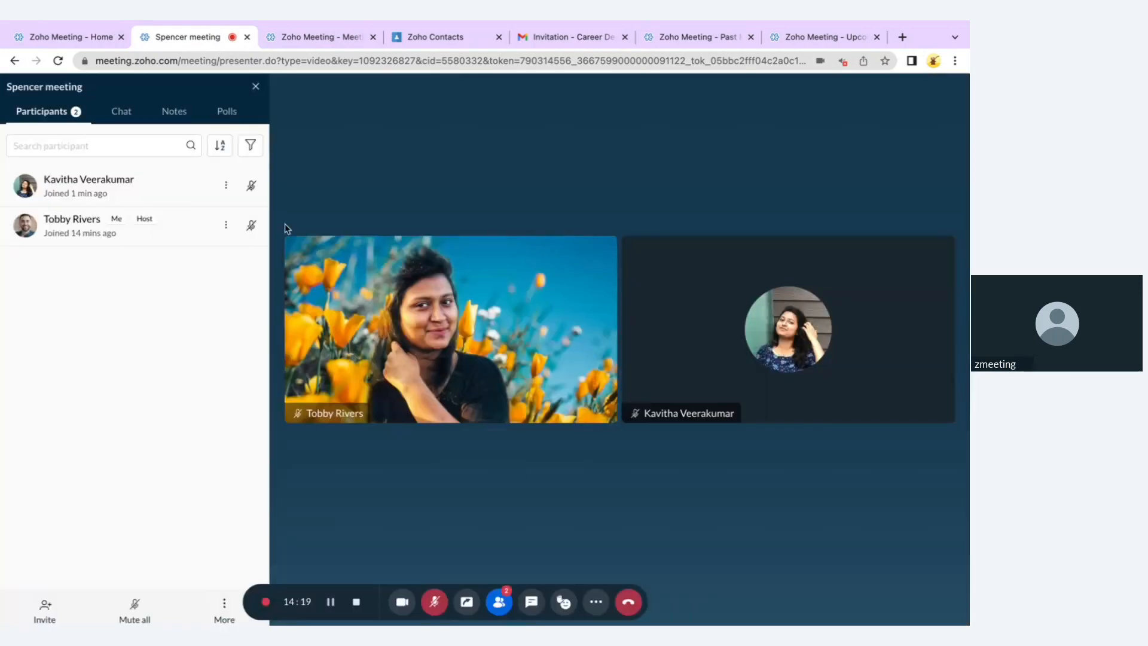
Start removing the guest but cancel, then open the host's own options
{"action": "left_click", "coordinate": [226, 185]}
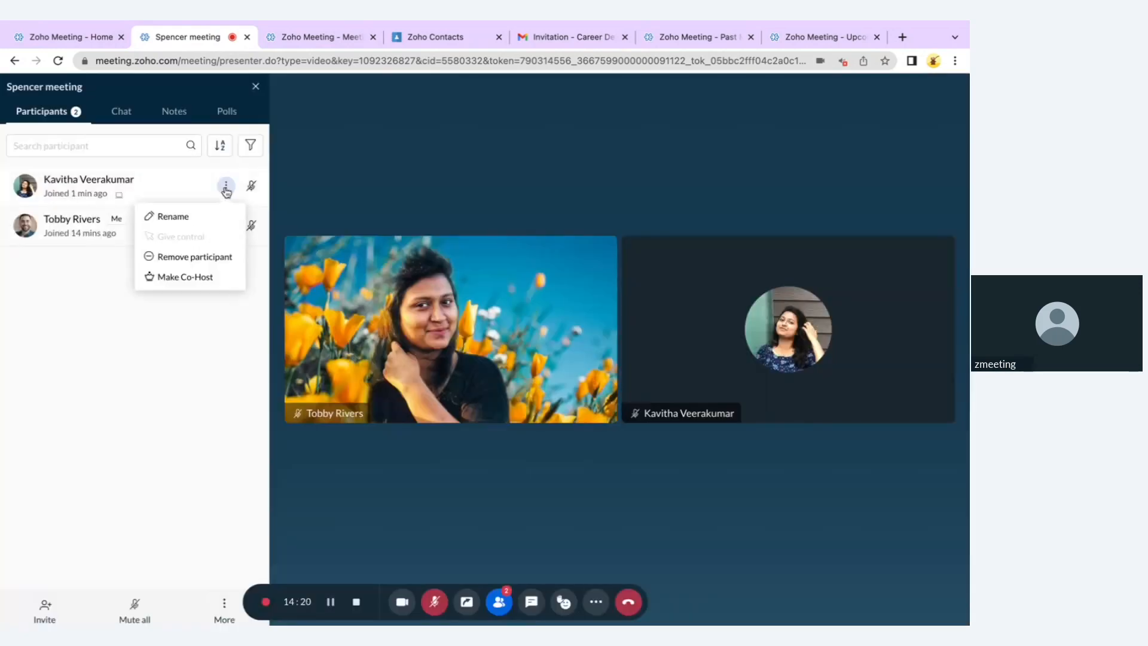
{"action": "left_click", "coordinate": [211, 257]}
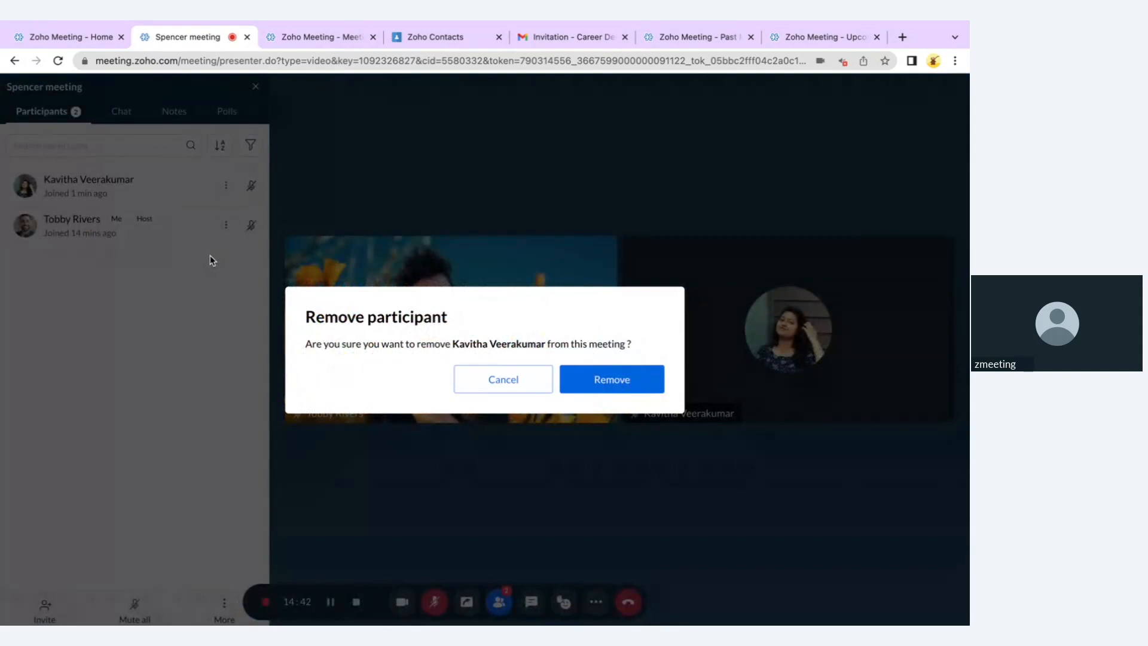
{"action": "left_click", "coordinate": [488, 375]}
{"action": "left_click", "coordinate": [225, 225]}
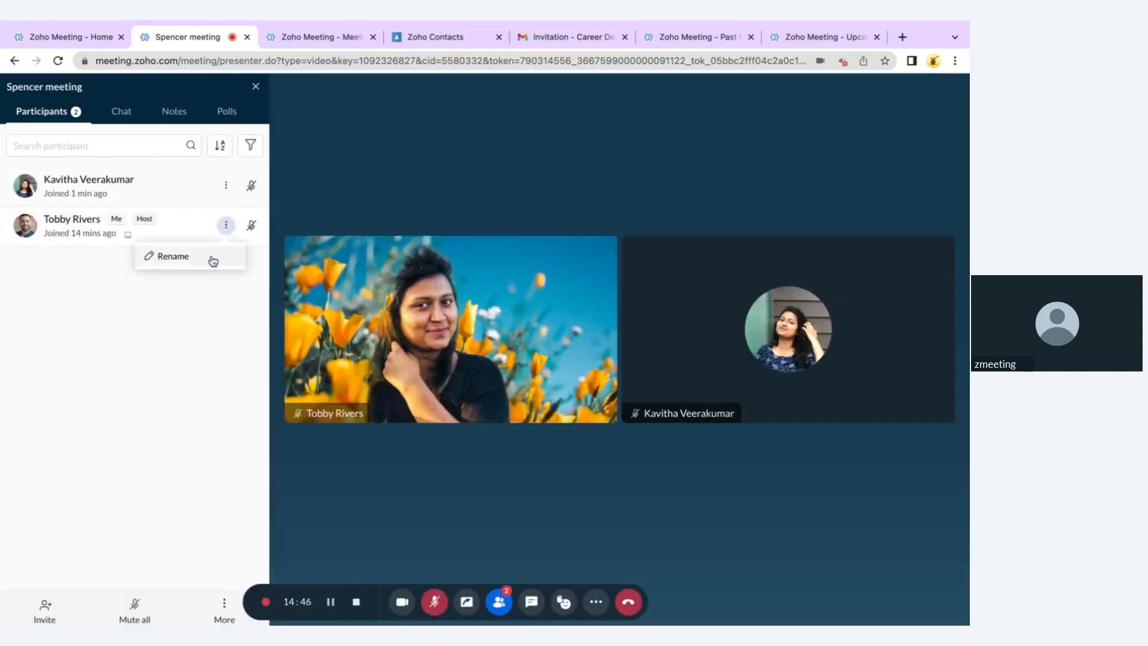
{"action": "left_click", "coordinate": [226, 186]}
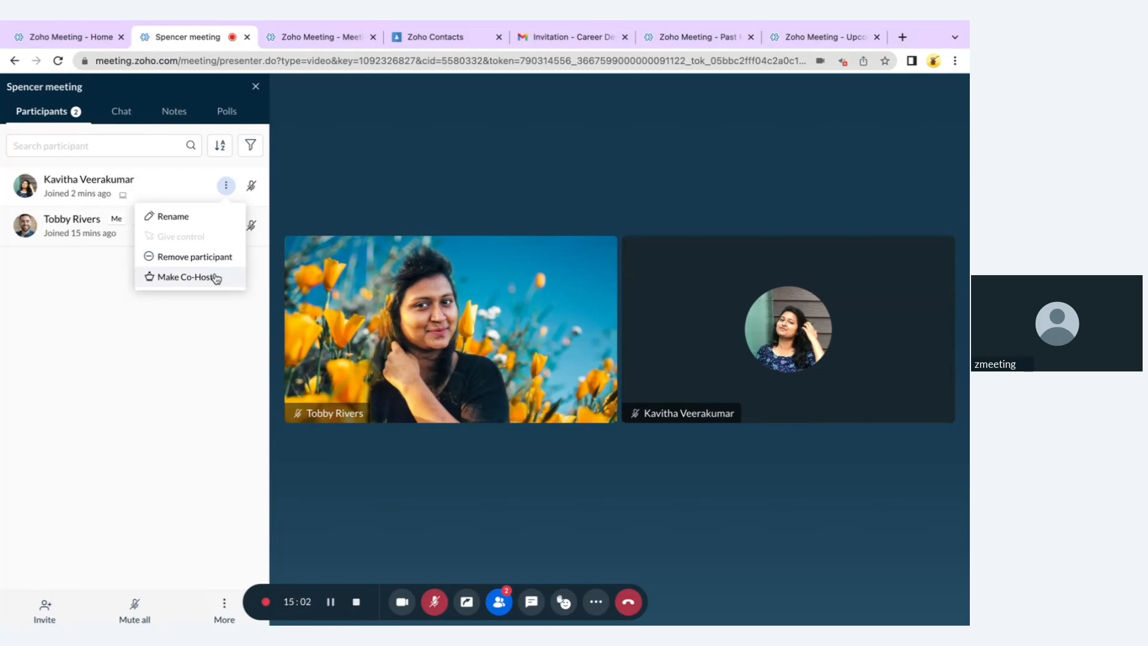
{"action": "left_click", "coordinate": [186, 348]}
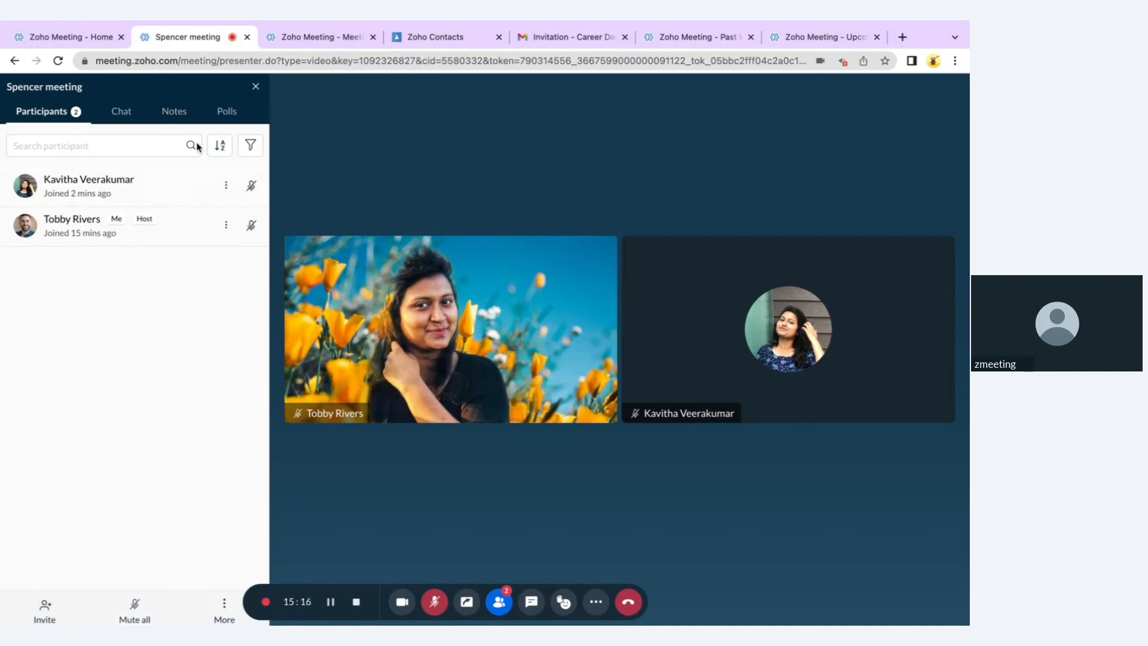
Look through the participant sorting and filter options without changing them
{"action": "left_click", "coordinate": [219, 153]}
{"action": "left_click", "coordinate": [265, 151]}
{"action": "left_click", "coordinate": [252, 146]}
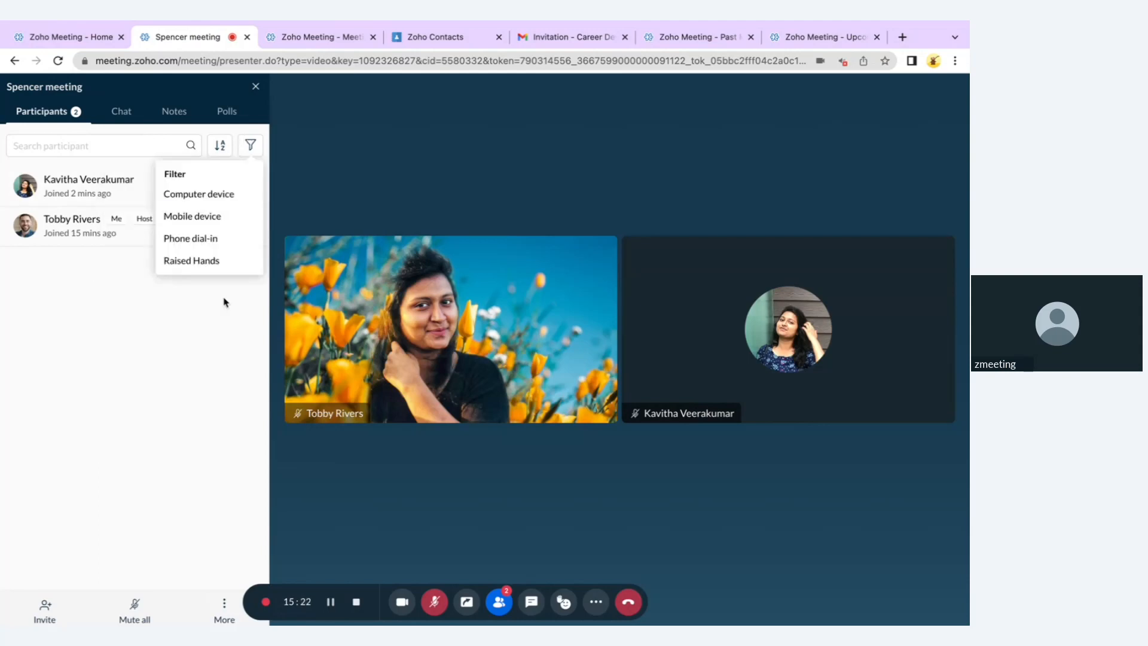
{"action": "left_click", "coordinate": [188, 347]}
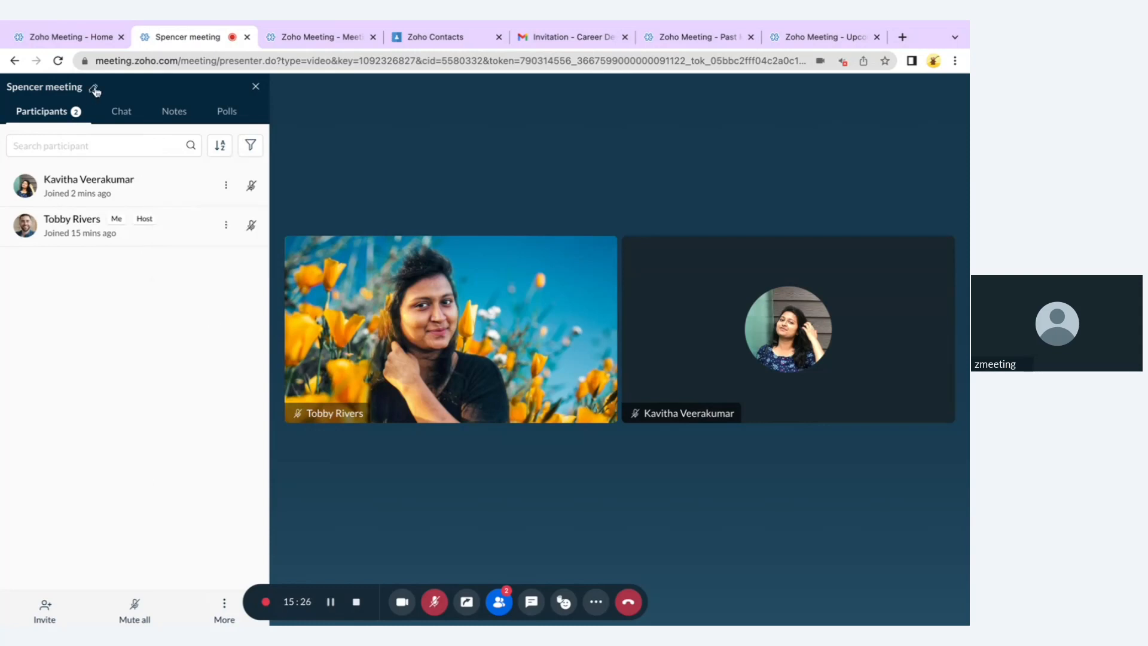
Retitle the meeting from 'Spencer meeting' to 'Spencer Meet Up'
{"action": "left_click", "coordinate": [95, 90]}
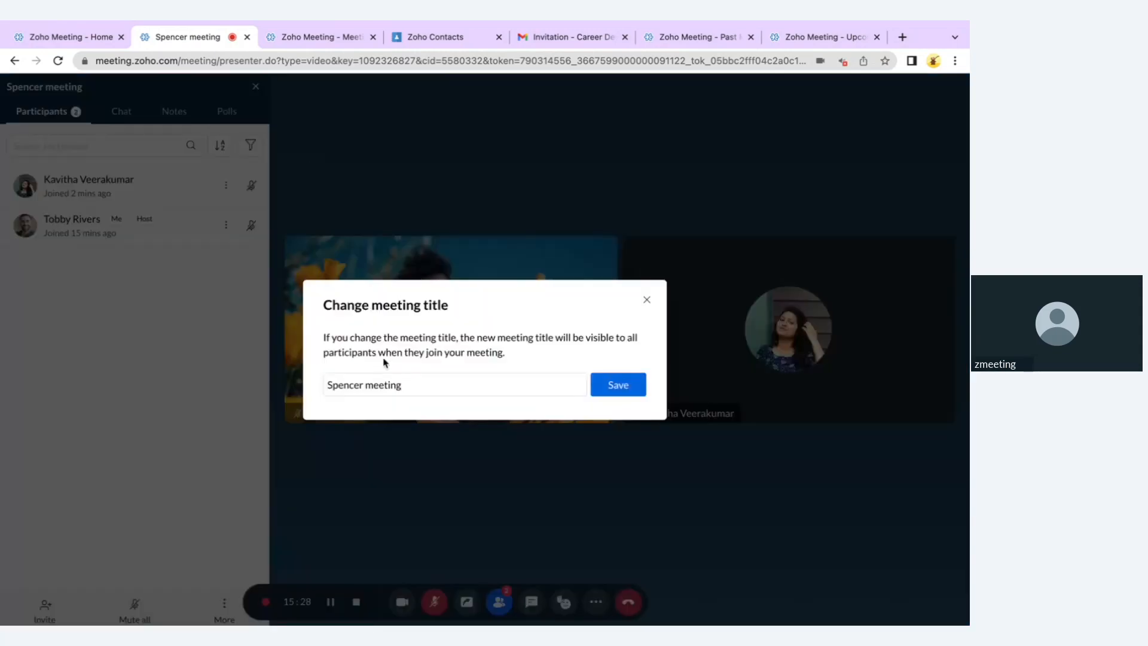
{"action": "double_click", "coordinate": [376, 385]}
{"action": "type", "text": "t Up"}
{"action": "left_click", "coordinate": [639, 384]}
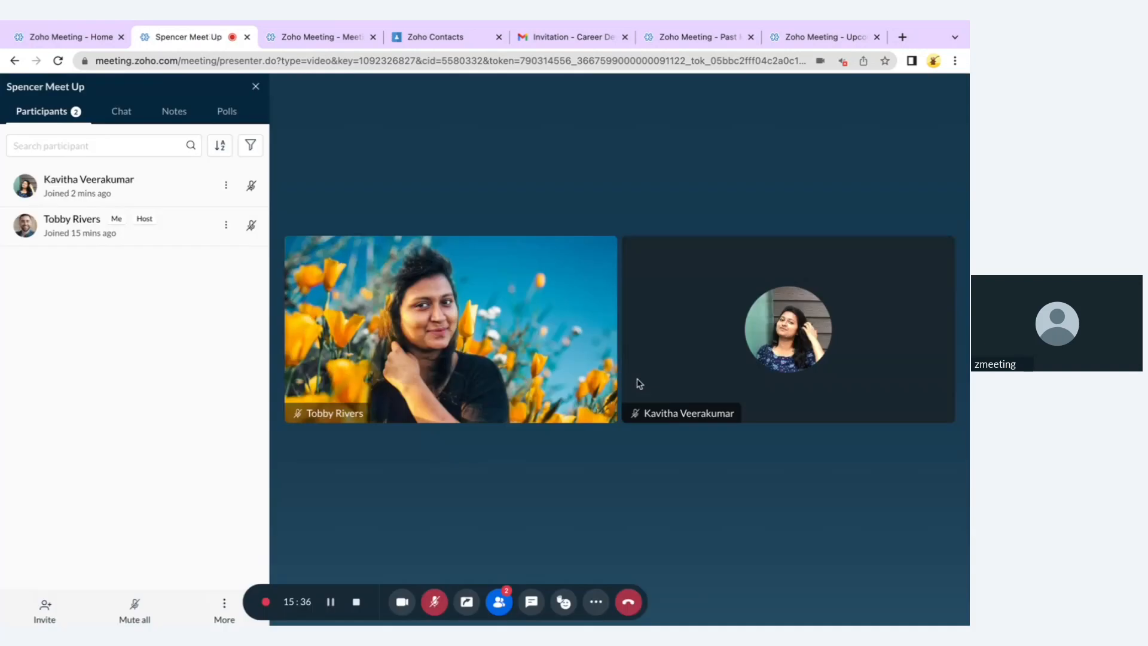
{"action": "left_click", "coordinate": [119, 113]}
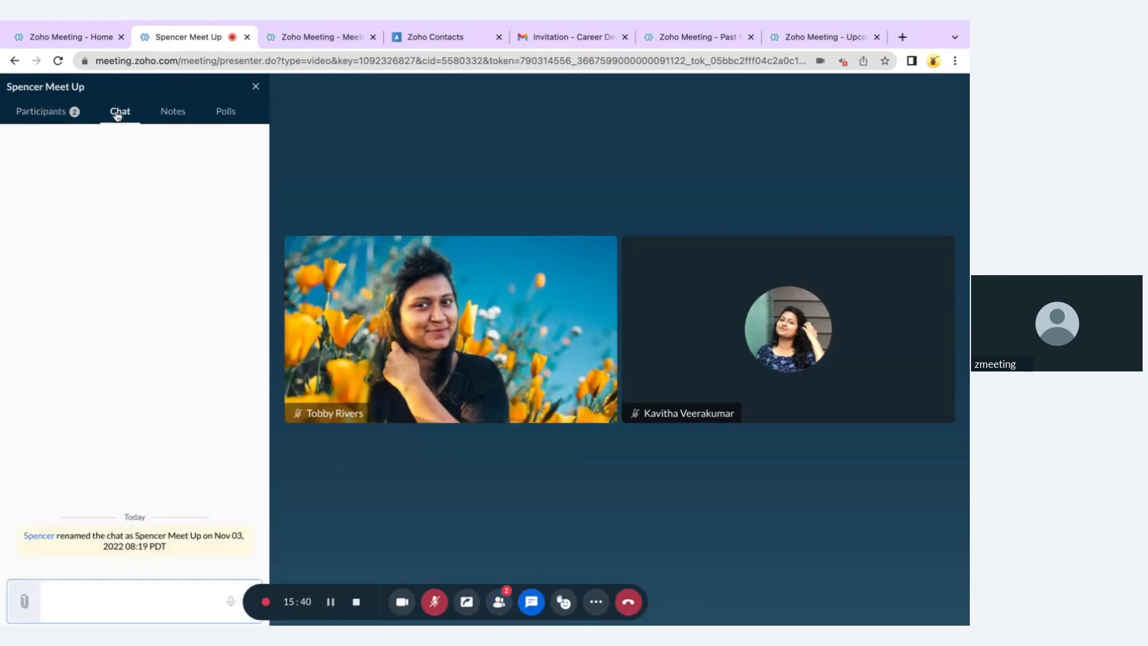
Post the message 'Hello All !' in the meeting chat
{"action": "type", "text": "Hello All !"}
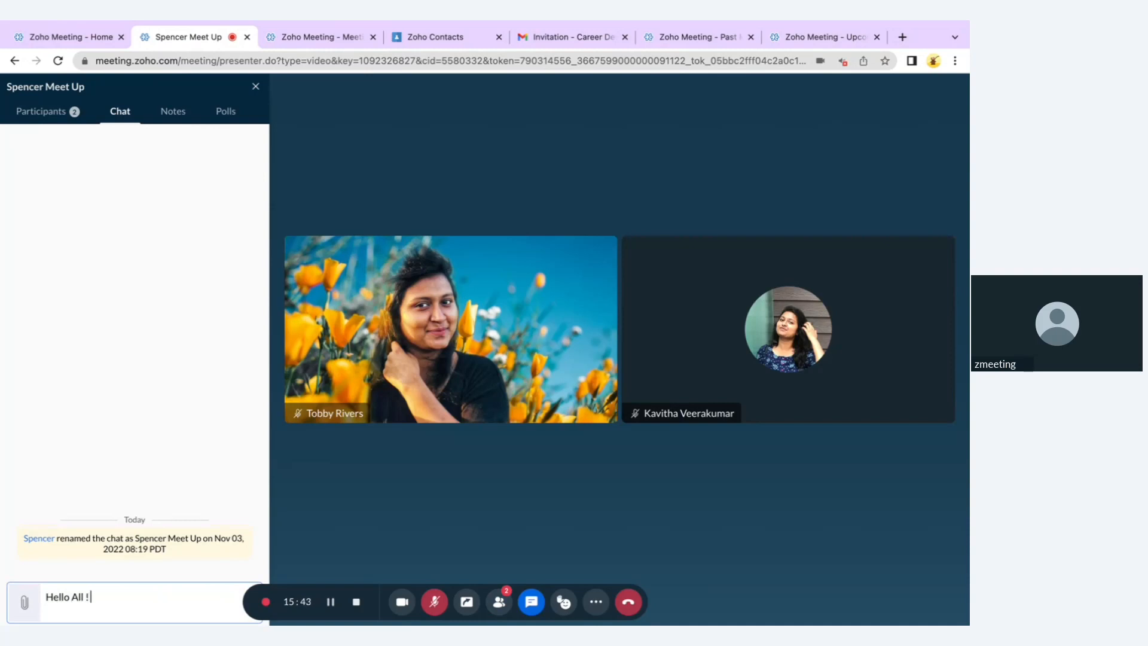
{"action": "key", "text": "Return"}
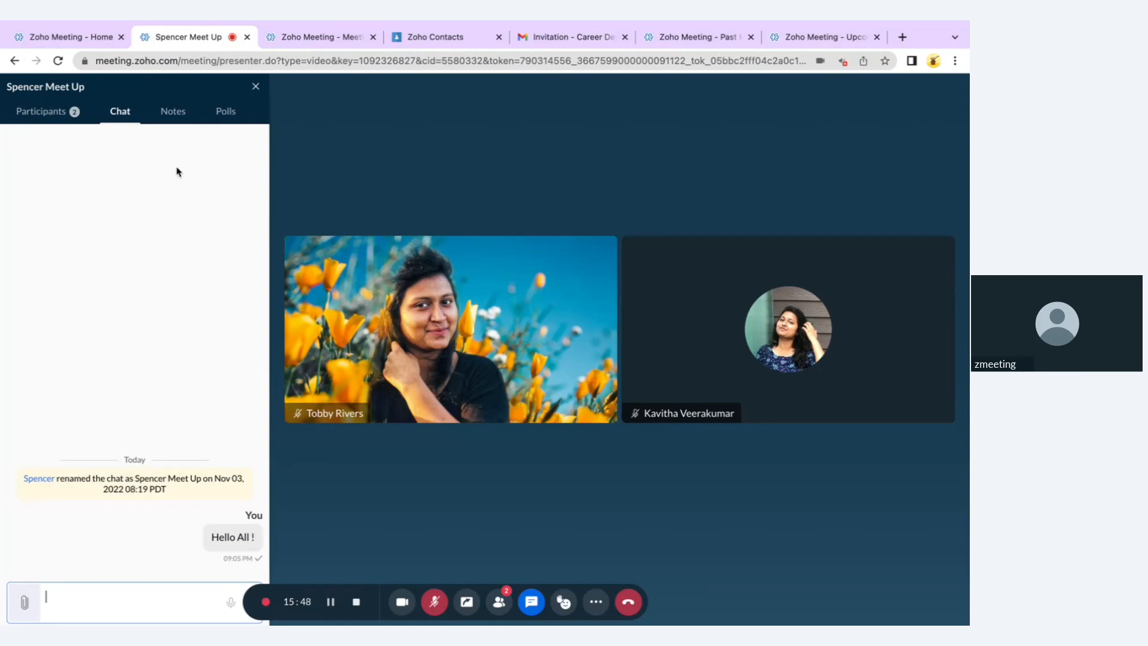
{"action": "left_click", "coordinate": [177, 118]}
{"action": "left_click", "coordinate": [187, 412]}
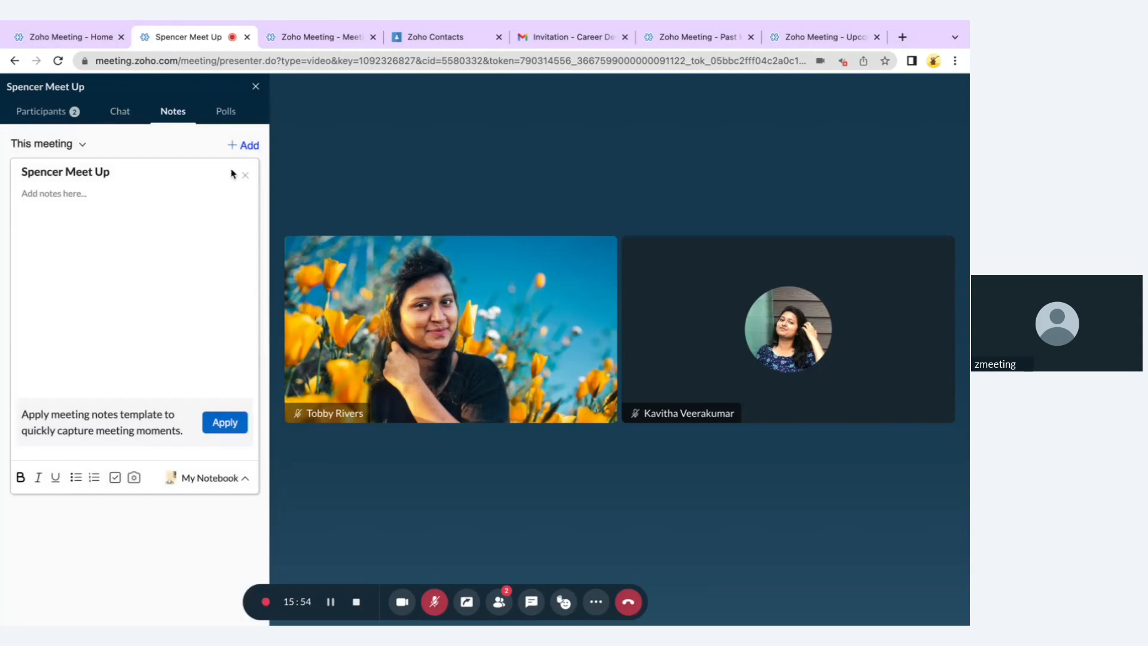
{"action": "left_click", "coordinate": [225, 122]}
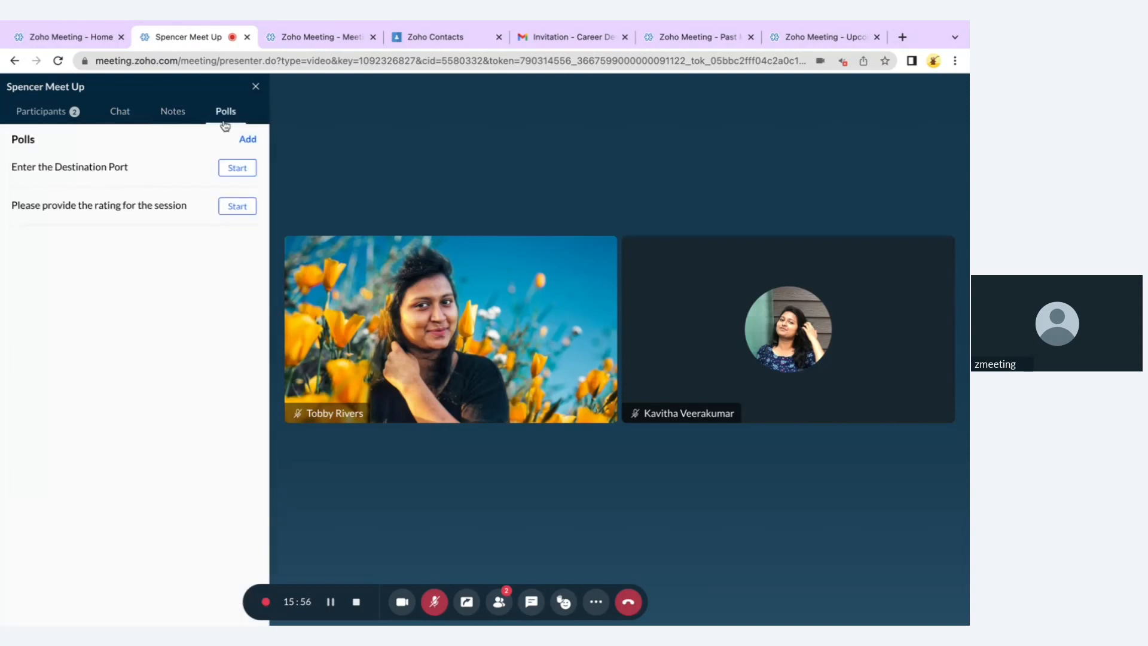
{"action": "left_click", "coordinate": [128, 116]}
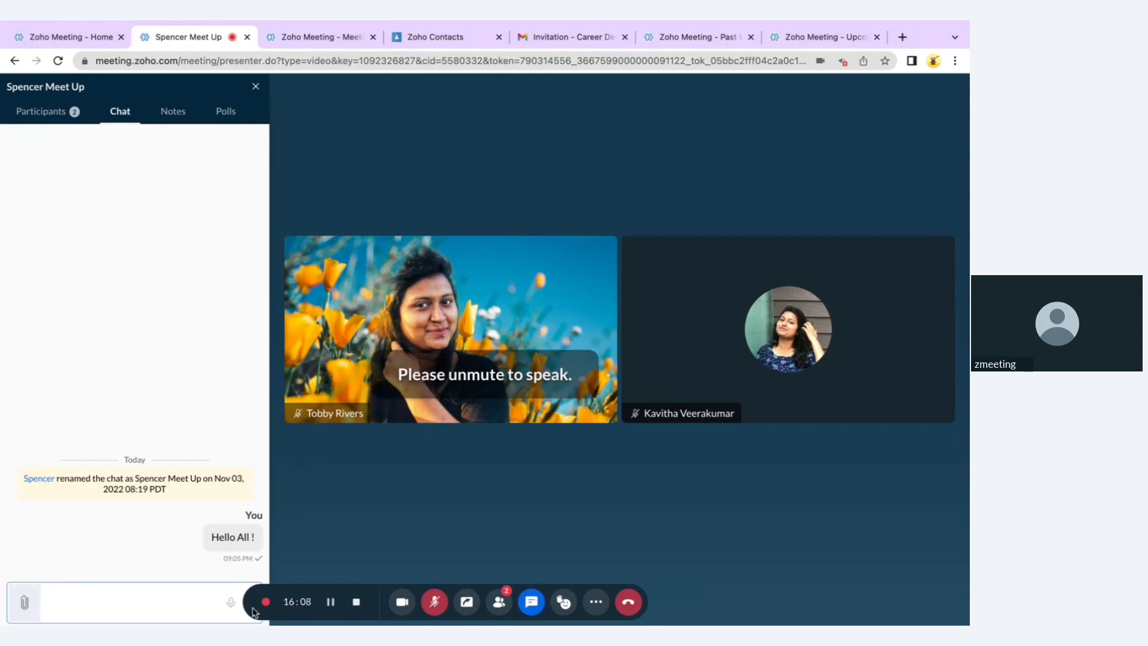
Record a short voice message and send it to the meeting chat
{"action": "left_click", "coordinate": [231, 603]}
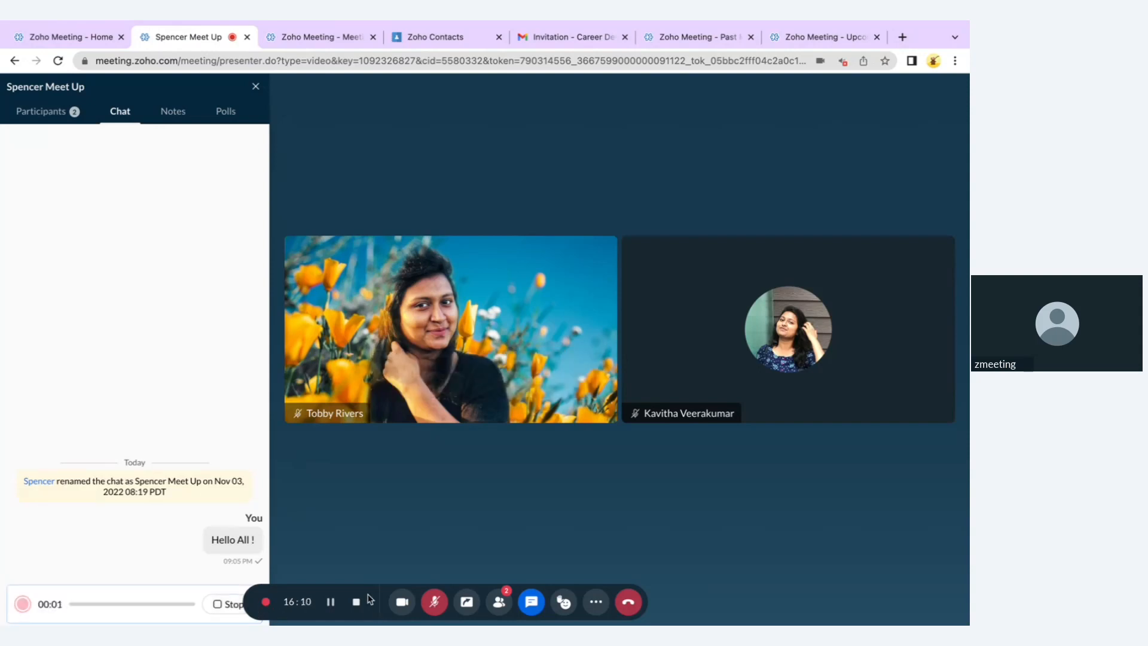
{"action": "left_click", "coordinate": [234, 604]}
{"action": "left_click", "coordinate": [233, 607]}
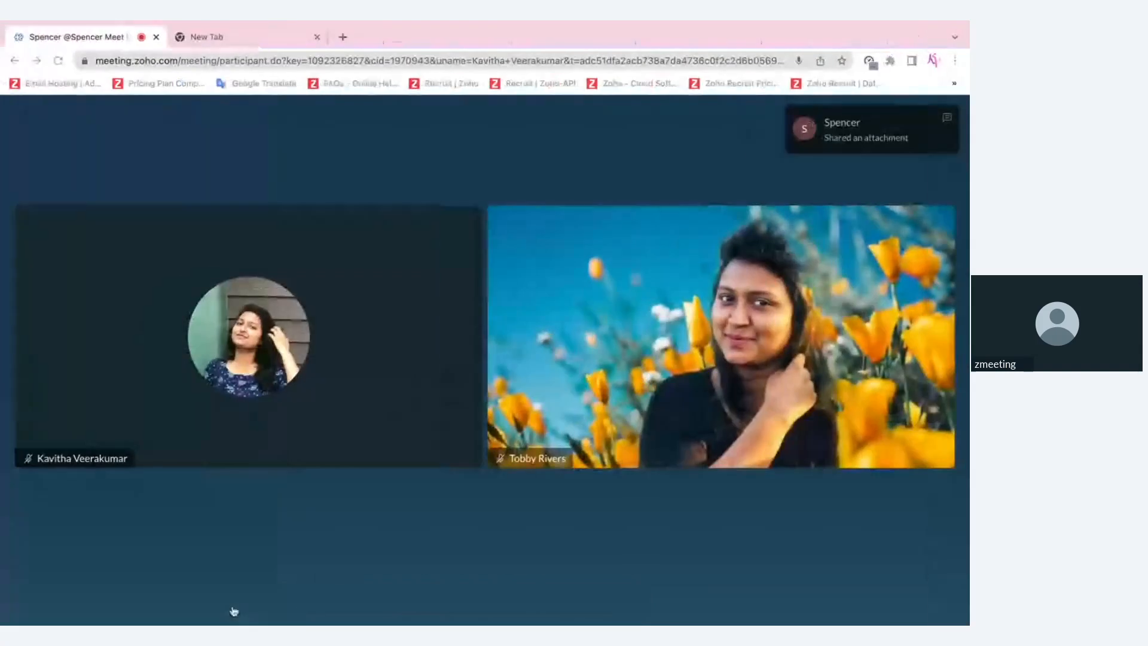
From the attendee's window, send a 'Hi' greeting to the host in chat
{"action": "left_click", "coordinate": [527, 604]}
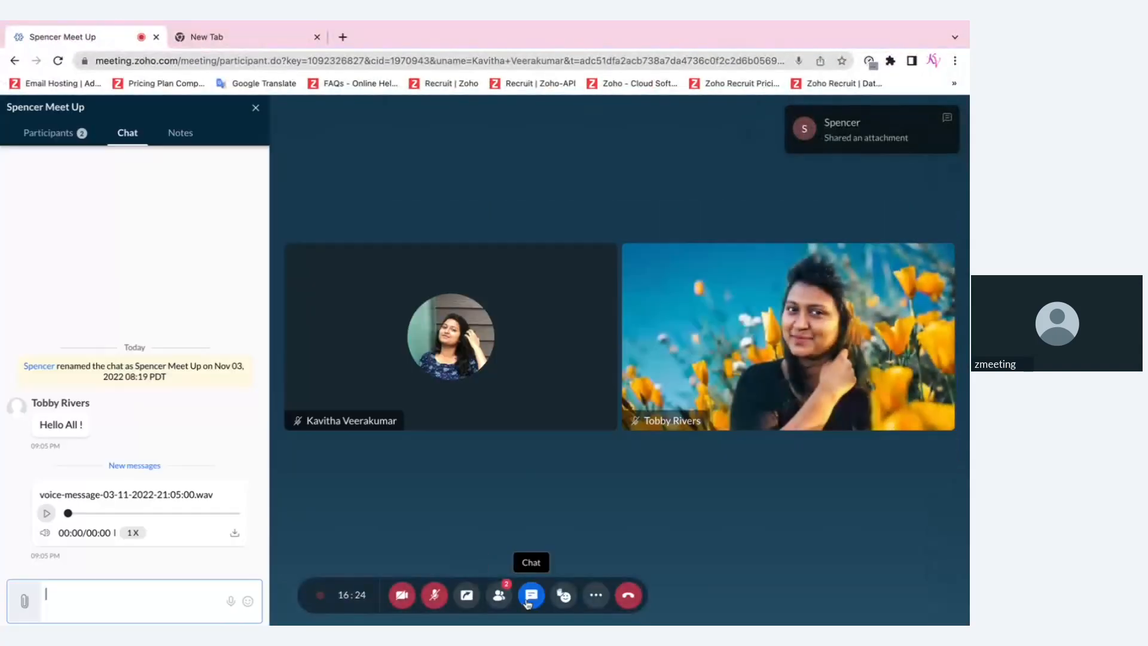
{"action": "type", "text": "Hi"}
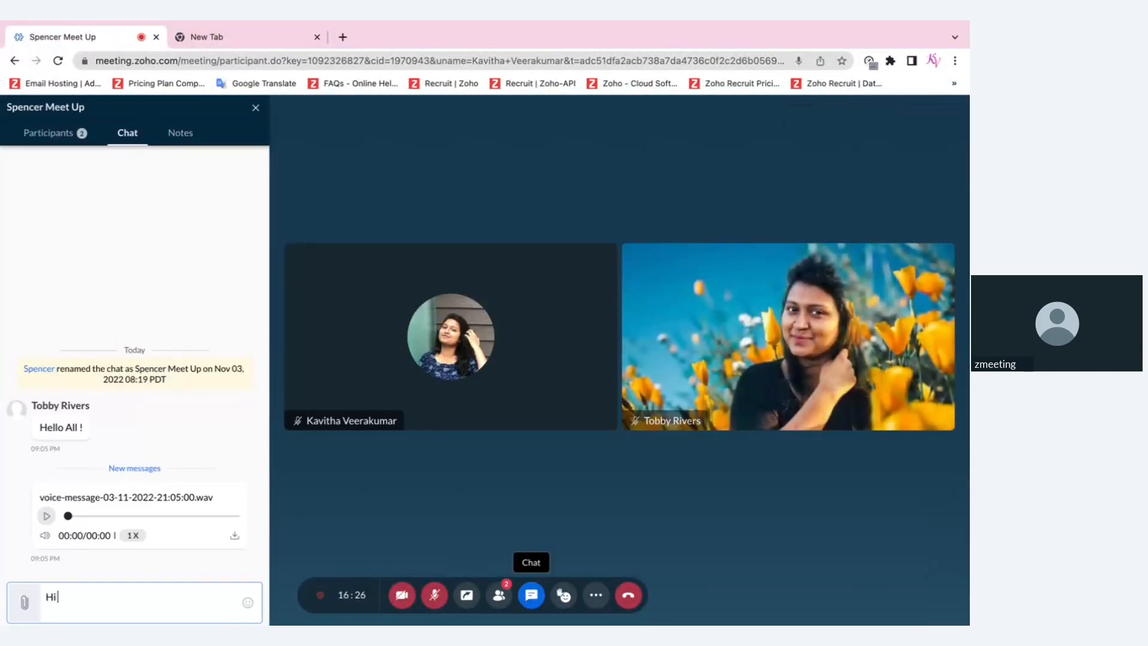
{"action": "type", "text": " Tob !"}
{"action": "key", "text": "Return"}
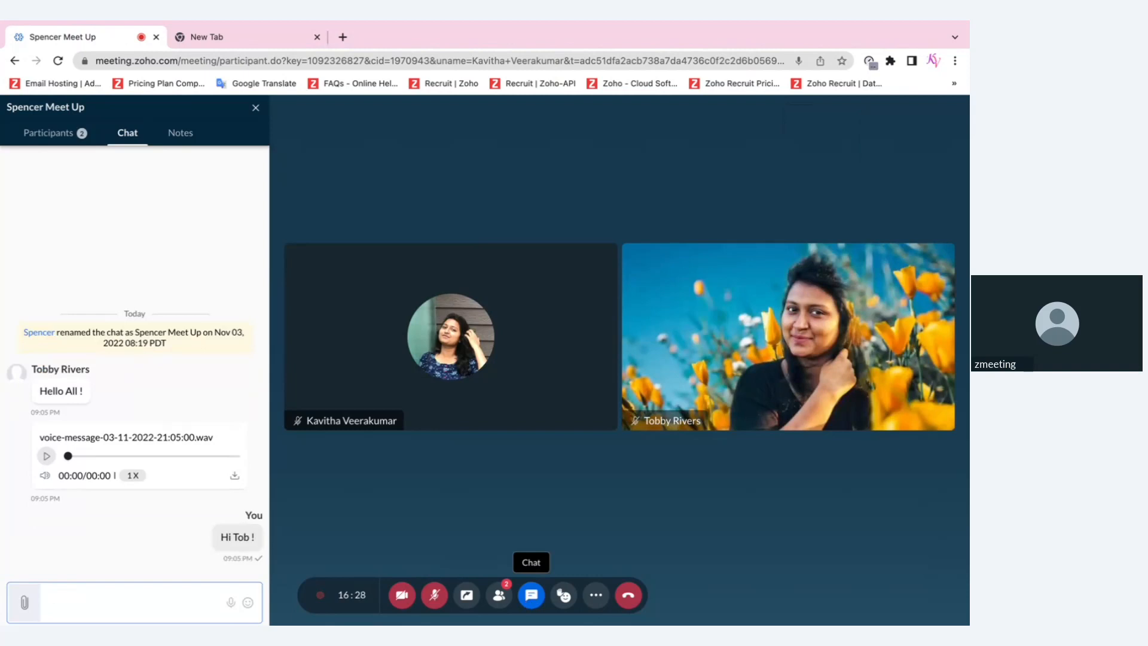
{"action": "key", "text": "ctrl+Right"}
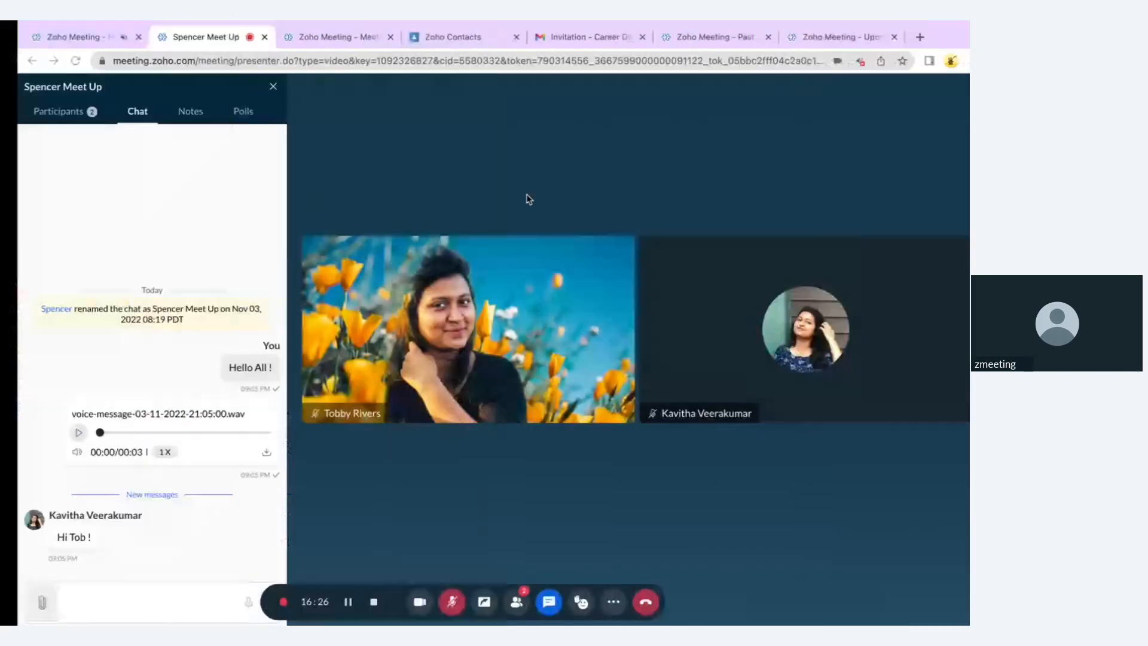
Write 'Pros and Cons' in the meeting notes and save the note
{"action": "left_click", "coordinate": [174, 114]}
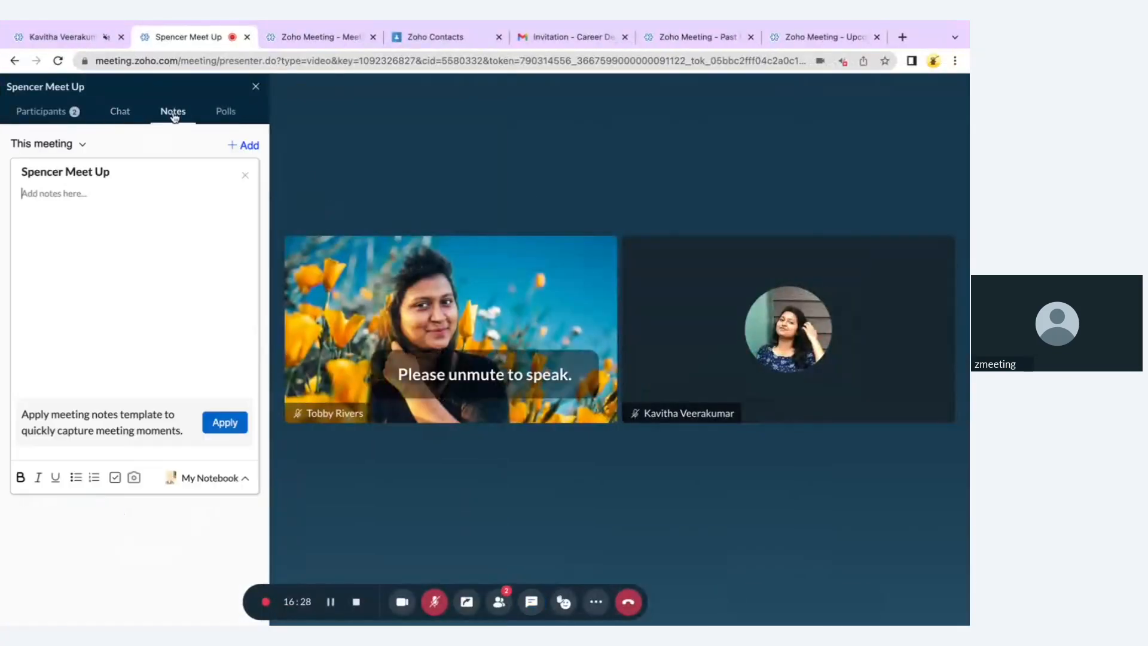
{"action": "left_click", "coordinate": [170, 268]}
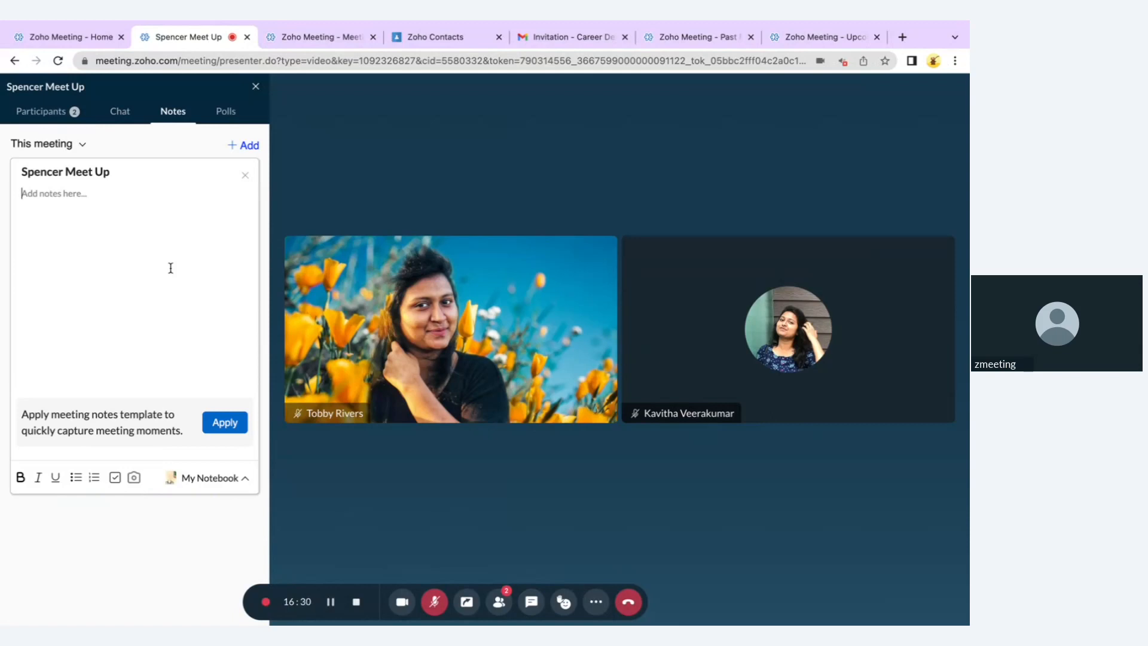
{"action": "type", "text": "Pros and Cons"}
{"action": "key", "text": "Return"}
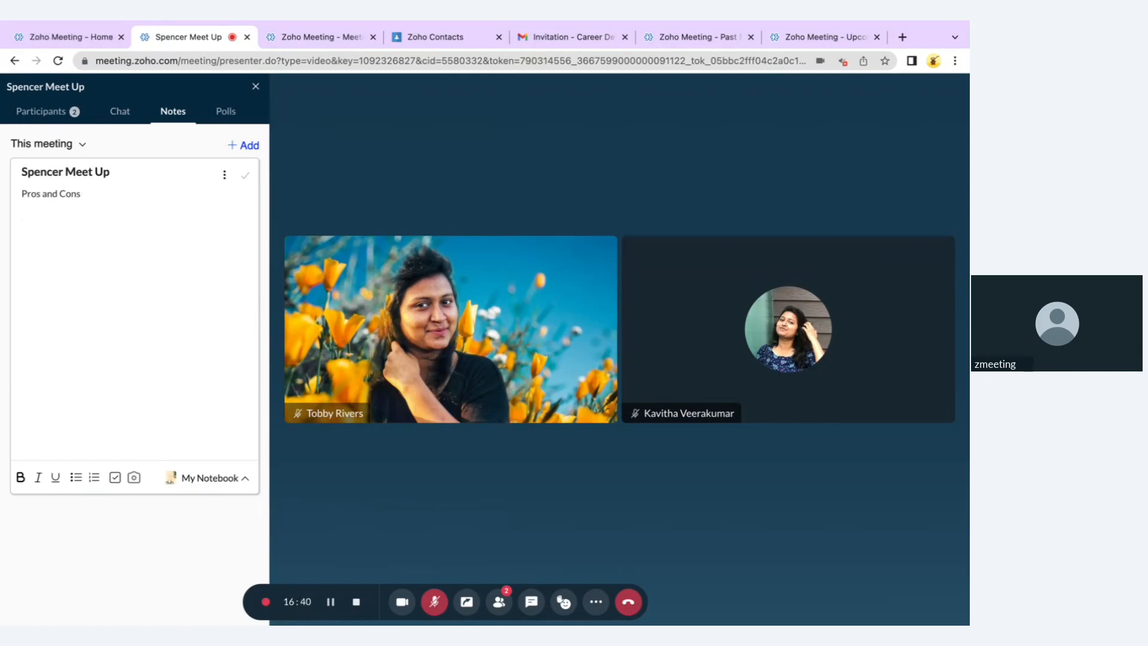
{"action": "left_click", "coordinate": [245, 174]}
{"action": "left_click", "coordinate": [232, 118]}
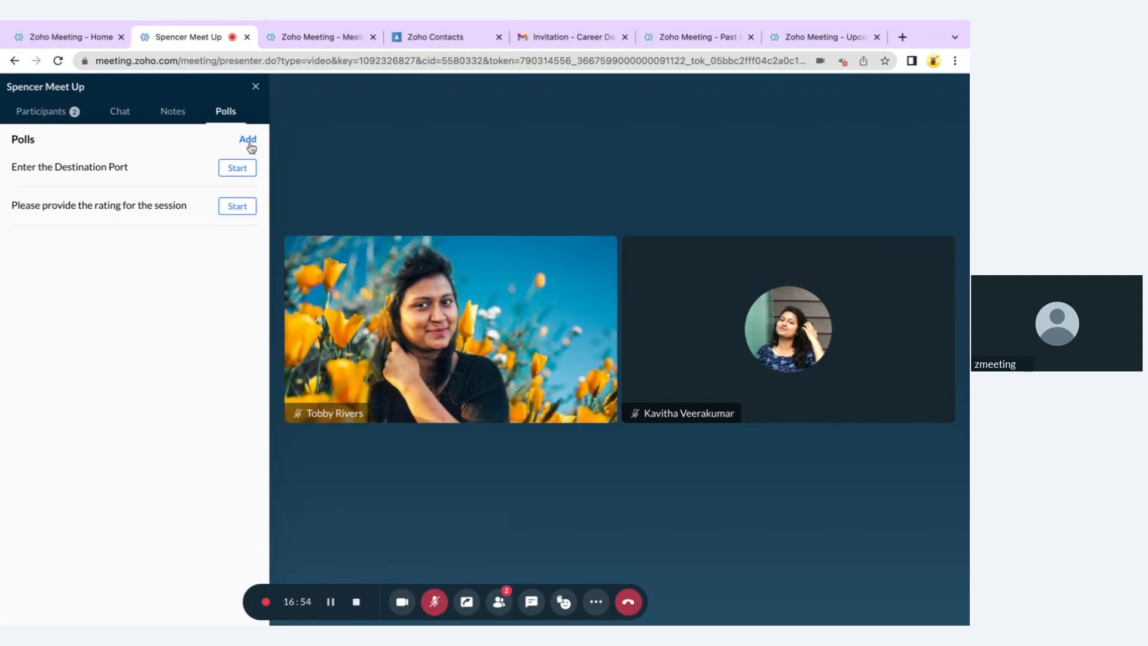
Discard a new poll form, then launch the 'Enter the Destination Port' poll
{"action": "left_click", "coordinate": [248, 142]}
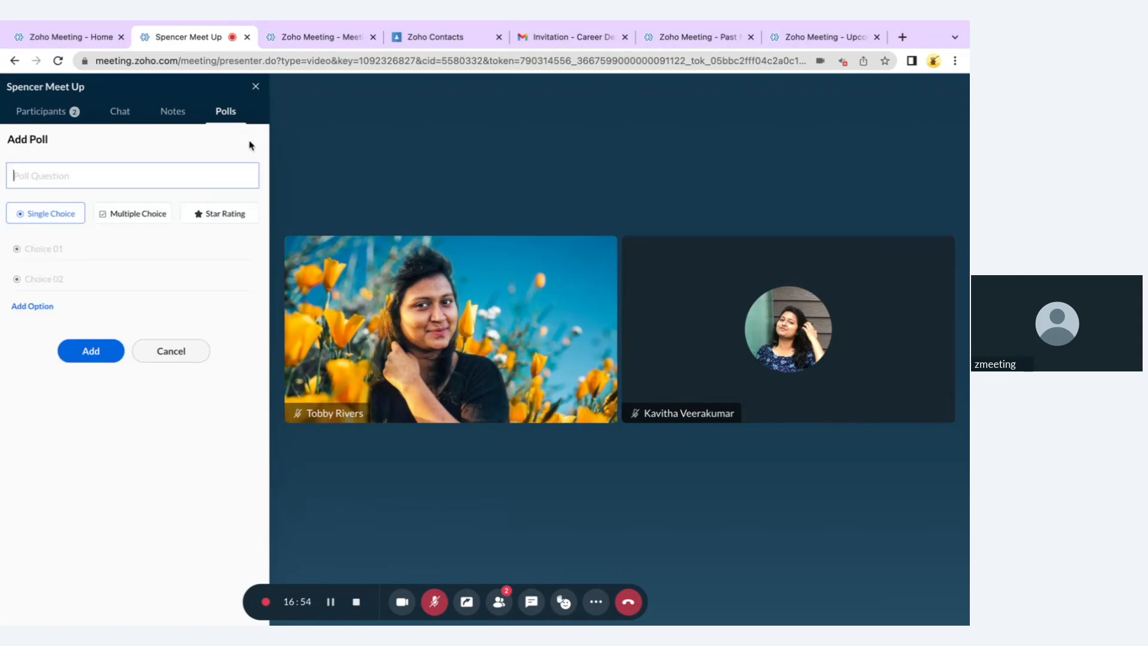
{"action": "left_click", "coordinate": [165, 357]}
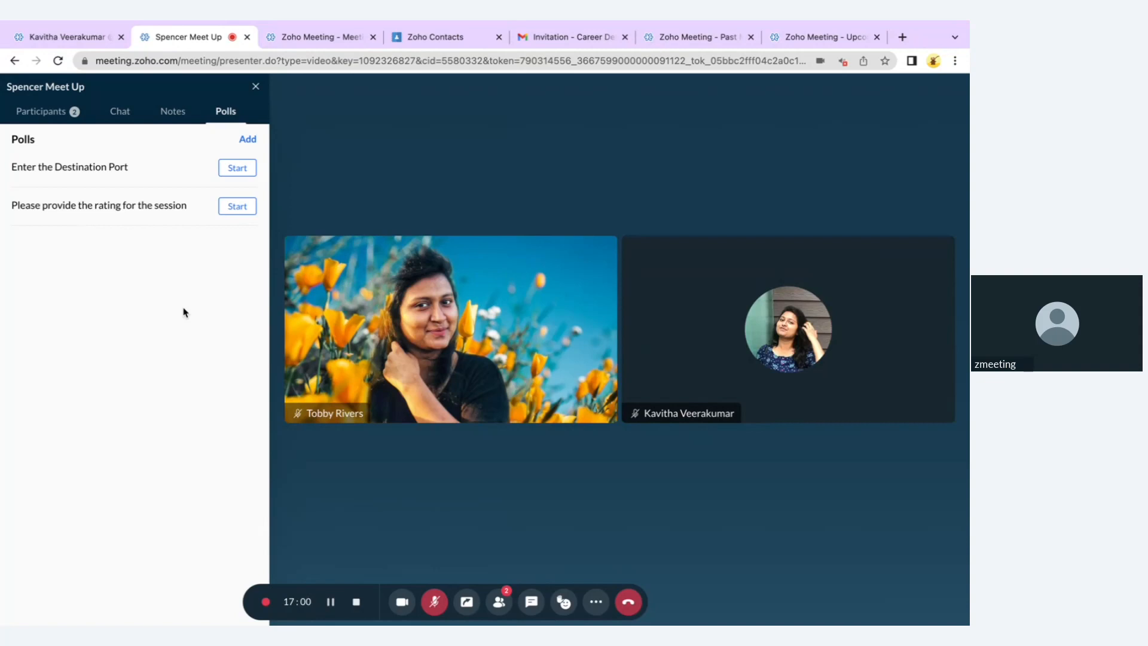
{"action": "left_click", "coordinate": [244, 166]}
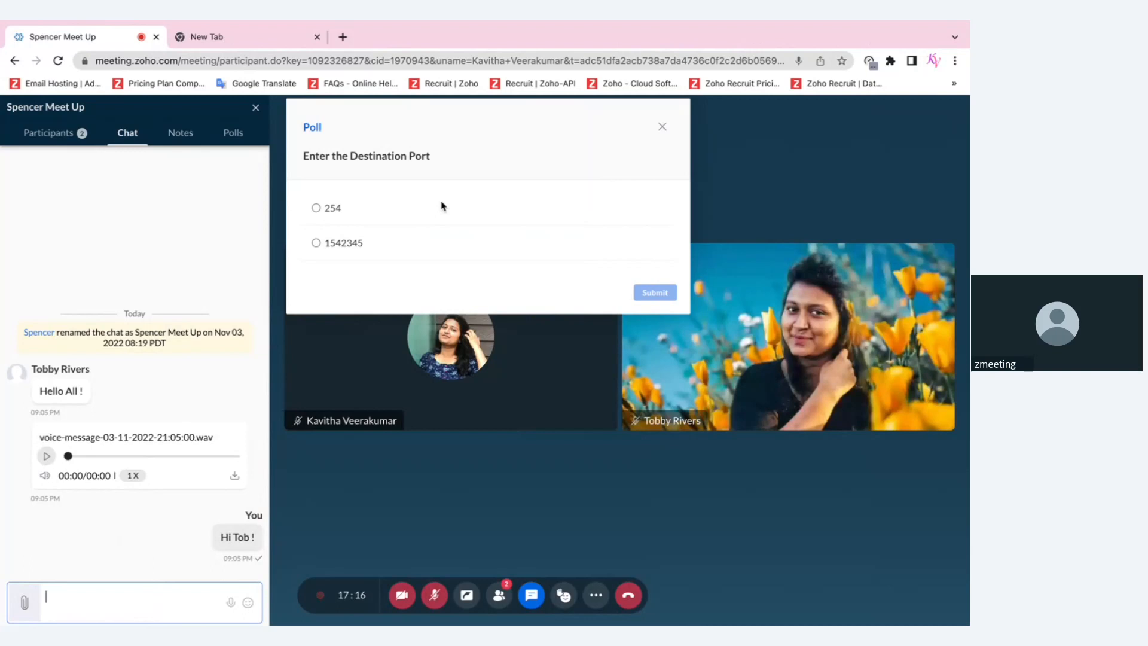
Submit 254 as the attendee's poll answer and close the host's side panel
{"action": "left_click", "coordinate": [340, 213]}
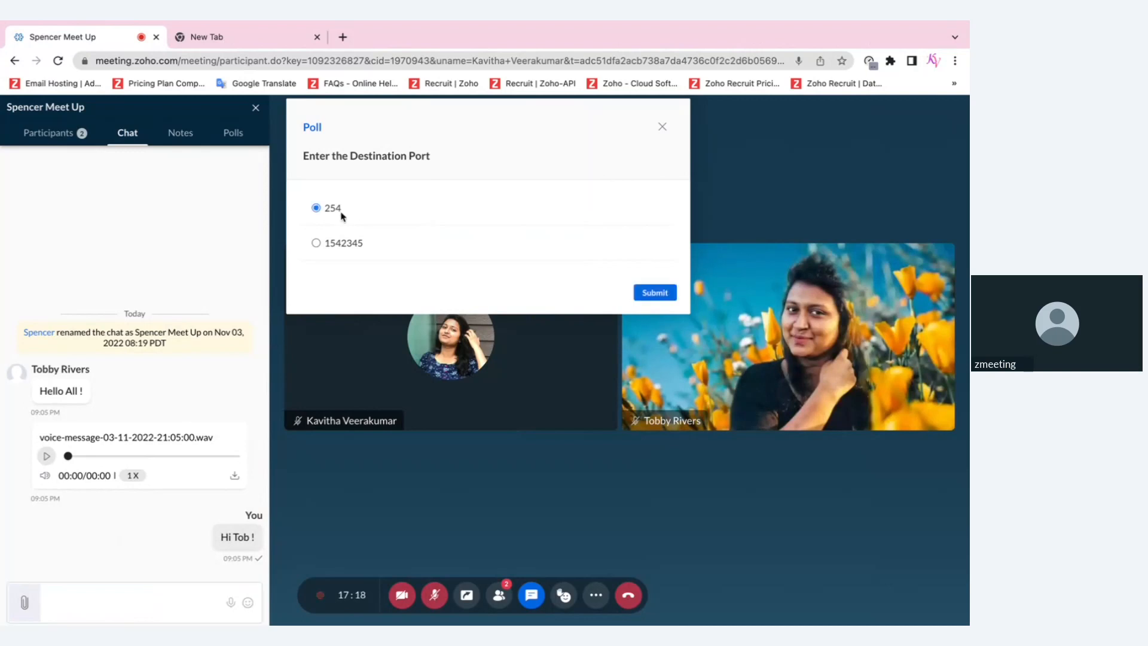
{"action": "left_click", "coordinate": [654, 293]}
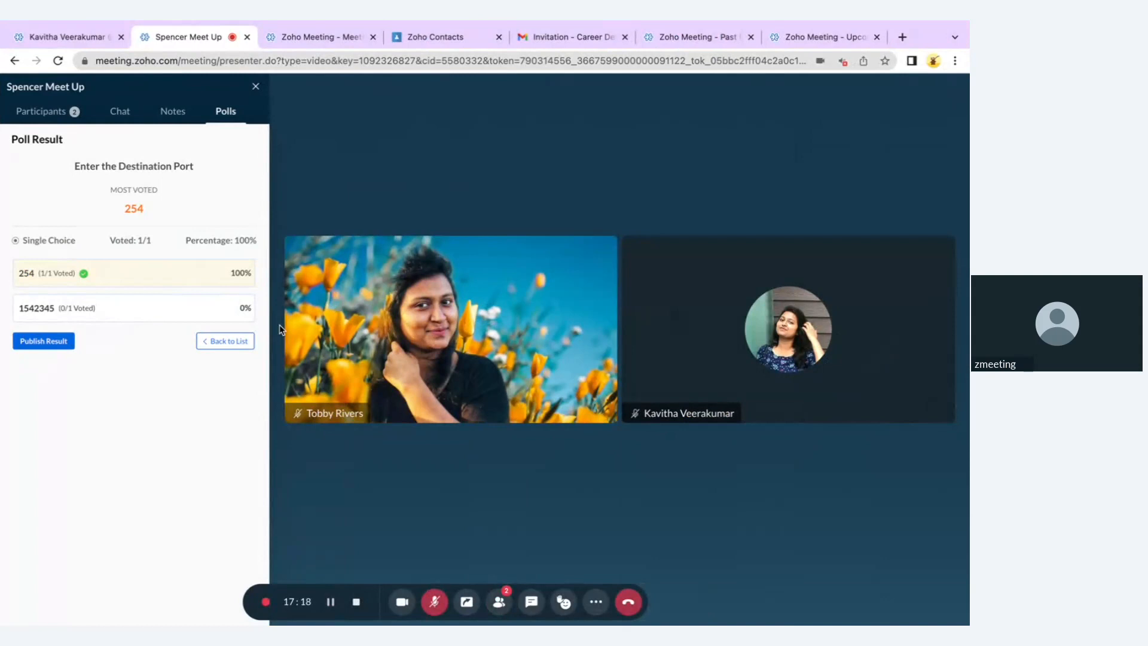
{"action": "left_click", "coordinate": [256, 86]}
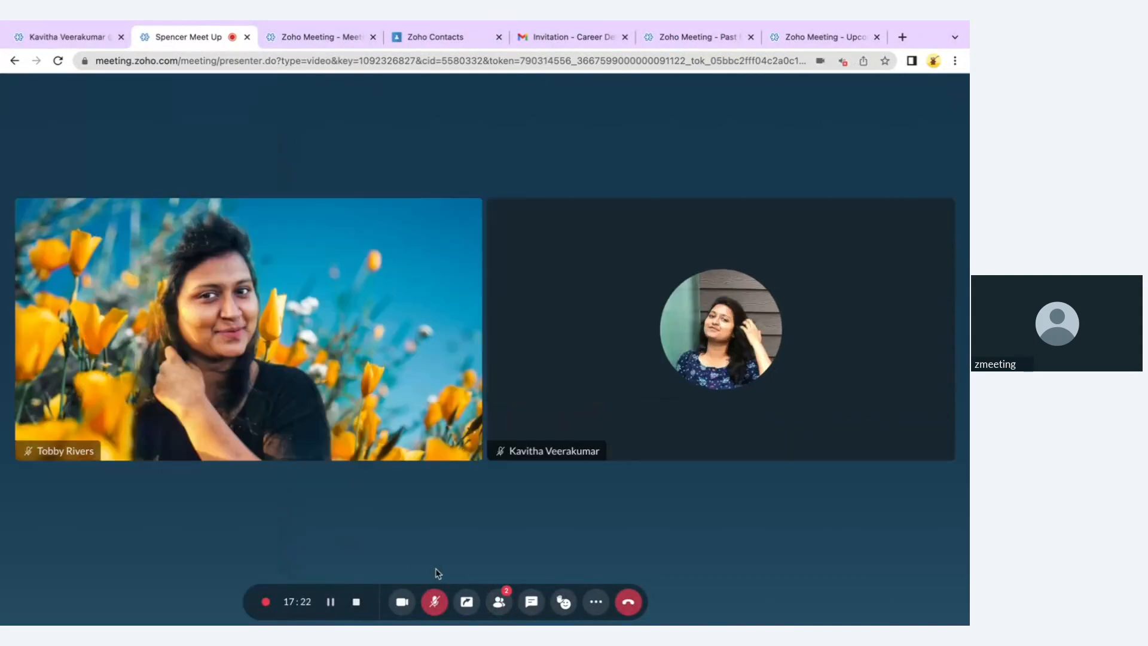
Start screen sharing and browse the window and Chrome Tab lists of shareable items
{"action": "left_click", "coordinate": [467, 604]}
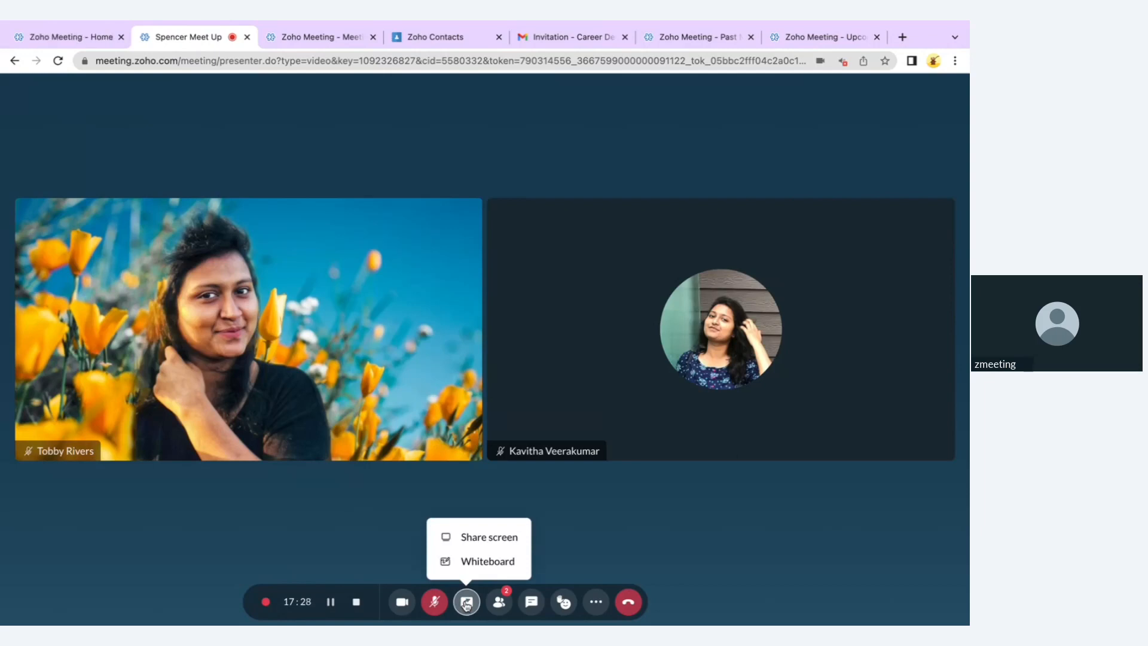
{"action": "left_click", "coordinate": [487, 537]}
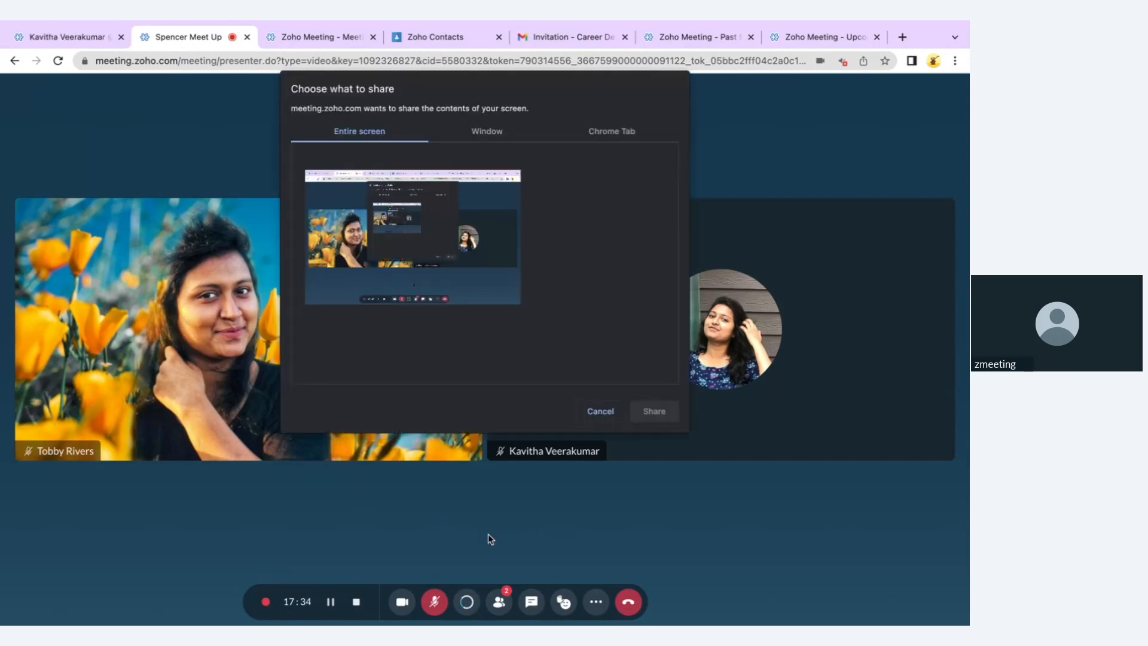
{"action": "left_click", "coordinate": [490, 131]}
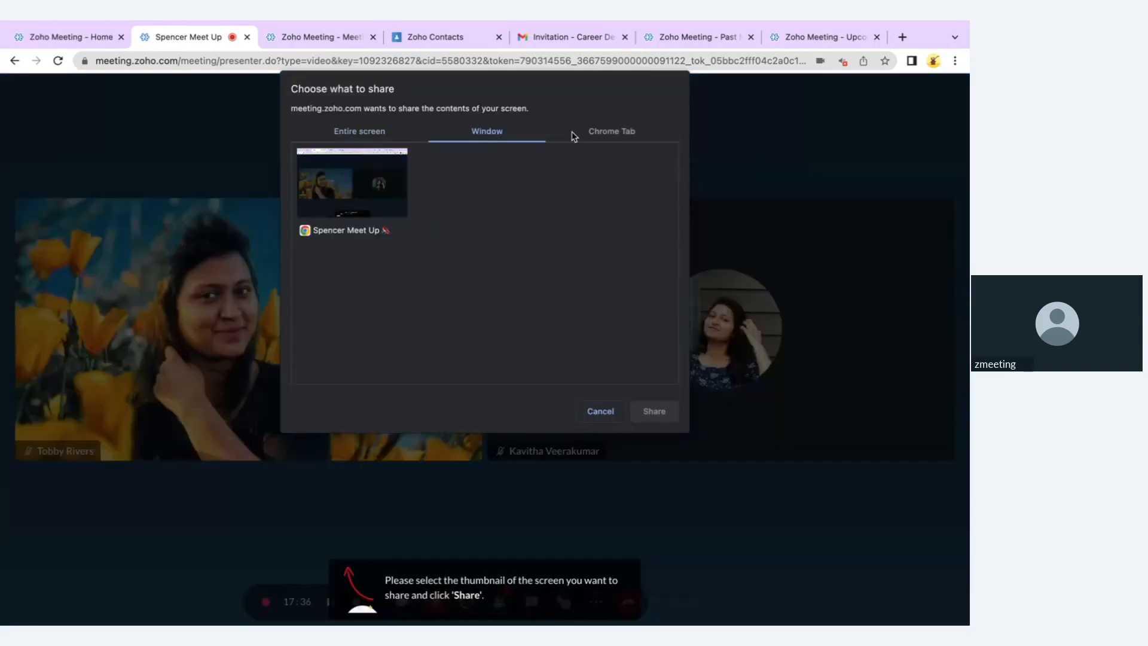
{"action": "left_click", "coordinate": [611, 139]}
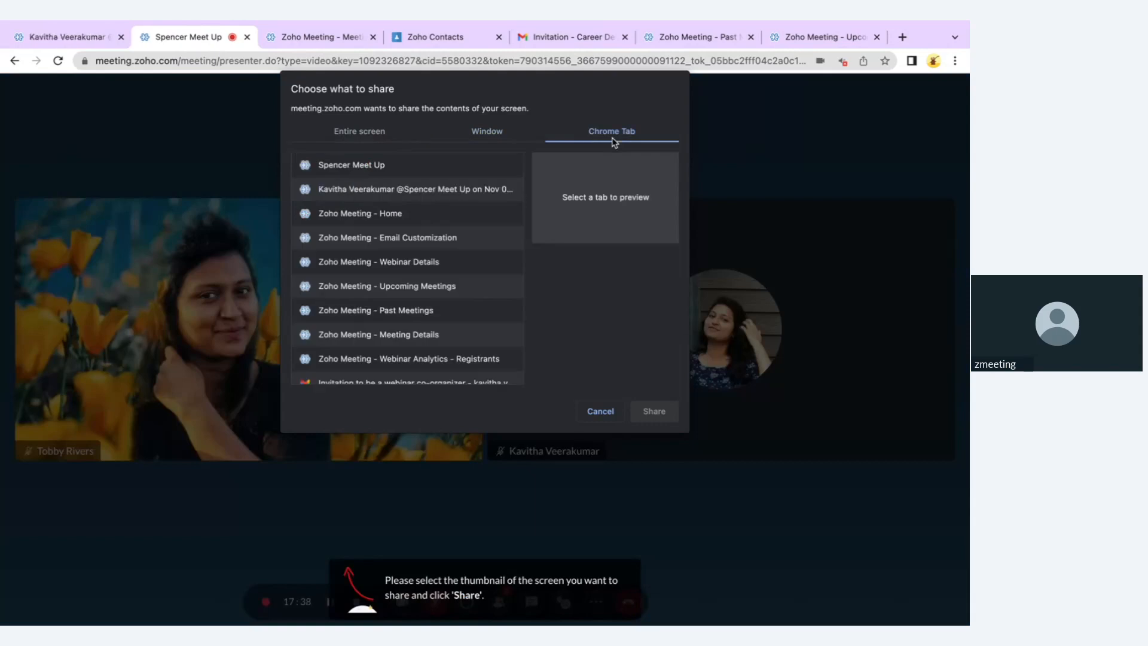
Preview the Email Customization, Webinar Details, Upcoming and Past Meetings tabs, cancel, and reopen Share
{"action": "left_click", "coordinate": [422, 240]}
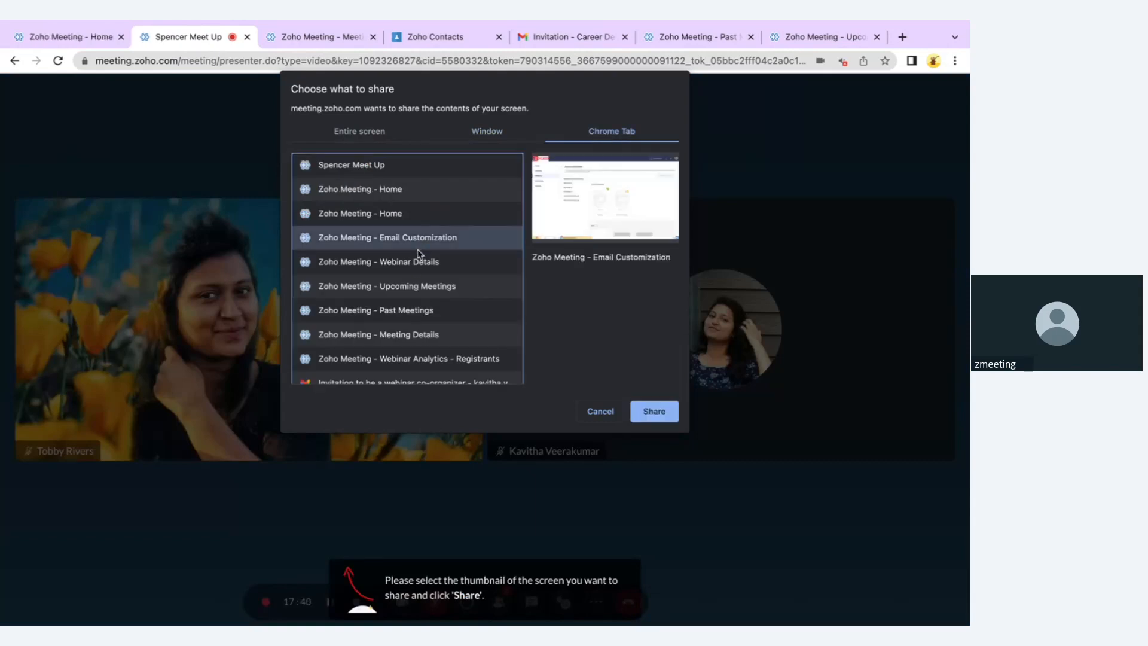
{"action": "left_click", "coordinate": [418, 263]}
{"action": "left_click", "coordinate": [411, 295]}
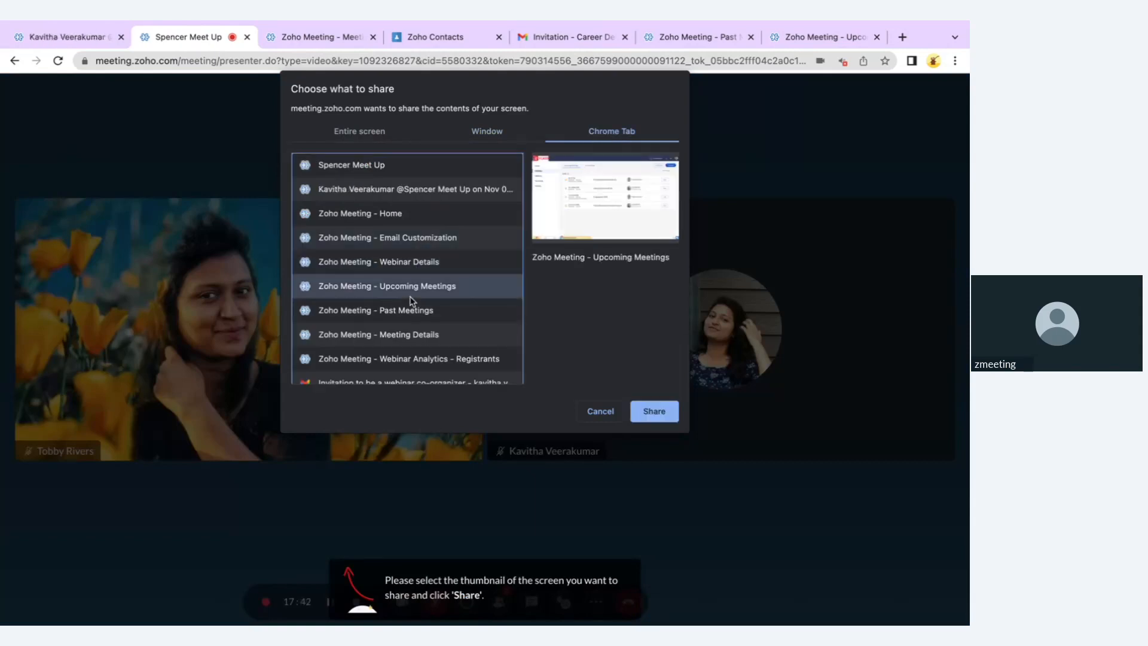
{"action": "left_click", "coordinate": [413, 315]}
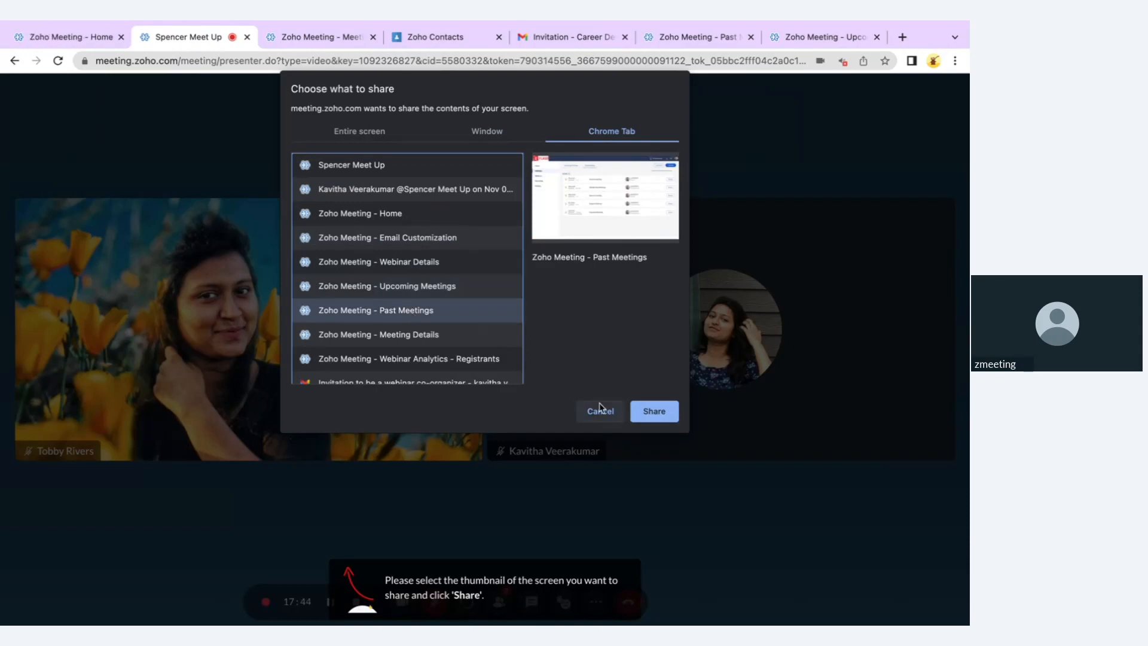
{"action": "left_click", "coordinate": [601, 409]}
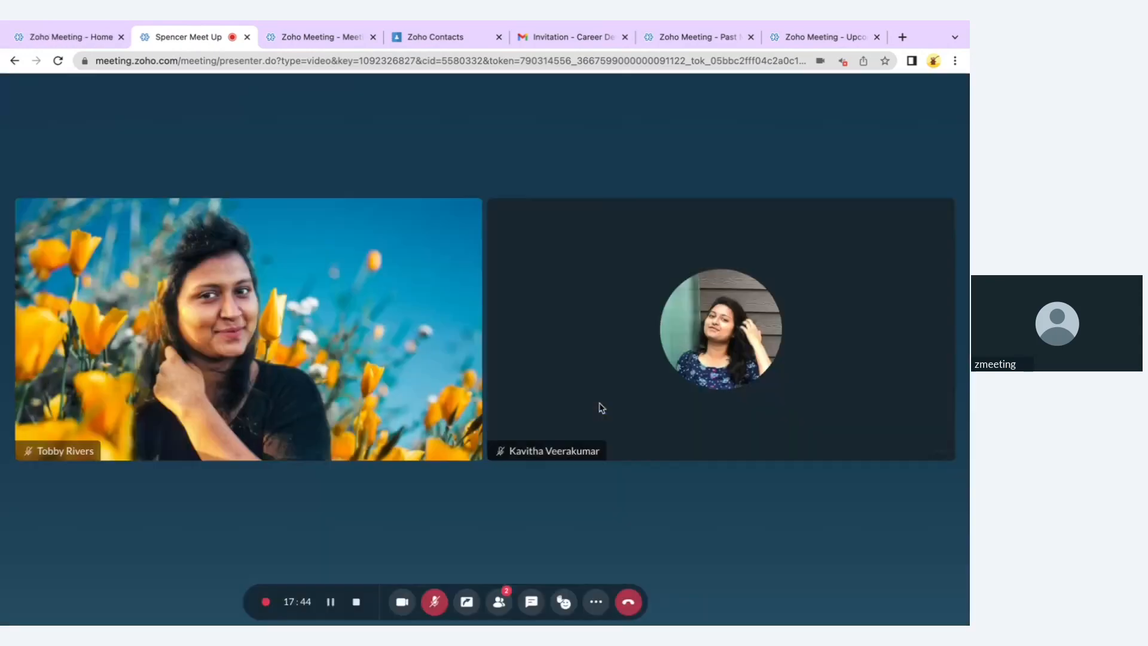
{"action": "left_click", "coordinate": [467, 605]}
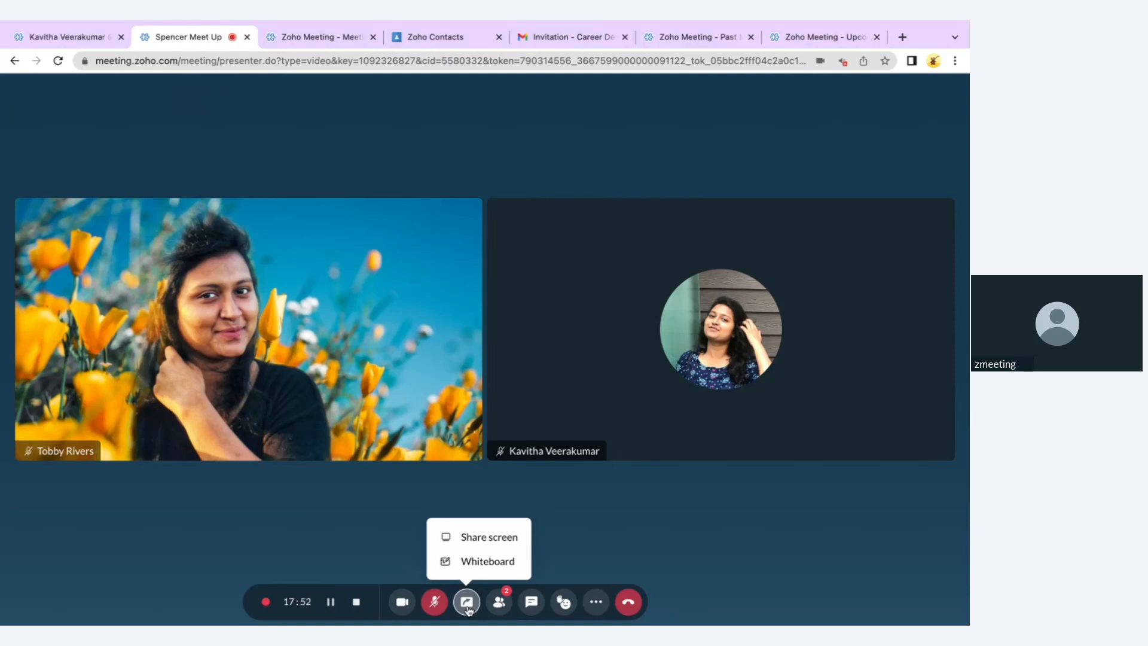
Share the flowchart whiteboard and draw a teal highlighter V below the diagram
{"action": "left_click", "coordinate": [475, 561]}
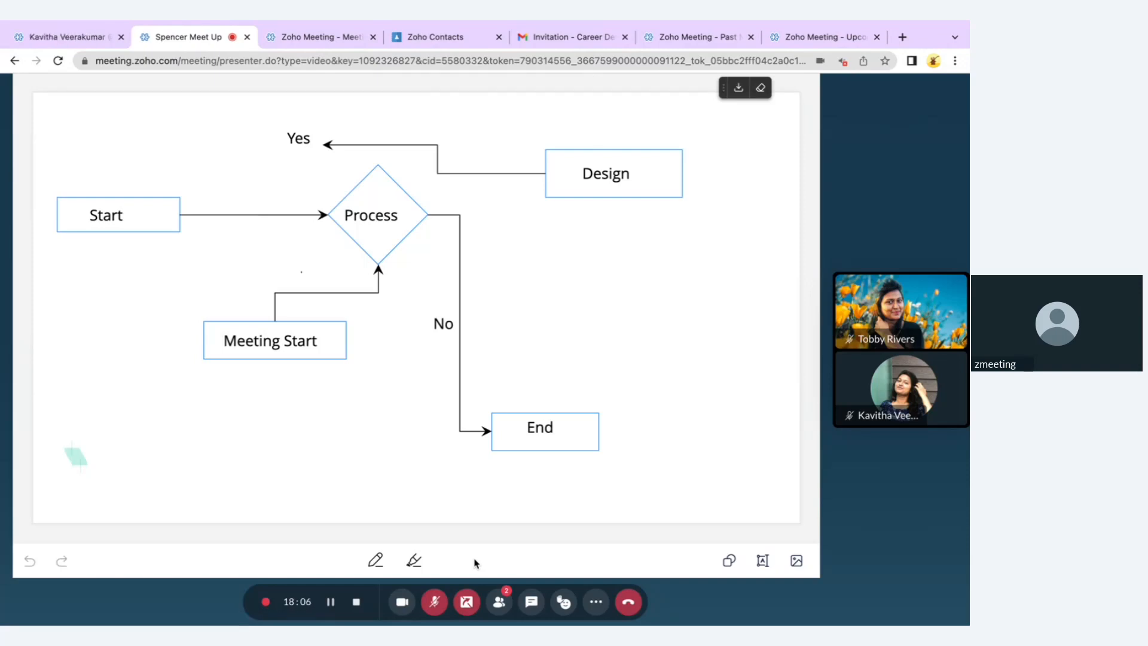
{"action": "left_click", "coordinate": [414, 561]}
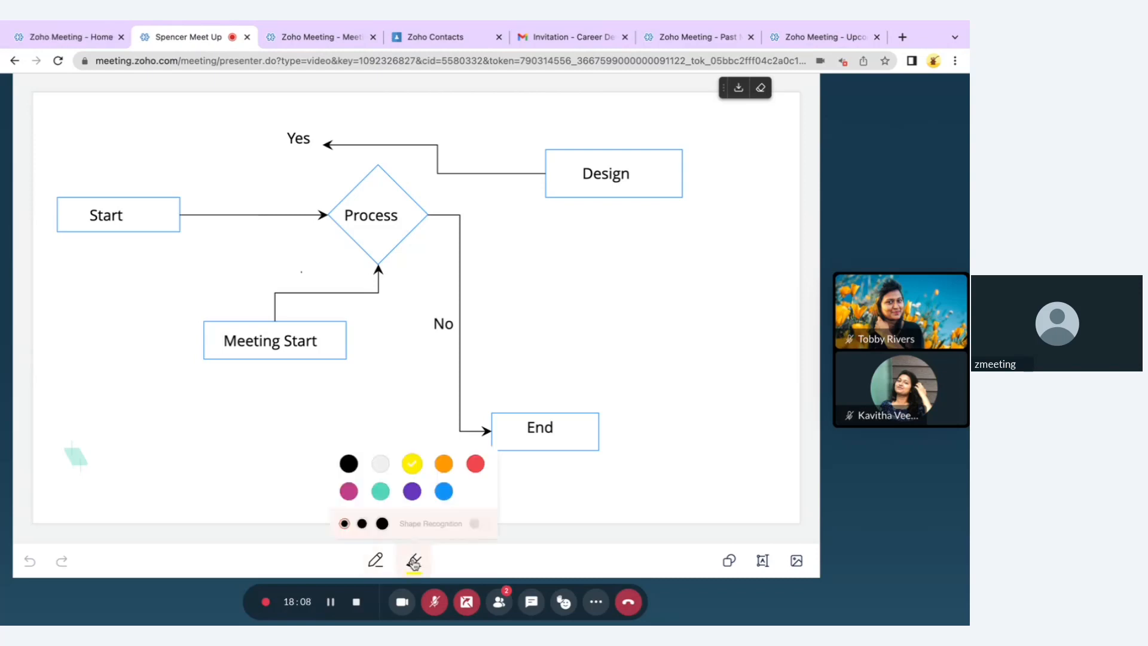
{"action": "left_click", "coordinate": [380, 491]}
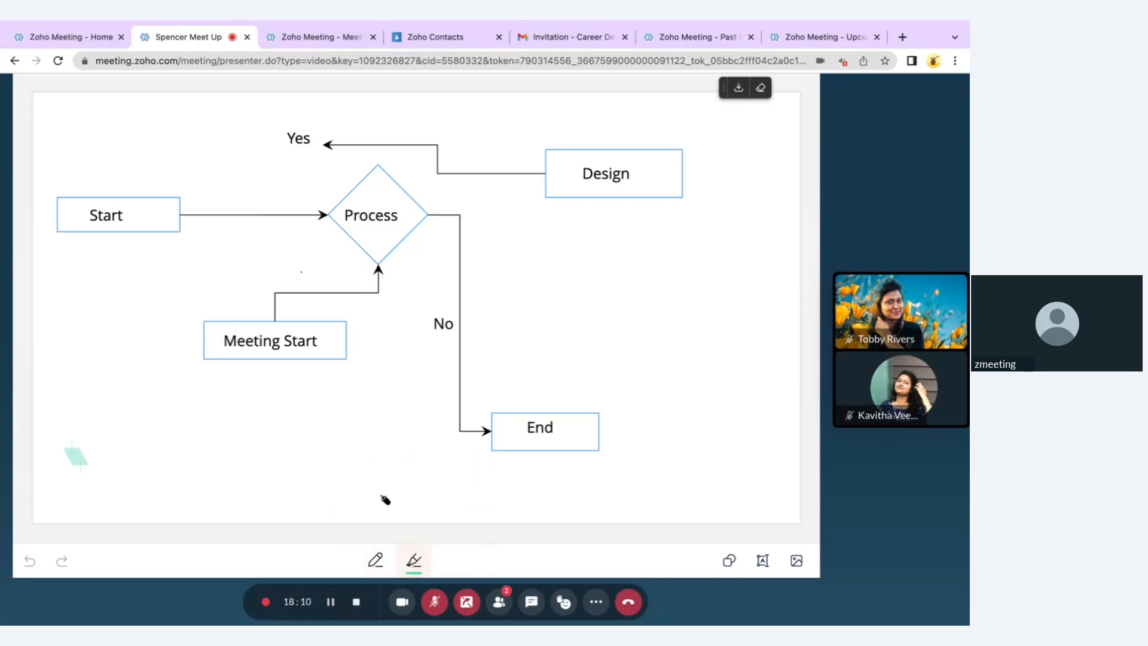
{"action": "left_click_drag", "start_coordinate": [234, 443], "coordinate": [361, 400]}
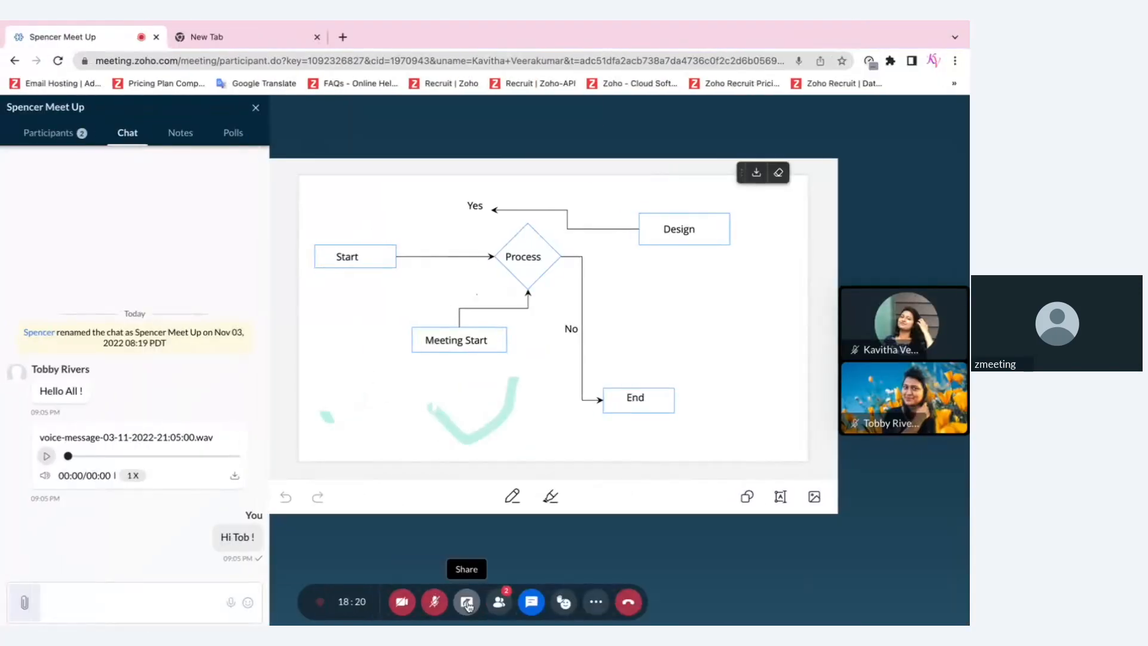
Draw five orange pen strokes right of the No branch, then stop sharing the whiteboard
{"action": "left_click", "coordinate": [253, 109]}
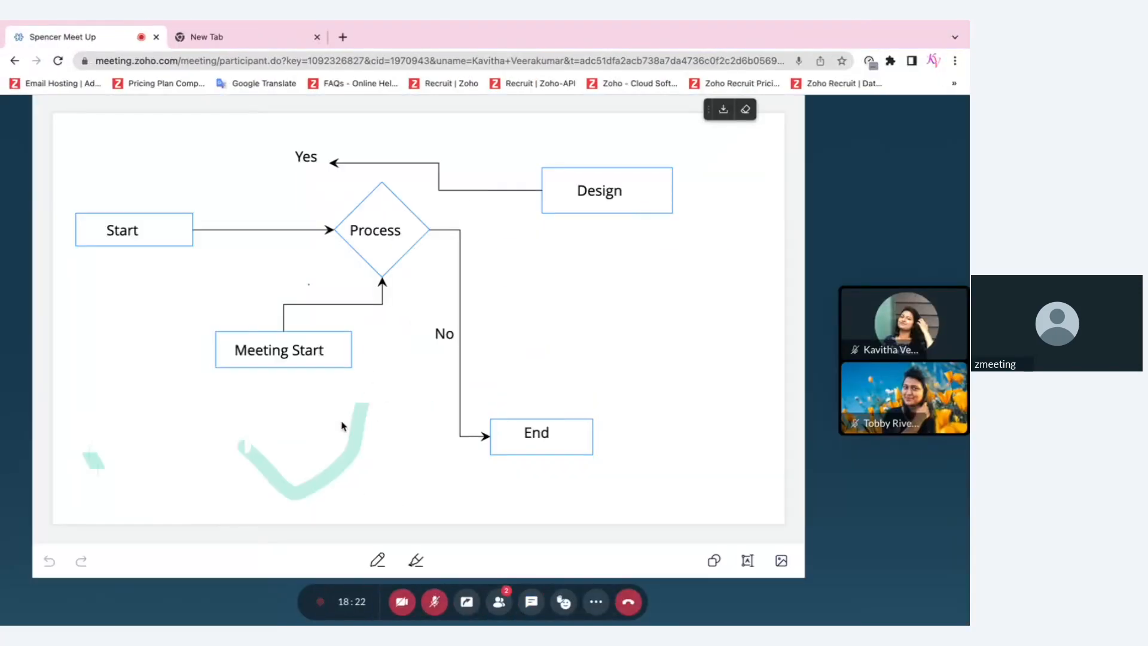
{"action": "left_click", "coordinate": [378, 560]}
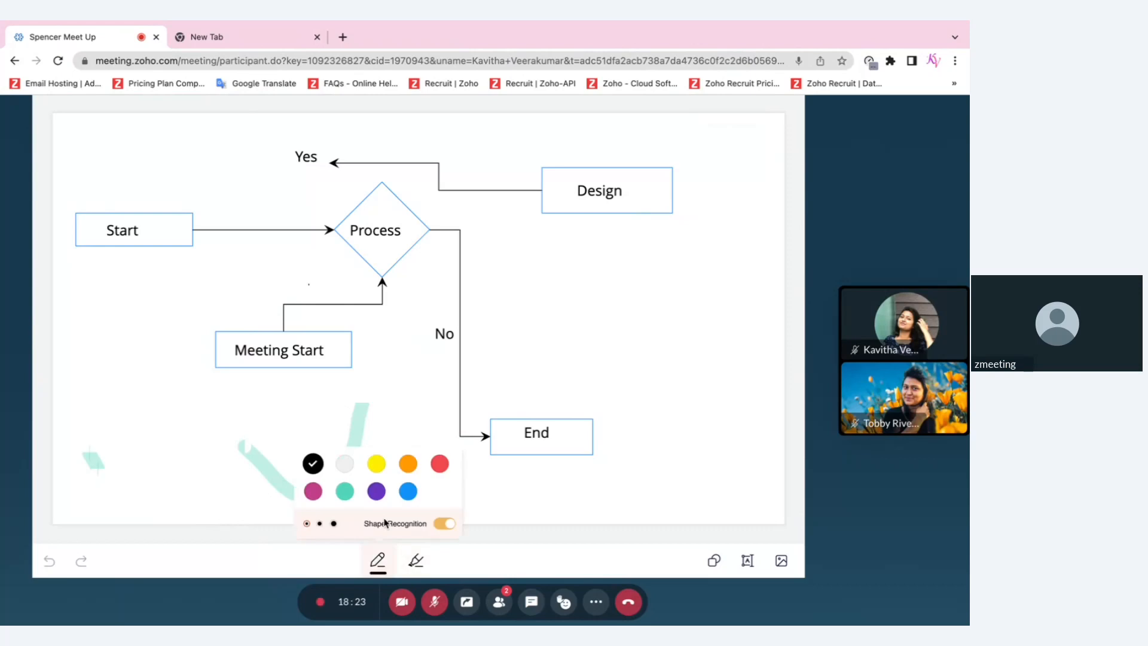
{"action": "left_click", "coordinate": [408, 463]}
{"action": "left_click_drag", "start_coordinate": [539, 350], "coordinate": [647, 406]}
{"action": "left_click_drag", "start_coordinate": [653, 319], "coordinate": [653, 461]}
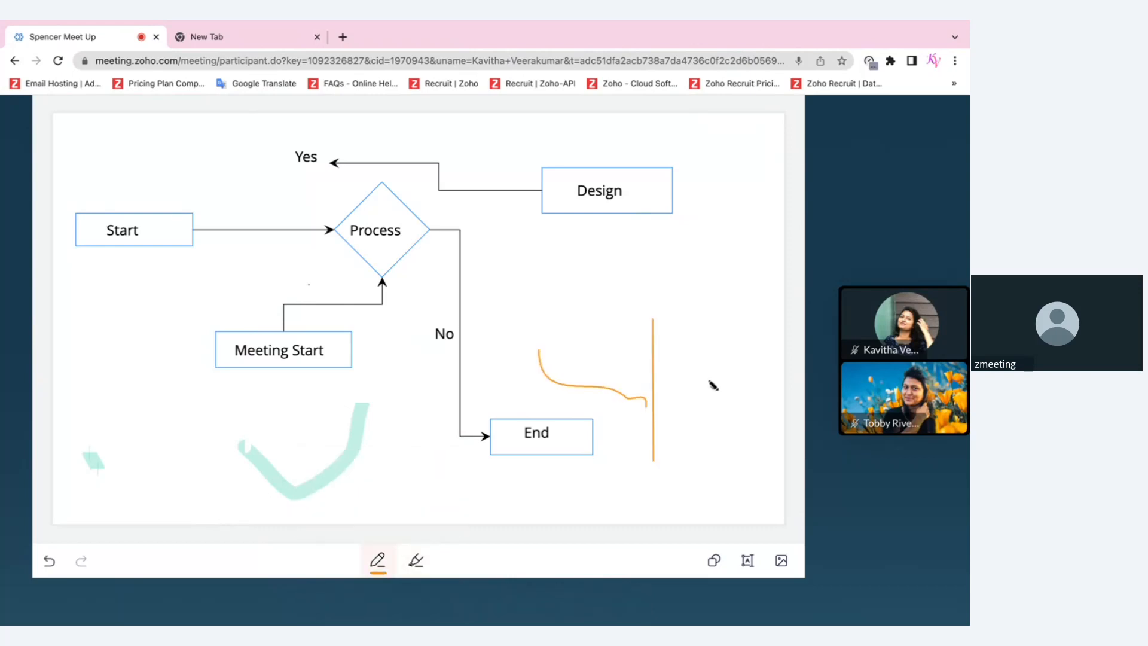
{"action": "left_click_drag", "start_coordinate": [708, 380], "coordinate": [667, 419]}
{"action": "left_click_drag", "start_coordinate": [585, 314], "coordinate": [677, 368]}
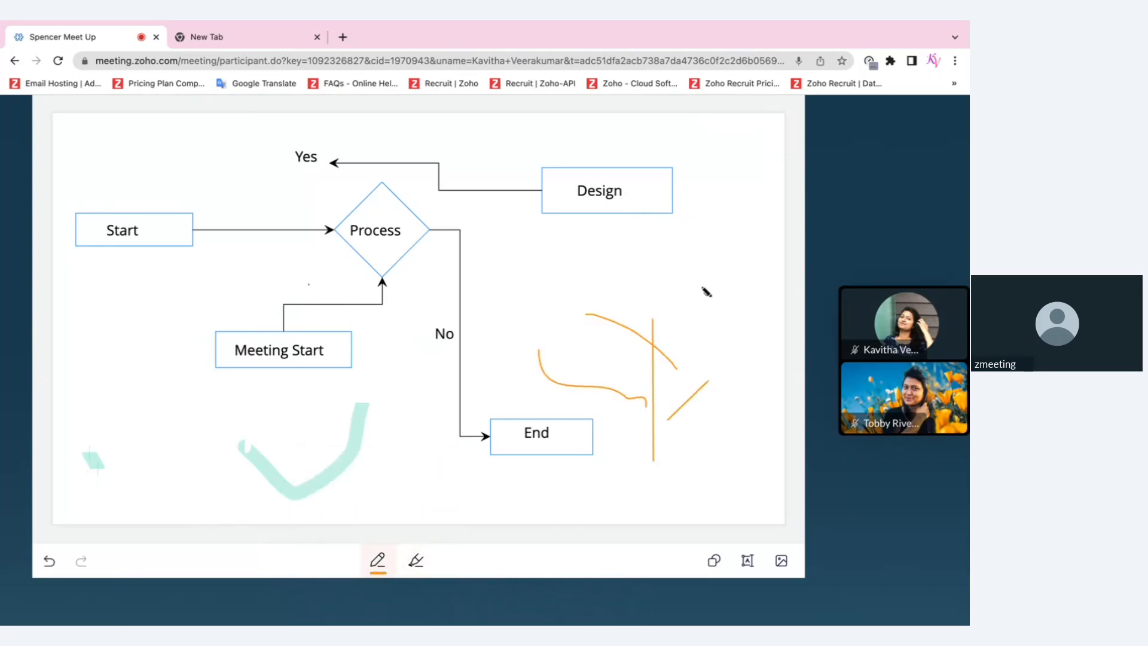
{"action": "left_click_drag", "start_coordinate": [709, 251], "coordinate": [737, 335]}
{"action": "key", "text": "ctrl+Right"}
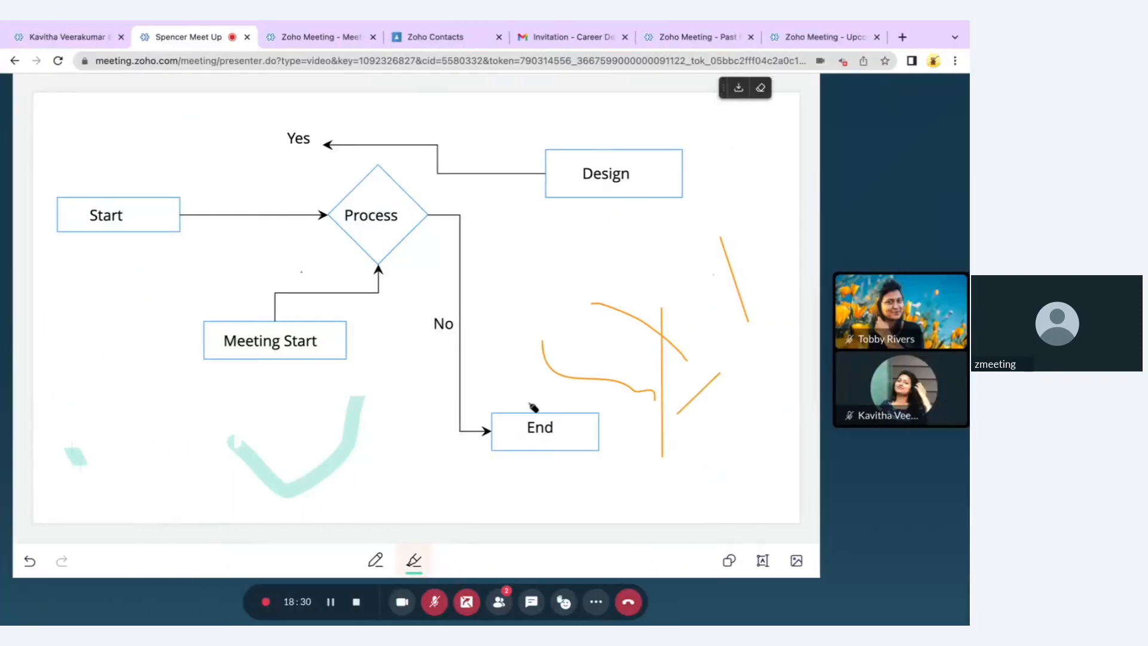
{"action": "left_click", "coordinate": [467, 603]}
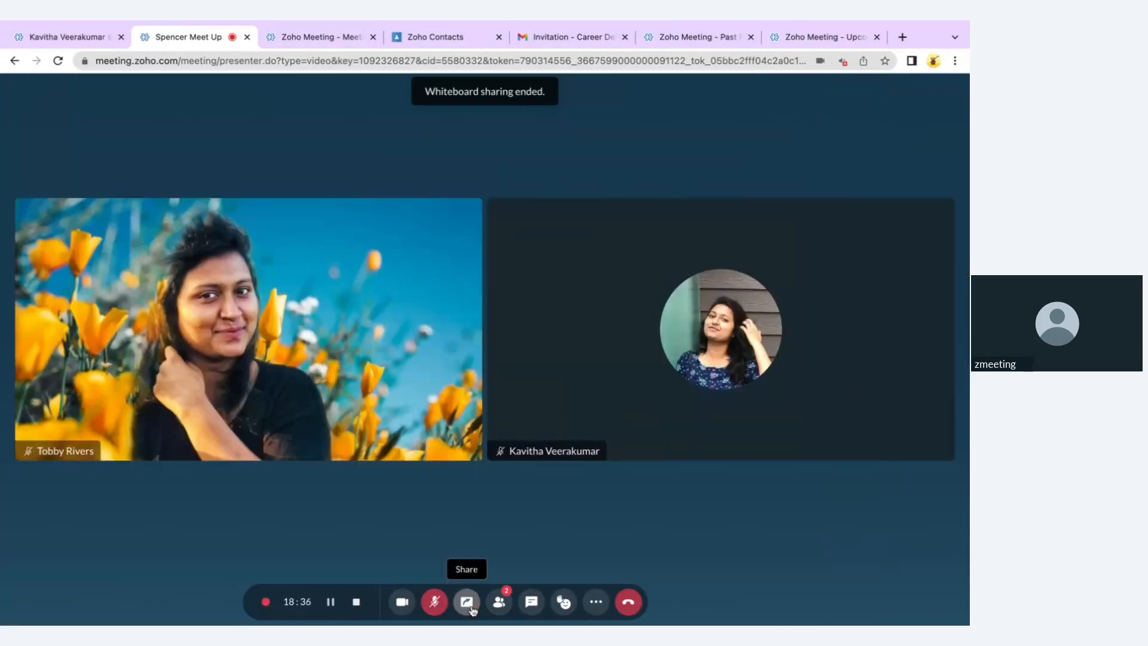
Raise your hand and send a smiley emoji from the Reactions menu
{"action": "left_click", "coordinate": [565, 603]}
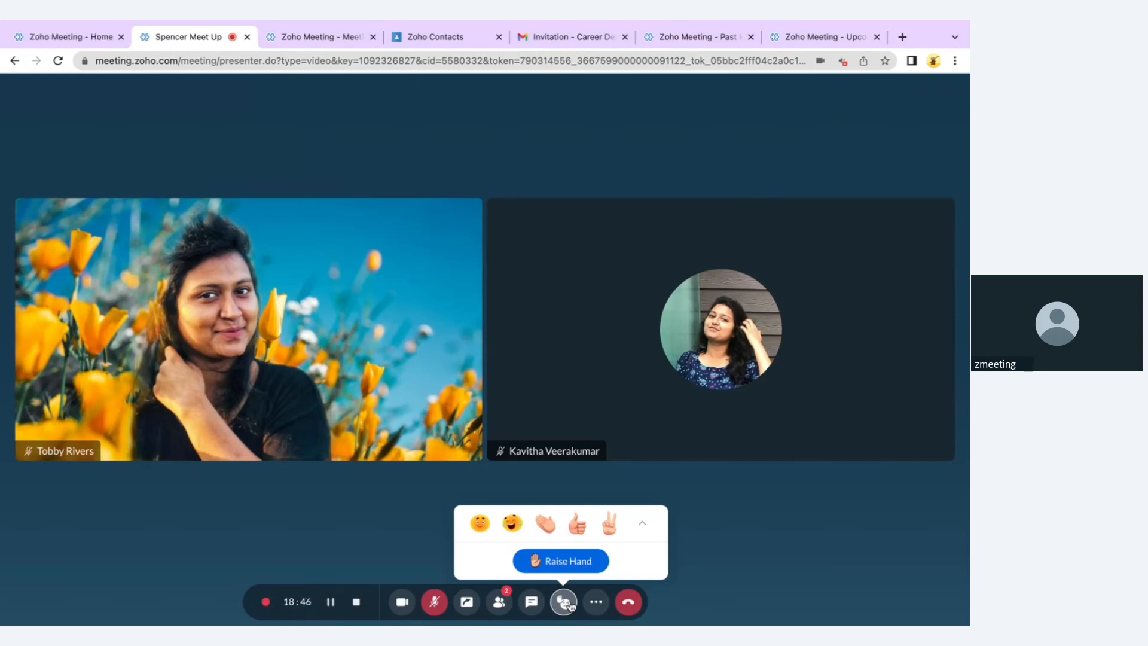
{"action": "left_click", "coordinate": [576, 563]}
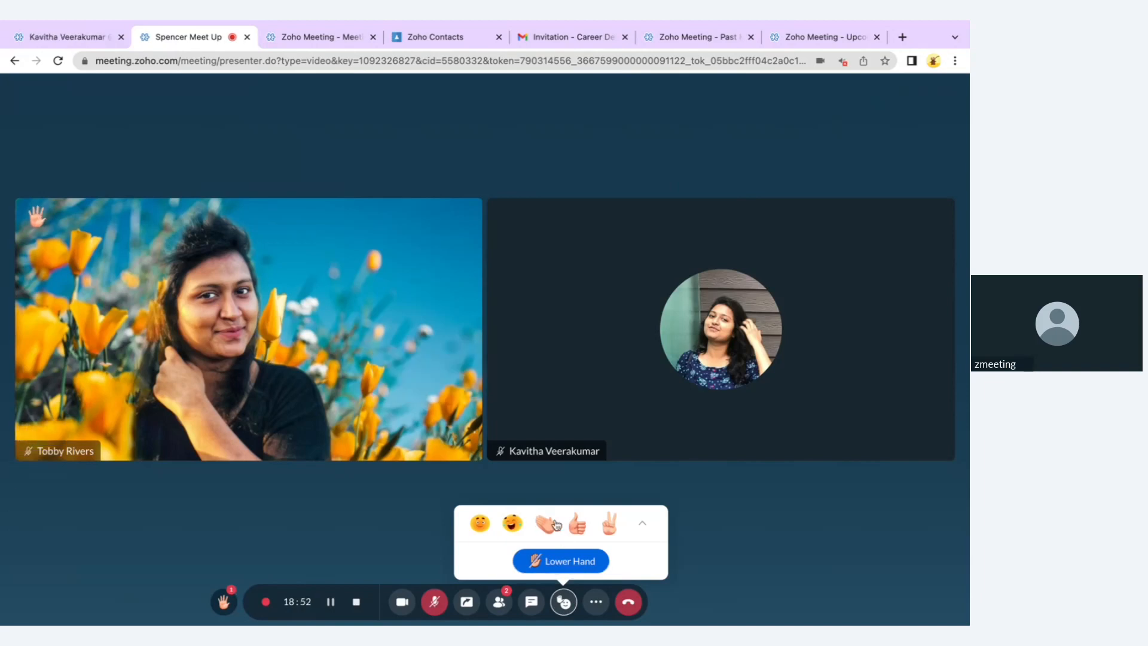
{"action": "left_click", "coordinate": [482, 525]}
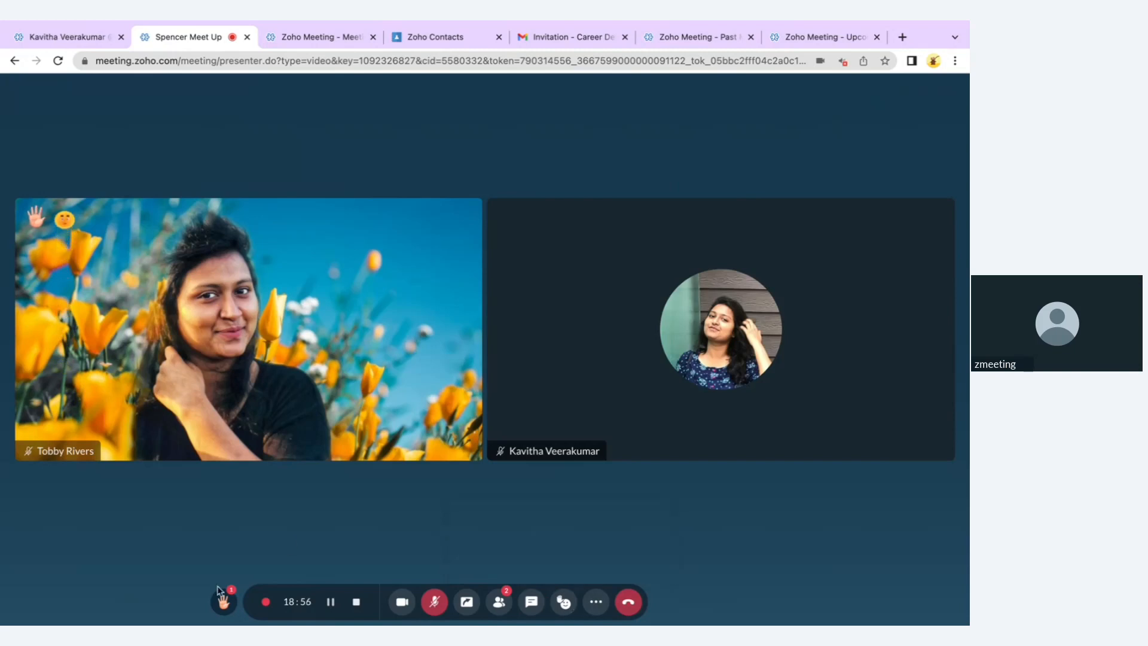
Check the Raised Hands participant list, close it, and show the More options menu
{"action": "left_click", "coordinate": [224, 602]}
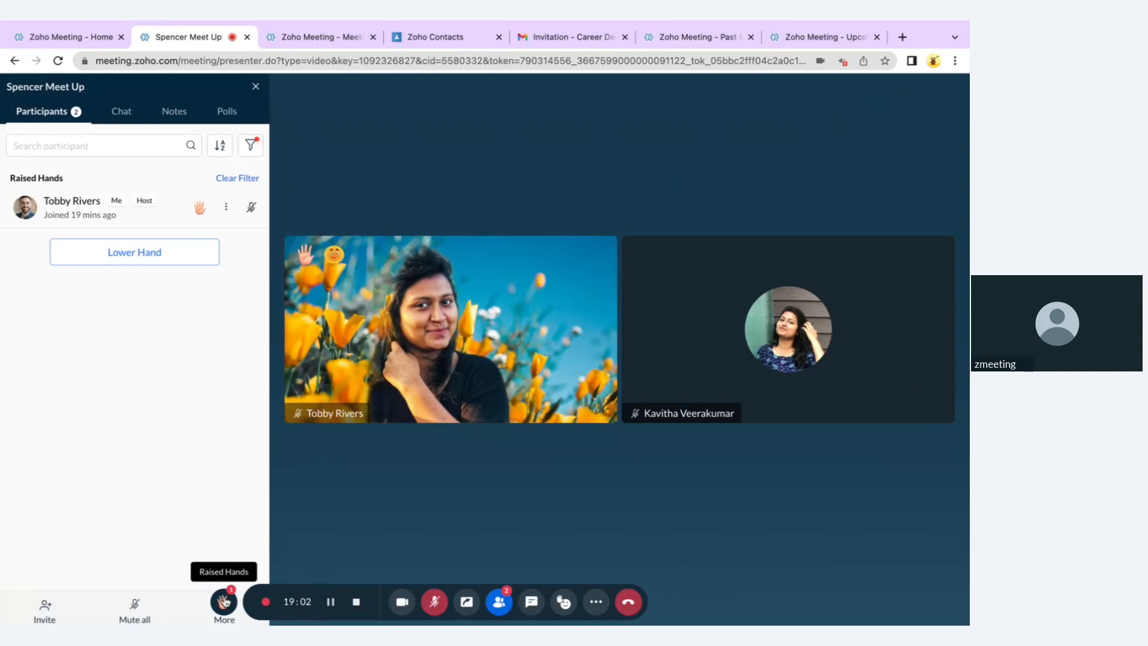
{"action": "left_click", "coordinate": [255, 87]}
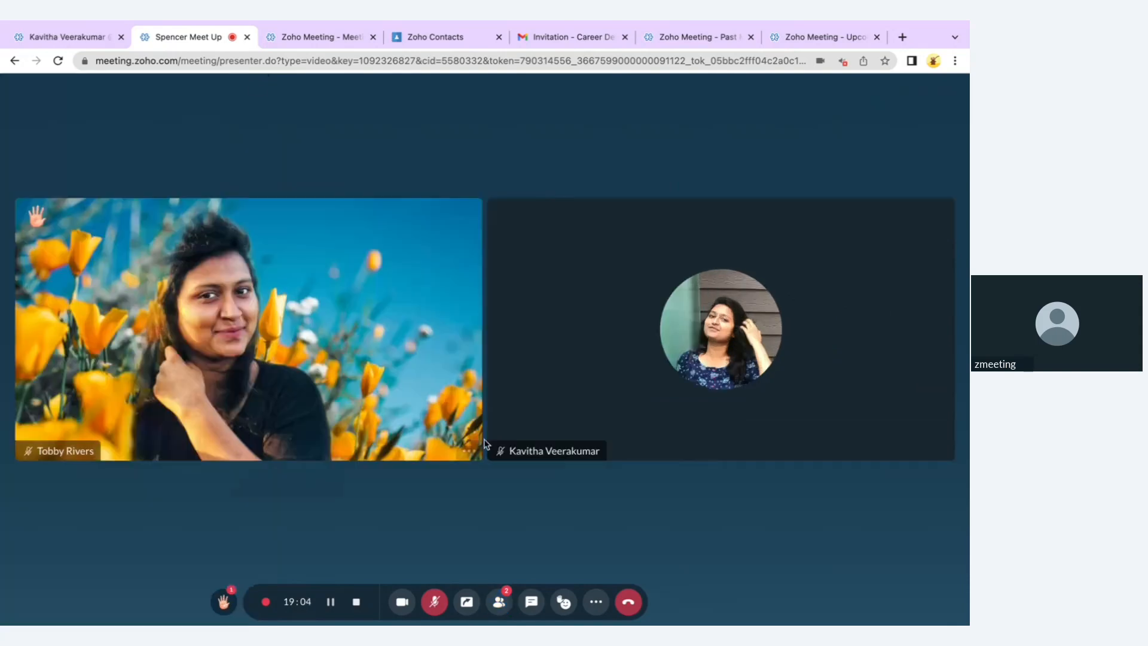
{"action": "left_click", "coordinate": [600, 601]}
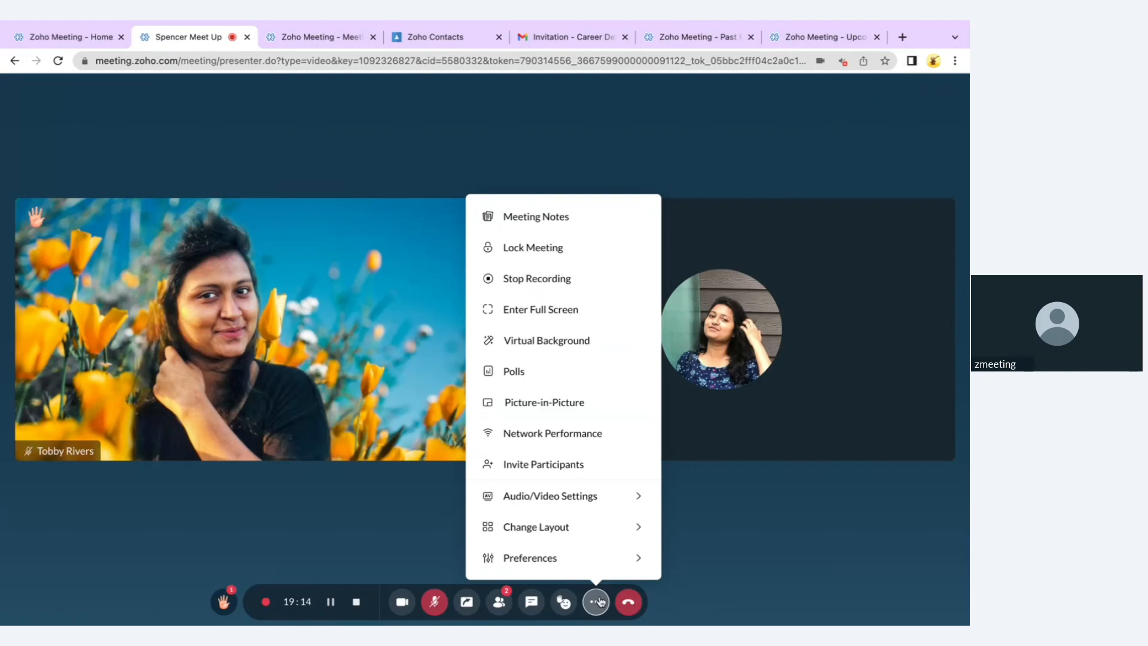
Choose Lock Meeting from the More menu to block new joiners
{"action": "mouse_move", "coordinate": [637, 507]}
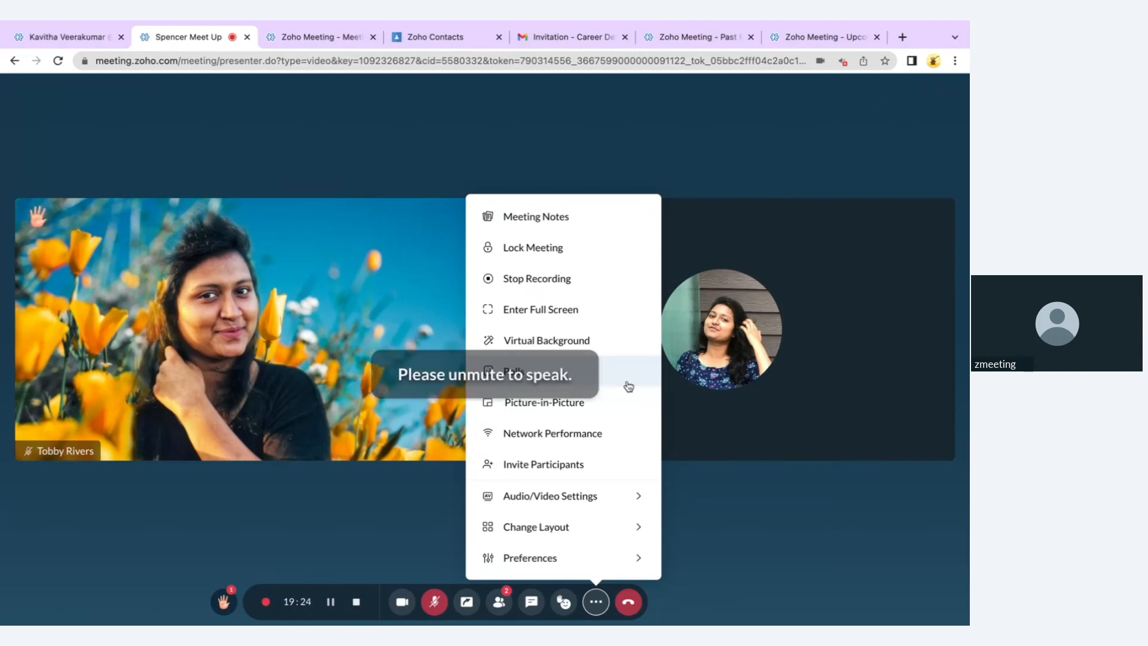
{"action": "left_click", "coordinate": [558, 260]}
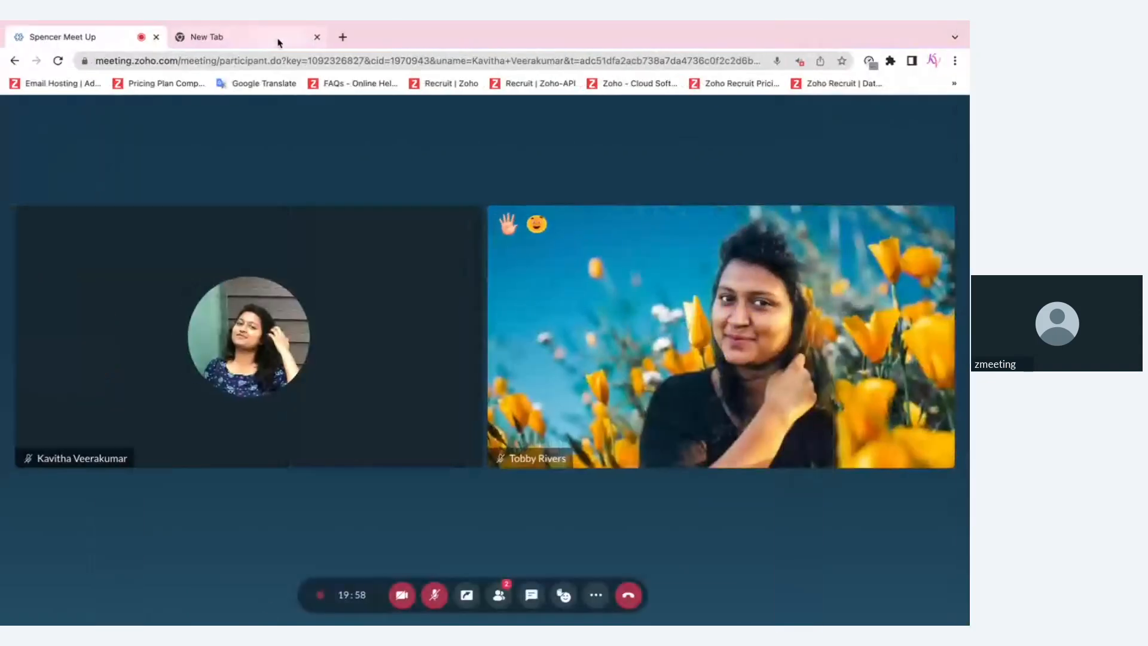
Paste the meeting link in a new tab, request to join as a guest, then return to the host
{"action": "left_click", "coordinate": [278, 43]}
{"action": "left_click", "coordinate": [274, 66]}
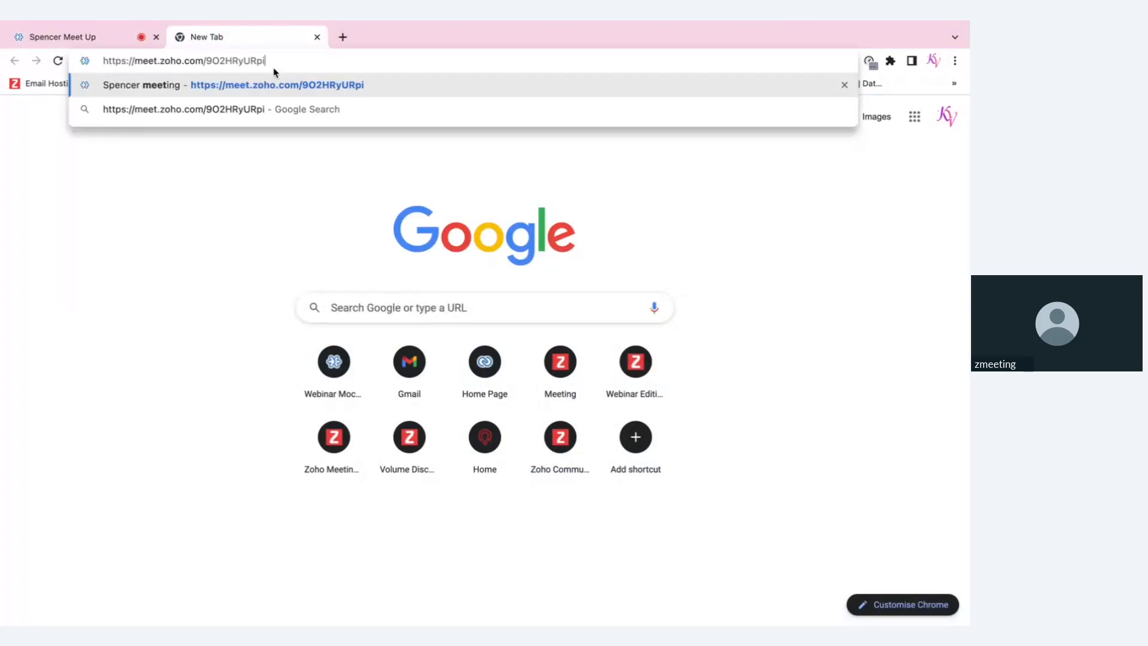
{"action": "key", "text": "Return"}
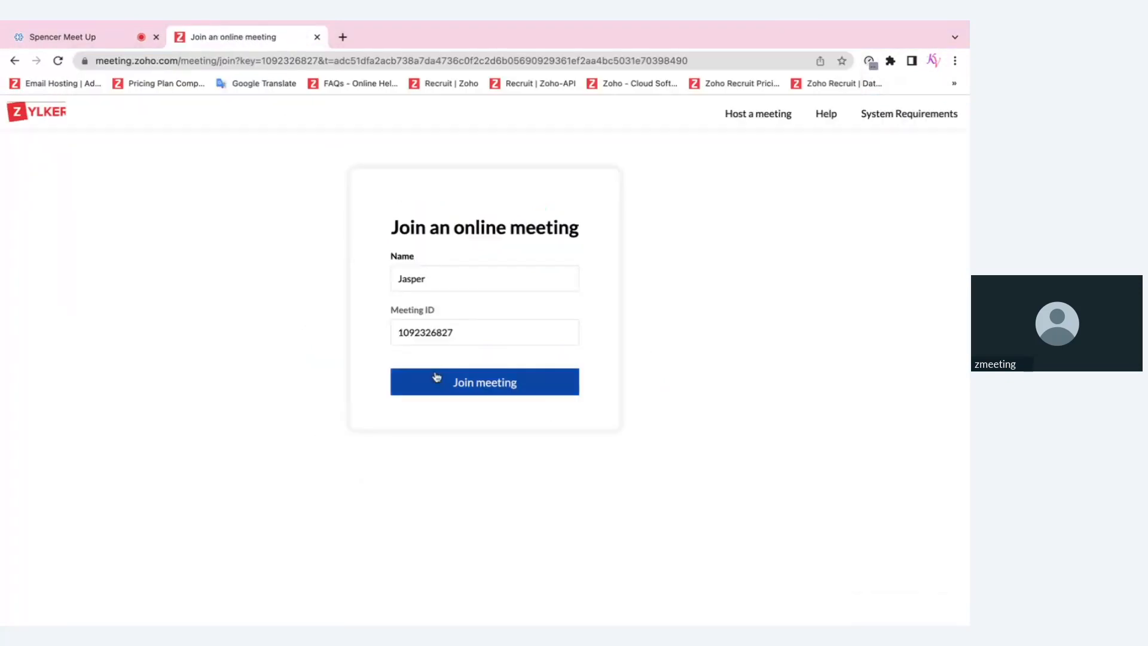
{"action": "left_click", "coordinate": [435, 278]}
{"action": "left_click", "coordinate": [448, 381]}
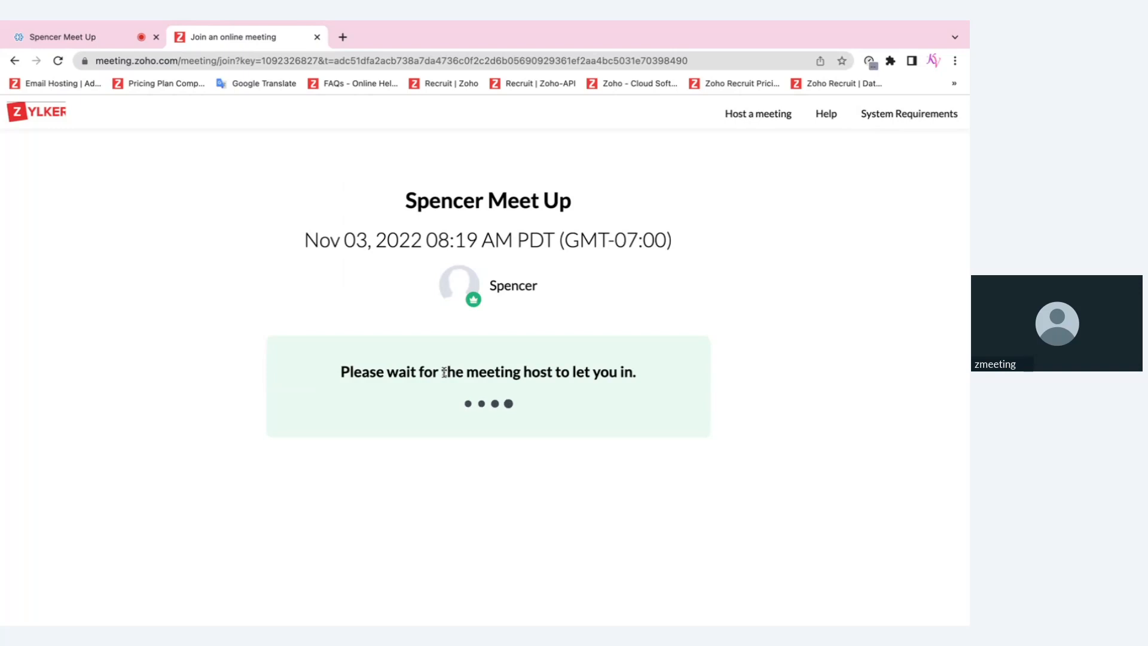
{"action": "left_click", "coordinate": [88, 39]}
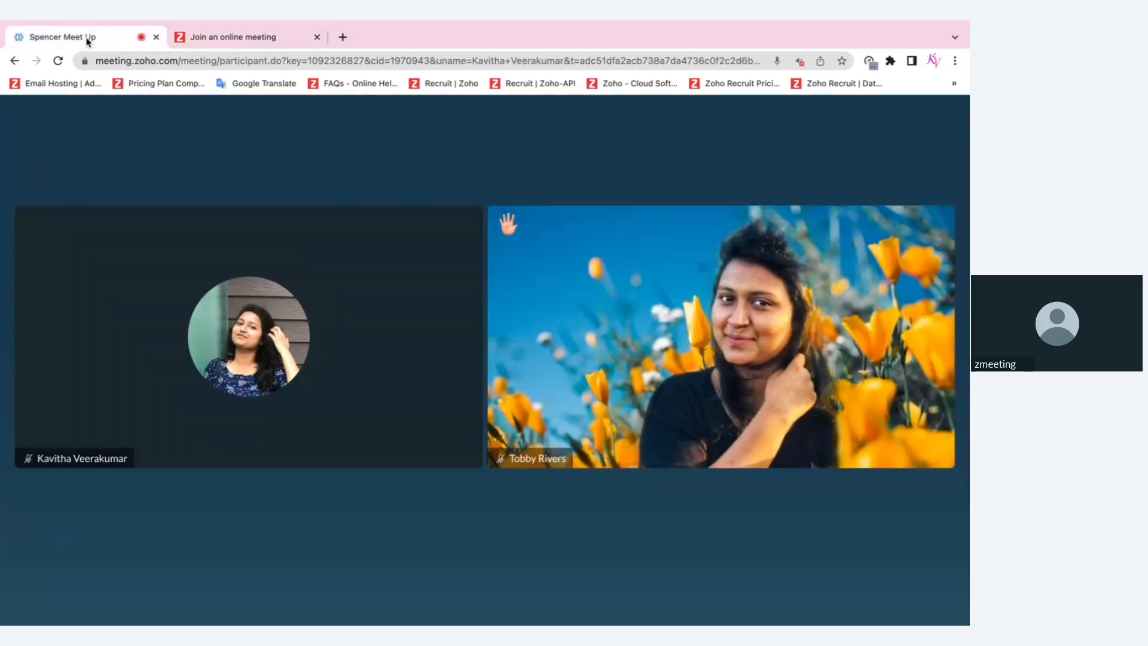
{"action": "key", "text": "ctrl+Right"}
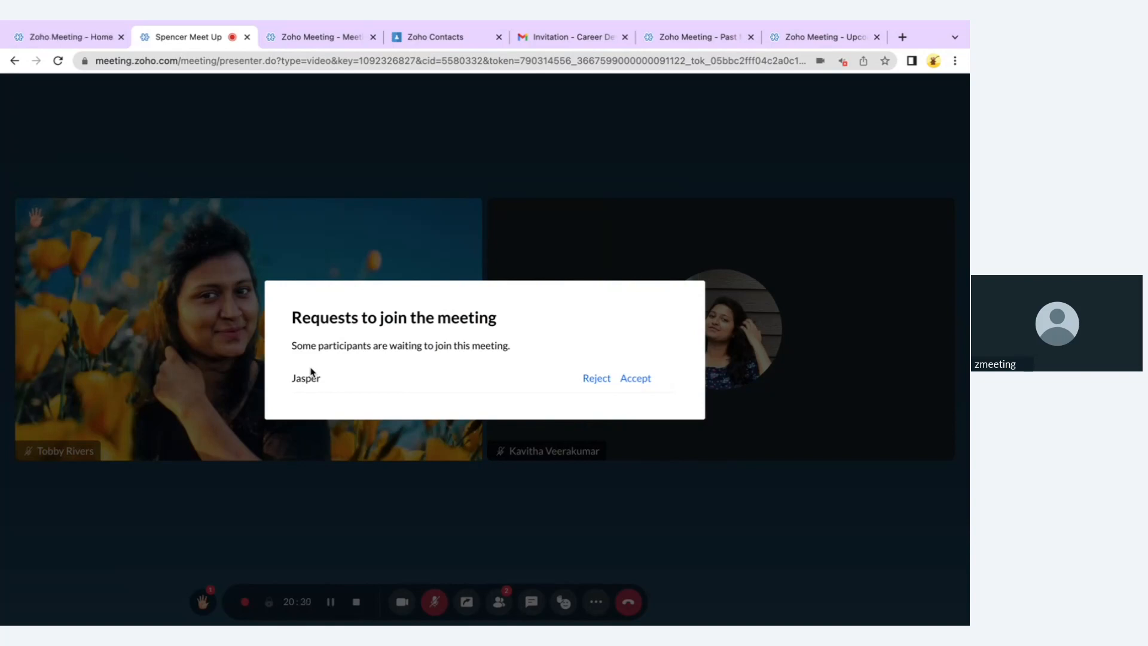
Reject the waiting guest's join request and show the More options menu
{"action": "left_click", "coordinate": [591, 378]}
{"action": "left_click", "coordinate": [597, 602]}
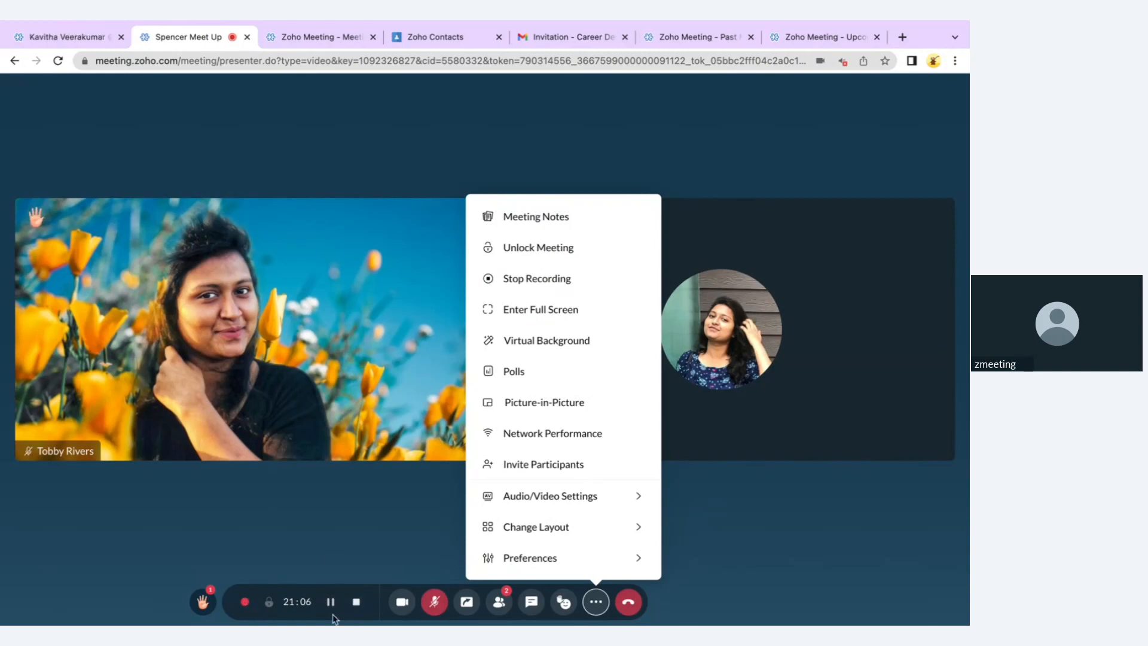
Swap the flower-field virtual background for the green grass background and confirm it
{"action": "left_click", "coordinate": [565, 340]}
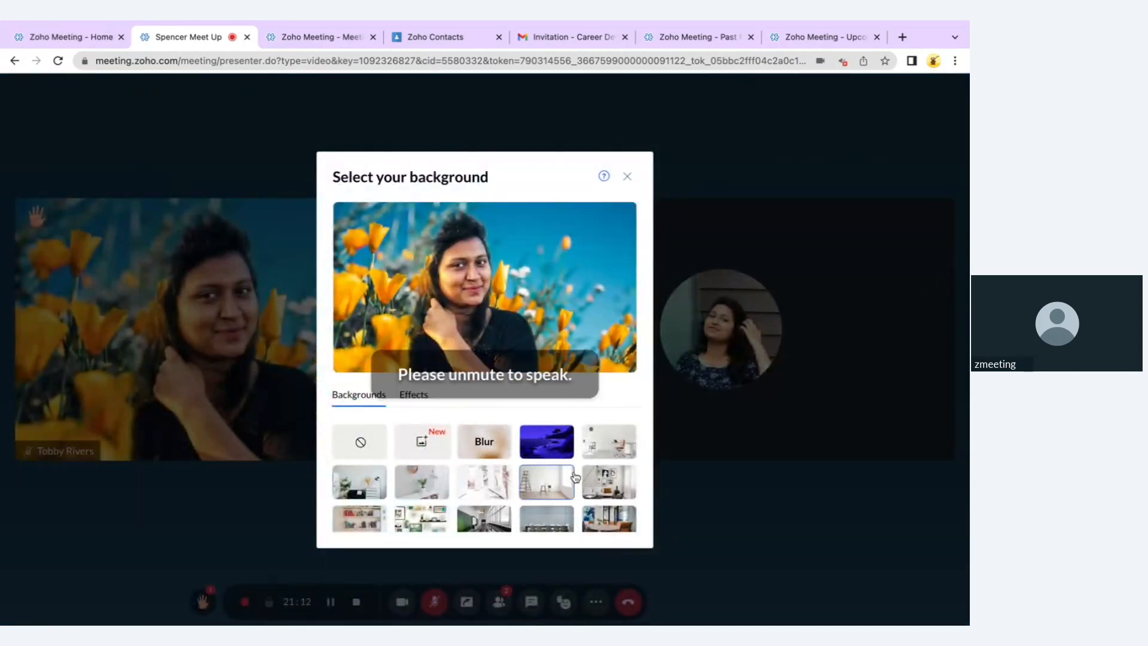
{"action": "scroll", "coordinate": [593, 459], "scroll_direction": "down", "scroll_amount": 2}
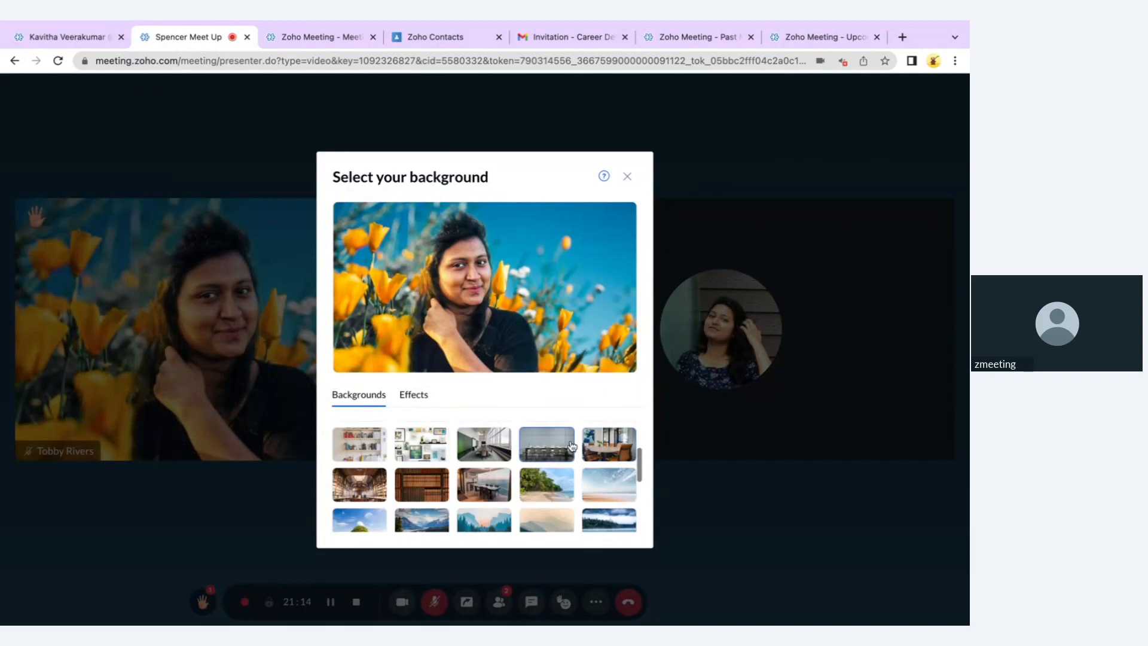
{"action": "scroll", "coordinate": [485, 484], "scroll_direction": "up", "scroll_amount": 2}
{"action": "left_click", "coordinate": [485, 484]}
{"action": "scroll", "coordinate": [493, 488], "scroll_direction": "down", "scroll_amount": 6}
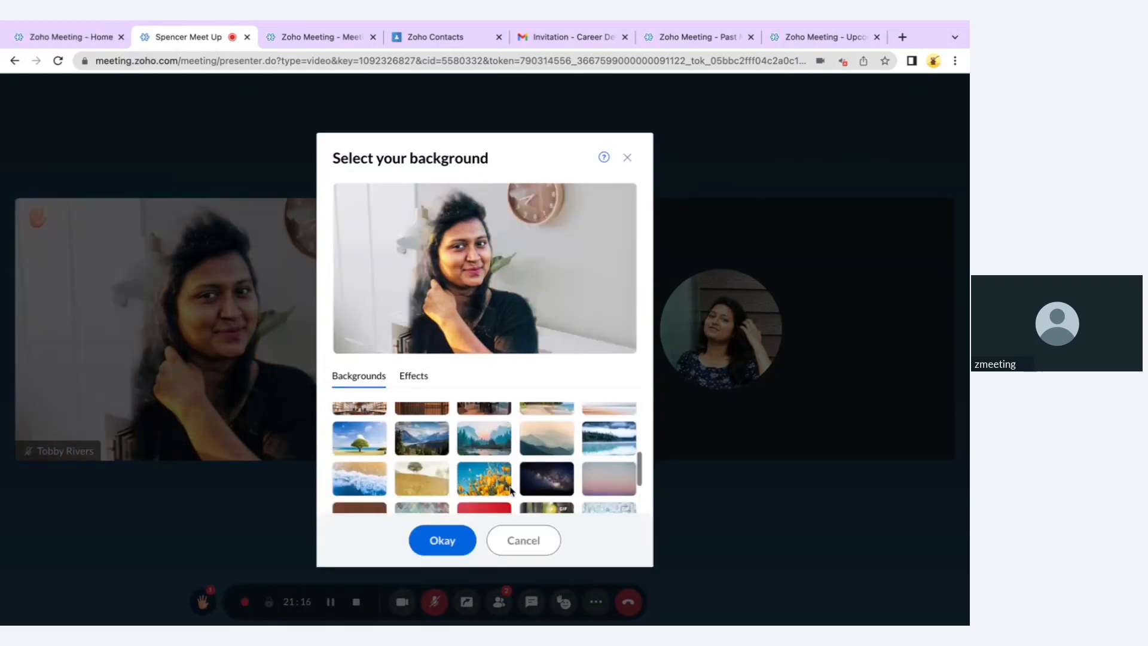
{"action": "left_click", "coordinate": [546, 441]}
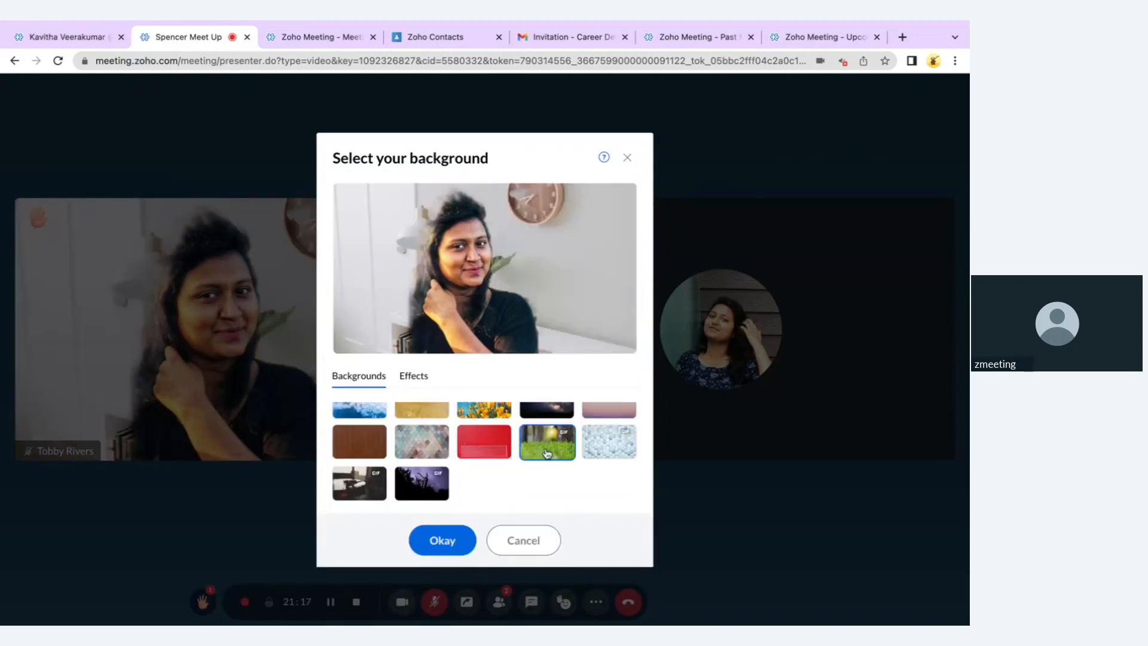
{"action": "scroll", "coordinate": [427, 434], "scroll_direction": "up", "scroll_amount": 6}
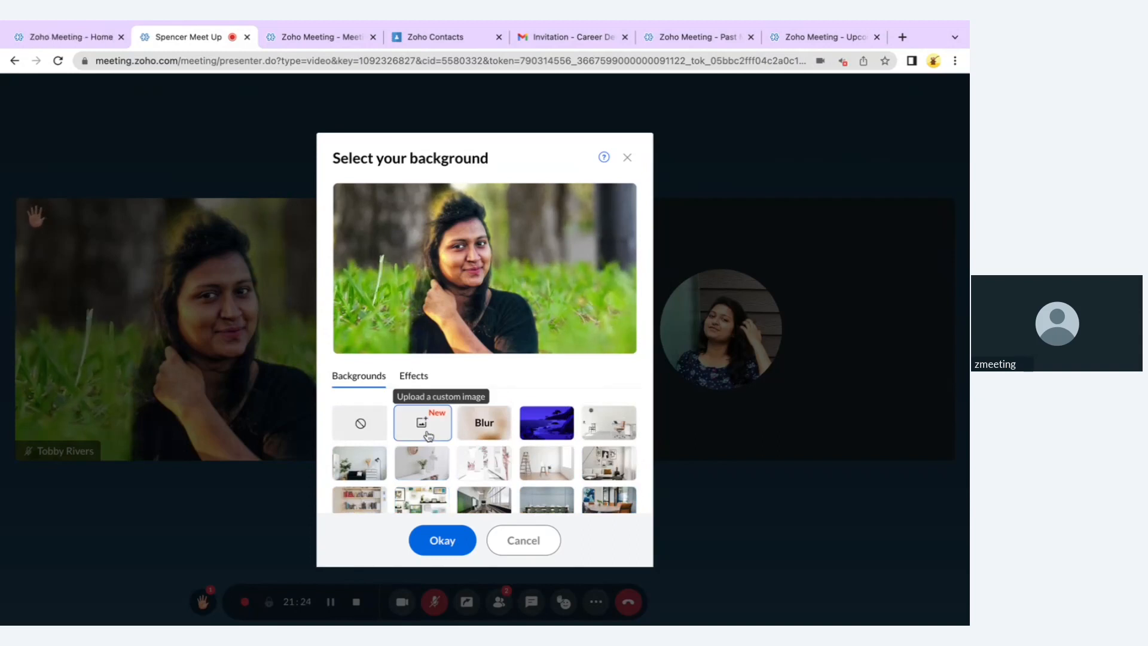
{"action": "left_click", "coordinate": [440, 542]}
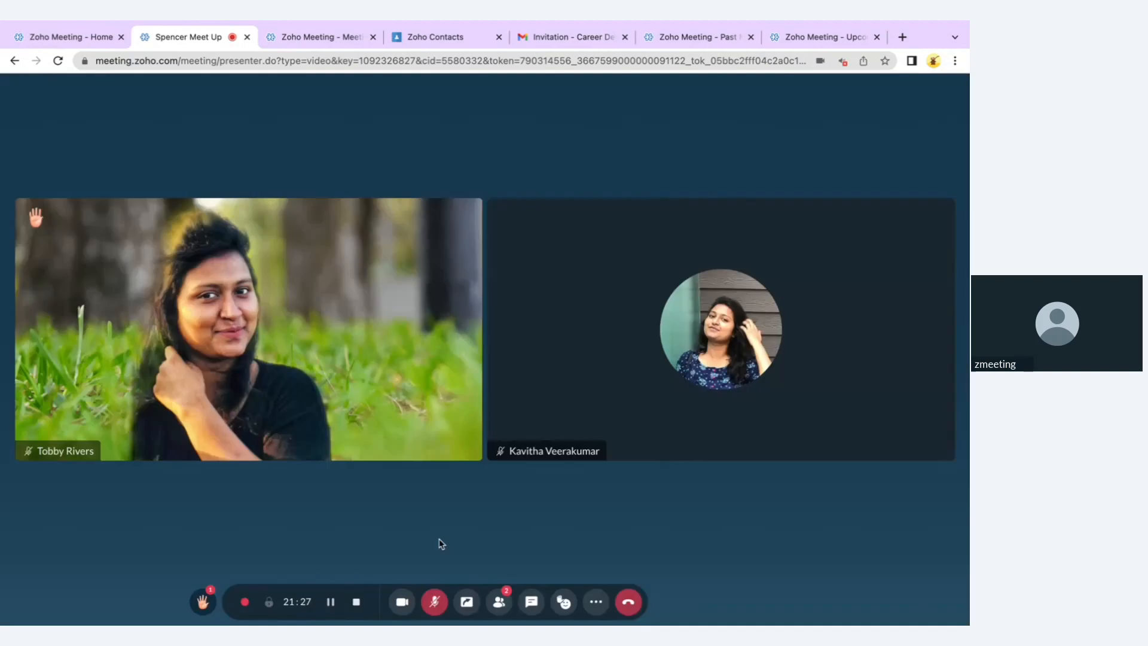
{"action": "left_click", "coordinate": [596, 601]}
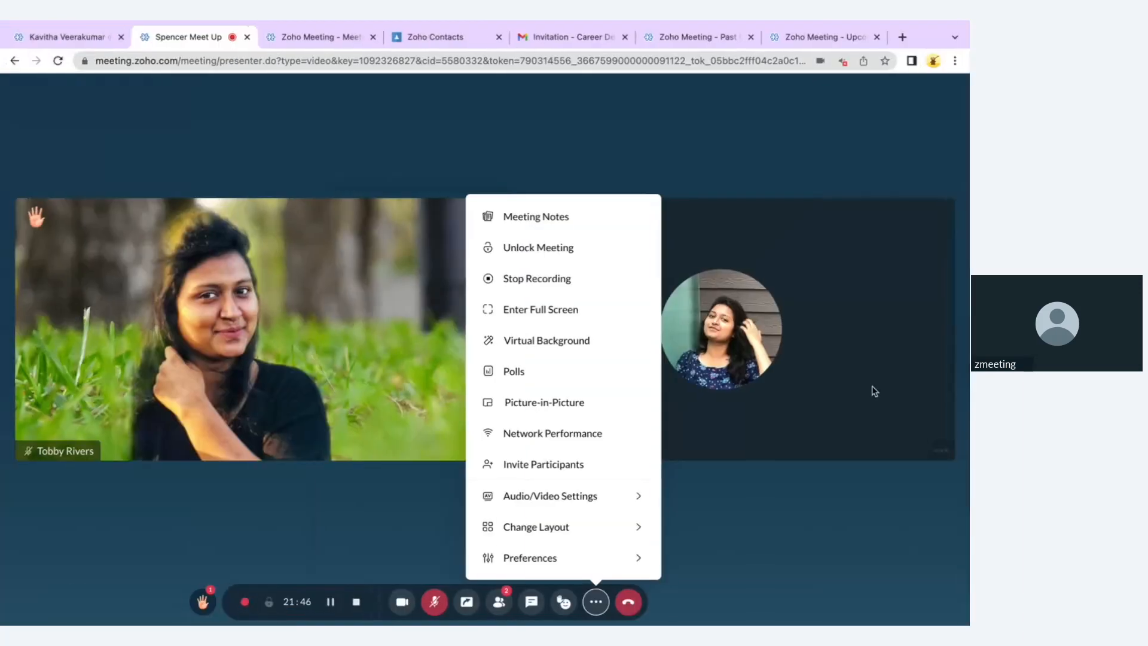
{"action": "left_click", "coordinate": [592, 403]}
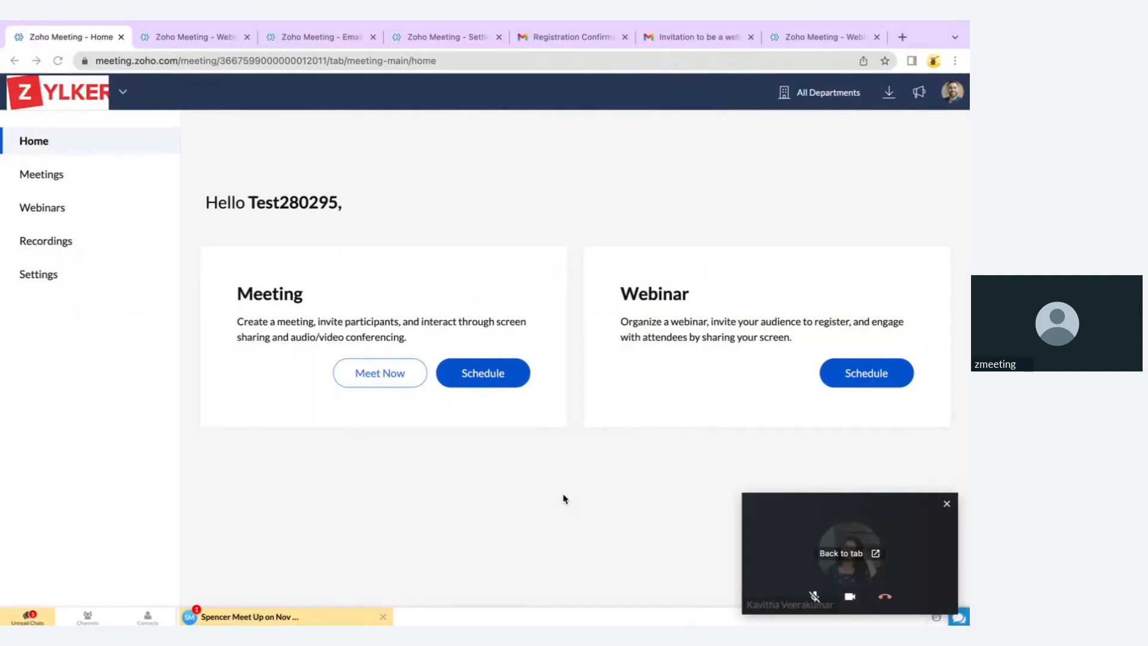
{"action": "key", "text": "ctrl+Left"}
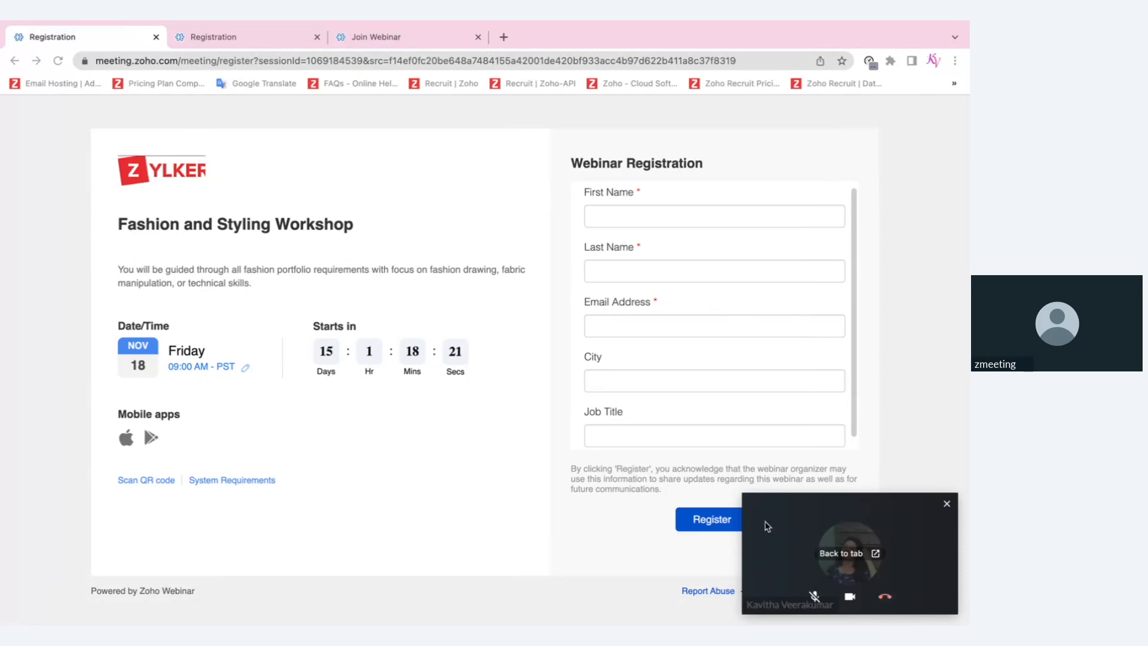
{"action": "left_click_drag", "start_coordinate": [768, 526], "coordinate": [328, 372]}
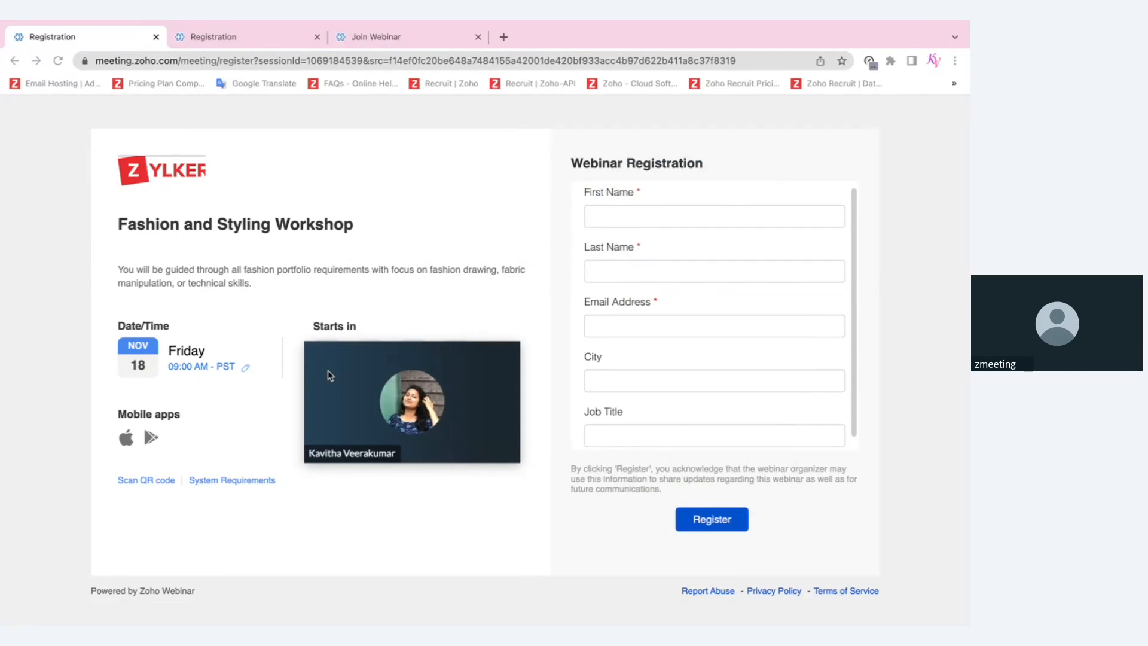
{"action": "mouse_move", "coordinate": [341, 373]}
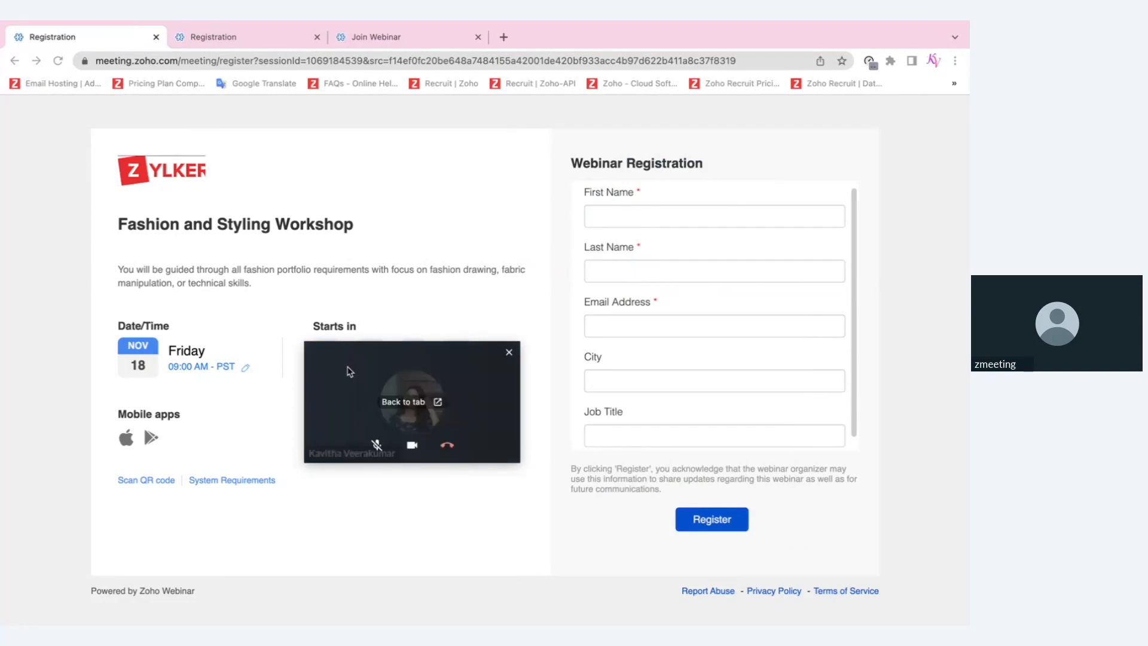
{"action": "left_click", "coordinate": [509, 352]}
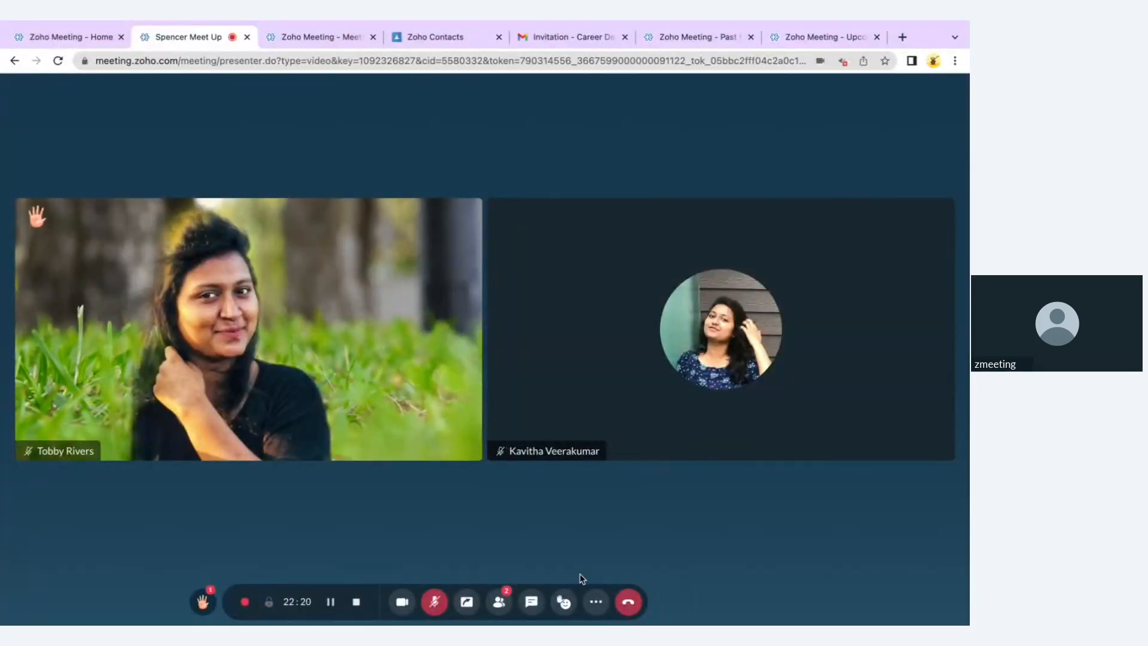
Check the meeting's network performance statistics
{"action": "left_click", "coordinate": [595, 602]}
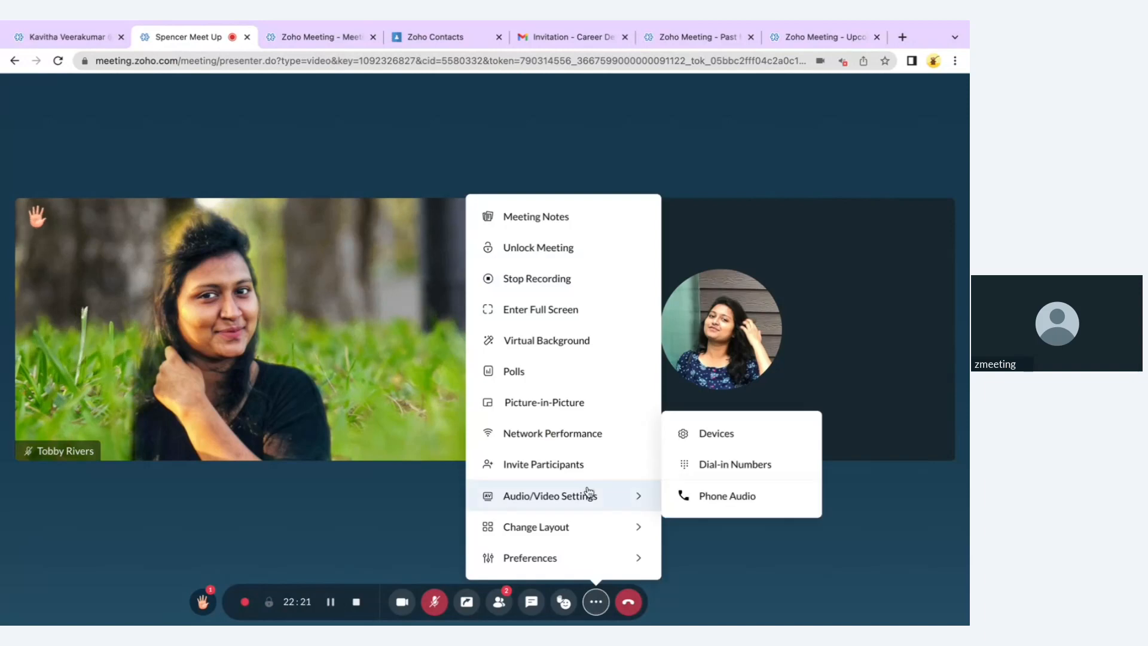
{"action": "left_click", "coordinate": [575, 441]}
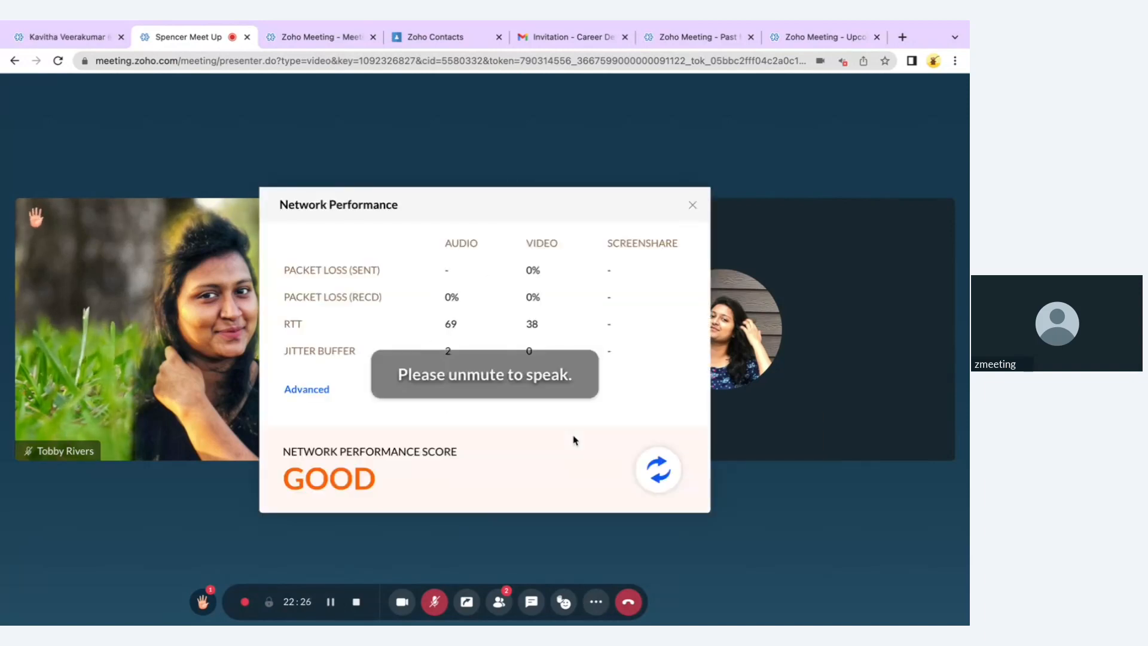
{"action": "left_click", "coordinate": [692, 206]}
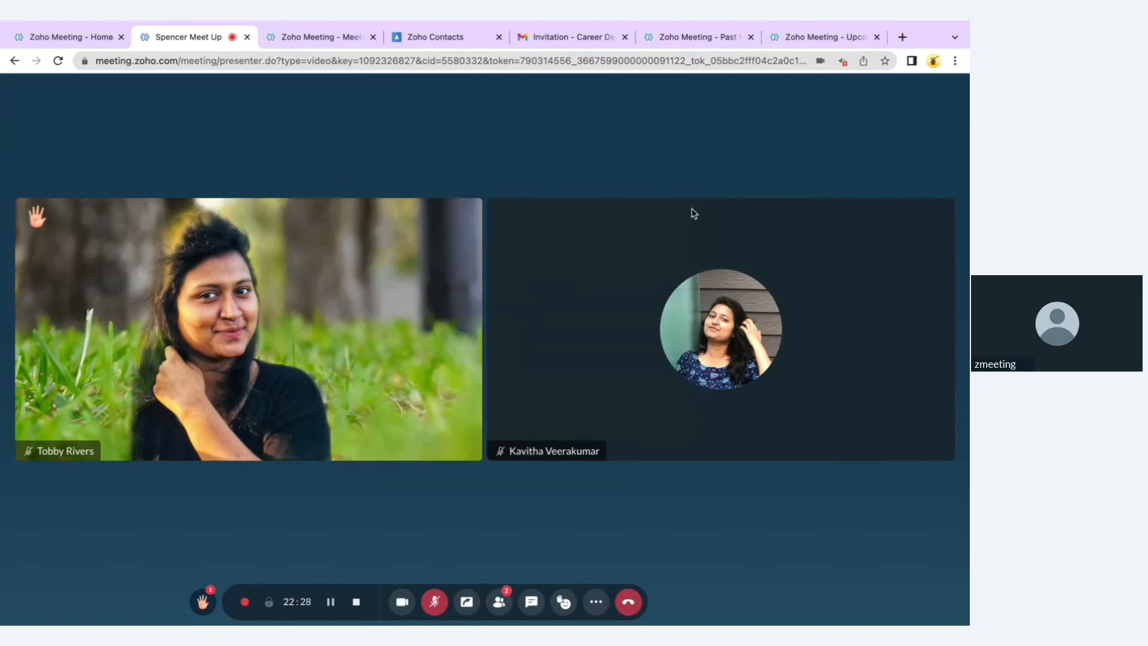
Review the camera and audio device settings, then bring up the layout choices
{"action": "left_click", "coordinate": [595, 603]}
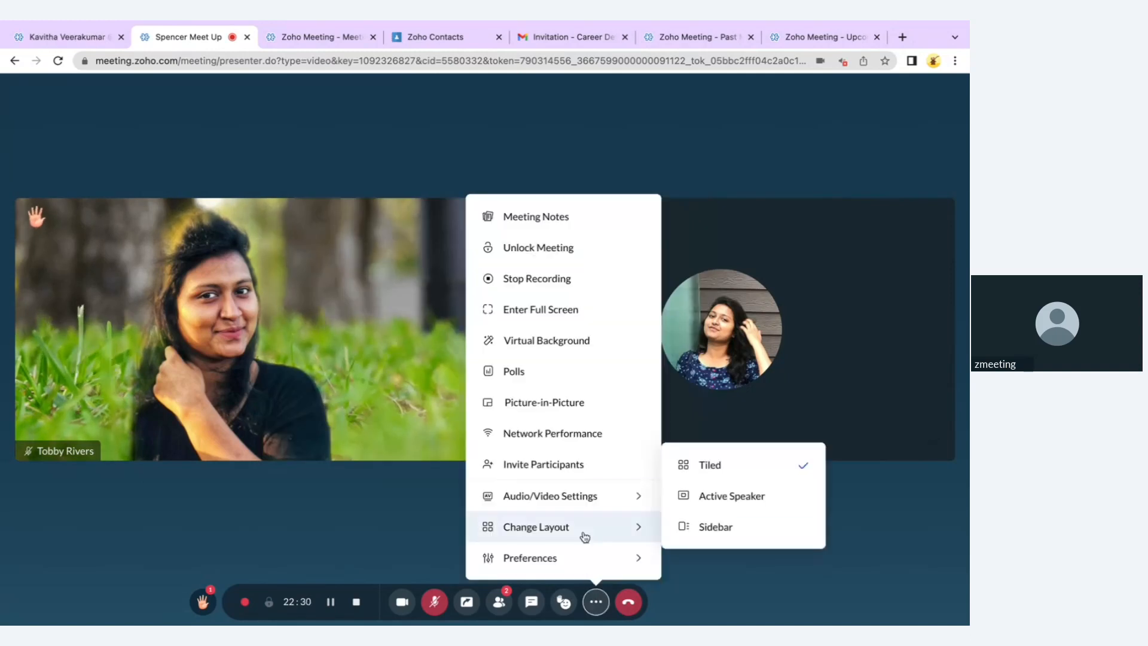
{"action": "mouse_move", "coordinate": [581, 504]}
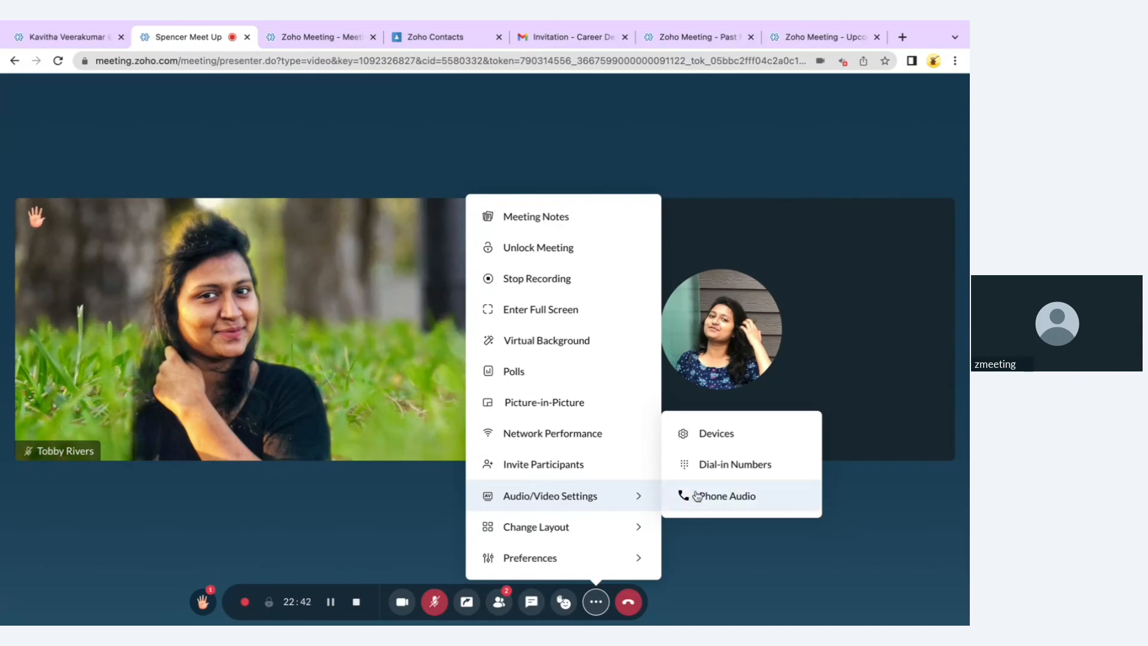
{"action": "left_click", "coordinate": [720, 435]}
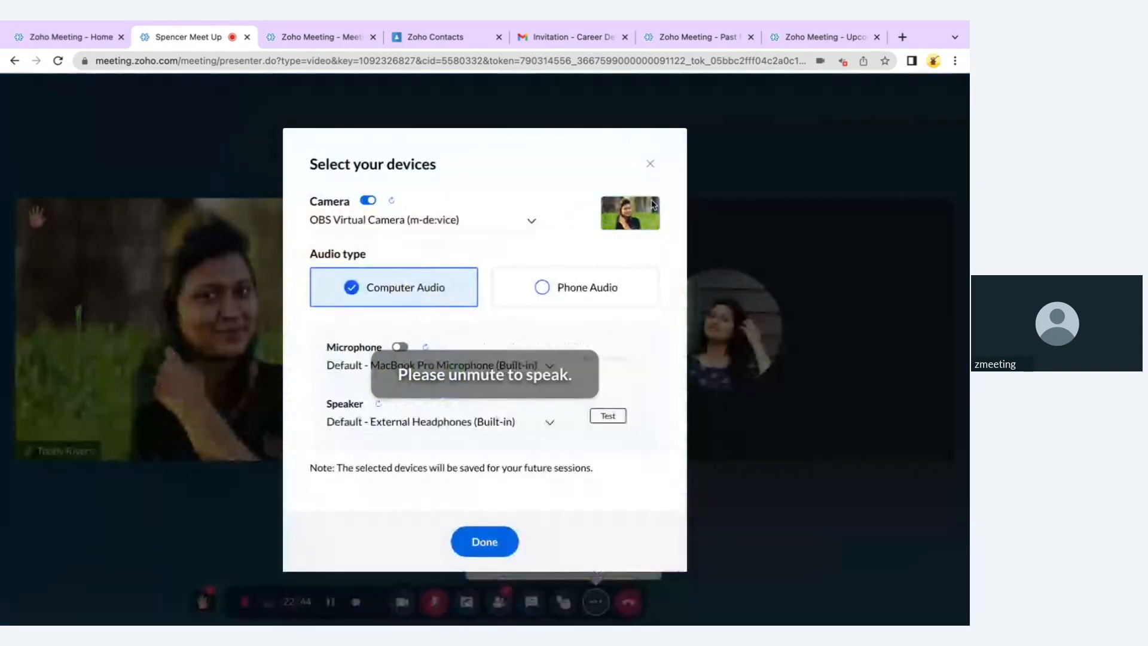
{"action": "left_click", "coordinate": [647, 170]}
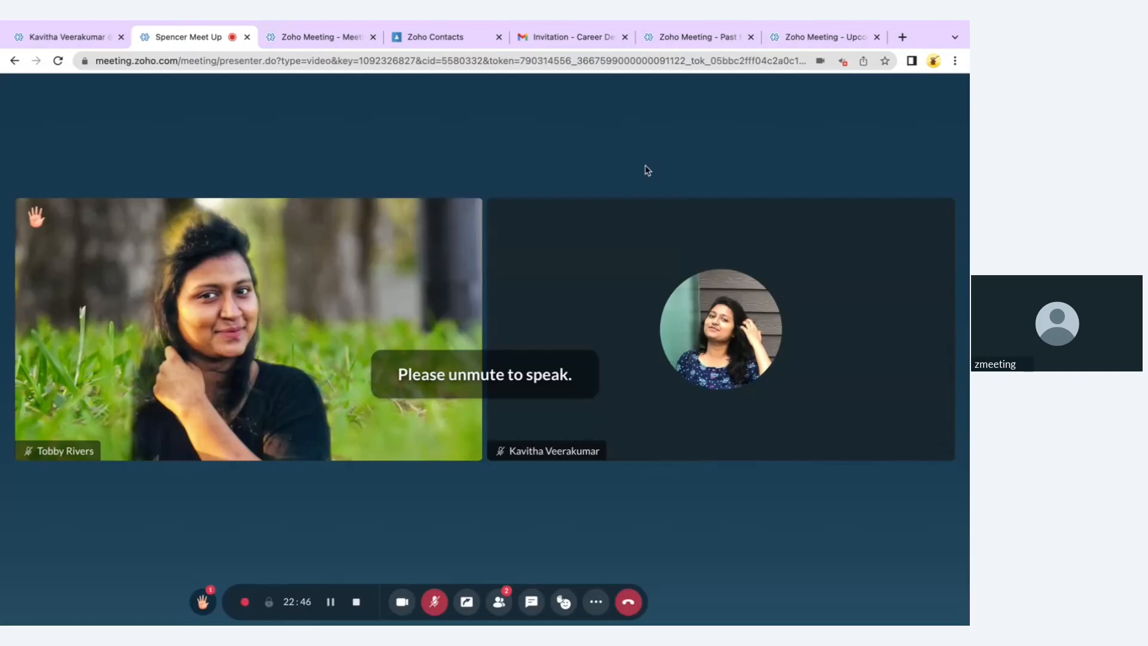
{"action": "left_click", "coordinate": [596, 602]}
{"action": "mouse_move", "coordinate": [592, 530]}
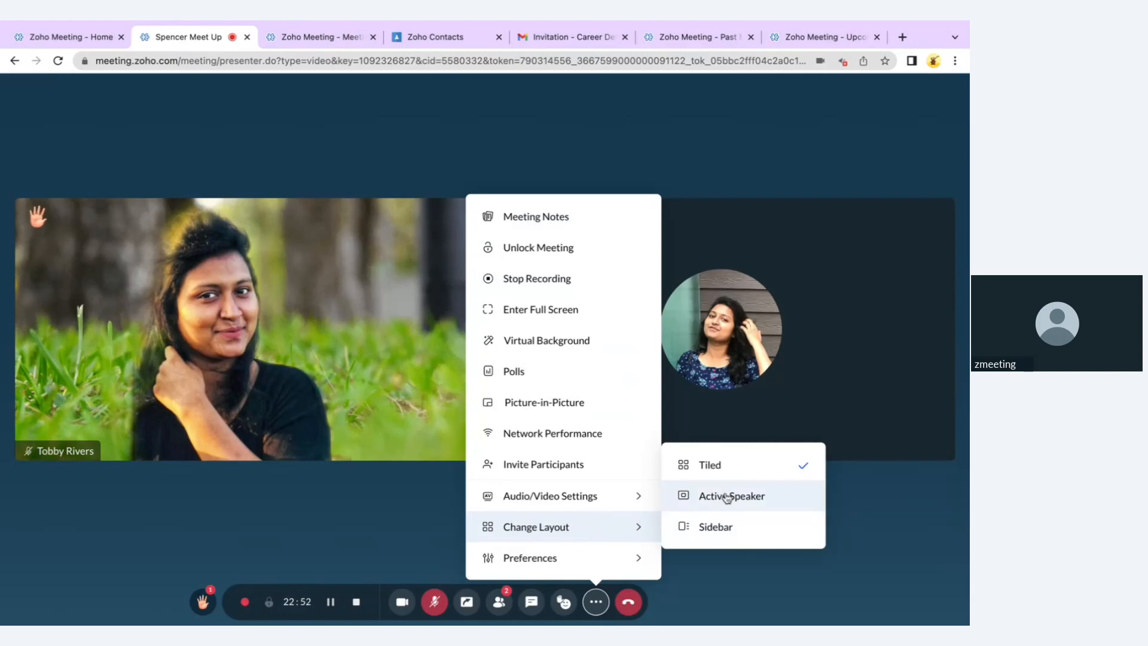
Switch the meeting to the Sidebar layout and look over the meeting preference toggles
{"action": "left_click", "coordinate": [727, 531]}
{"action": "left_click", "coordinate": [789, 578]}
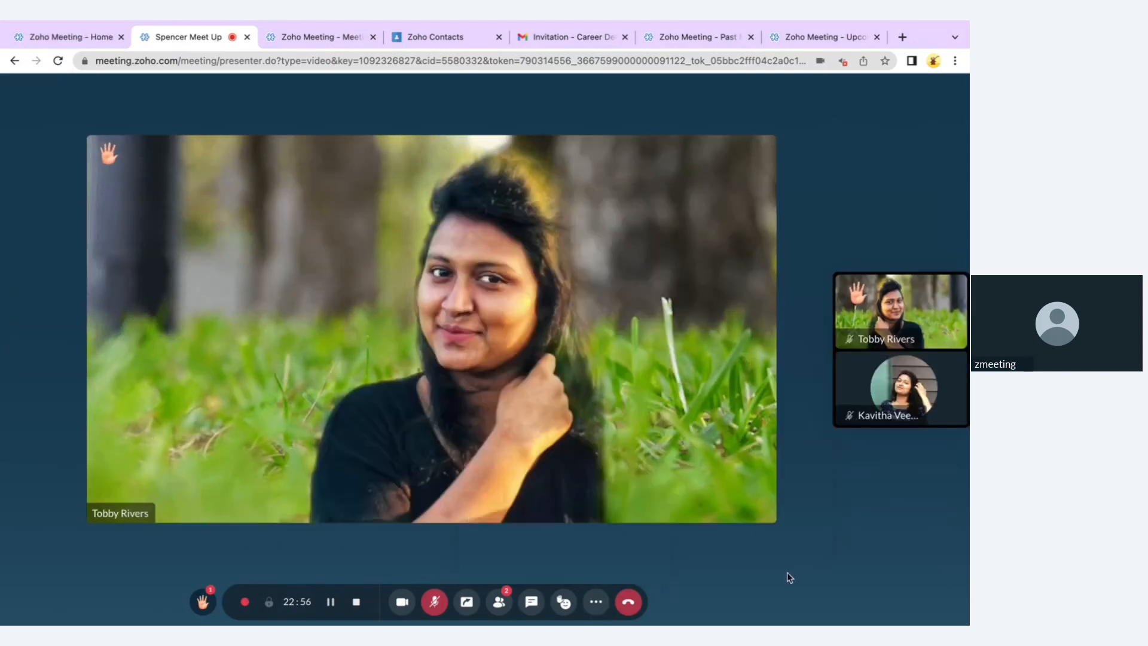
{"action": "left_click", "coordinate": [595, 602]}
{"action": "mouse_move", "coordinate": [592, 566]}
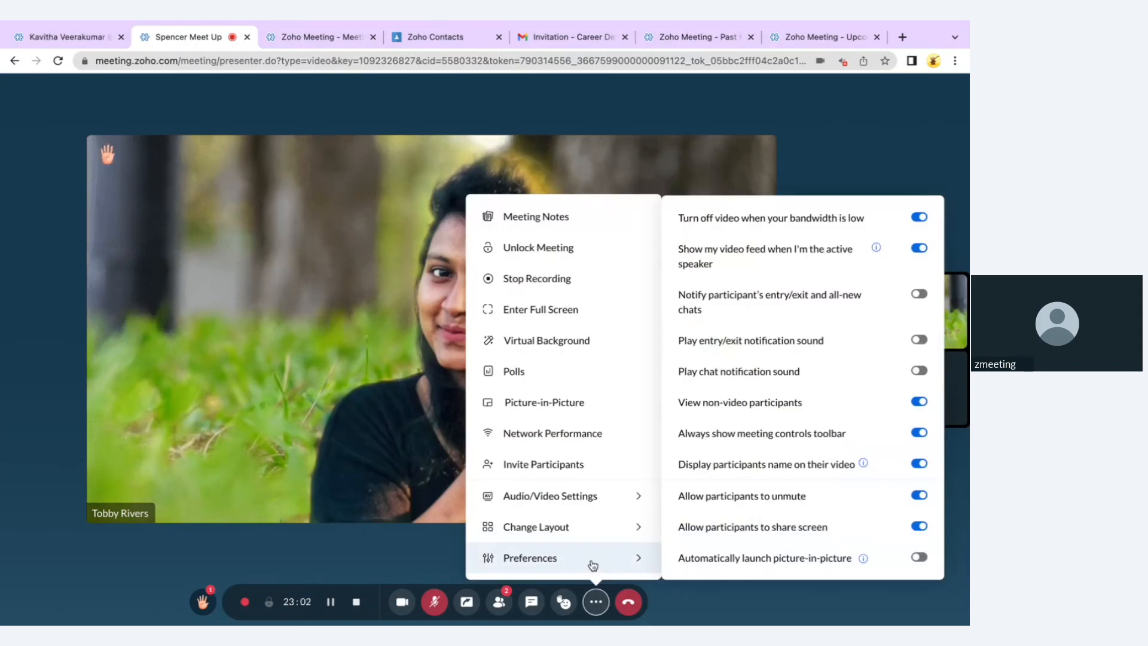
{"action": "left_click", "coordinate": [671, 603]}
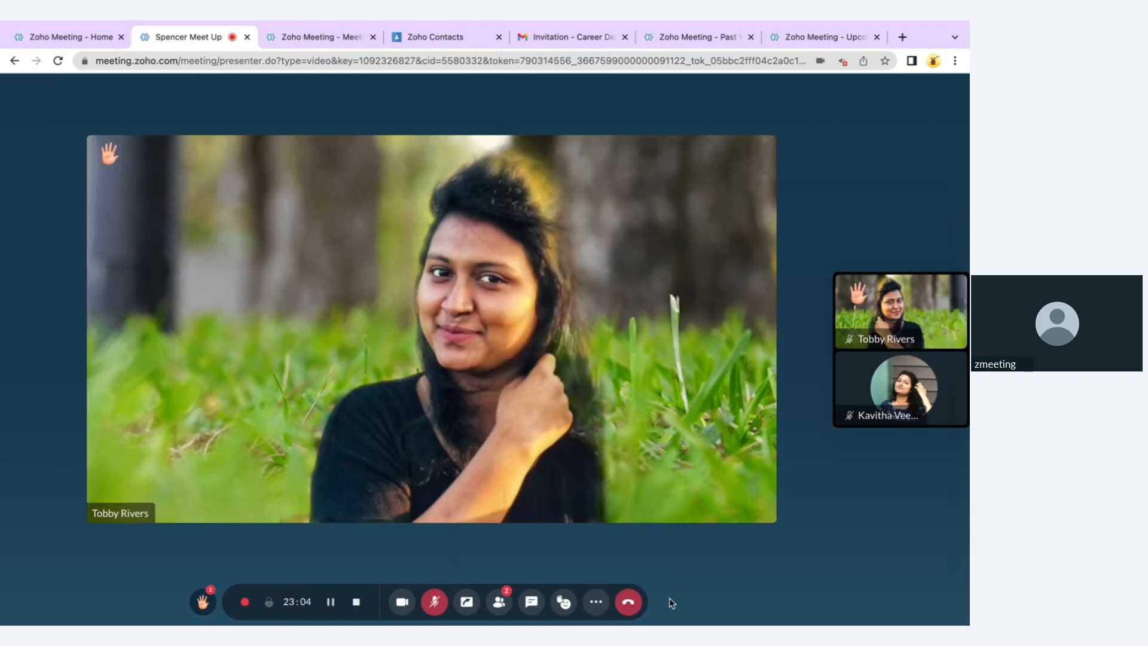
End the meeting for all participants
{"action": "left_click", "coordinate": [629, 605]}
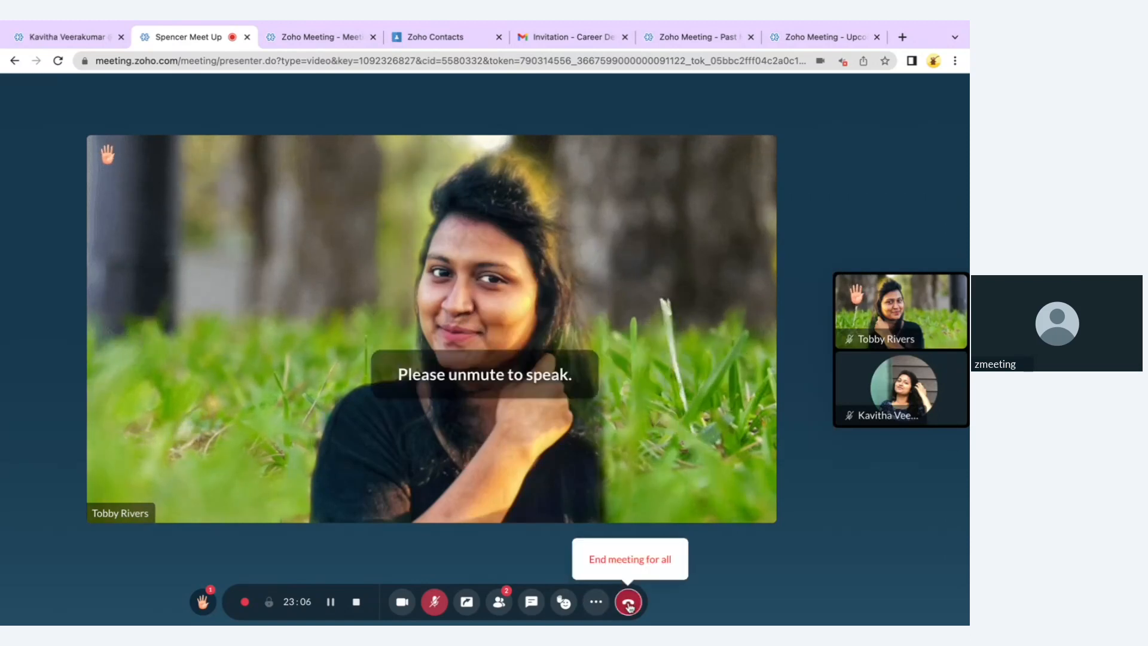
{"action": "left_click", "coordinate": [635, 565]}
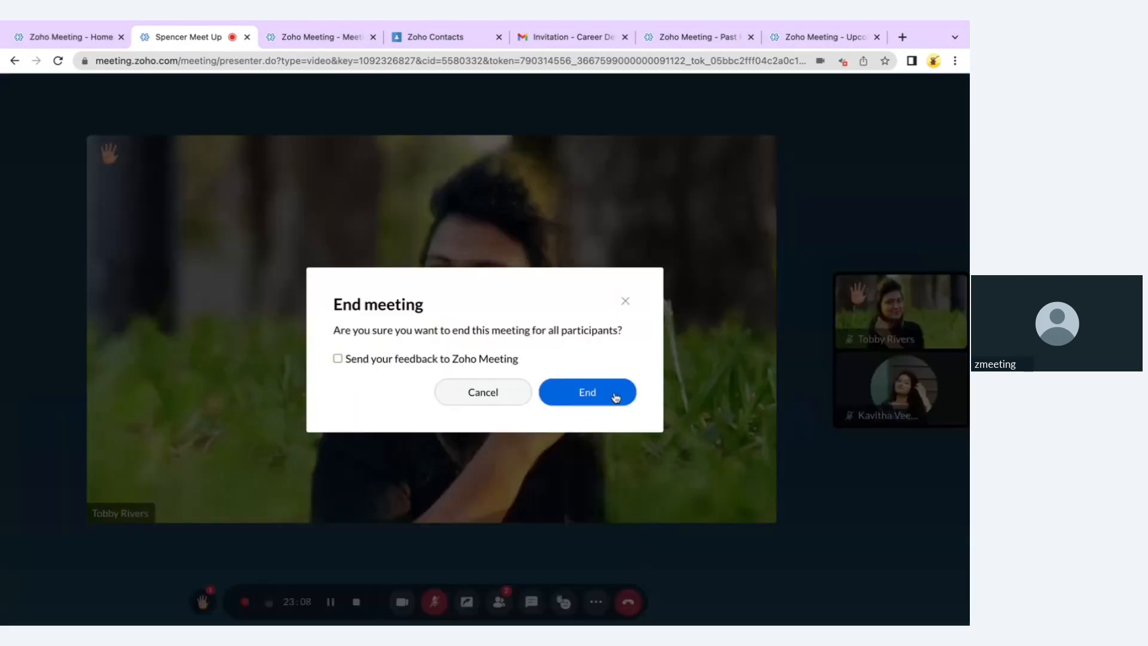
{"action": "left_click", "coordinate": [615, 397]}
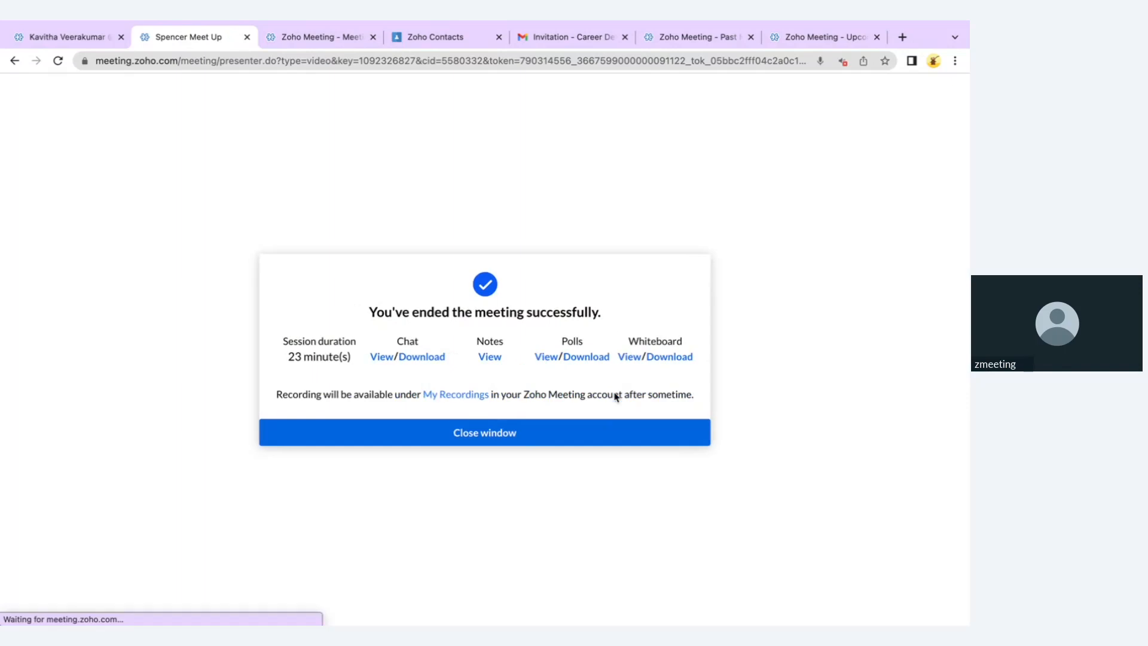
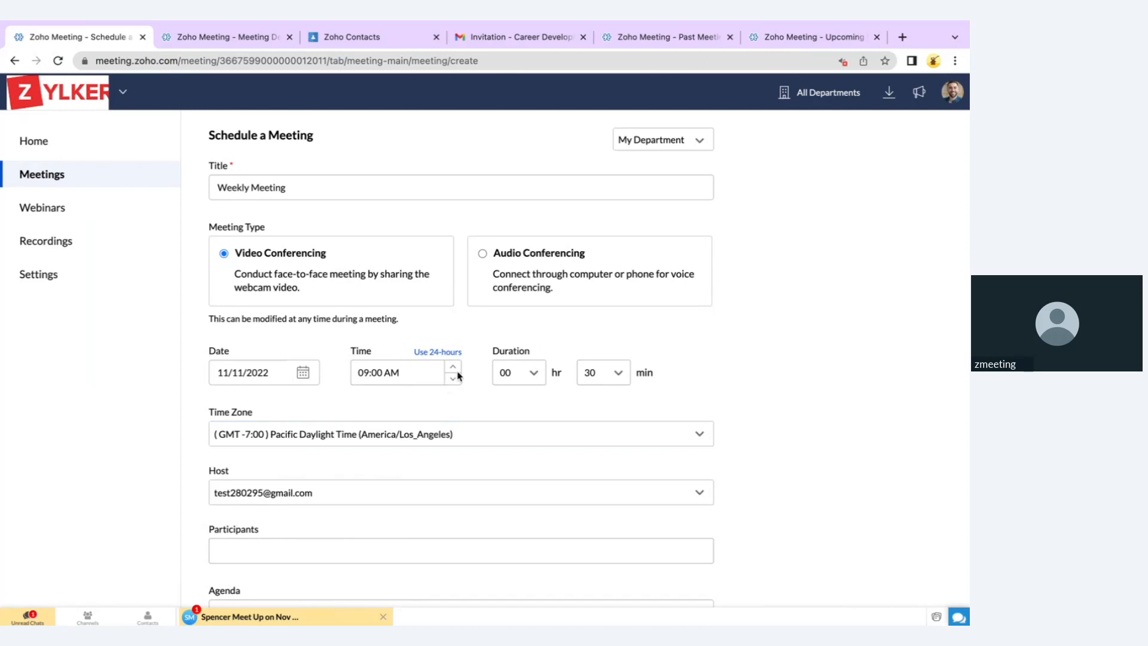
Move the Weekly Meeting start to 10:00 AM and set its duration to 45 minutes
{"action": "left_click", "coordinate": [454, 366]}
{"action": "left_click", "coordinate": [590, 373]}
{"action": "left_click", "coordinate": [620, 374]}
{"action": "left_click", "coordinate": [595, 468]}
{"action": "scroll", "coordinate": [461, 436], "scroll_direction": "down", "scroll_amount": 2}
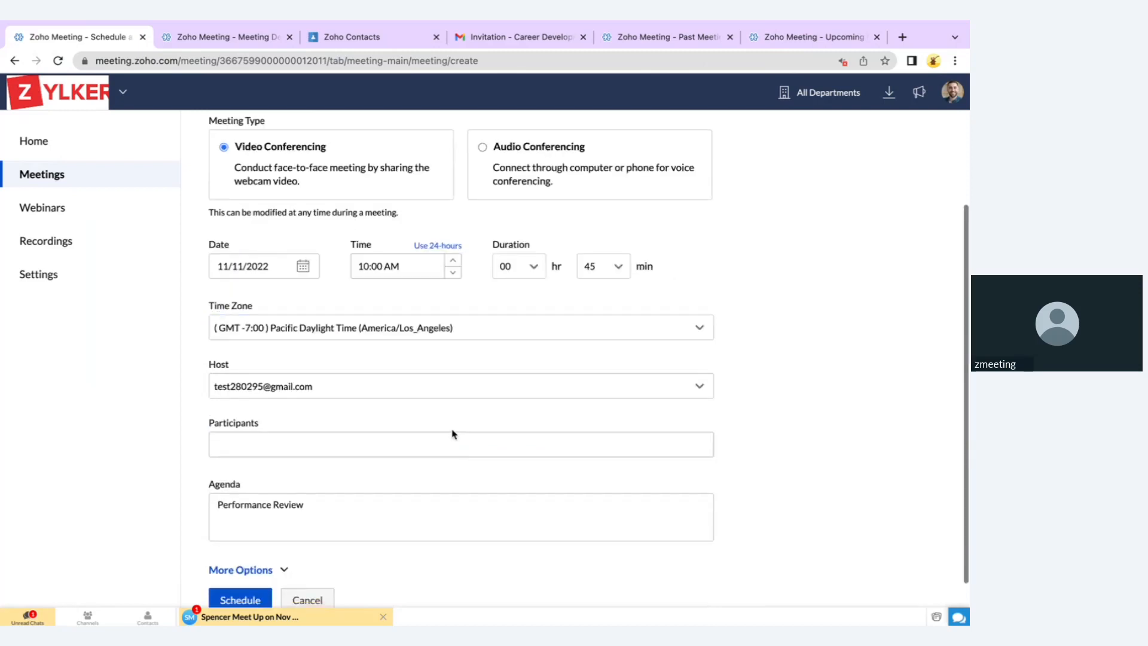
Keep the current host and begin filling in participants from Zoho Contacts
{"action": "left_click", "coordinate": [338, 397]}
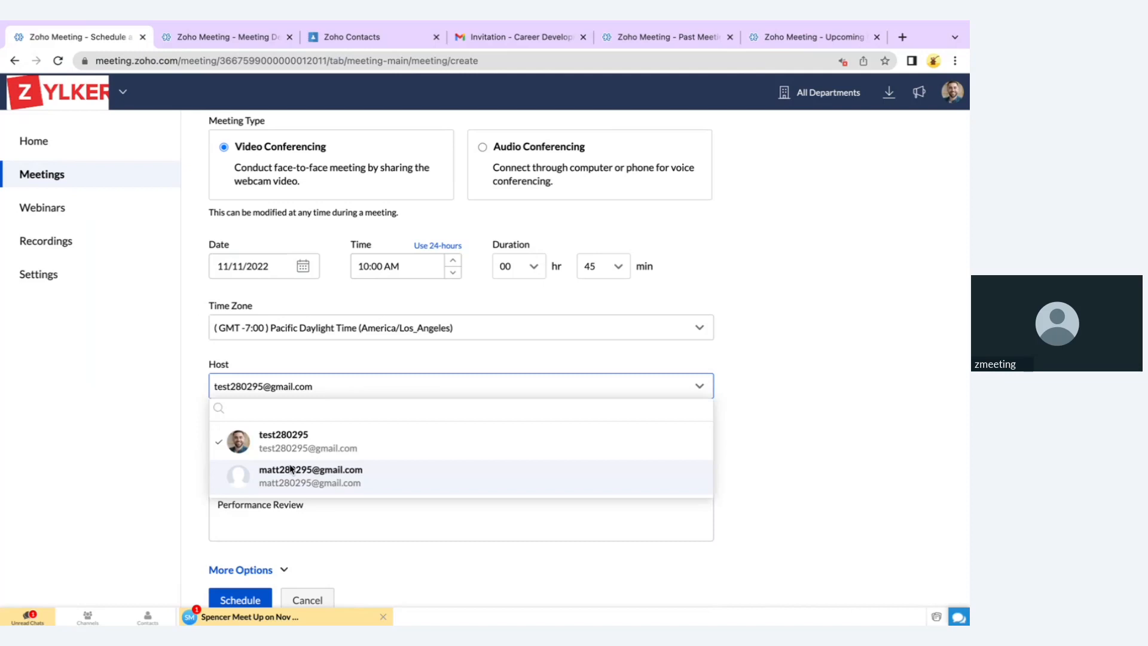
{"action": "left_click", "coordinate": [251, 442]}
{"action": "left_click", "coordinate": [286, 447]}
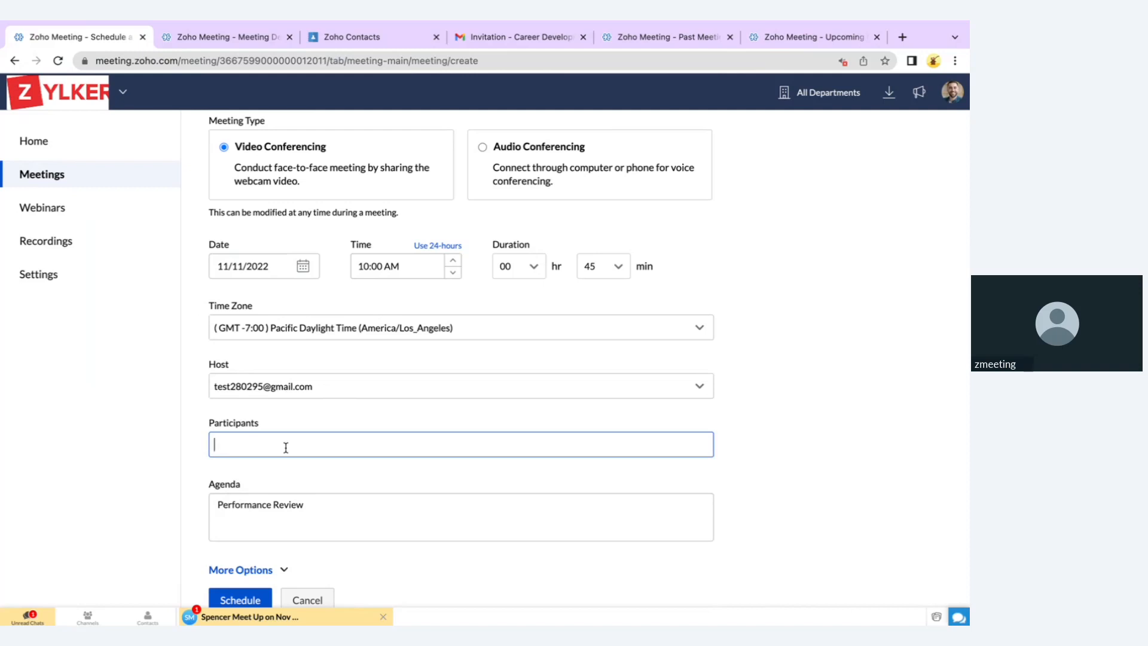
{"action": "left_click", "coordinate": [368, 42]}
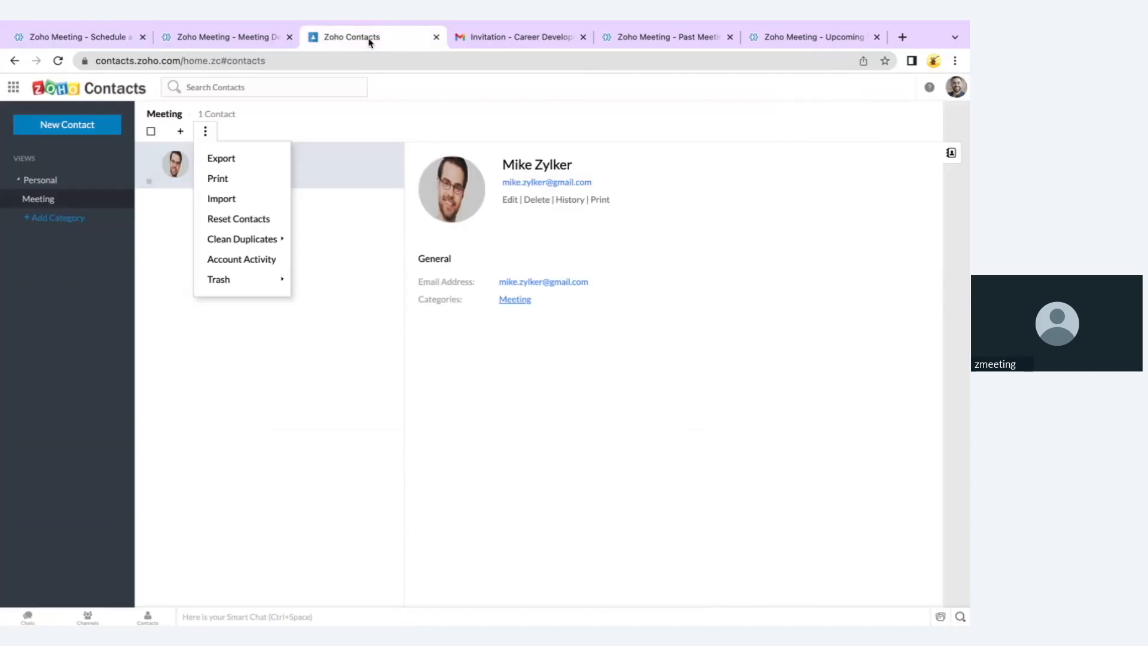
Check Zoho Contacts' import sources and Meeting category, then enter the contact's name under Participants
{"action": "left_click", "coordinate": [251, 203]}
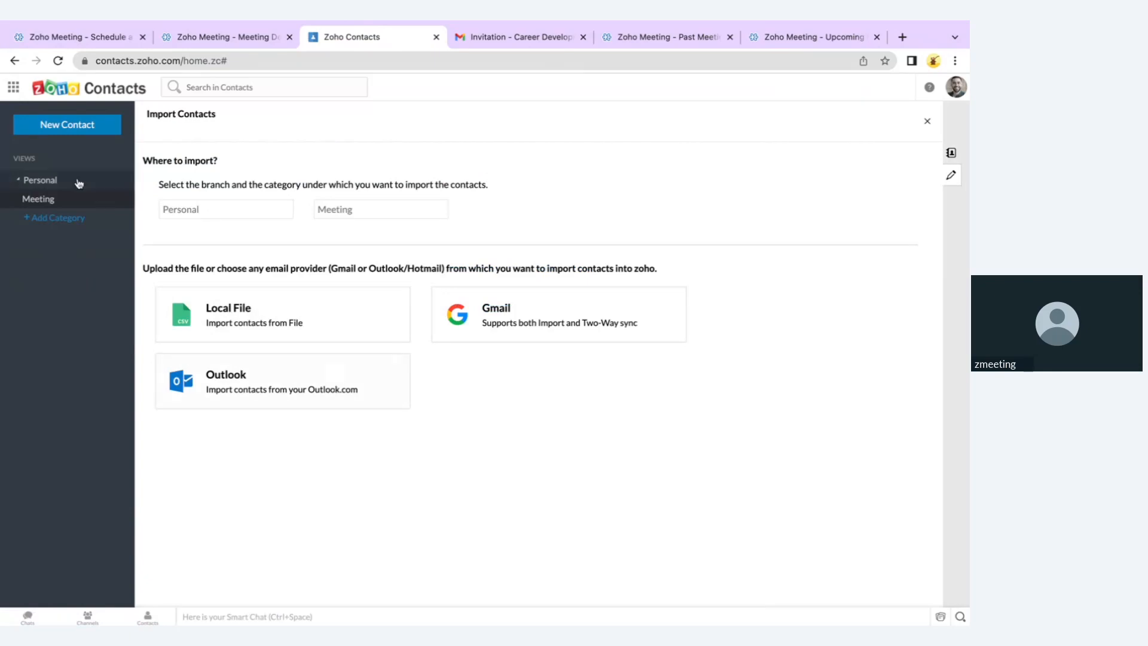
{"action": "left_click", "coordinate": [63, 197]}
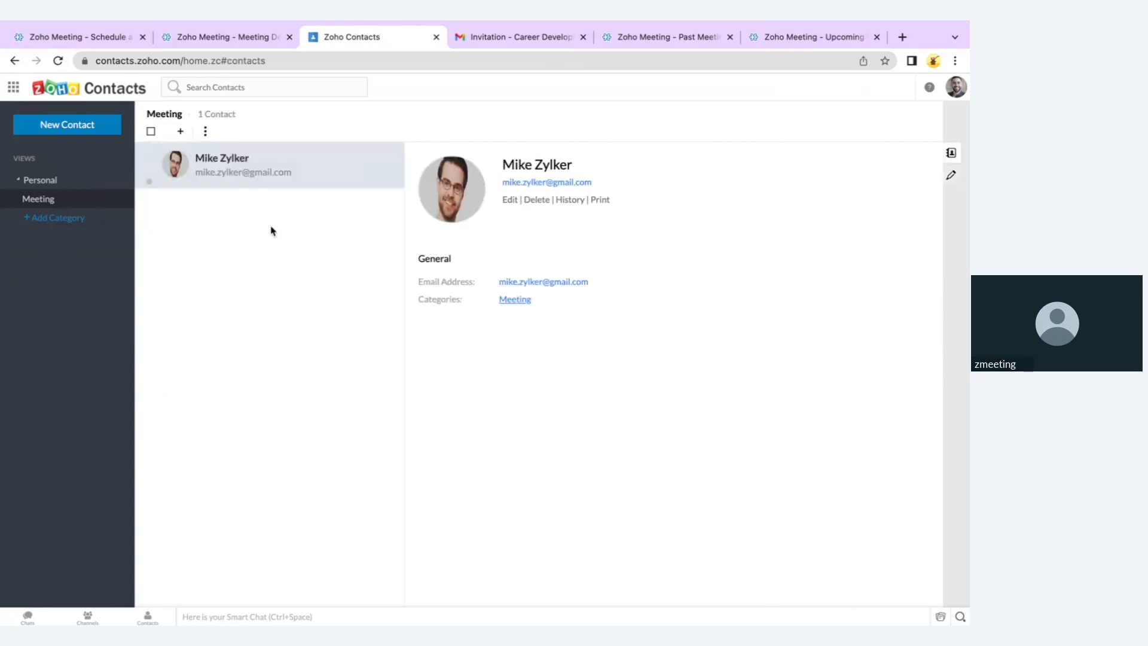
{"action": "left_click", "coordinate": [109, 37]}
{"action": "left_click", "coordinate": [322, 445]}
{"action": "type", "text": "mik"}
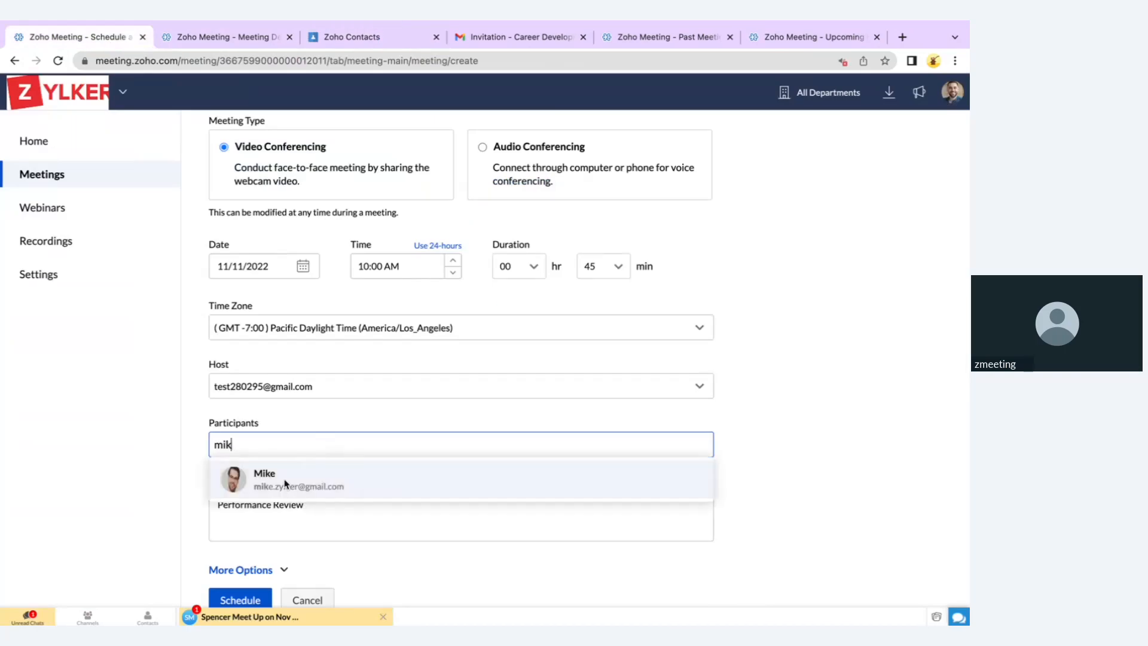
Add the suggested Meeting-category contact as participant and open the Career Development invitation in Gmail
{"action": "left_click", "coordinate": [285, 484]}
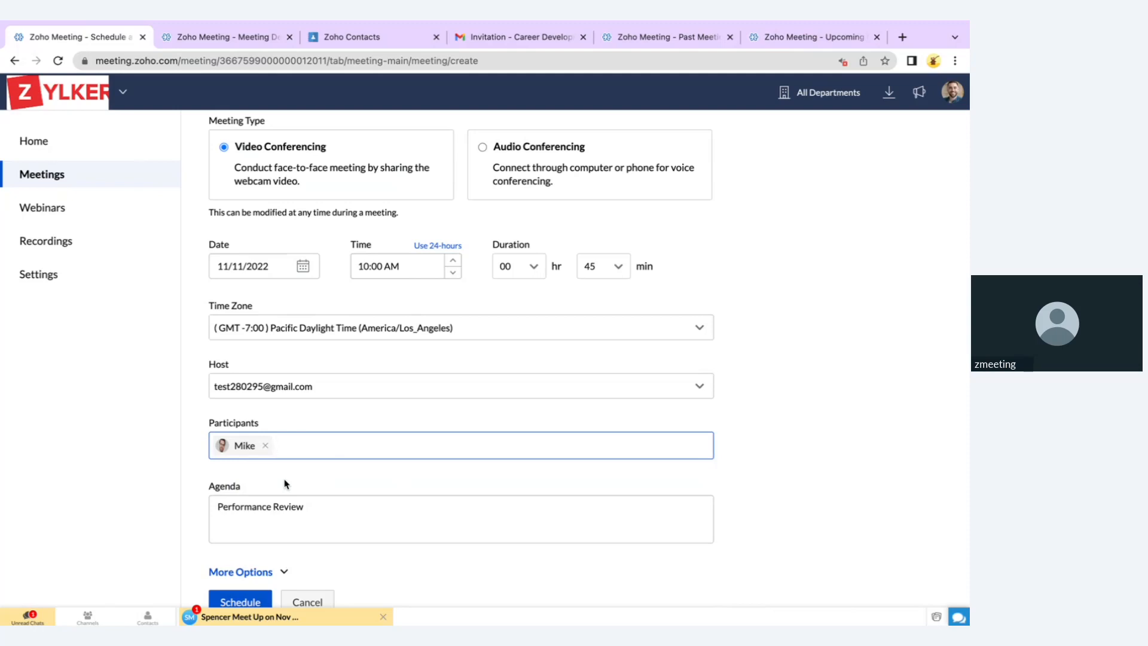
{"action": "left_click", "coordinate": [544, 39]}
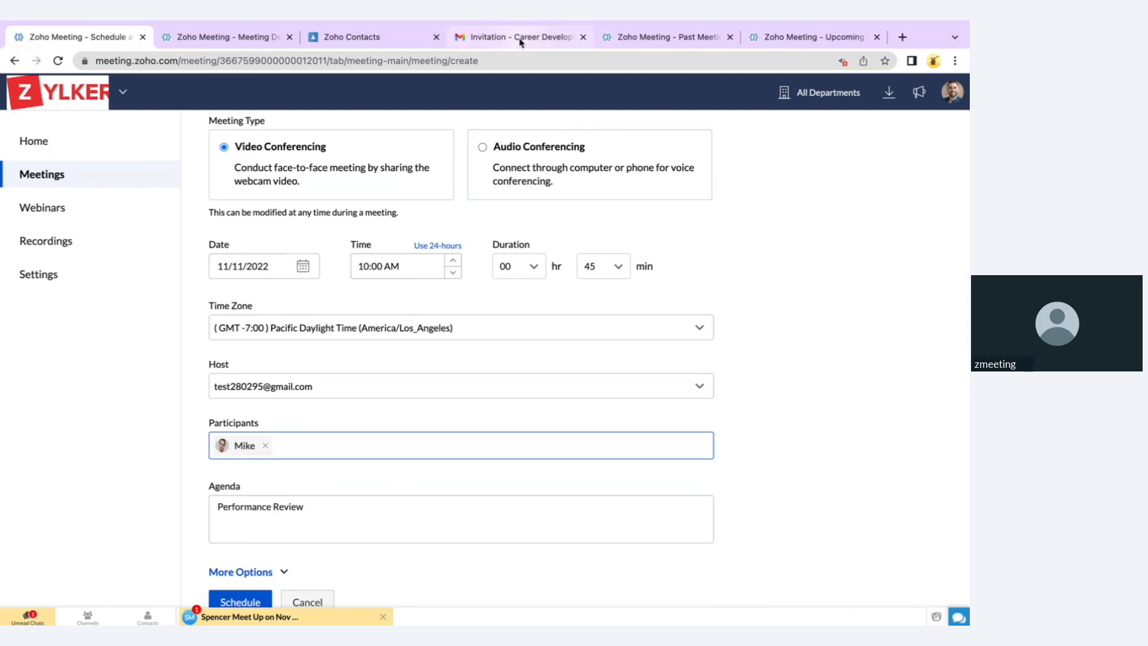
{"action": "scroll", "coordinate": [469, 357], "scroll_direction": "down", "scroll_amount": 1}
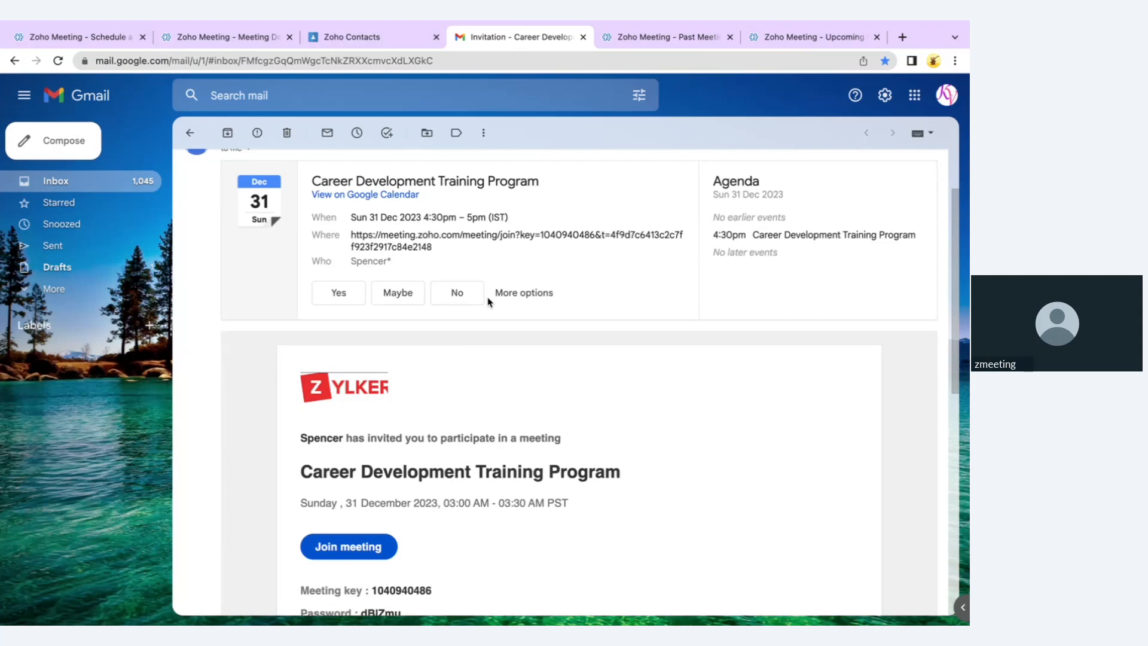
Scroll through the Career Development Training Program invitation, then return to the Zoho Meeting schedule form
{"action": "scroll", "coordinate": [488, 300], "scroll_direction": "up", "scroll_amount": 1}
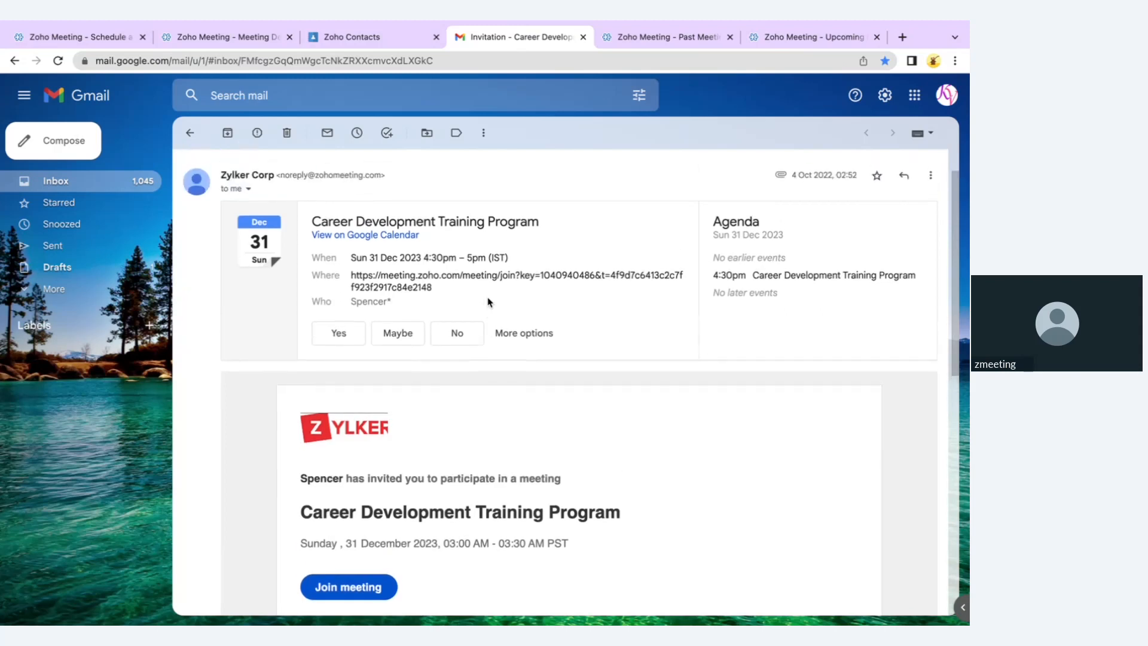
{"action": "scroll", "coordinate": [489, 301], "scroll_direction": "down", "scroll_amount": 1}
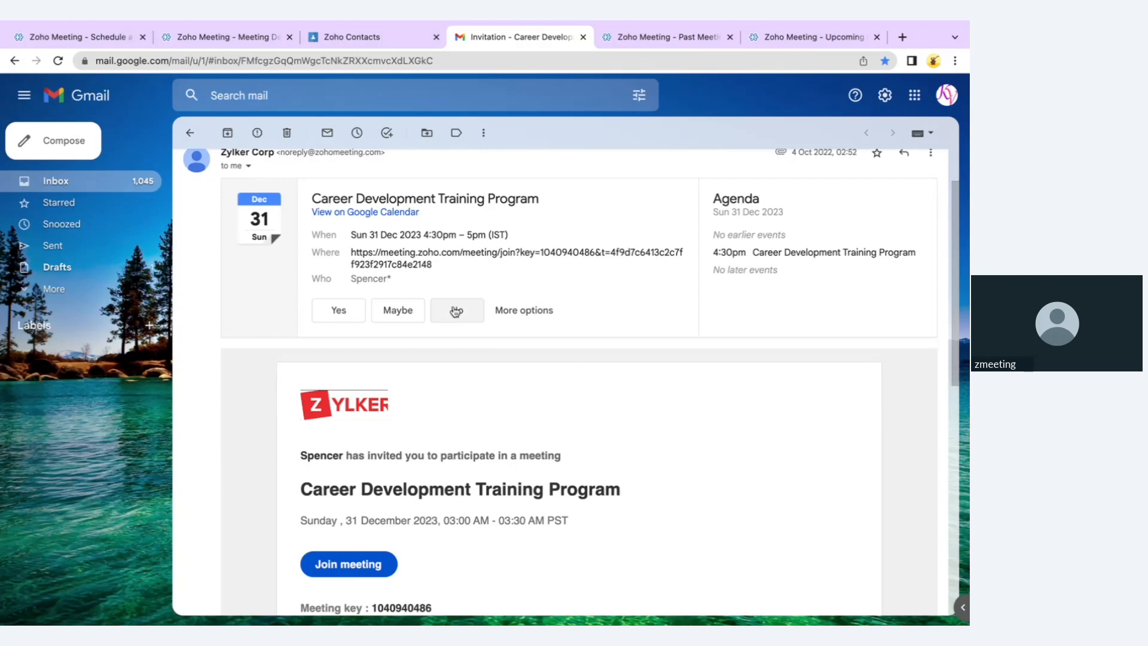
{"action": "left_click", "coordinate": [119, 36]}
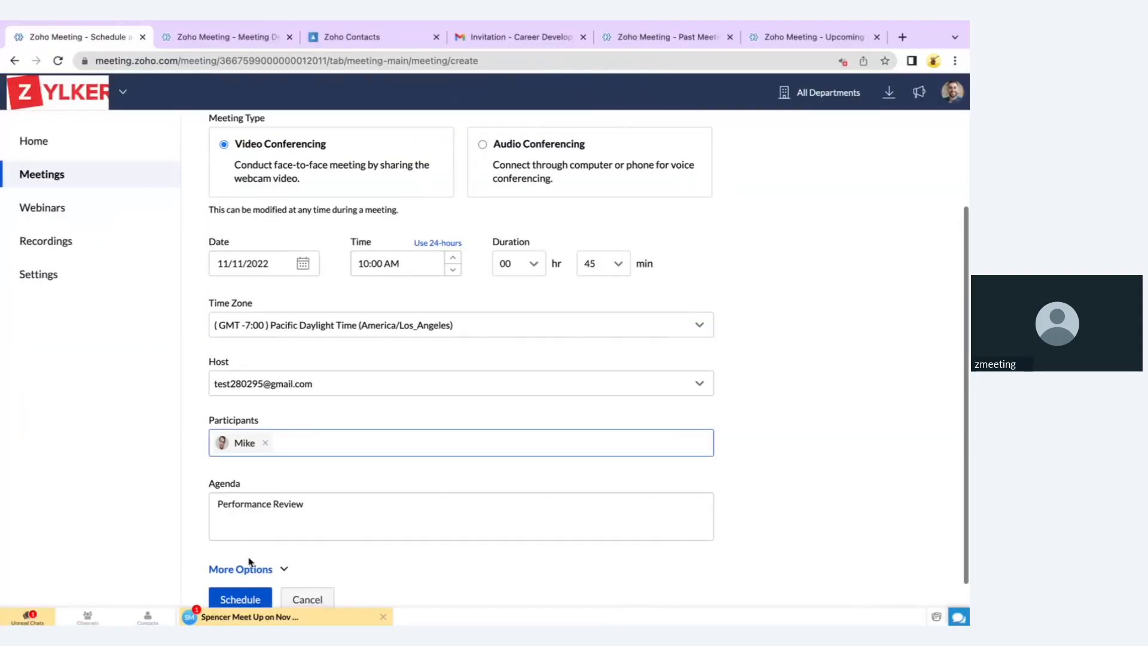
Expand More Options and turn on Recurring Meeting
{"action": "scroll", "coordinate": [250, 562], "scroll_direction": "down", "scroll_amount": 1}
{"action": "left_click", "coordinate": [248, 540]}
{"action": "scroll", "coordinate": [247, 542], "scroll_direction": "down", "scroll_amount": 2}
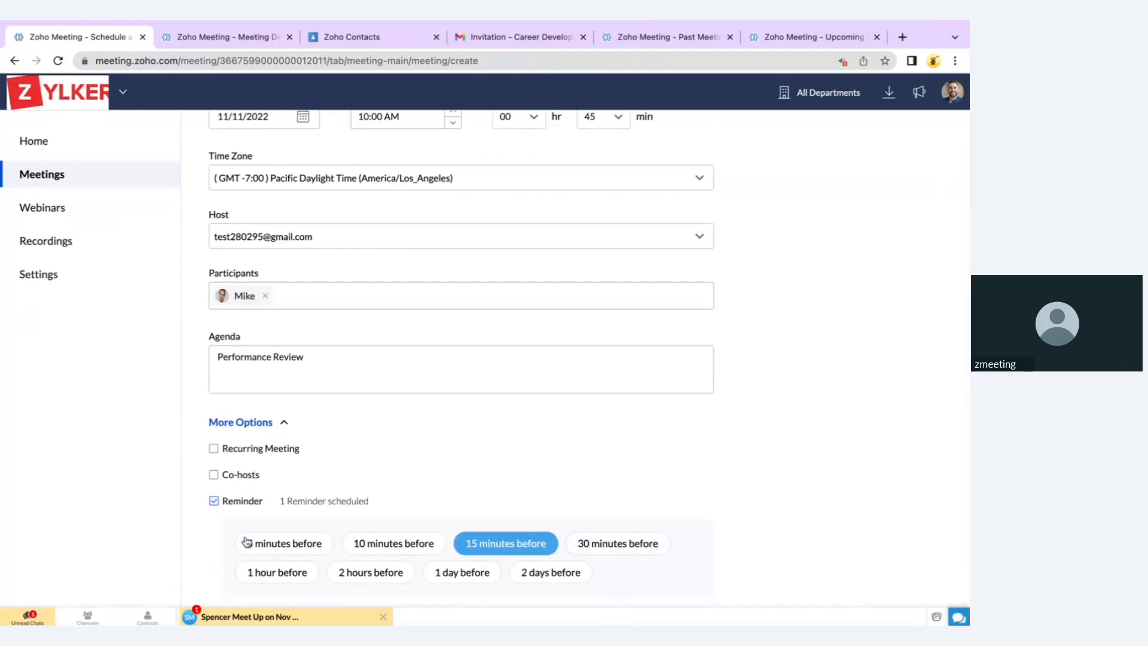
{"action": "left_click", "coordinate": [262, 450]}
Repeat the meeting monthly on day 2, ending on November 30, 2022
{"action": "scroll", "coordinate": [263, 453], "scroll_direction": "down", "scroll_amount": 1}
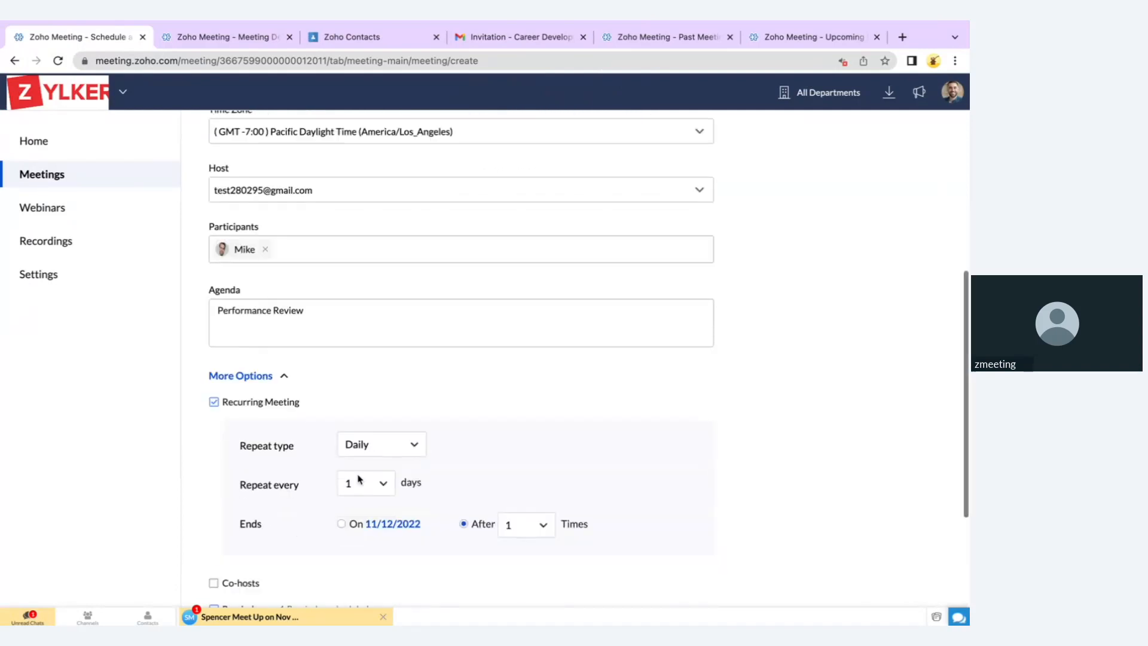
{"action": "left_click", "coordinate": [385, 445]}
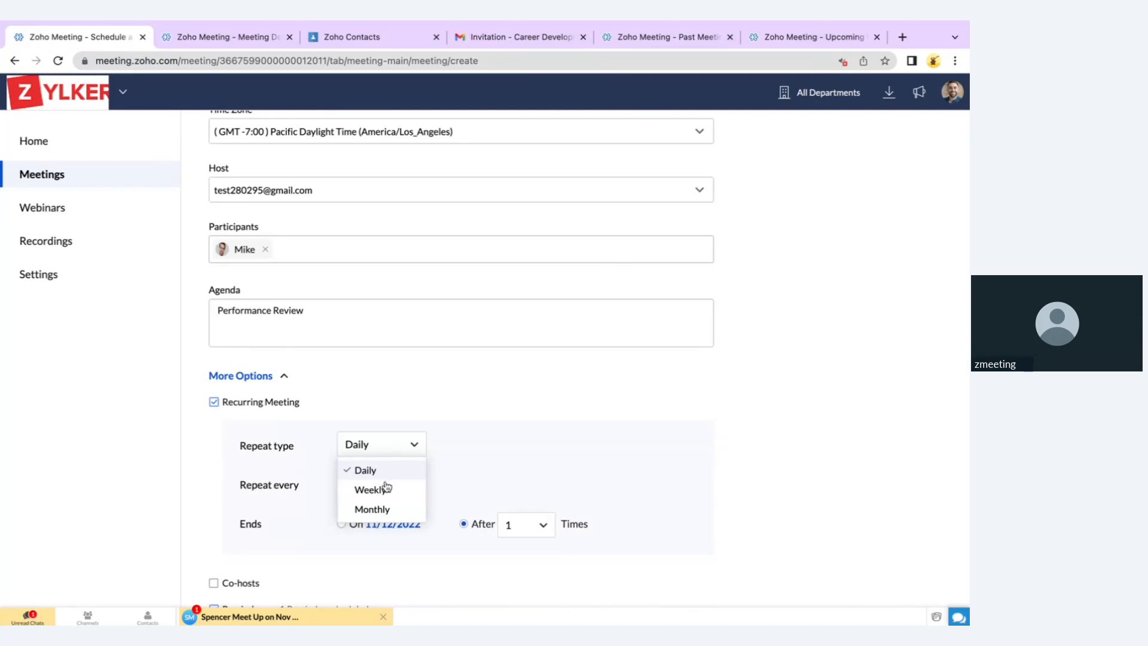
{"action": "left_click", "coordinate": [376, 509]}
{"action": "scroll", "coordinate": [380, 521], "scroll_direction": "down", "scroll_amount": 3}
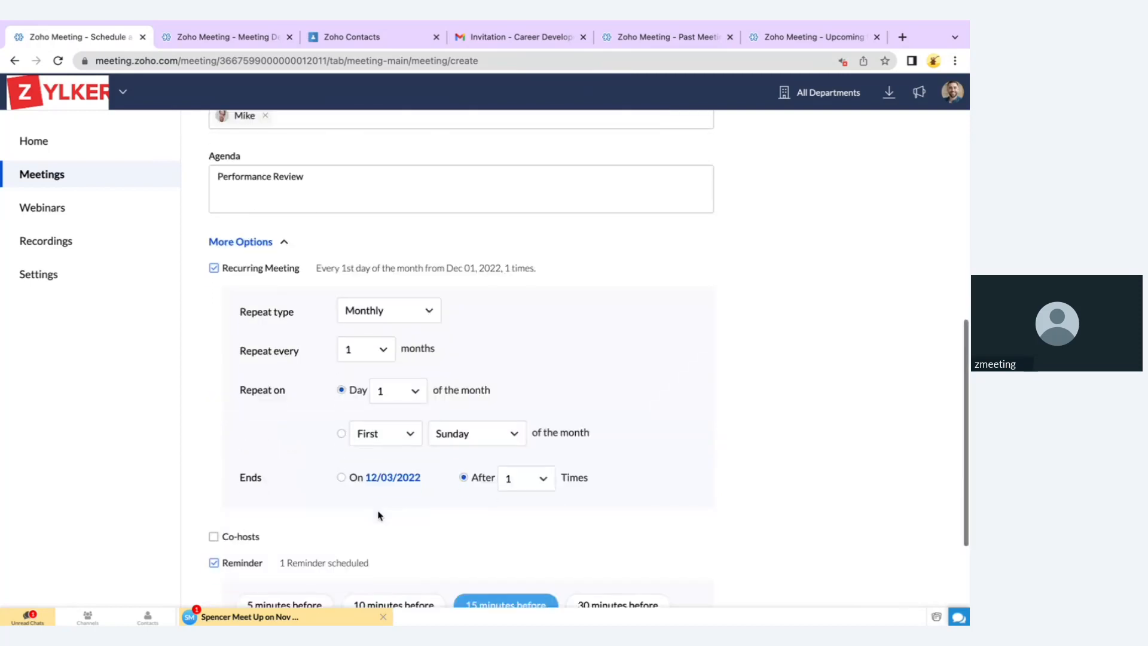
{"action": "left_click", "coordinate": [403, 398]}
{"action": "left_click", "coordinate": [394, 452]}
{"action": "left_click", "coordinate": [389, 478]}
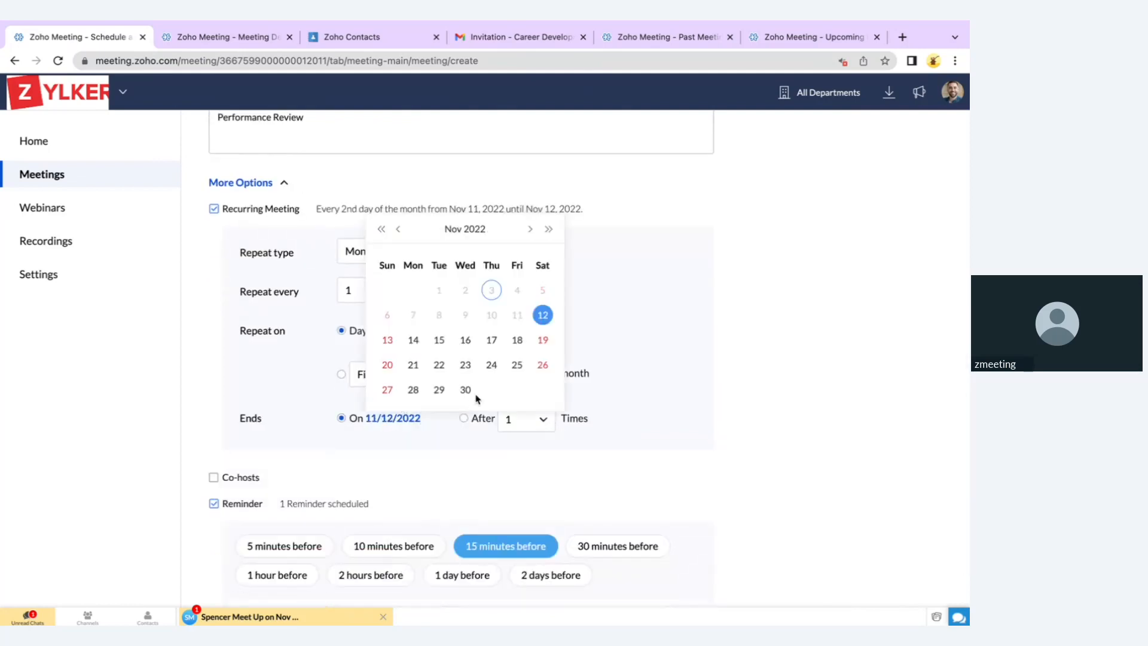
{"action": "left_click", "coordinate": [465, 389]}
{"action": "scroll", "coordinate": [469, 394], "scroll_direction": "down", "scroll_amount": 2}
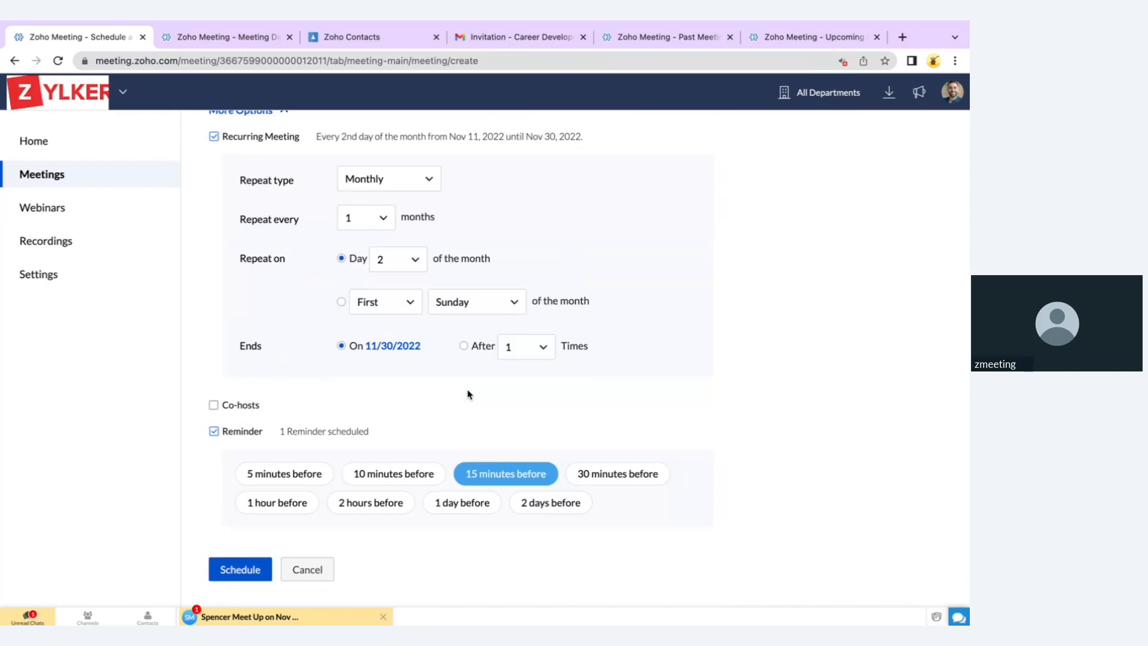
{"action": "scroll", "coordinate": [467, 391], "scroll_direction": "up", "scroll_amount": 1}
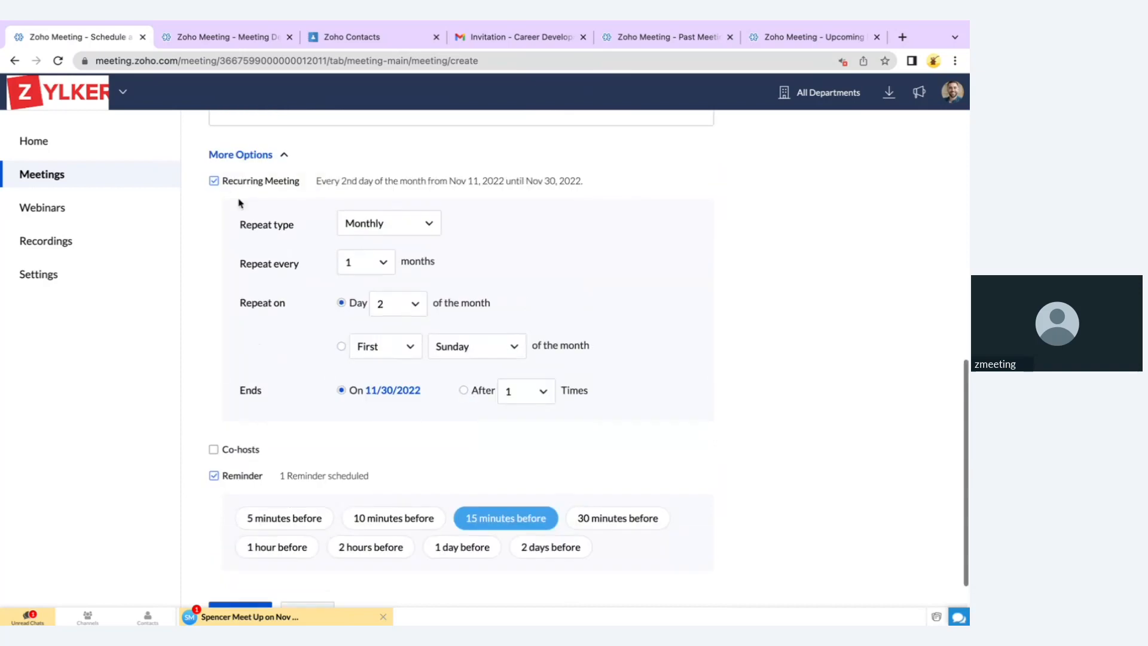
Turn recurrence off and add a co-host found by searching their email address
{"action": "left_click", "coordinate": [211, 185]}
{"action": "left_click", "coordinate": [213, 406]}
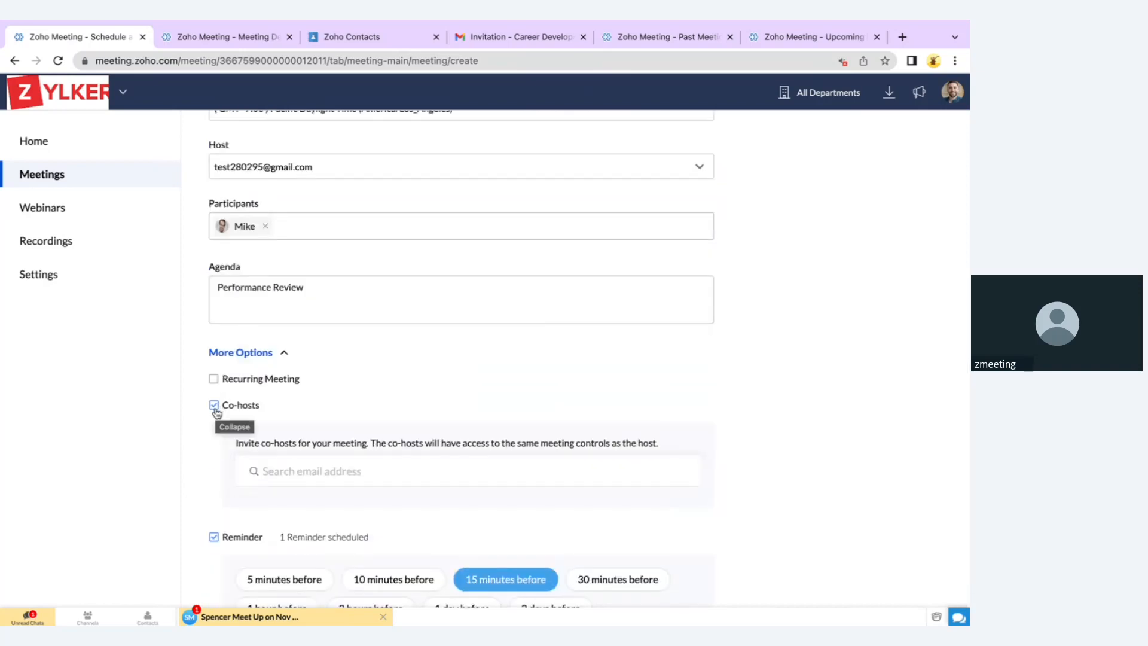
{"action": "scroll", "coordinate": [355, 423], "scroll_direction": "down", "scroll_amount": 2}
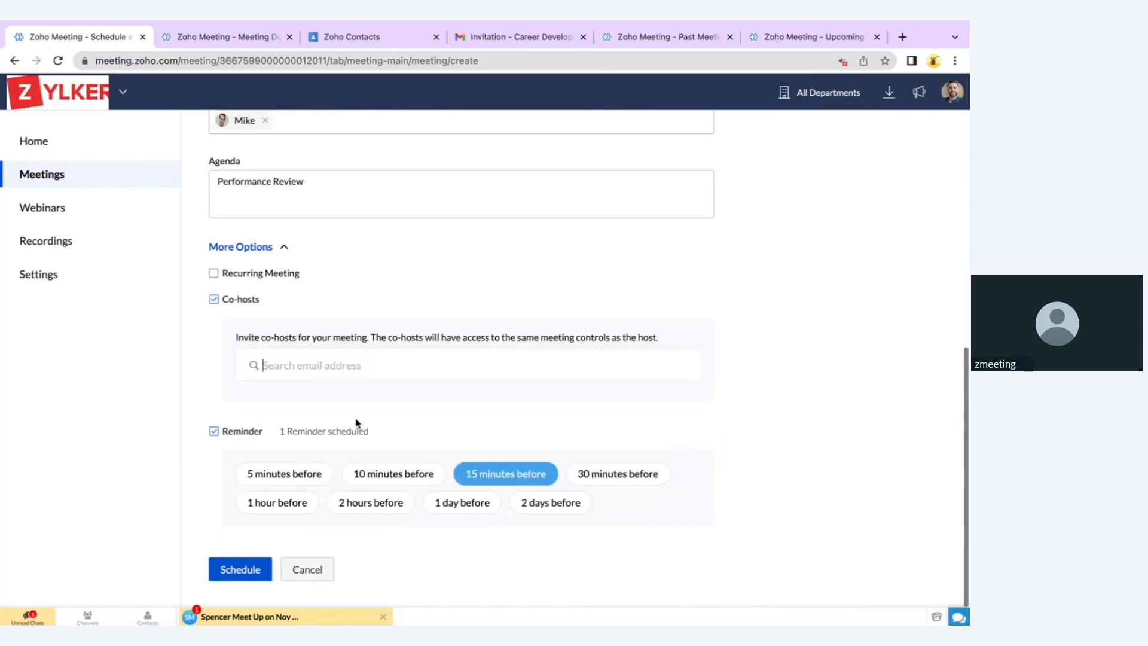
{"action": "left_click", "coordinate": [306, 376]}
{"action": "type", "text": "matt"}
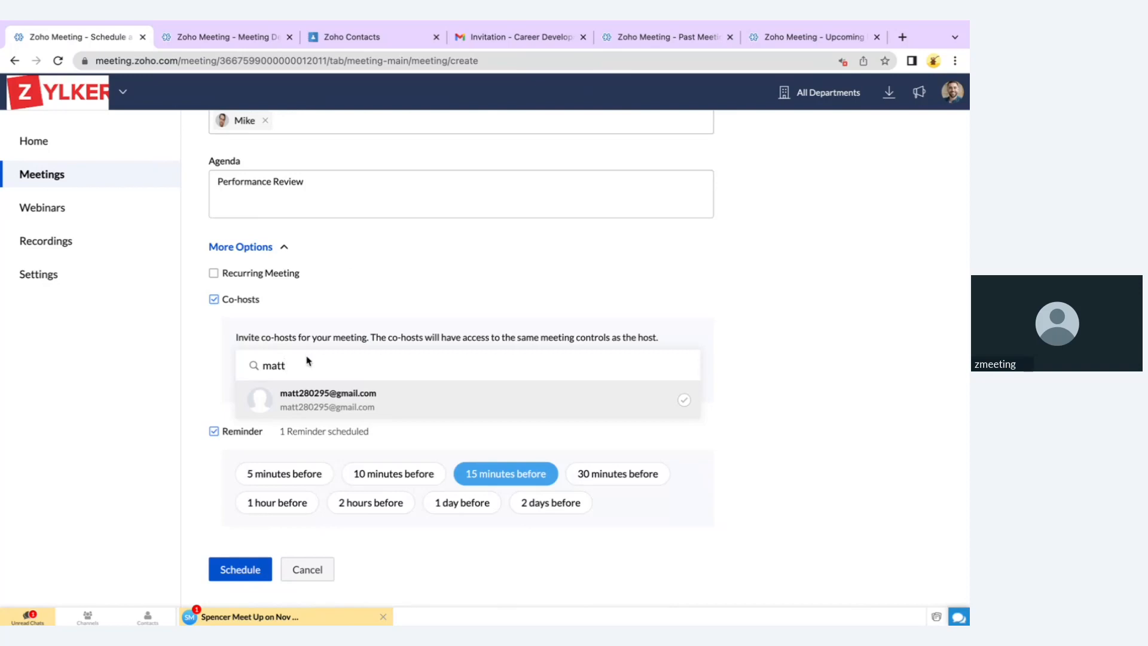
{"action": "left_click", "coordinate": [301, 393]}
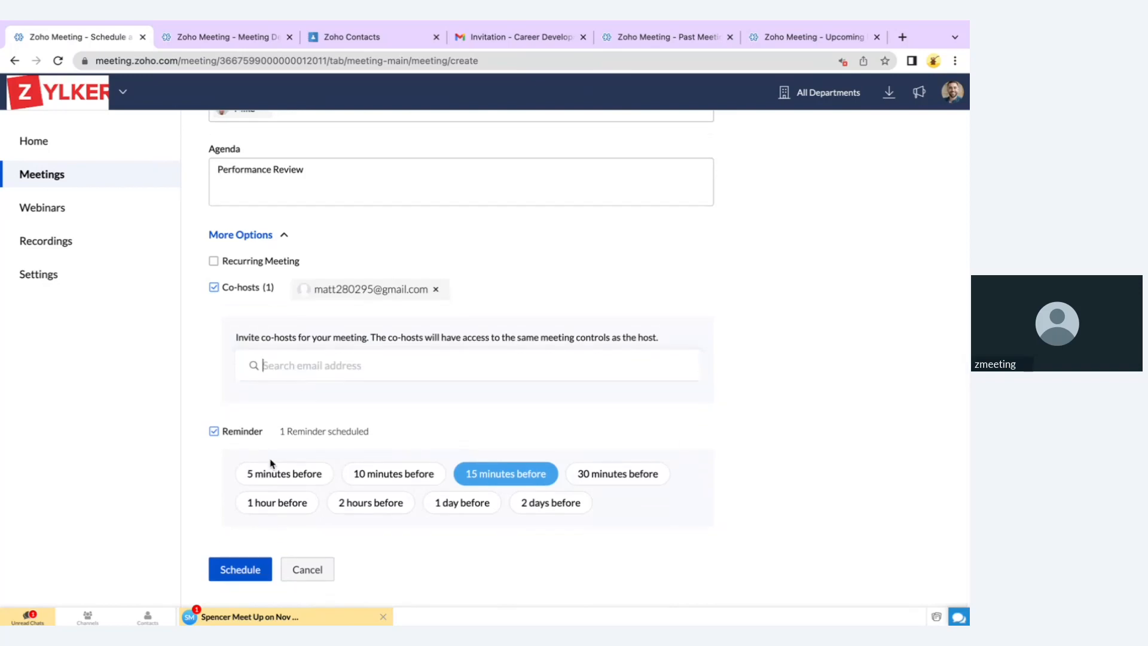
Add reminders 1 hour and 2 hours before, then schedule the meeting
{"action": "left_click", "coordinate": [265, 505]}
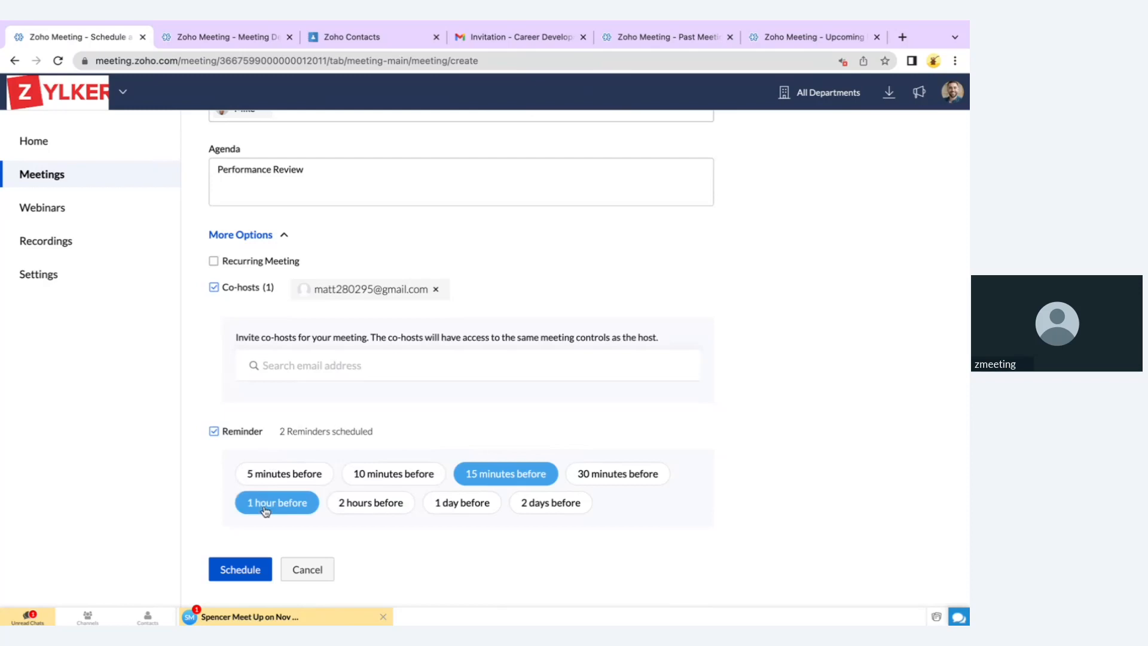
{"action": "left_click", "coordinate": [368, 504]}
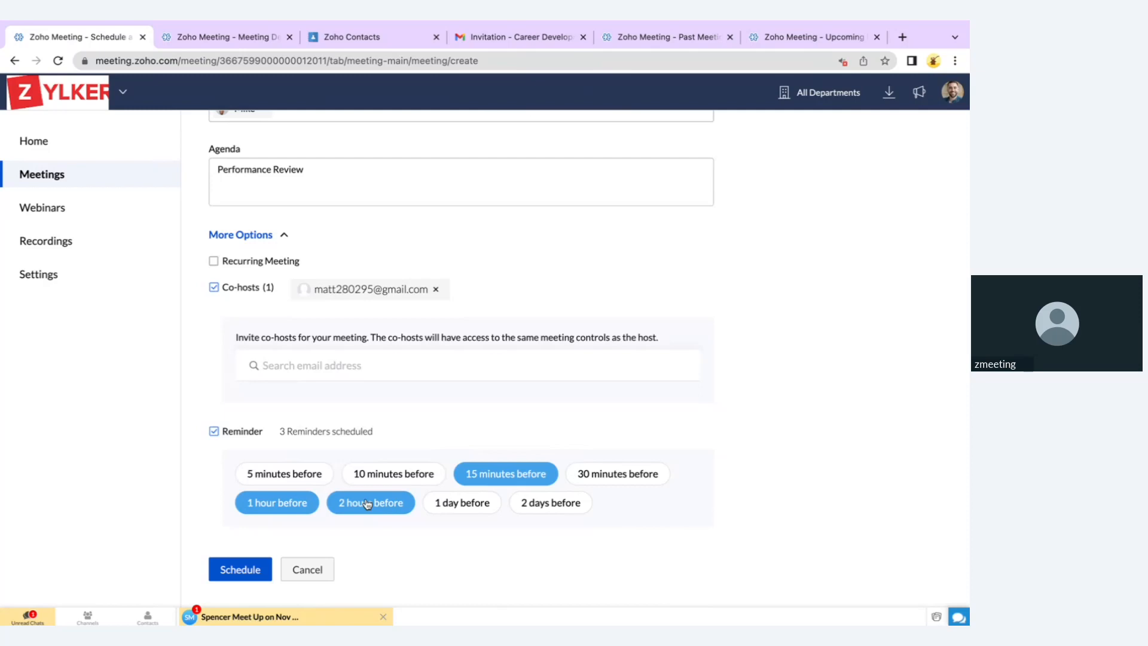
{"action": "scroll", "coordinate": [453, 387], "scroll_direction": "up", "scroll_amount": 3}
{"action": "scroll", "coordinate": [453, 387], "scroll_direction": "up", "scroll_amount": 2}
{"action": "scroll", "coordinate": [453, 387], "scroll_direction": "down", "scroll_amount": 5}
{"action": "scroll", "coordinate": [453, 387], "scroll_direction": "up", "scroll_amount": 5}
{"action": "scroll", "coordinate": [453, 386], "scroll_direction": "down", "scroll_amount": 5}
{"action": "scroll", "coordinate": [421, 412], "scroll_direction": "up", "scroll_amount": 9}
{"action": "scroll", "coordinate": [421, 413], "scroll_direction": "down", "scroll_amount": 9}
{"action": "left_click", "coordinate": [241, 569]}
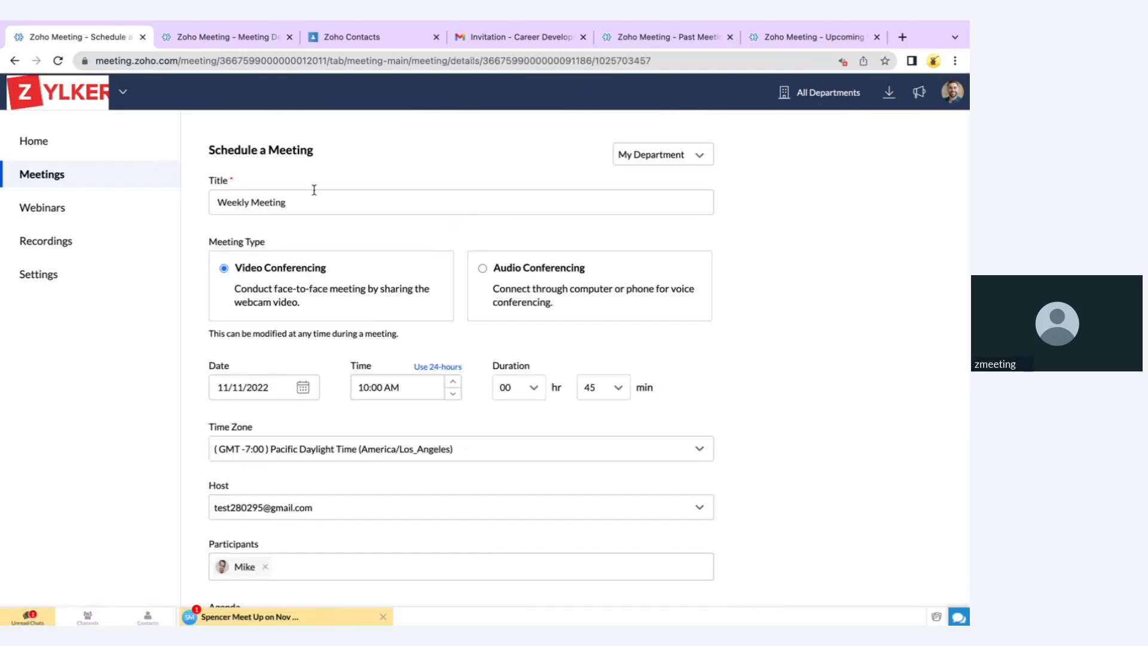
Open the Career Development Training Program details and review its invited participants
{"action": "left_click", "coordinate": [239, 36]}
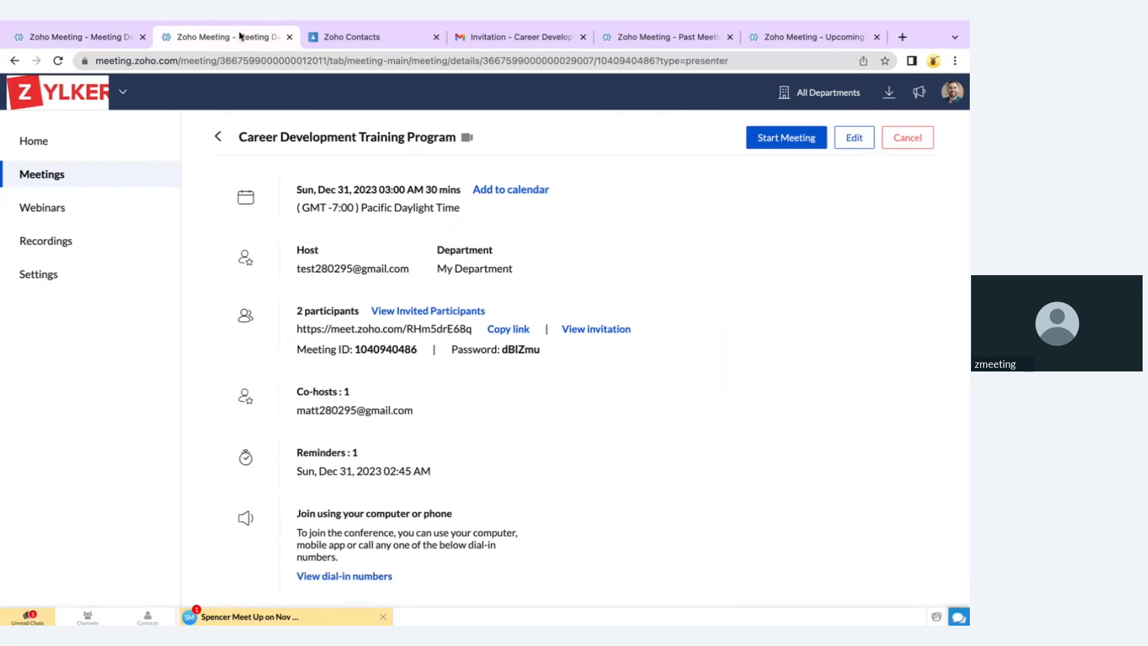
{"action": "left_click", "coordinate": [142, 37]}
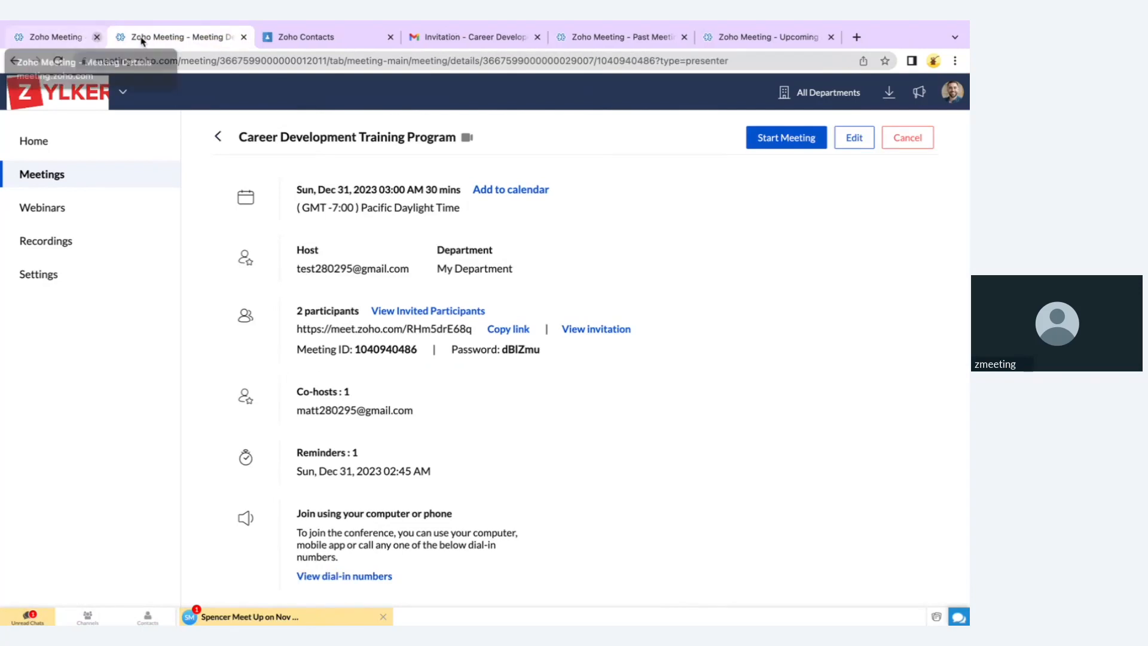
{"action": "double_click", "coordinate": [366, 269]}
{"action": "left_click", "coordinate": [366, 269]}
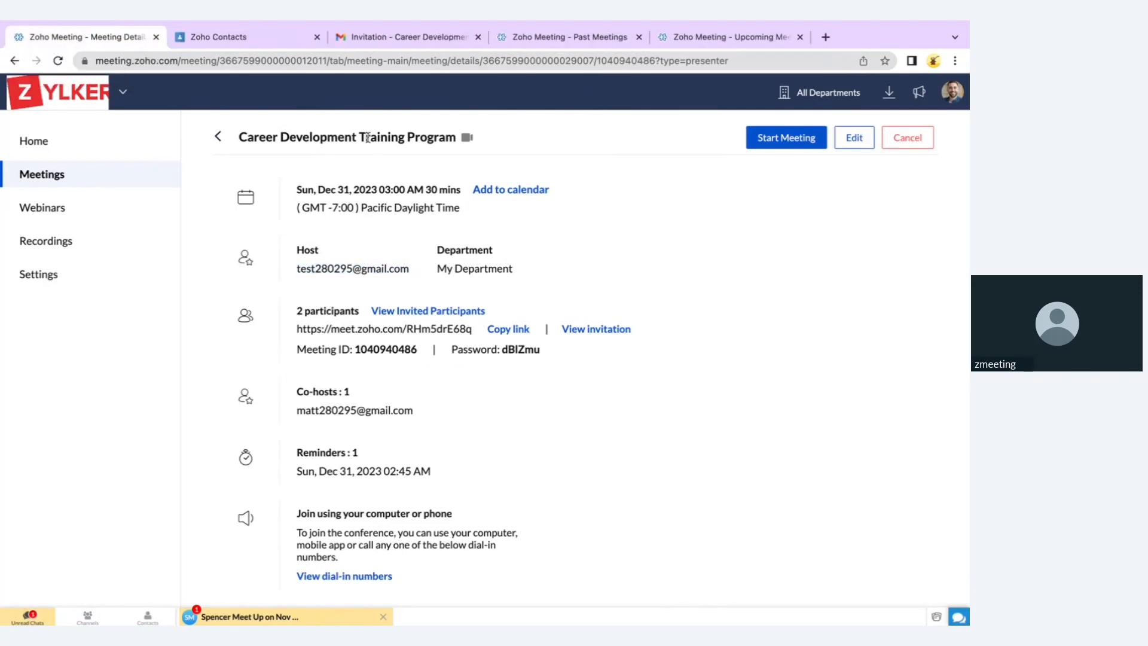
{"action": "double_click", "coordinate": [367, 137]}
{"action": "left_click", "coordinate": [425, 316]}
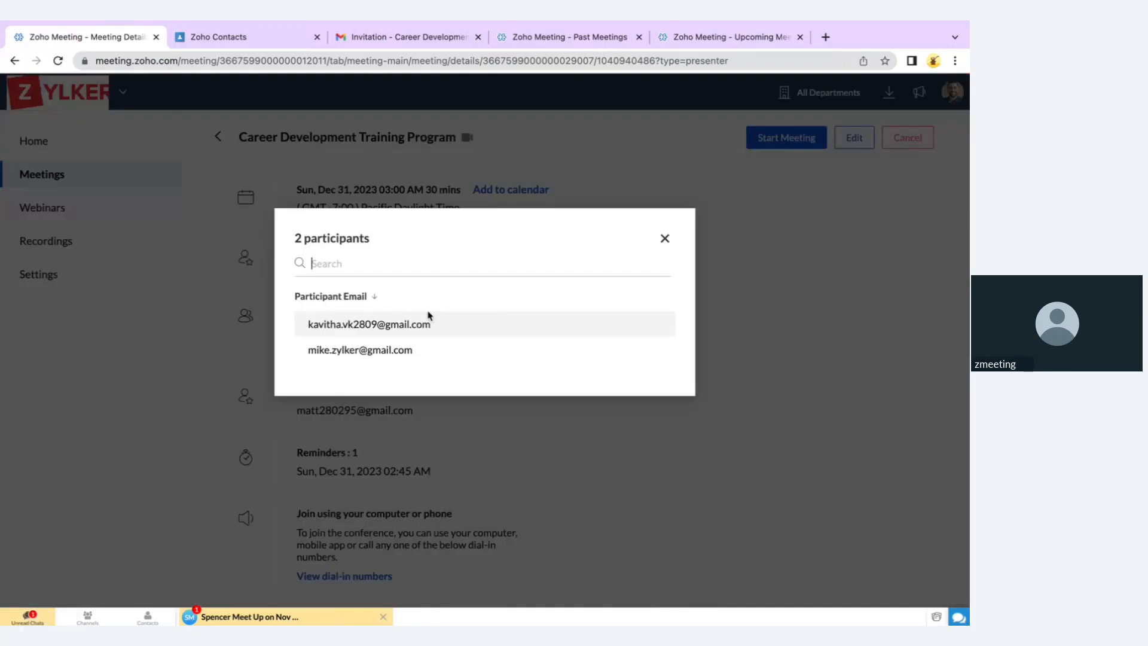
{"action": "left_click", "coordinate": [665, 239]}
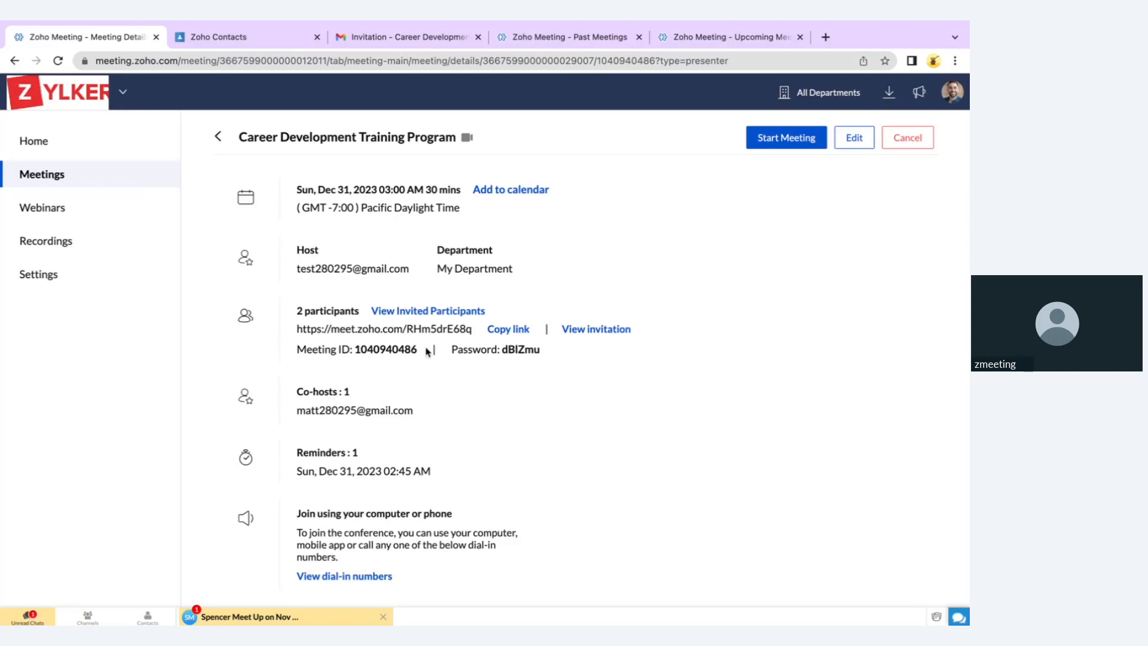
Copy the meeting's join link to the clipboard
{"action": "double_click", "coordinate": [524, 348]}
{"action": "left_click_drag", "start_coordinate": [331, 330], "coordinate": [398, 329]}
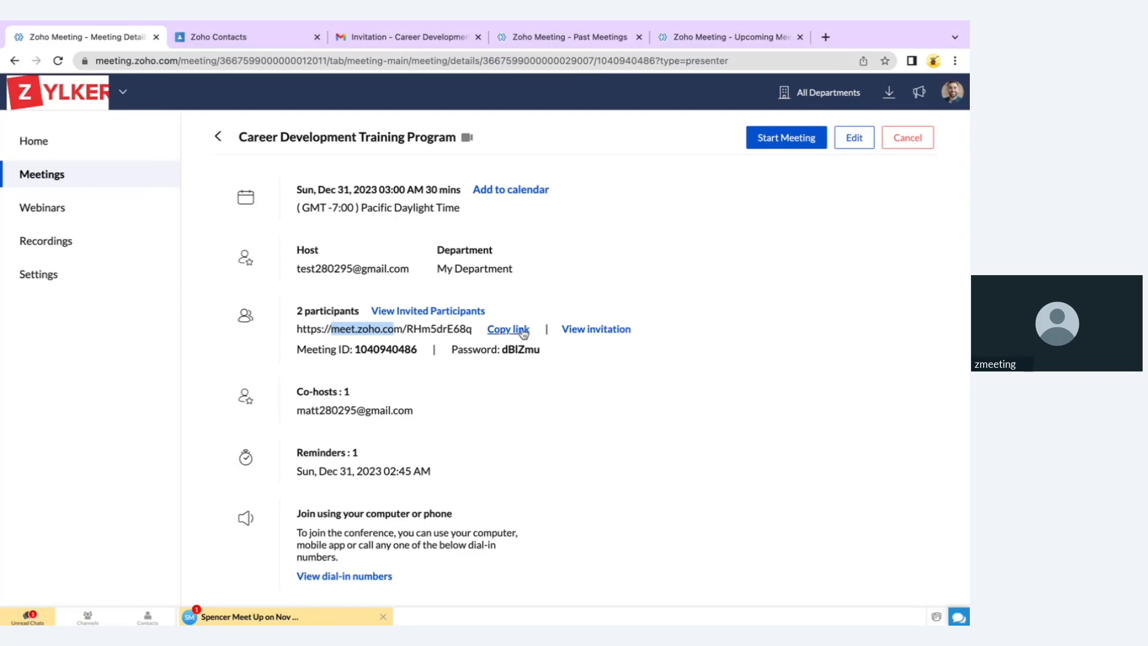
{"action": "left_click", "coordinate": [516, 330]}
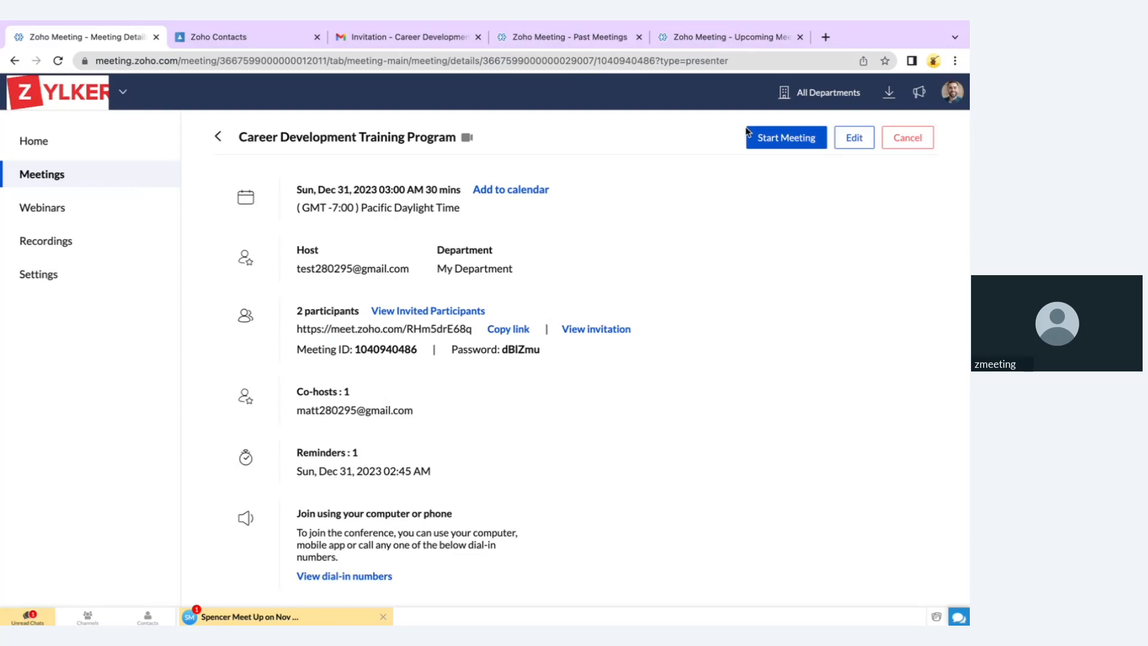
{"action": "left_click", "coordinate": [765, 42]}
Review the invitation's Join meeting button and meeting key, then return to the meeting details
{"action": "left_click", "coordinate": [437, 37]}
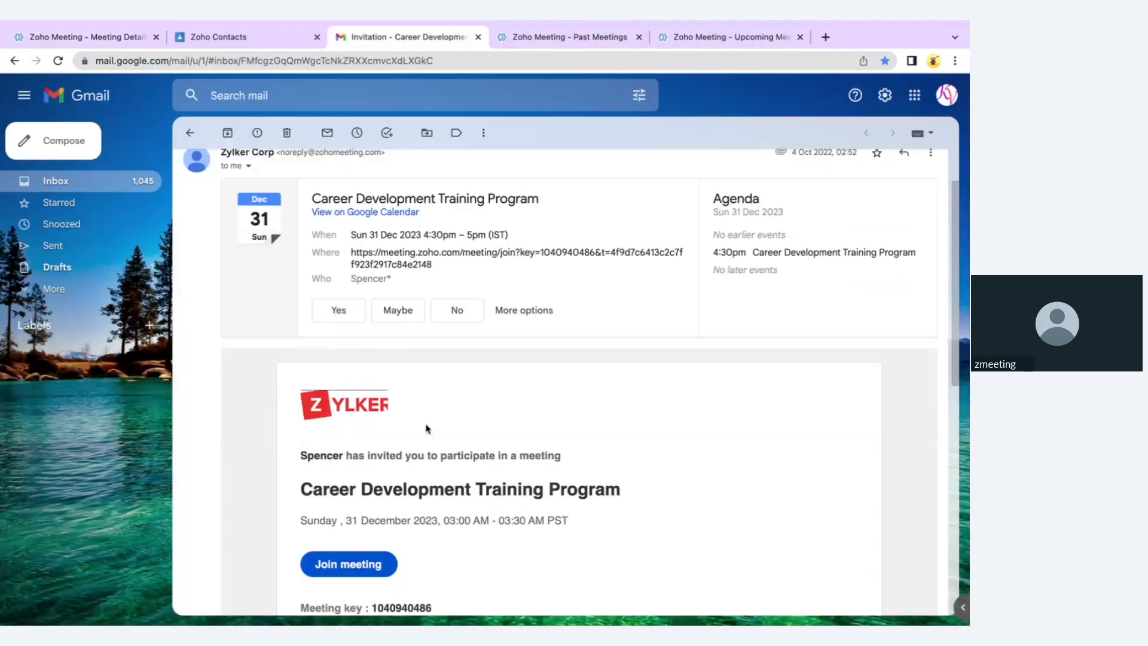
{"action": "scroll", "coordinate": [423, 442], "scroll_direction": "down", "scroll_amount": 2}
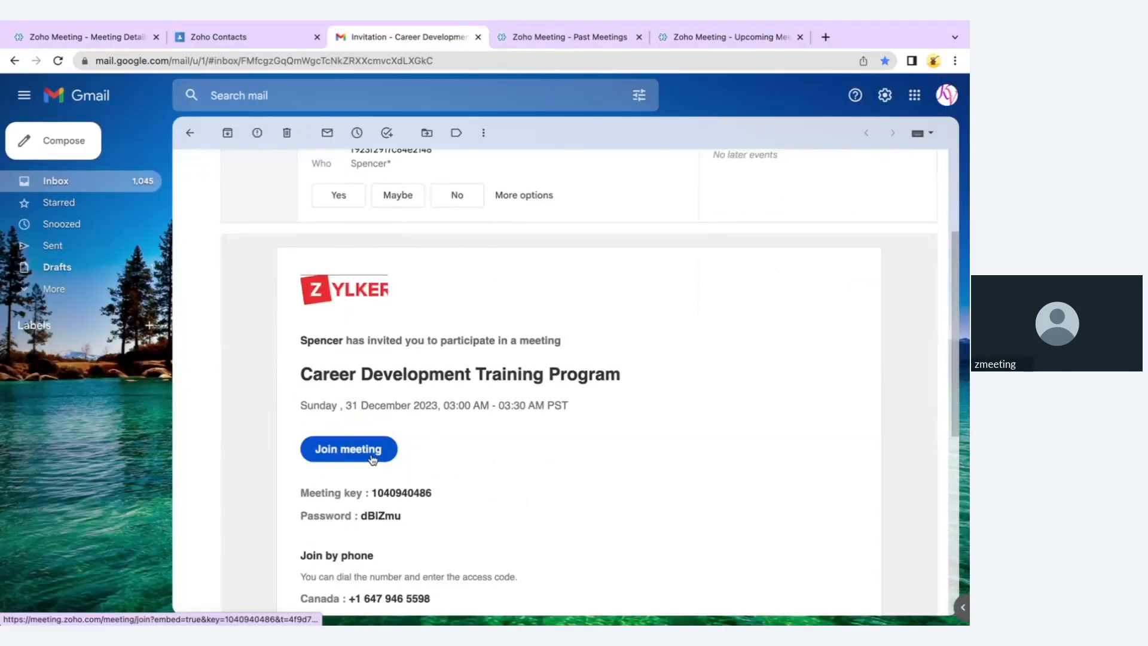
{"action": "left_click", "coordinate": [142, 42]}
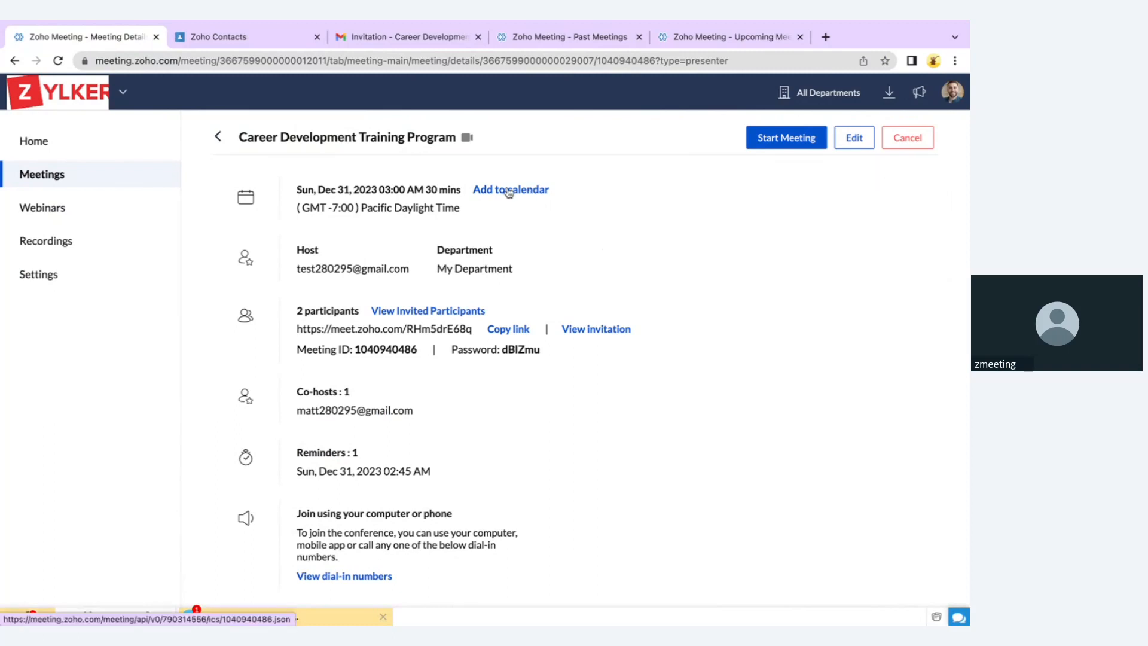
Download the meeting as an .ics file, dismiss the downloads bar, and review the agenda
{"action": "left_click", "coordinate": [528, 191]}
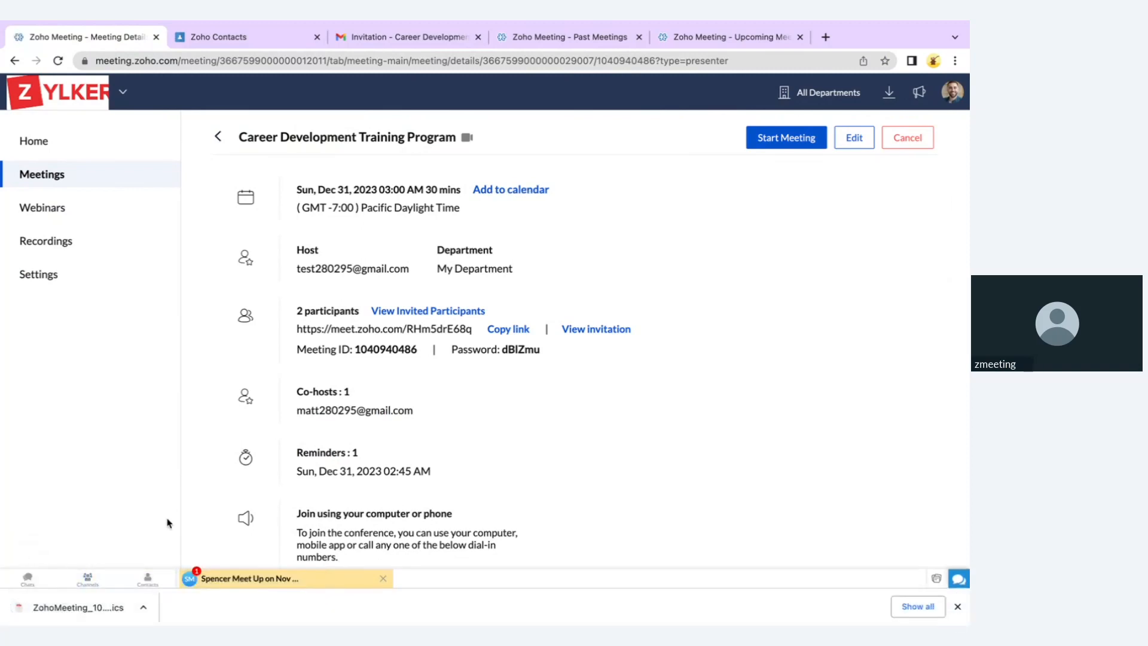
{"action": "left_click", "coordinate": [958, 607]}
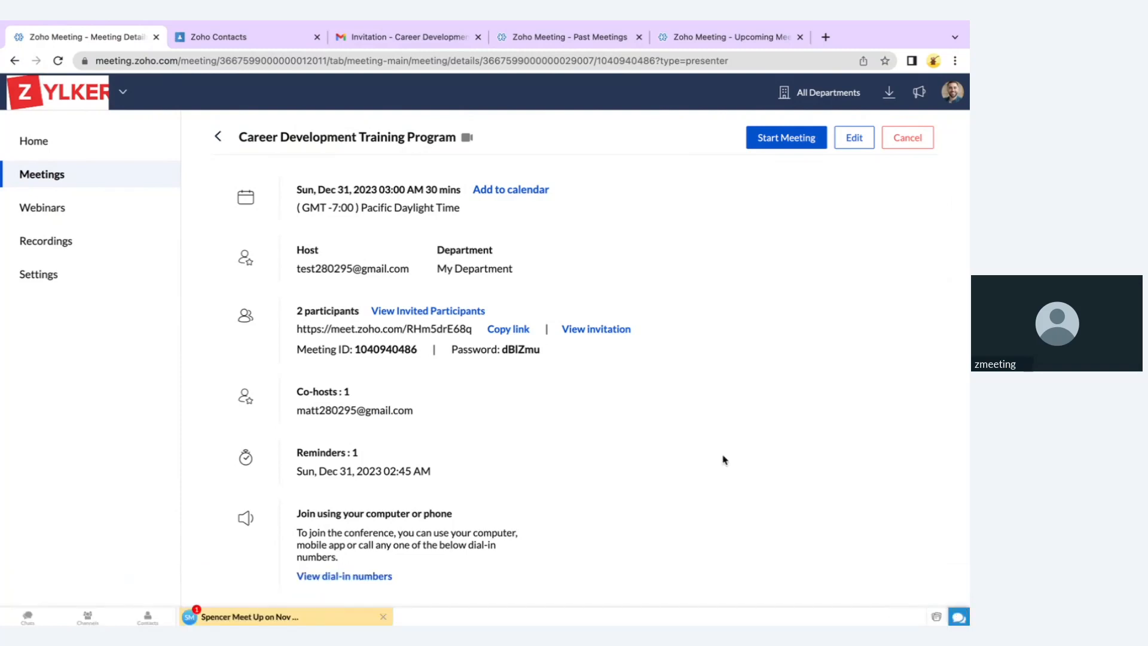
{"action": "scroll", "coordinate": [723, 458], "scroll_direction": "down", "scroll_amount": 2}
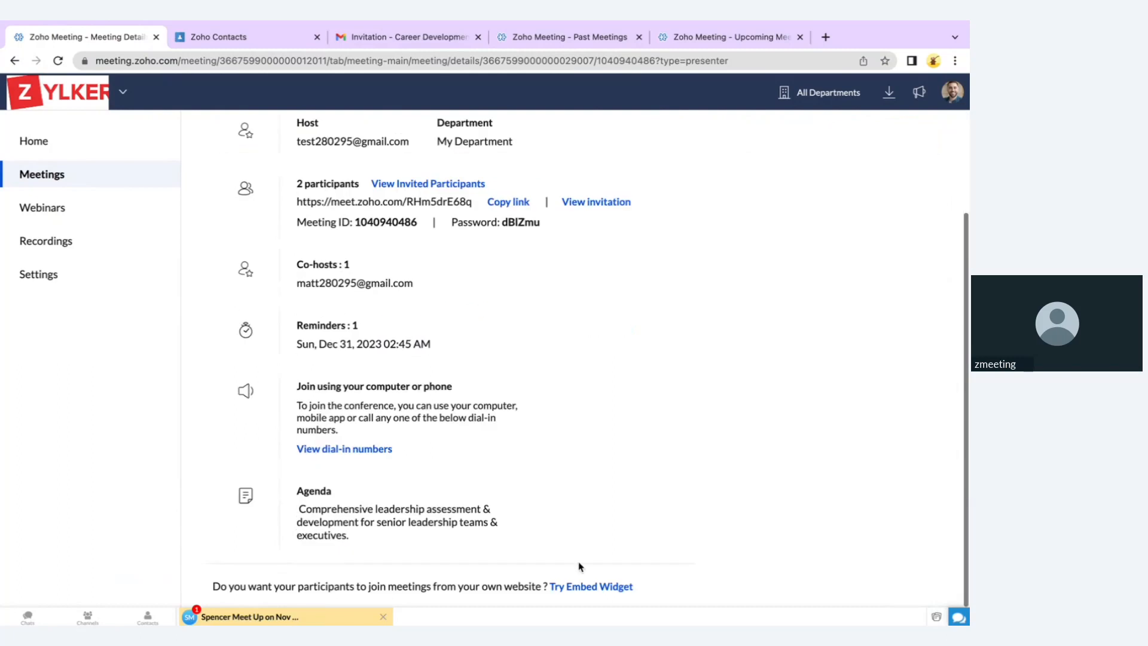
{"action": "left_click", "coordinate": [607, 585]}
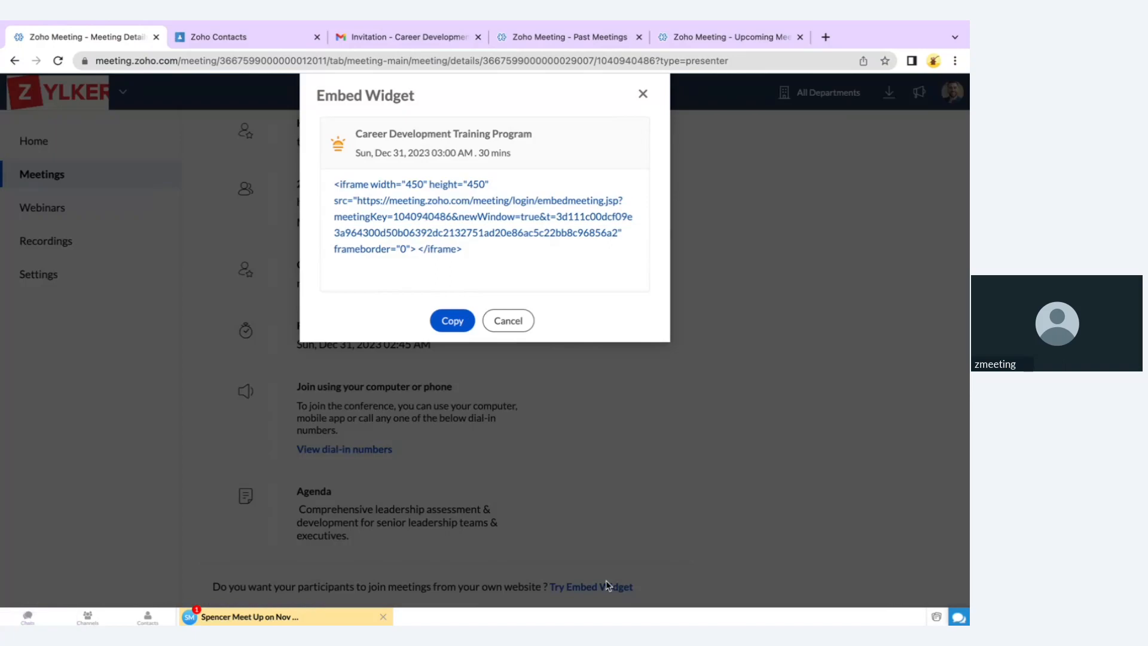
Copy the embed widget iframe code and scroll back to the top of the details page
{"action": "left_click", "coordinate": [453, 321]}
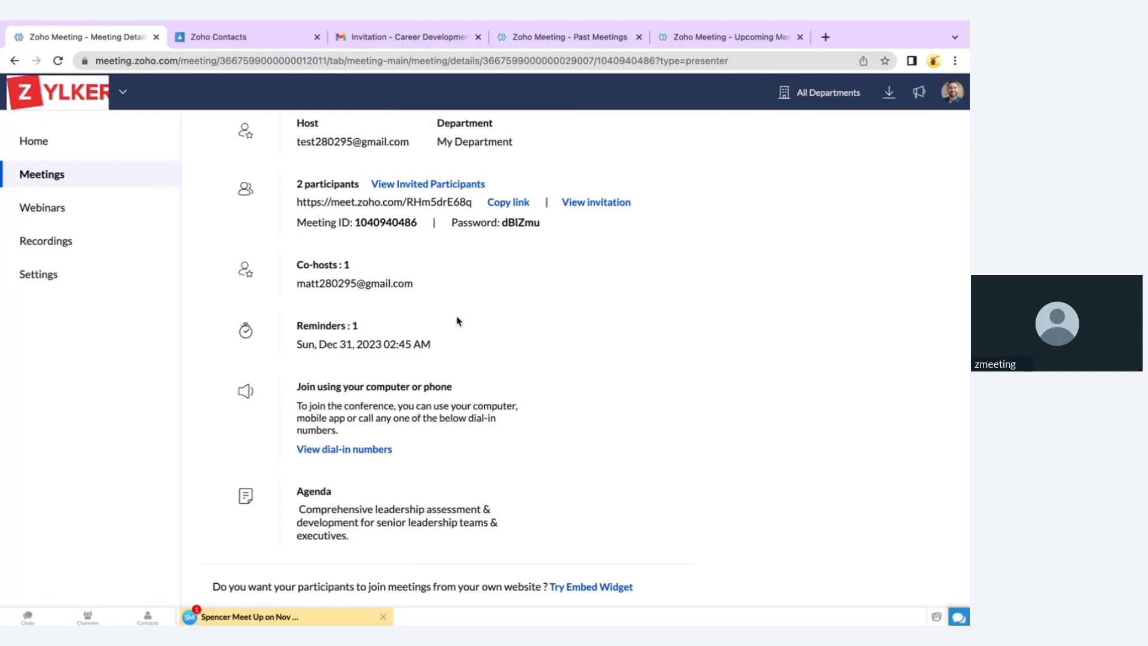
{"action": "scroll", "coordinate": [536, 304], "scroll_direction": "up", "scroll_amount": 3}
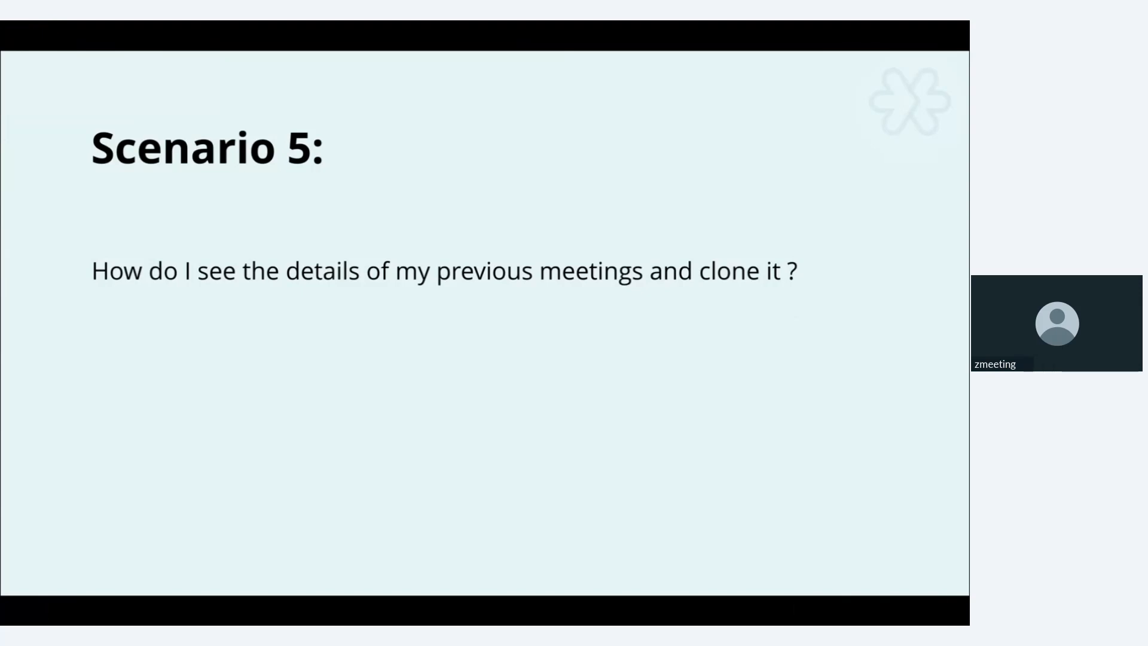
{"action": "key", "text": "ctrl+Left"}
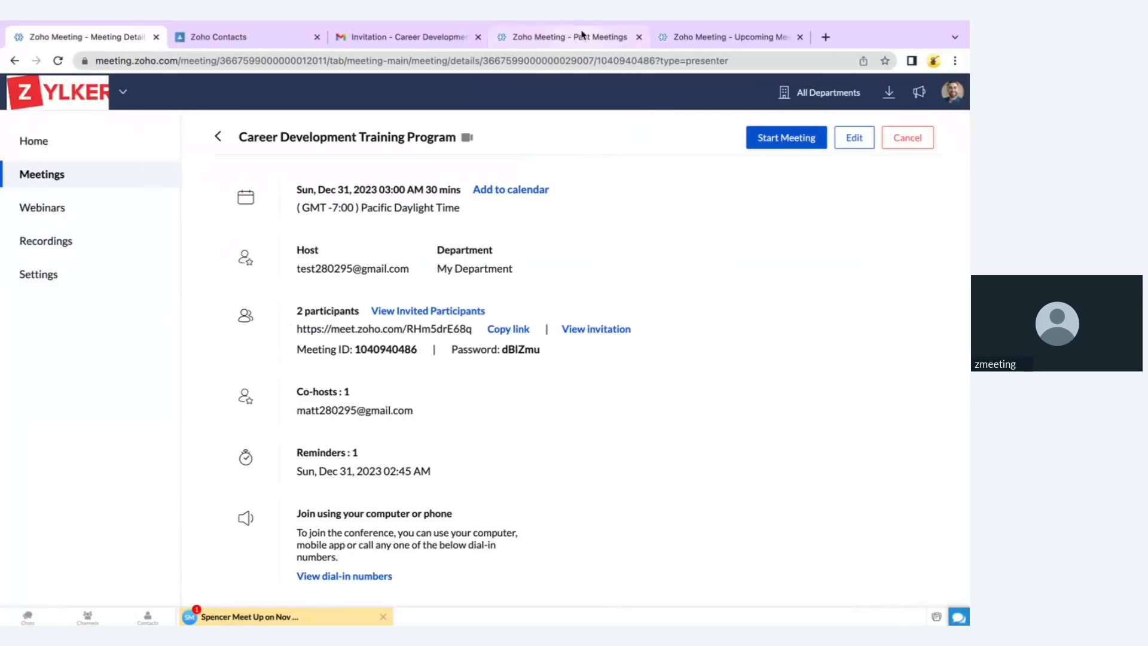
View and close the Appraisal Meeting's notes in Past Meetings, then list Upcoming Meetings
{"action": "left_click", "coordinate": [583, 36]}
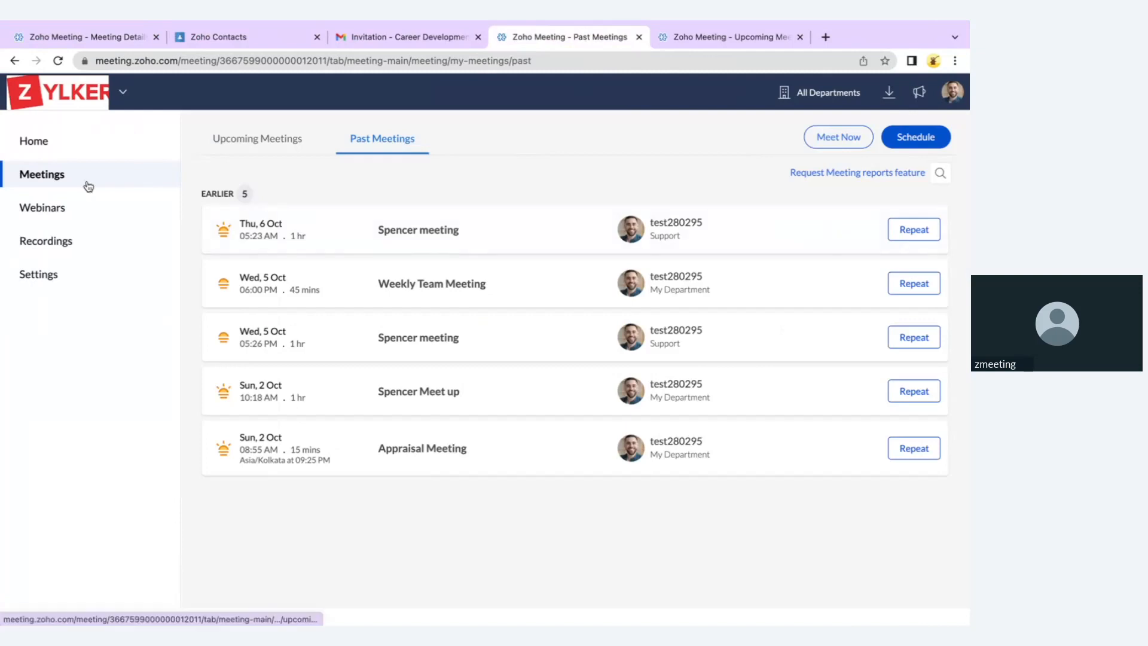
{"action": "mouse_move", "coordinate": [561, 297]}
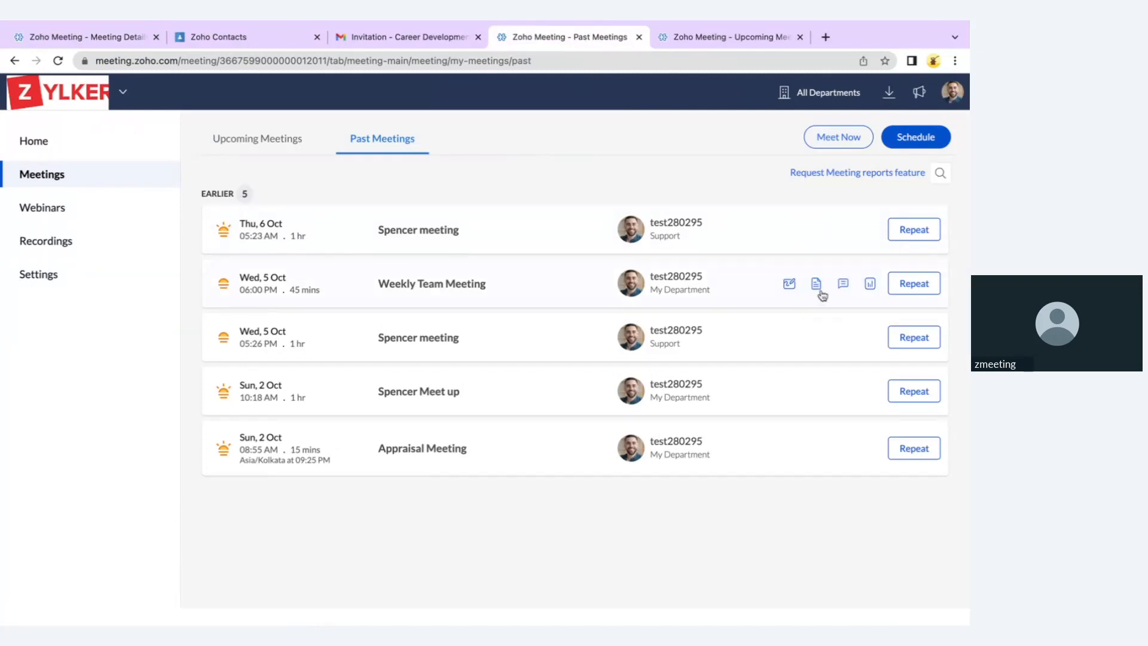
{"action": "mouse_move", "coordinate": [883, 350]}
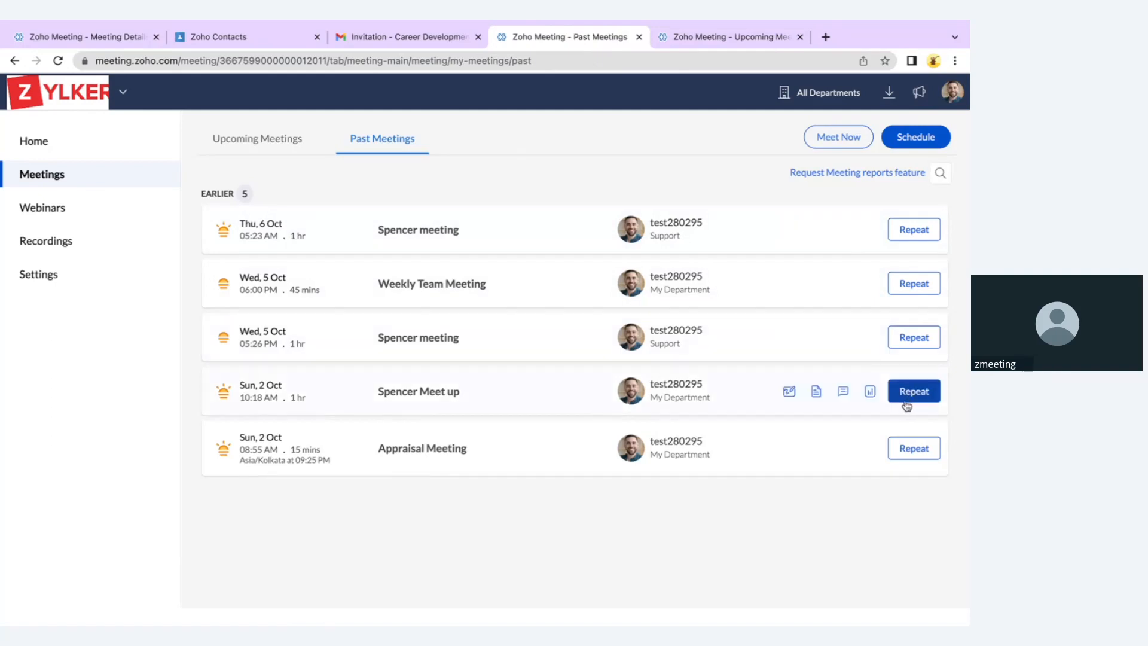
{"action": "mouse_move", "coordinate": [823, 456]}
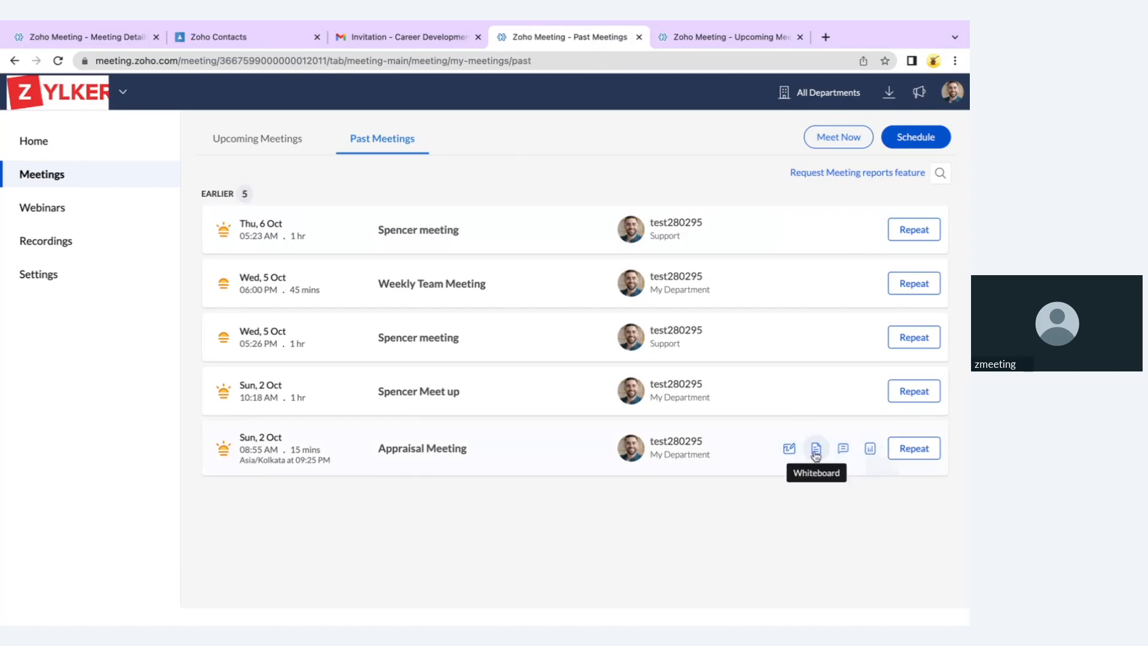
{"action": "left_click", "coordinate": [816, 450]}
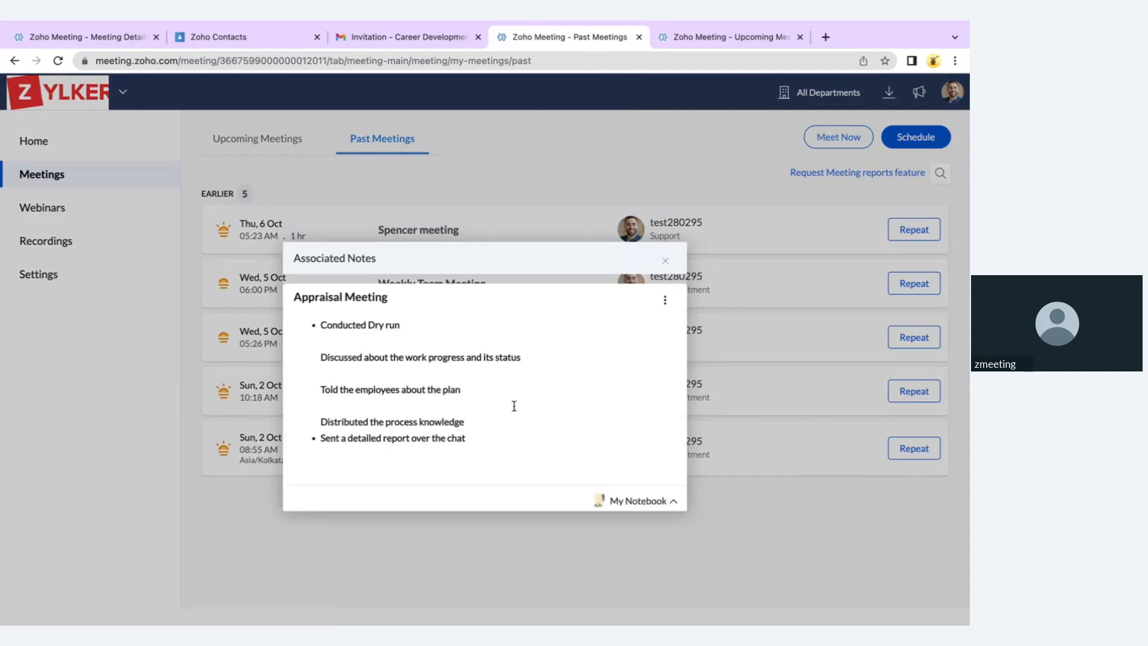
{"action": "left_click", "coordinate": [665, 261]}
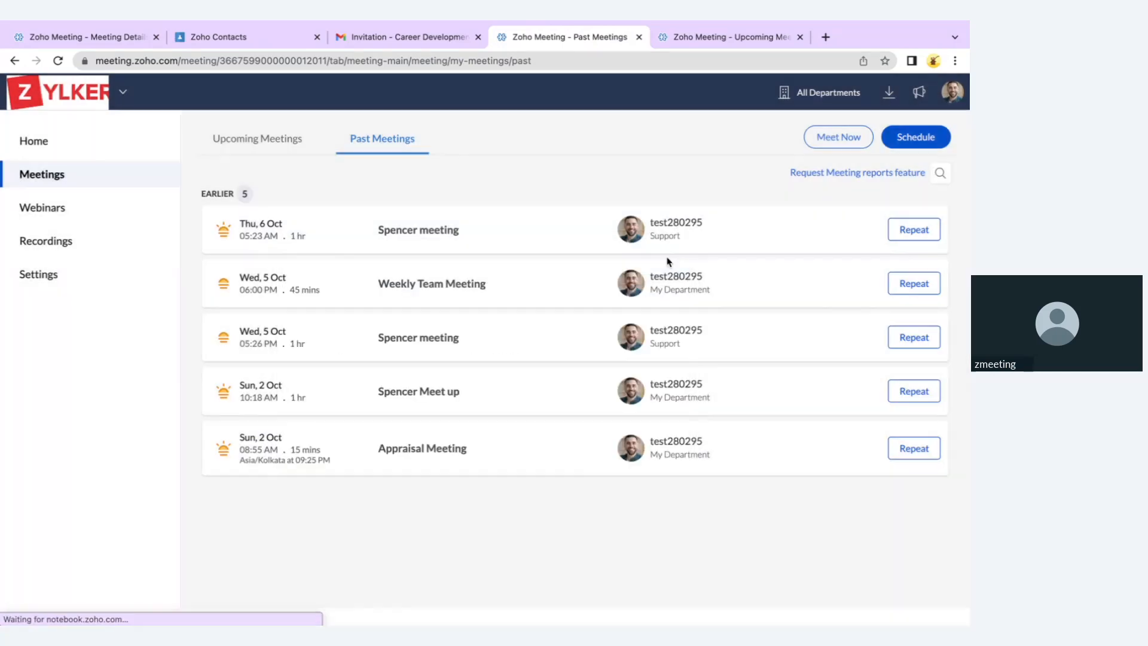
{"action": "left_click", "coordinate": [274, 141]}
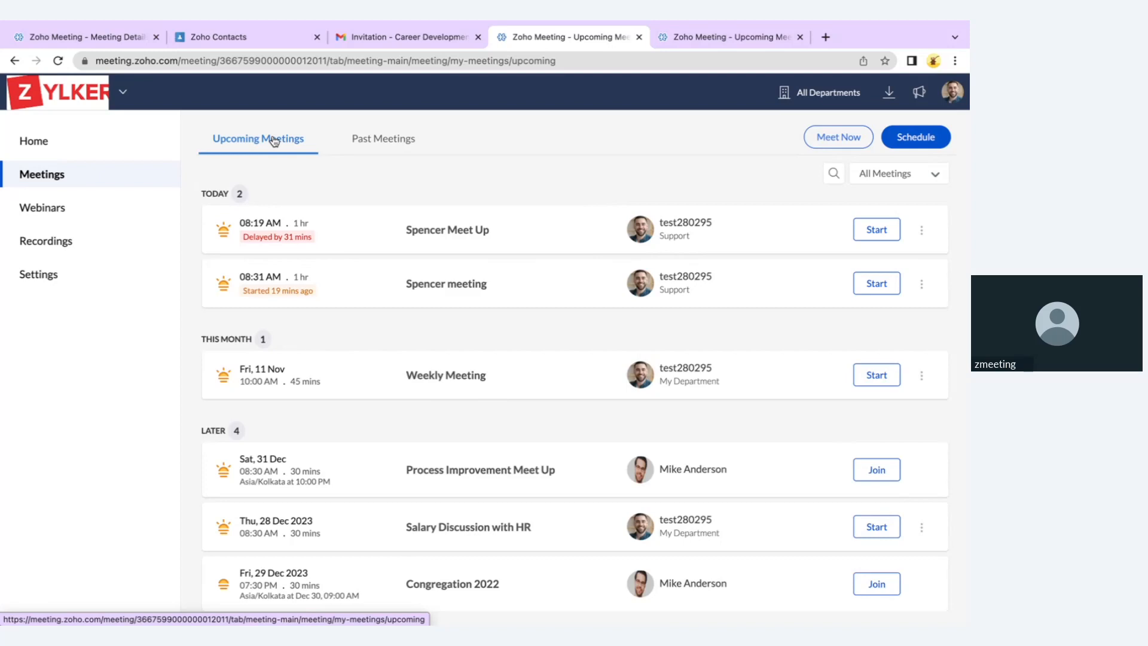
{"action": "left_click", "coordinate": [900, 174]}
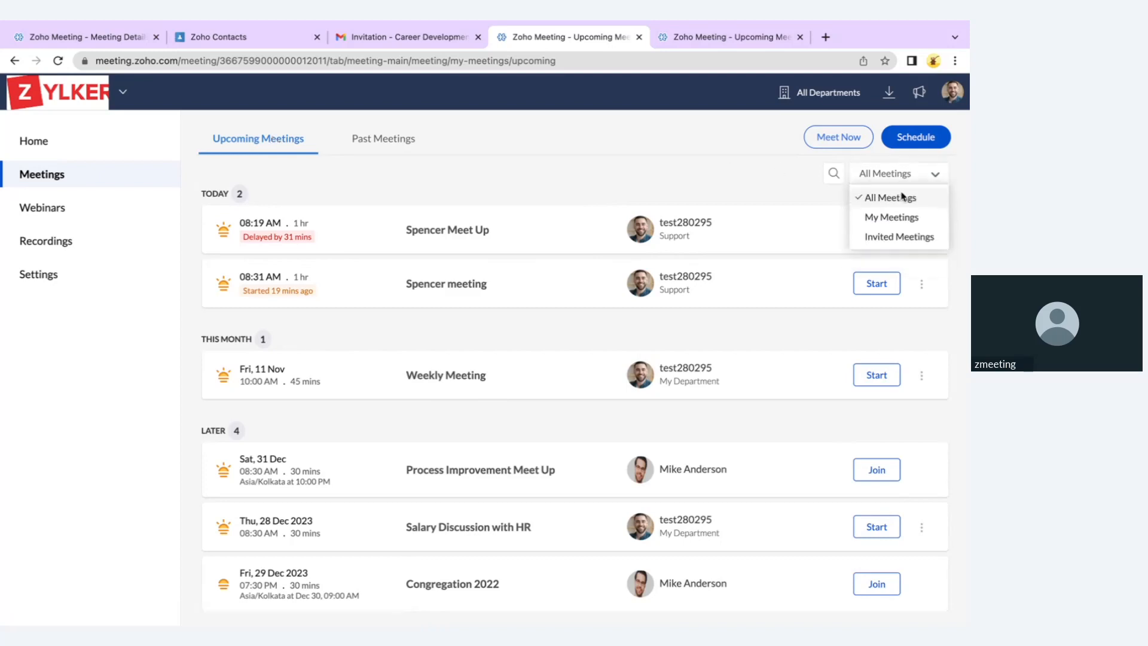
{"action": "left_click", "coordinate": [900, 237]}
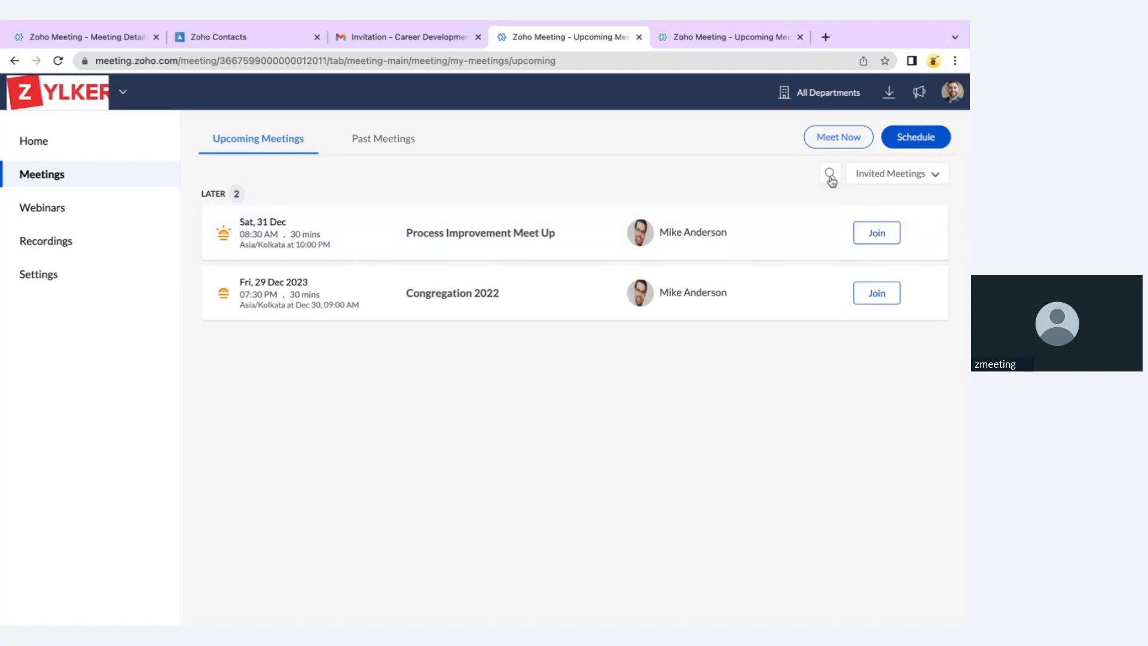
{"action": "left_click", "coordinate": [884, 176]}
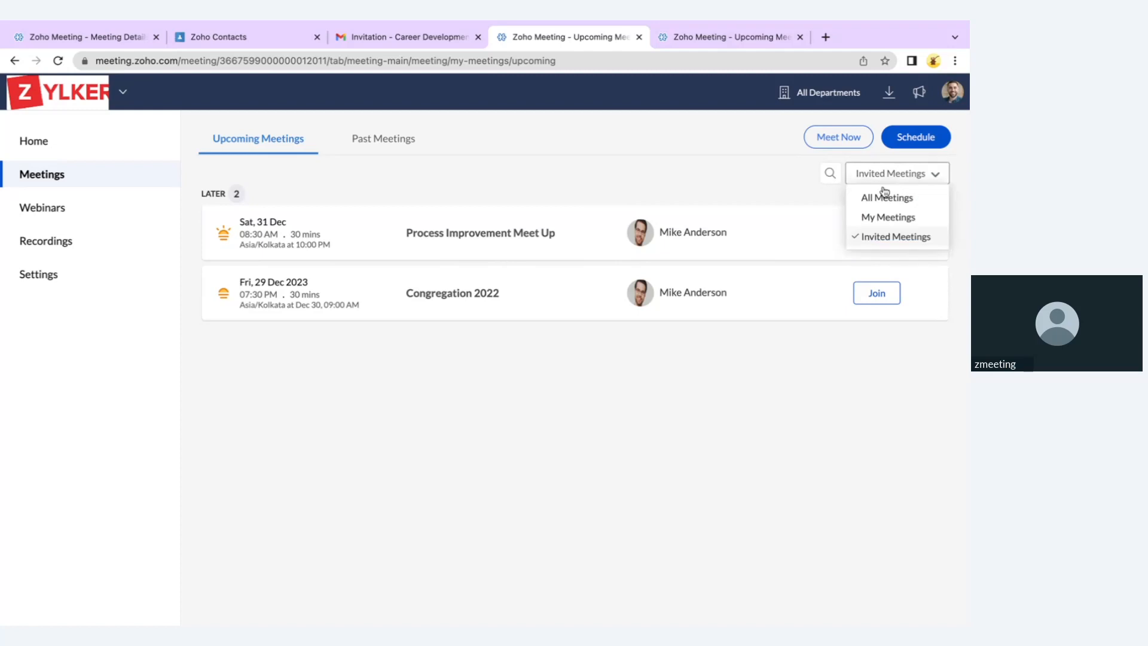
{"action": "left_click", "coordinate": [883, 196]}
{"action": "left_click", "coordinate": [834, 175]}
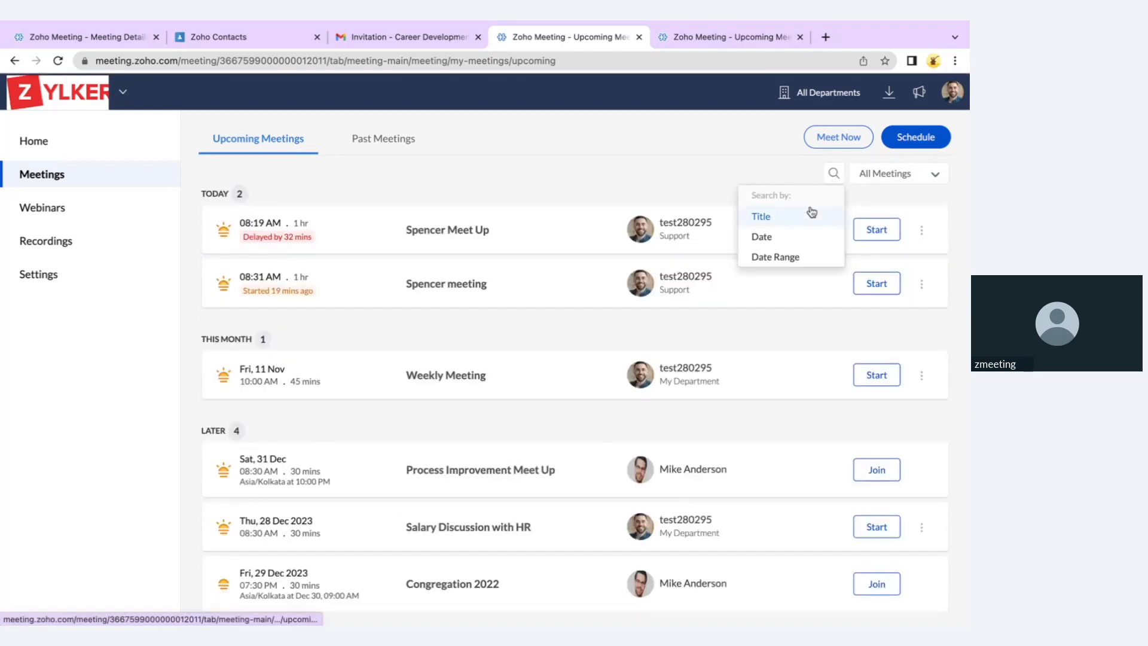
{"action": "left_click", "coordinate": [798, 256]}
{"action": "left_click", "coordinate": [574, 262]}
{"action": "left_click", "coordinate": [697, 337]}
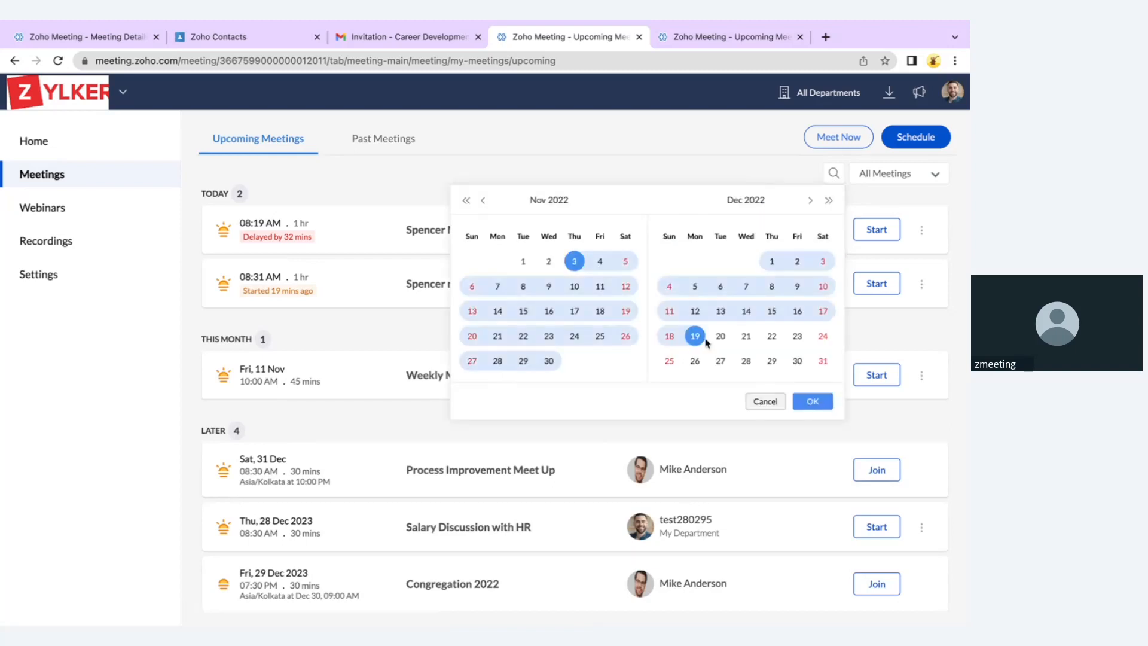
{"action": "left_click", "coordinate": [764, 404]}
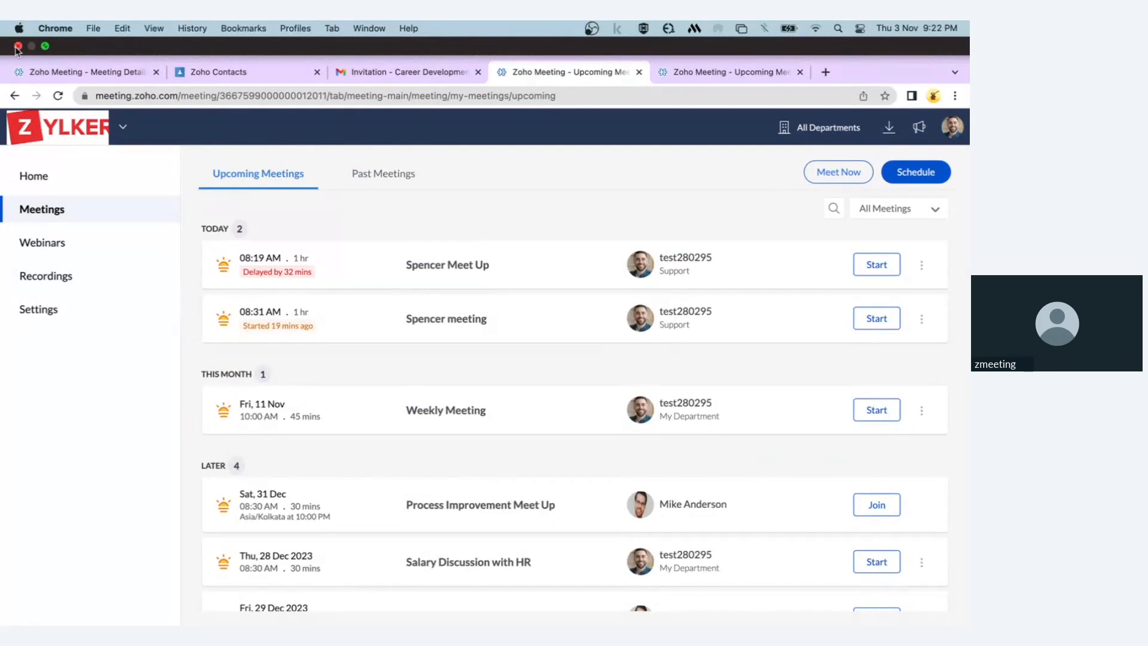
Leave full screen, close the ended meeting's Chrome tab, and return to the 'Questions ?' slide
{"action": "left_click", "coordinate": [18, 46]}
{"action": "key", "text": "ctrl+Left"}
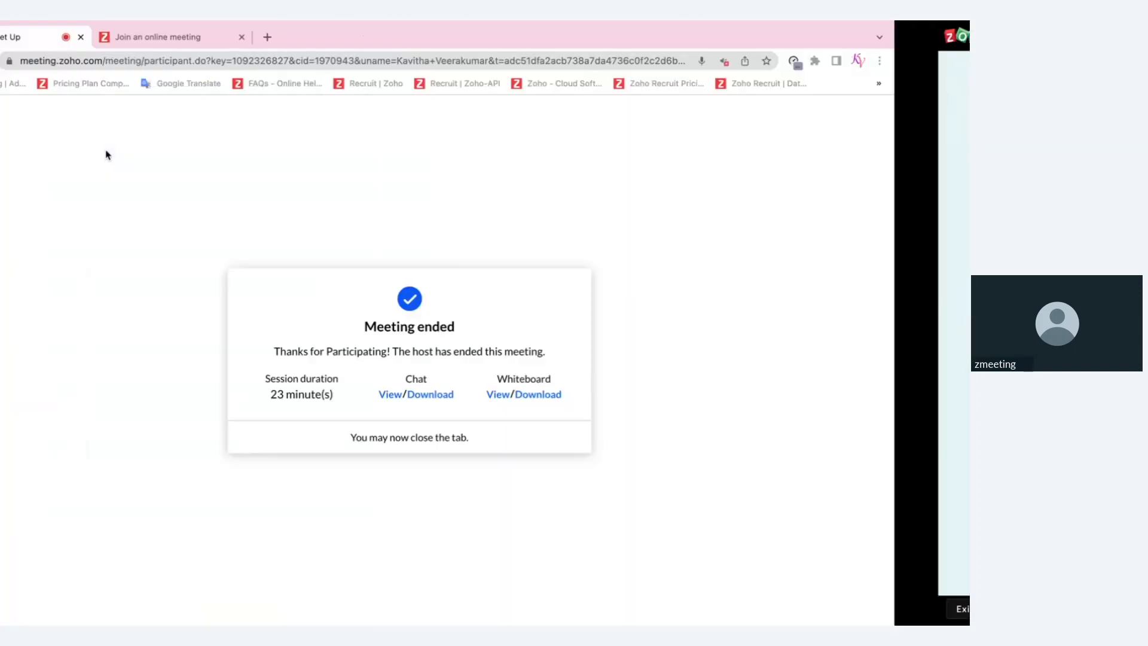
{"action": "left_click", "coordinate": [157, 36]}
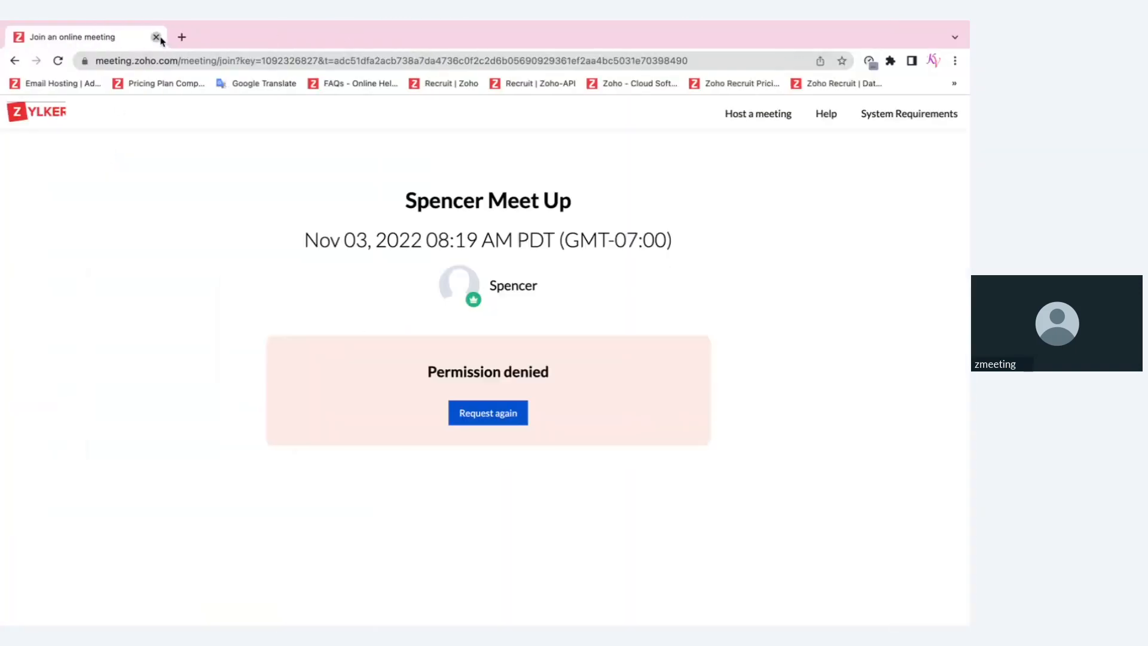
{"action": "key", "text": "ctrl+Right"}
{"action": "key", "text": "ctrl+Left"}
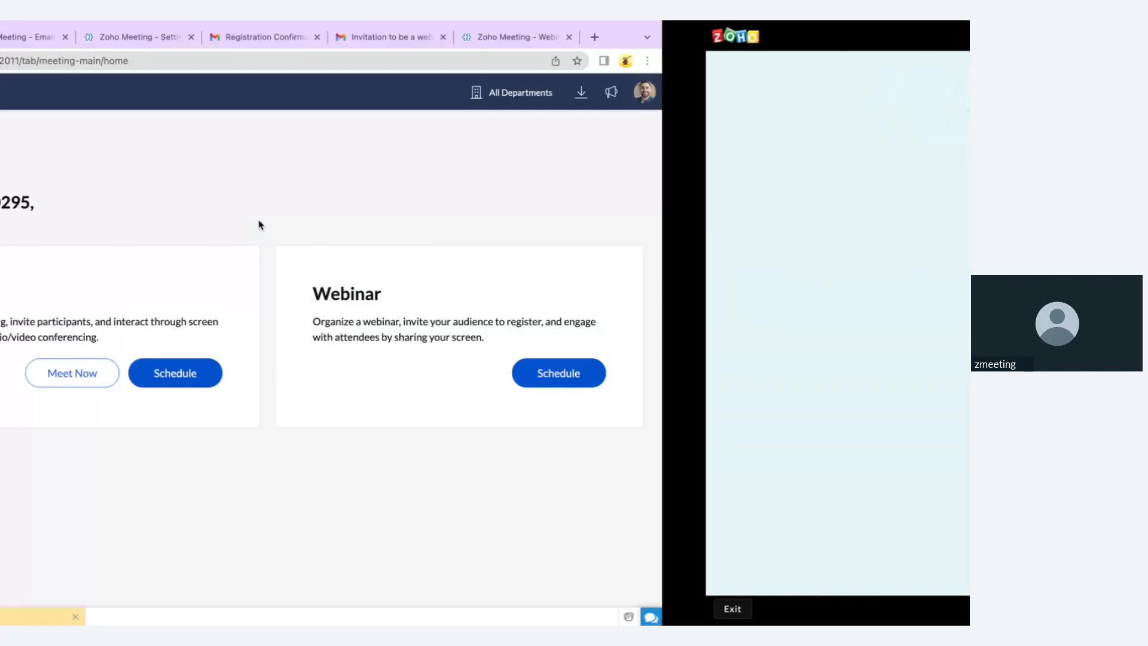
{"action": "key", "text": "ctrl+Right"}
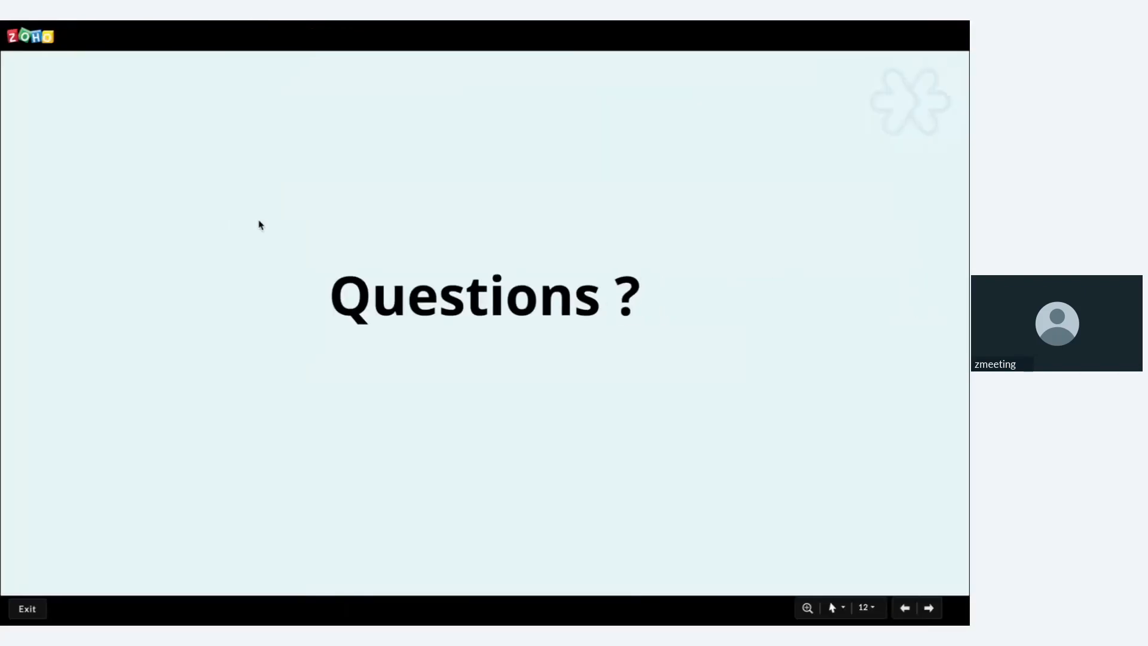
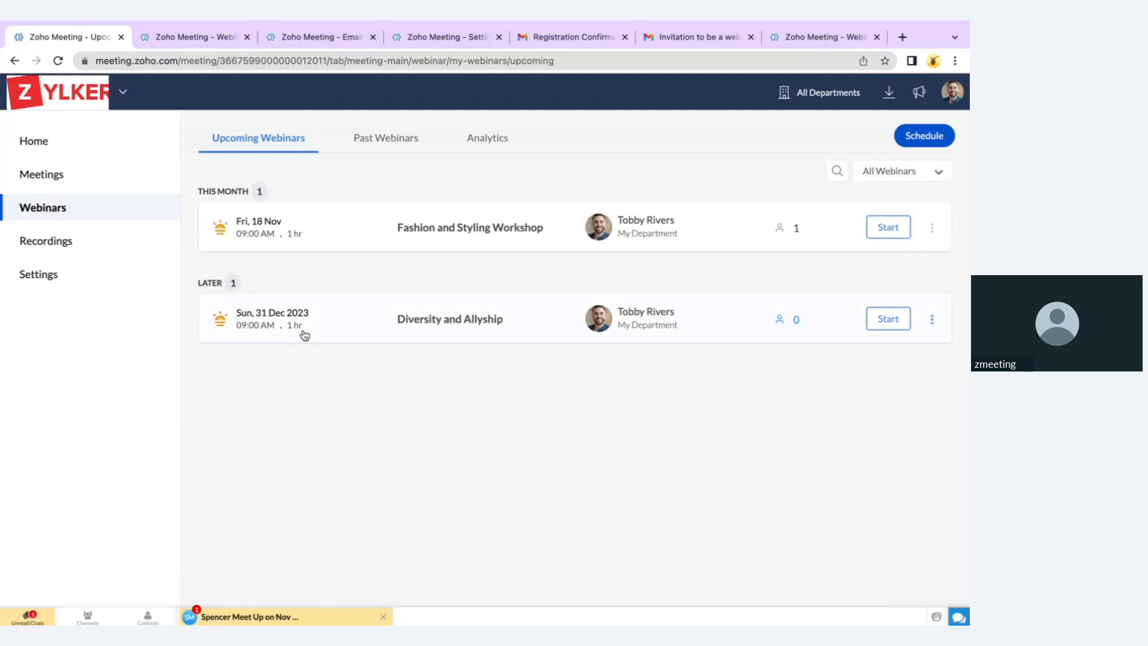
Look over Past Webinars and Analytics, then bring up the Schedule a Webinar form
{"action": "left_click", "coordinate": [397, 140]}
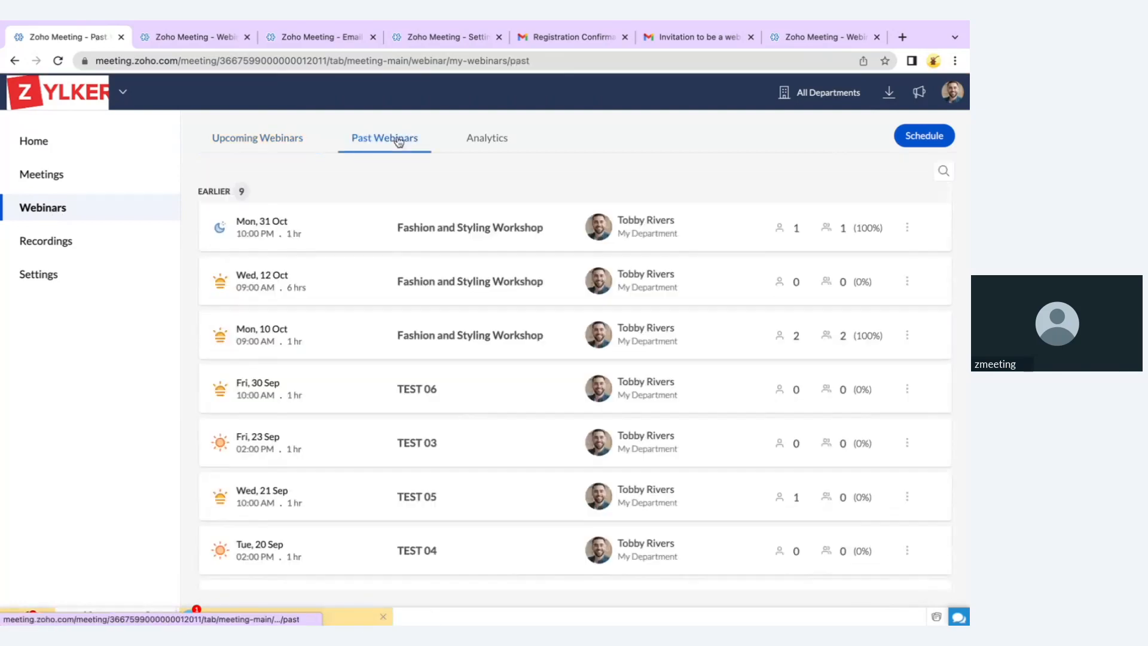
{"action": "left_click", "coordinate": [498, 137]}
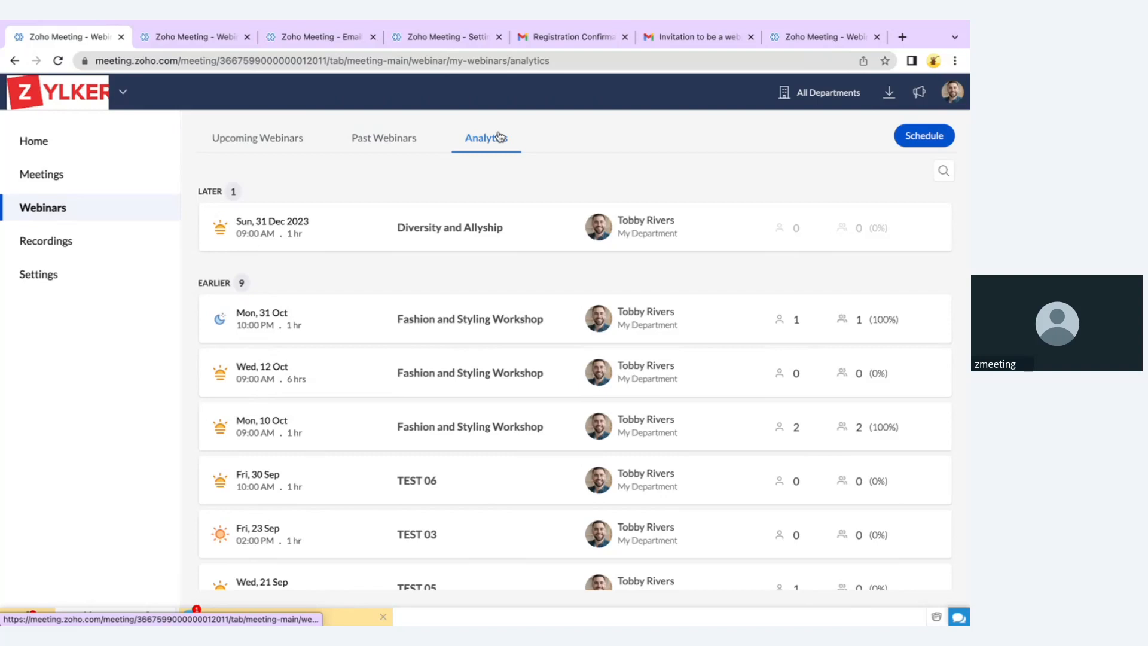
{"action": "left_click", "coordinate": [930, 139]}
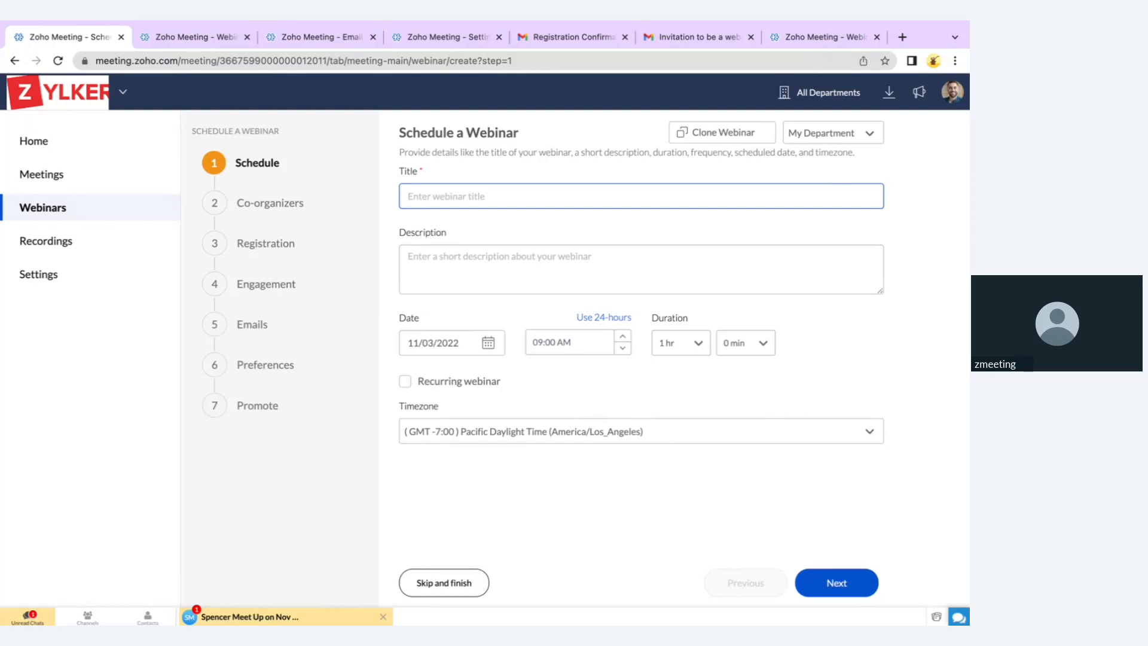
Title the webinar 'Fashion and Styling Workshop', describe it 'Fashion Expert Guides', date 11/10/2022, duration 4 hr
{"action": "type", "text": "Fashion and Styling Workshop"}
{"action": "left_click", "coordinate": [541, 232]}
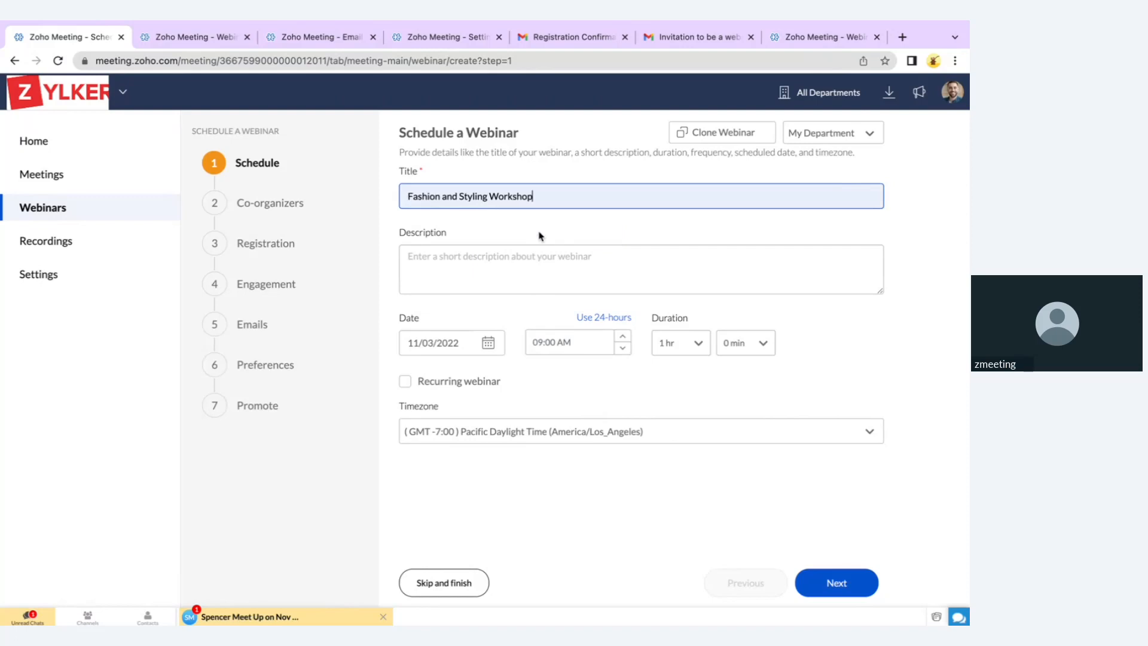
{"action": "left_click", "coordinate": [511, 257]}
{"action": "type", "text": "Fas"}
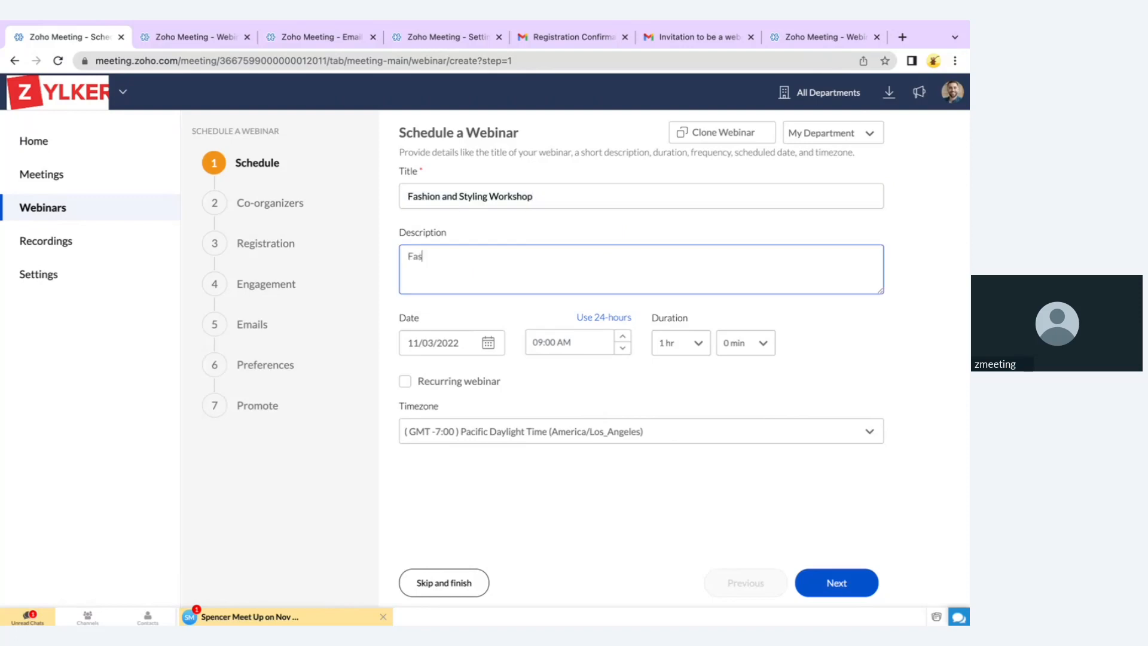
{"action": "type", "text": "hion Expert Guides"}
{"action": "left_click", "coordinate": [490, 346]}
{"action": "left_click", "coordinate": [522, 461]}
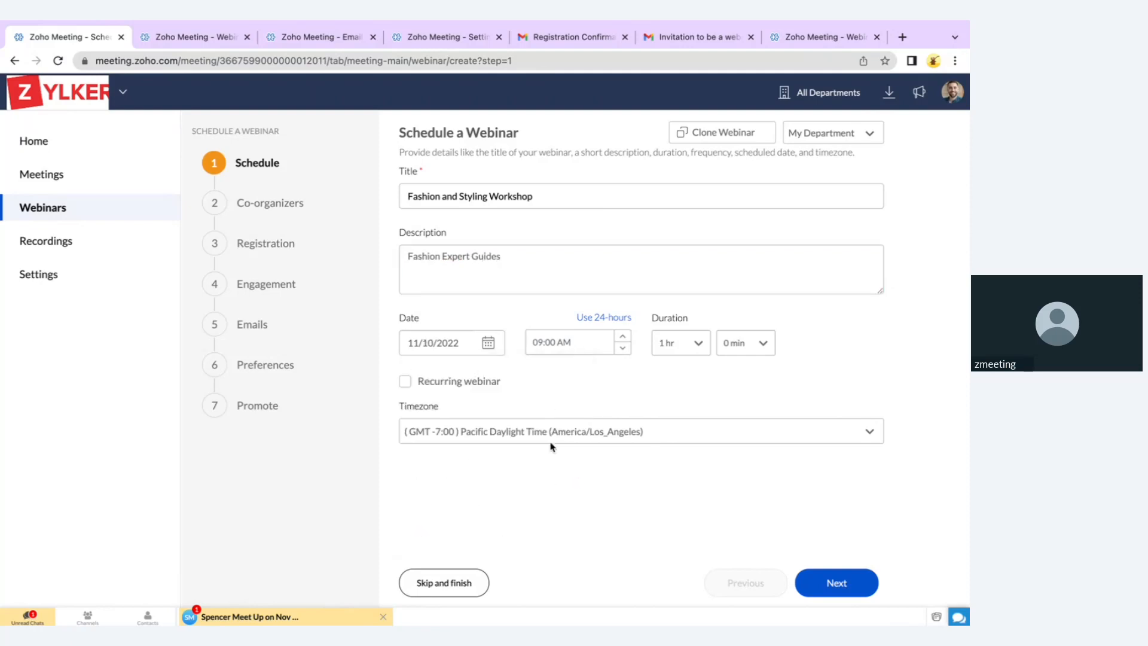
{"action": "left_click", "coordinate": [682, 353]}
{"action": "left_click", "coordinate": [699, 347]}
{"action": "left_click", "coordinate": [672, 461]}
Browse past webinars to clone, then try a weekly recurrence that includes Wednesday
{"action": "left_click", "coordinate": [709, 141]}
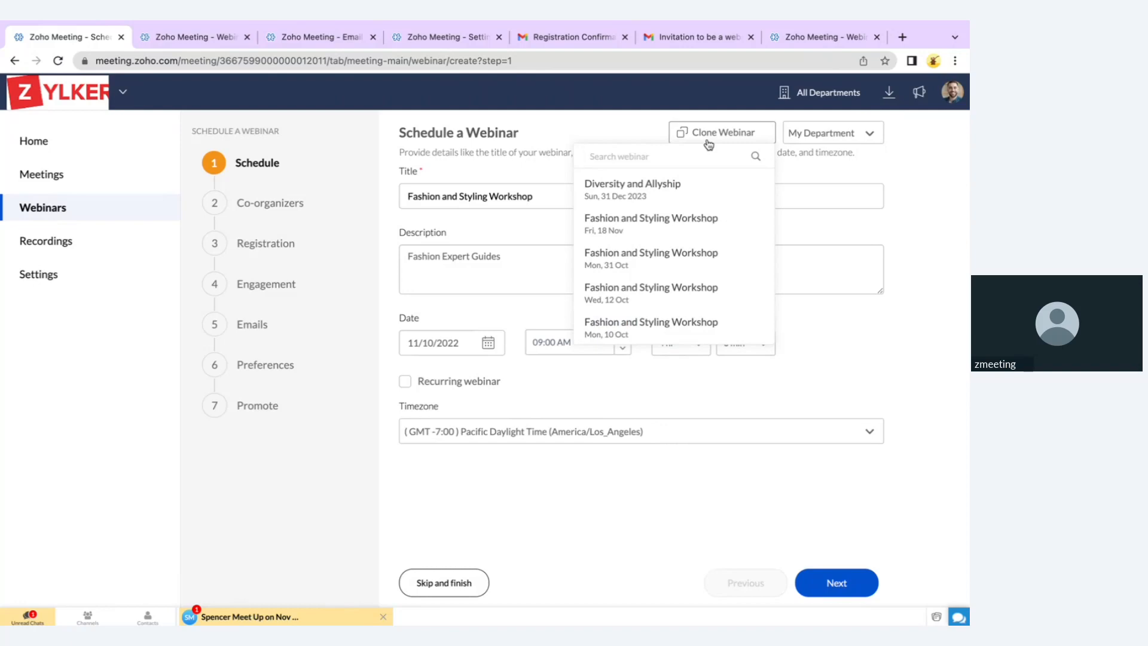
{"action": "left_click", "coordinate": [614, 506]}
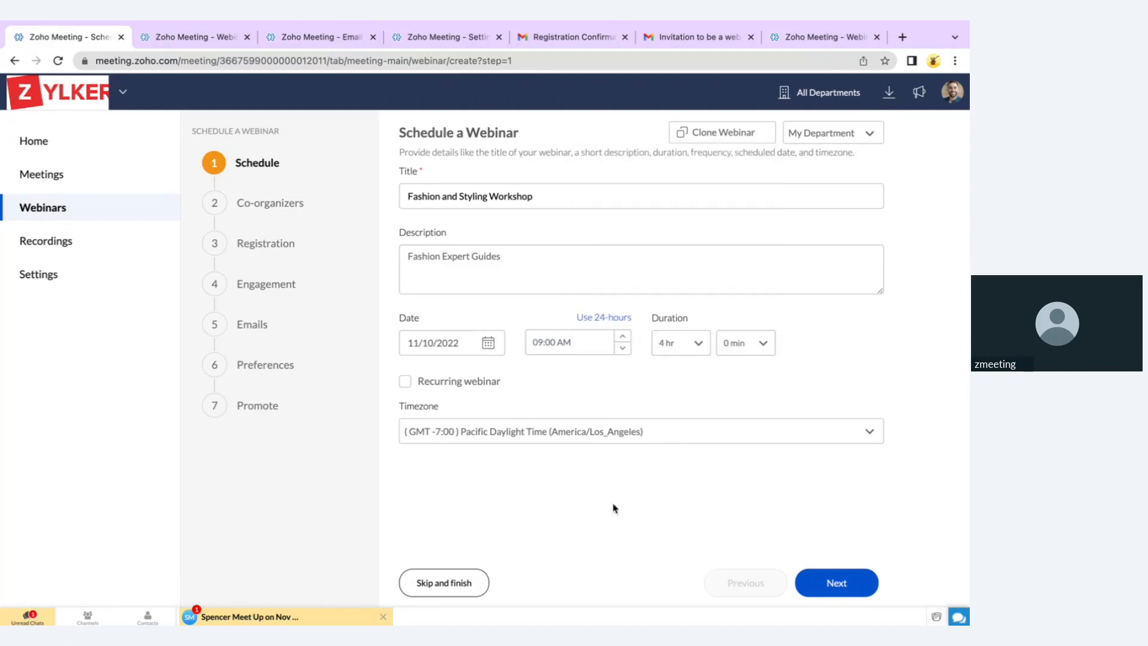
{"action": "left_click", "coordinate": [476, 381]}
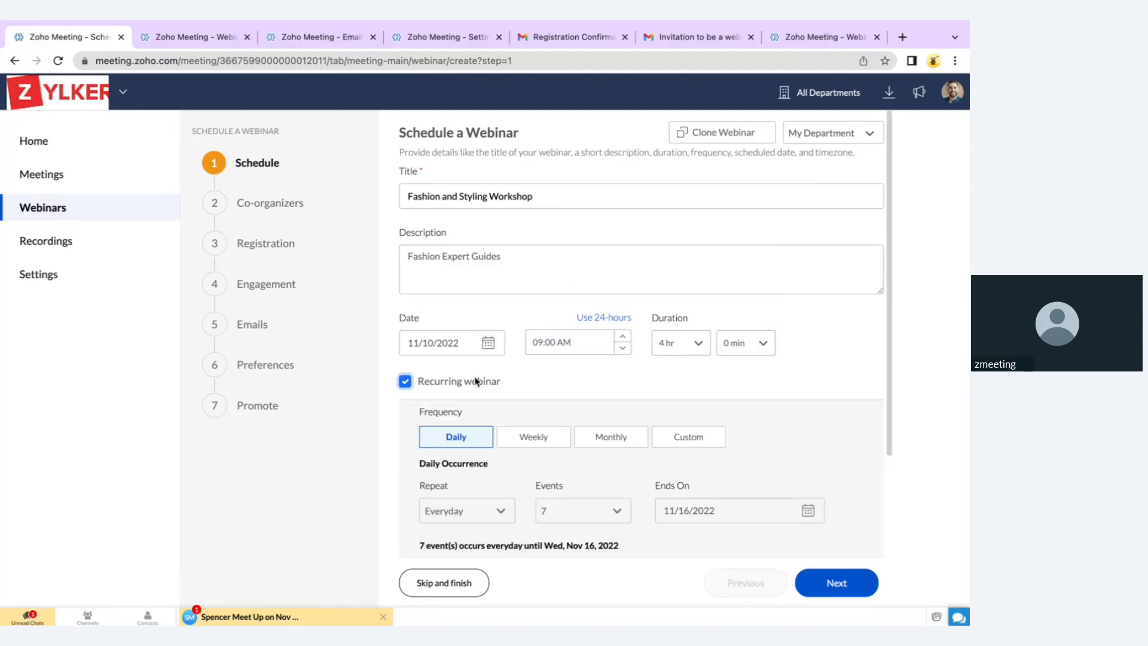
{"action": "scroll", "coordinate": [554, 416], "scroll_direction": "down", "scroll_amount": 3}
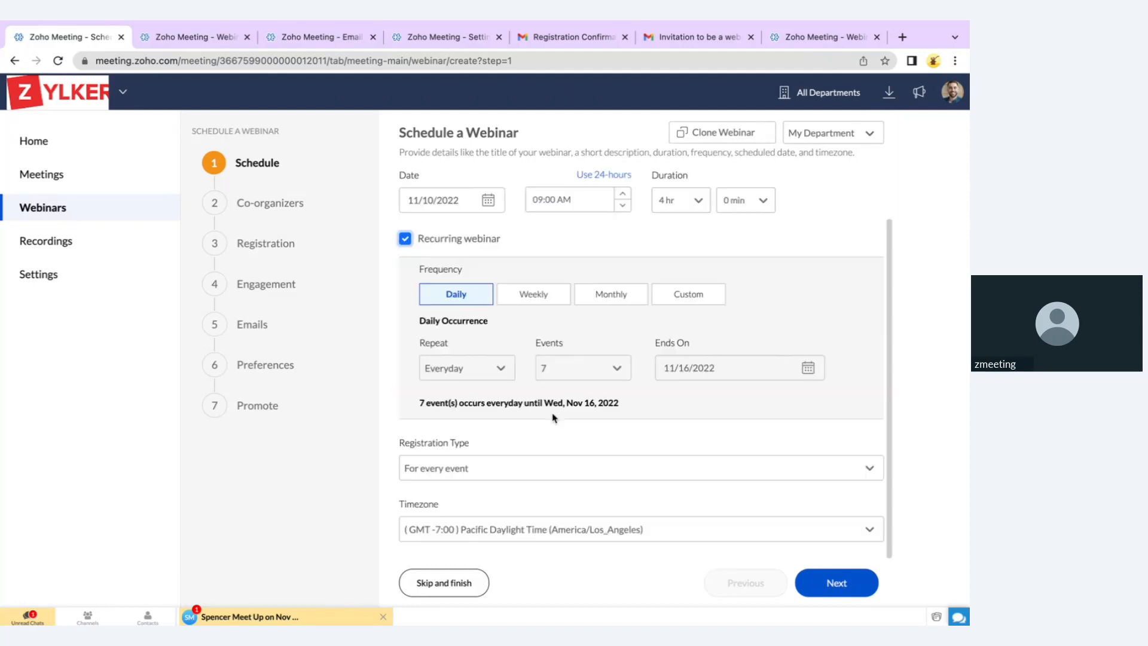
{"action": "left_click", "coordinate": [534, 295]}
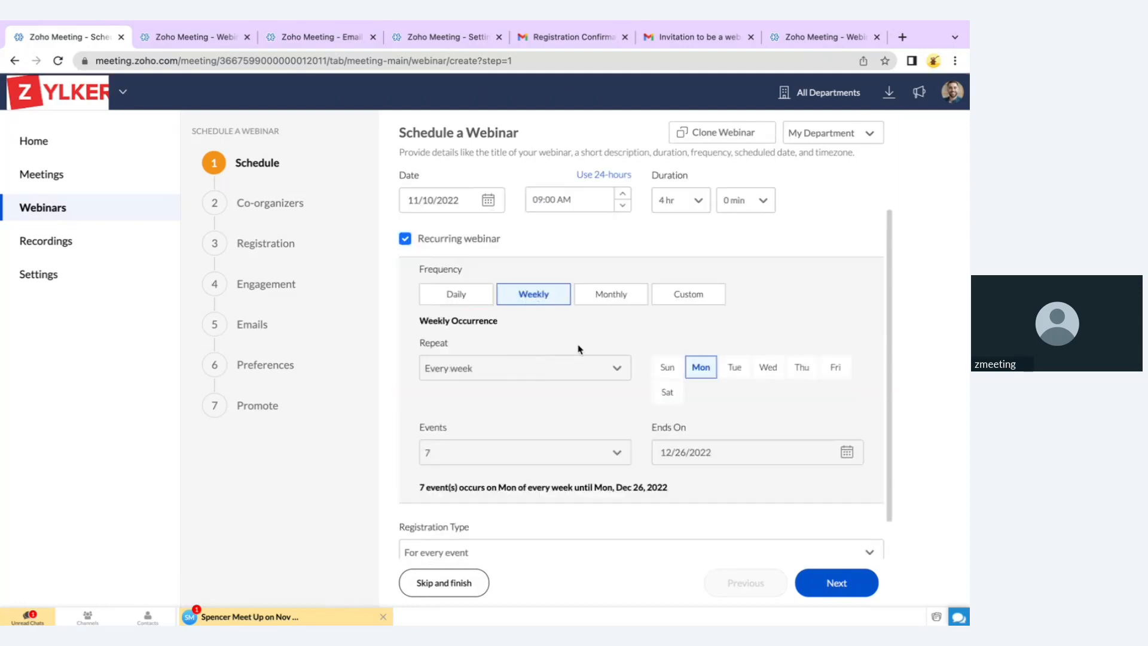
{"action": "left_click", "coordinate": [768, 369]}
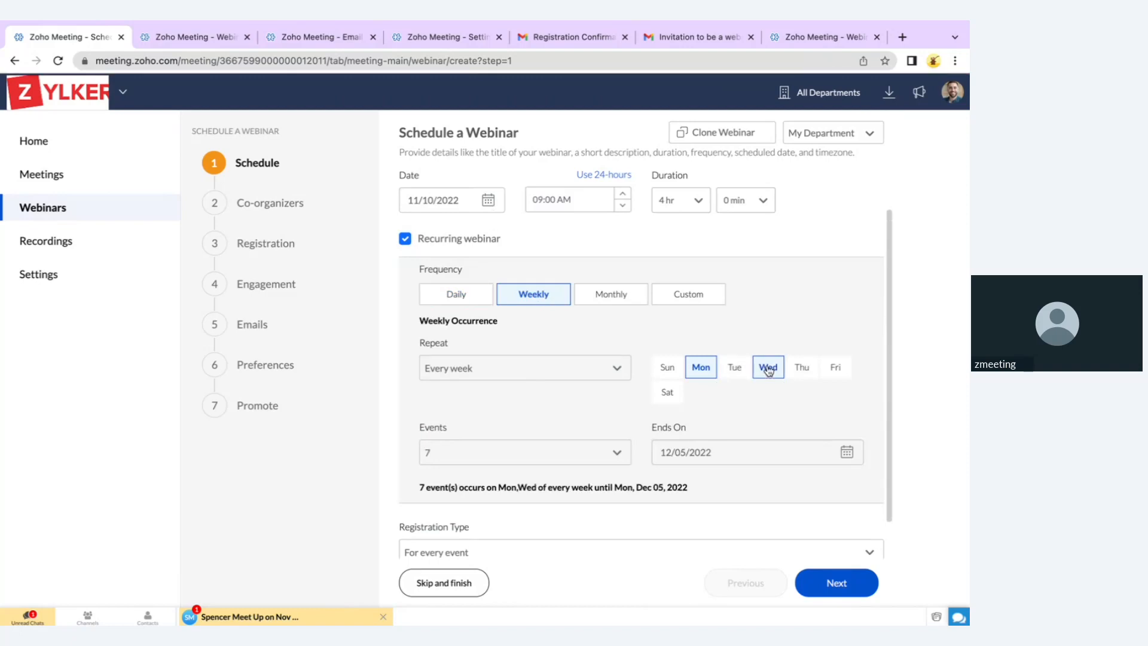
{"action": "scroll", "coordinate": [610, 512], "scroll_direction": "down", "scroll_amount": 2}
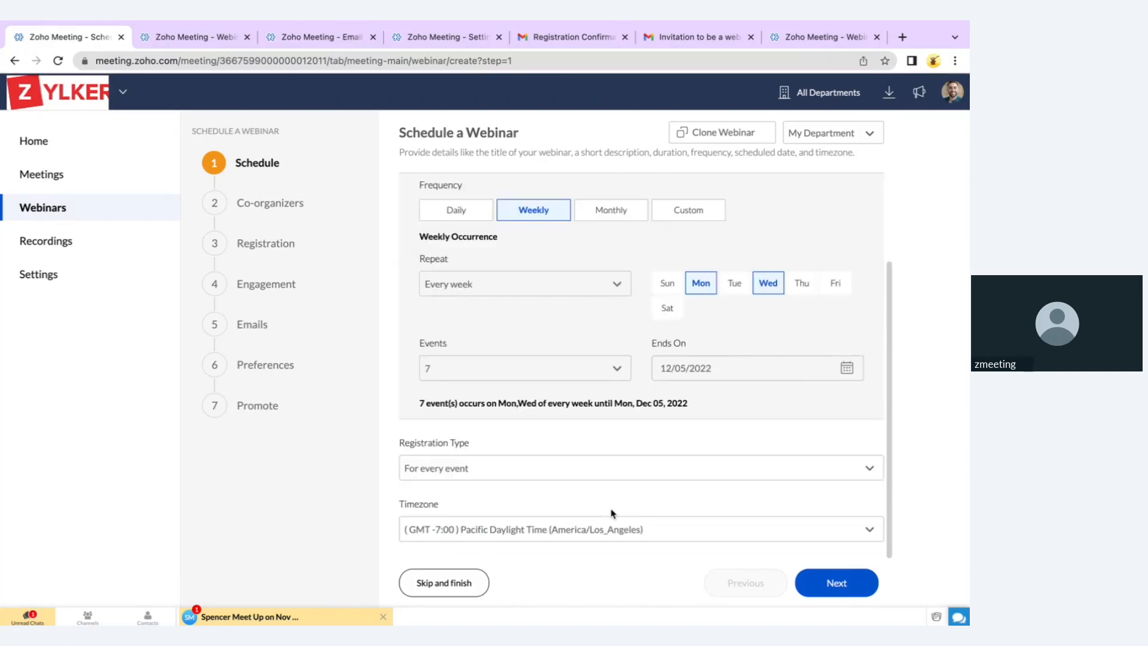
Require registration only once, turn recurring off, and continue to the co-organizers step
{"action": "left_click", "coordinate": [503, 466]}
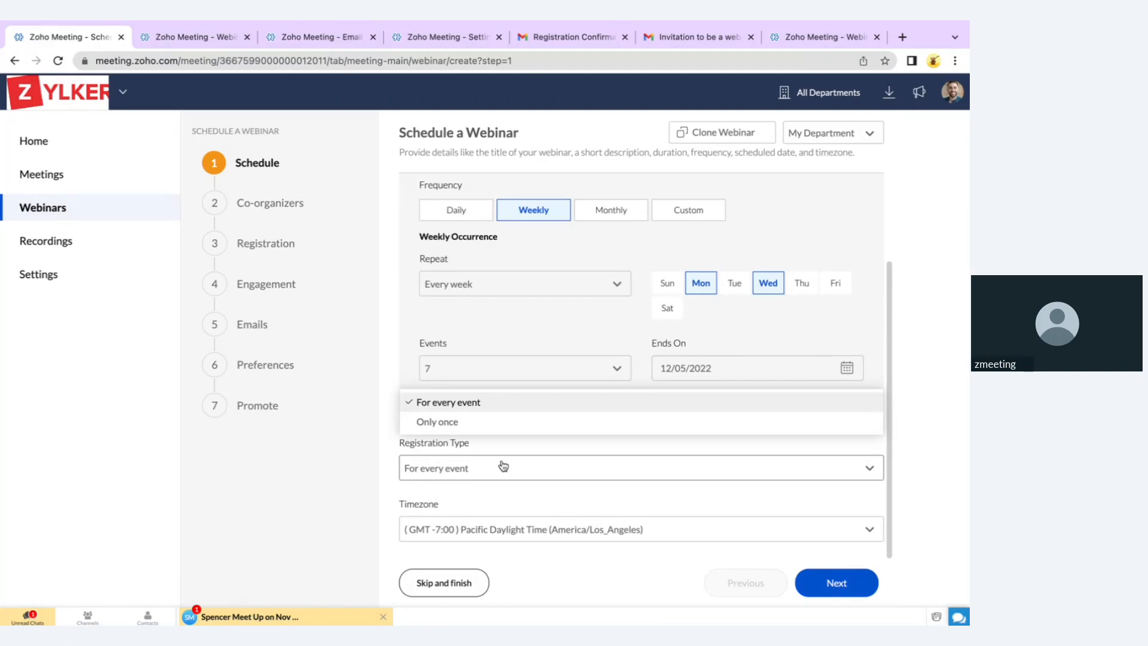
{"action": "left_click", "coordinate": [495, 422]}
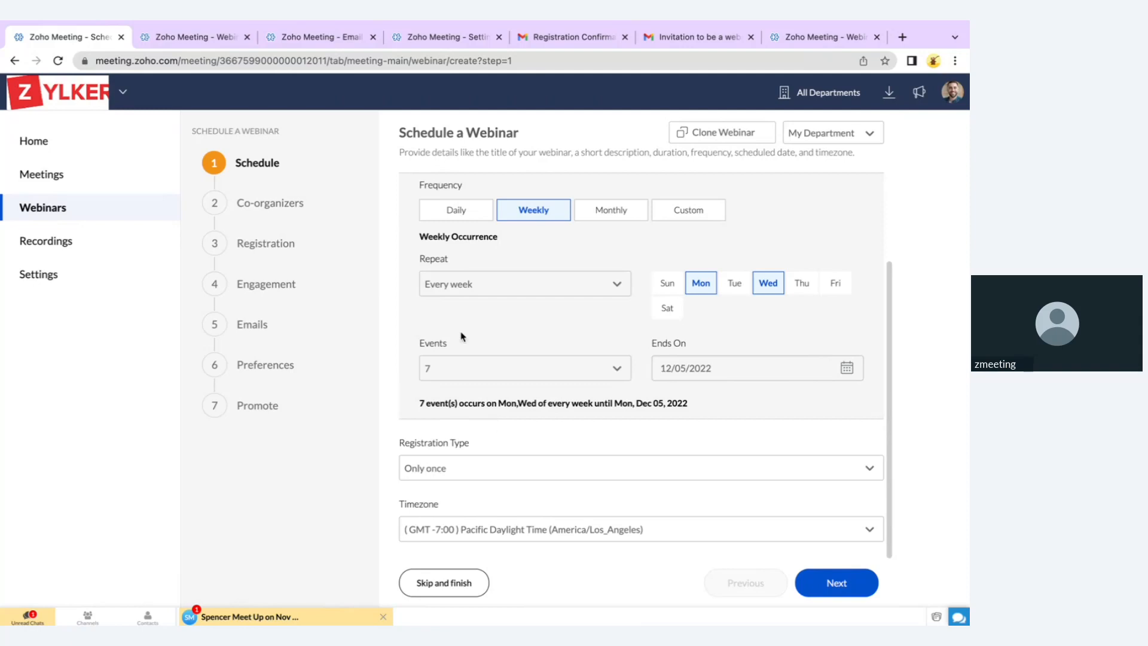
{"action": "scroll", "coordinate": [469, 303], "scroll_direction": "up", "scroll_amount": 5}
{"action": "left_click", "coordinate": [405, 382]}
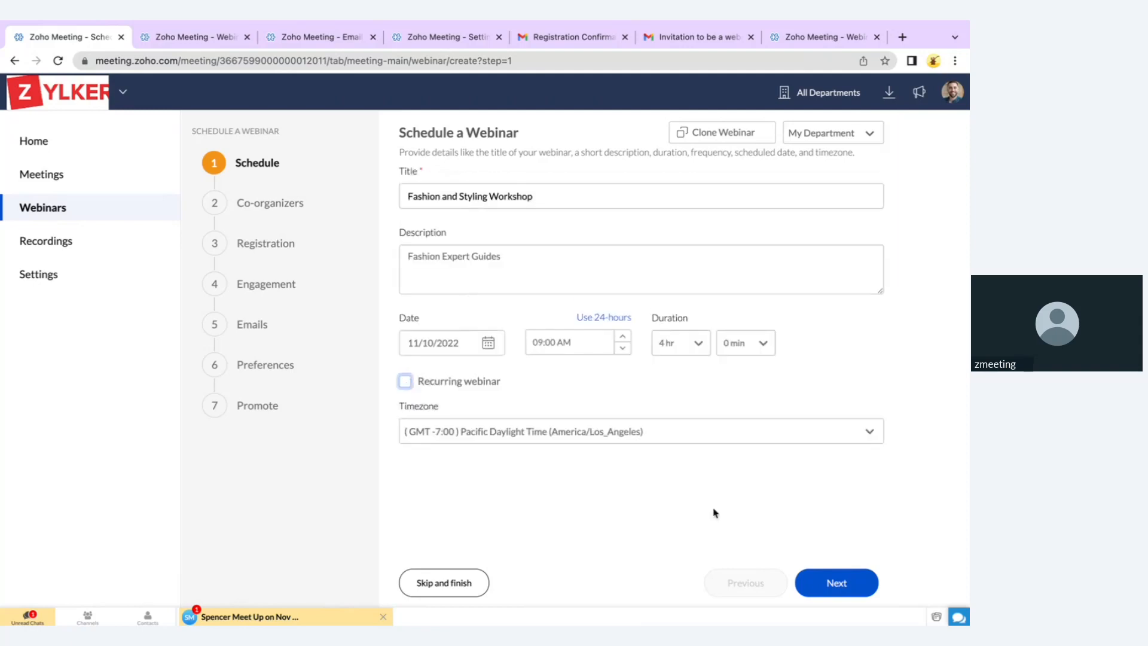
{"action": "left_click", "coordinate": [836, 585]}
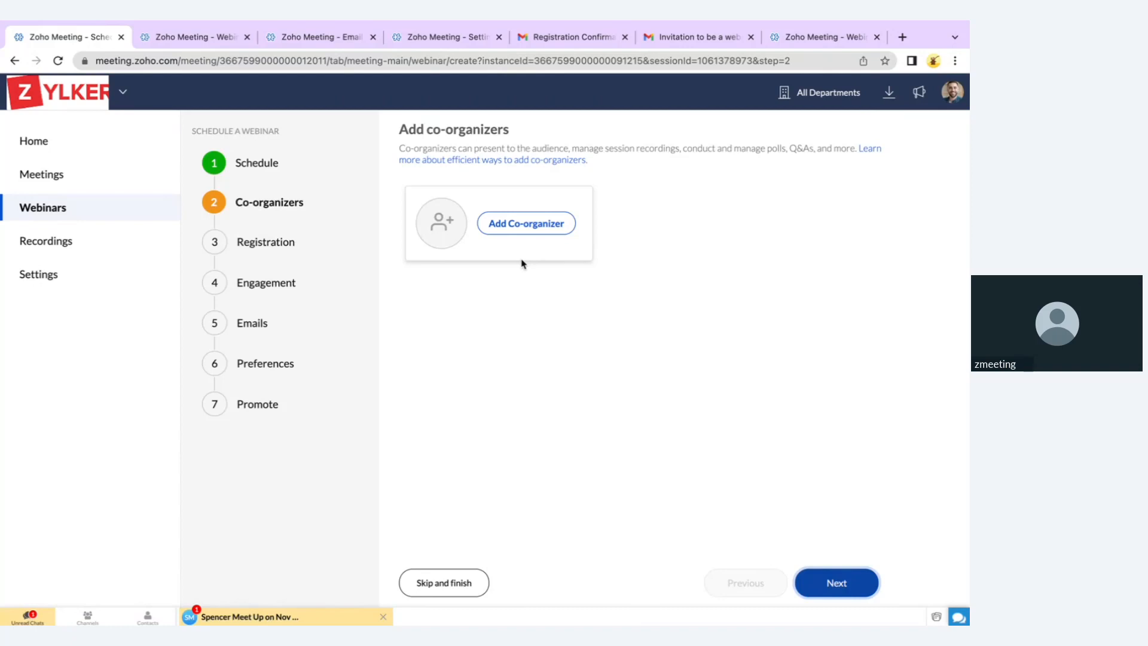
Add a co-organizer with their e-mail address and name, then view the invitation e-mail in Gmail
{"action": "left_click", "coordinate": [512, 225]}
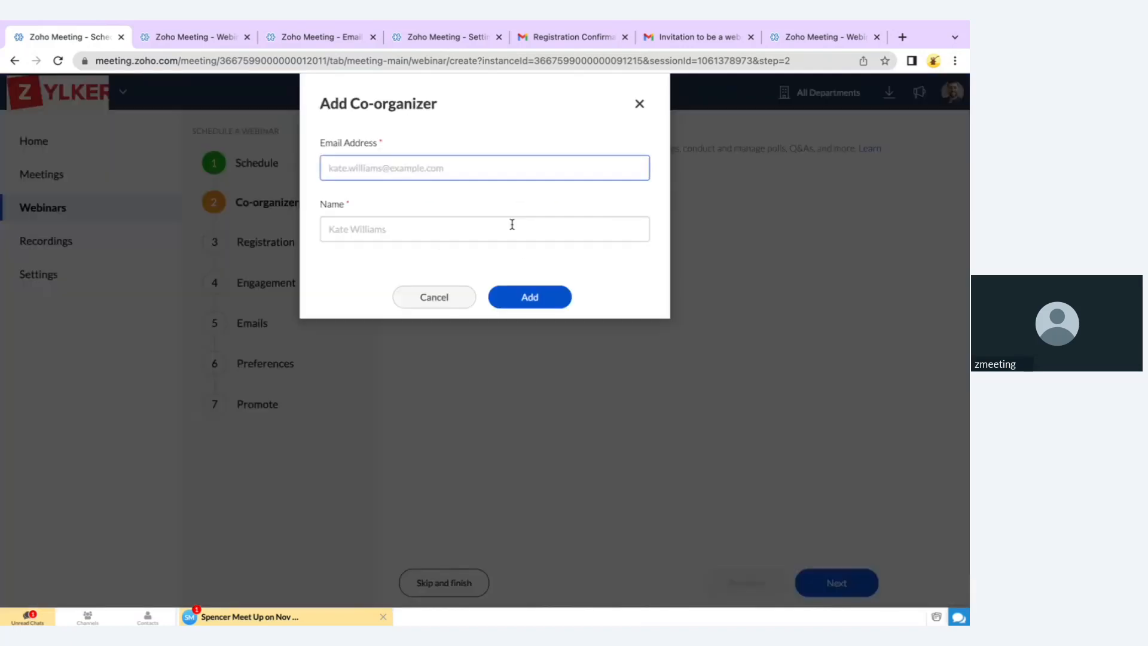
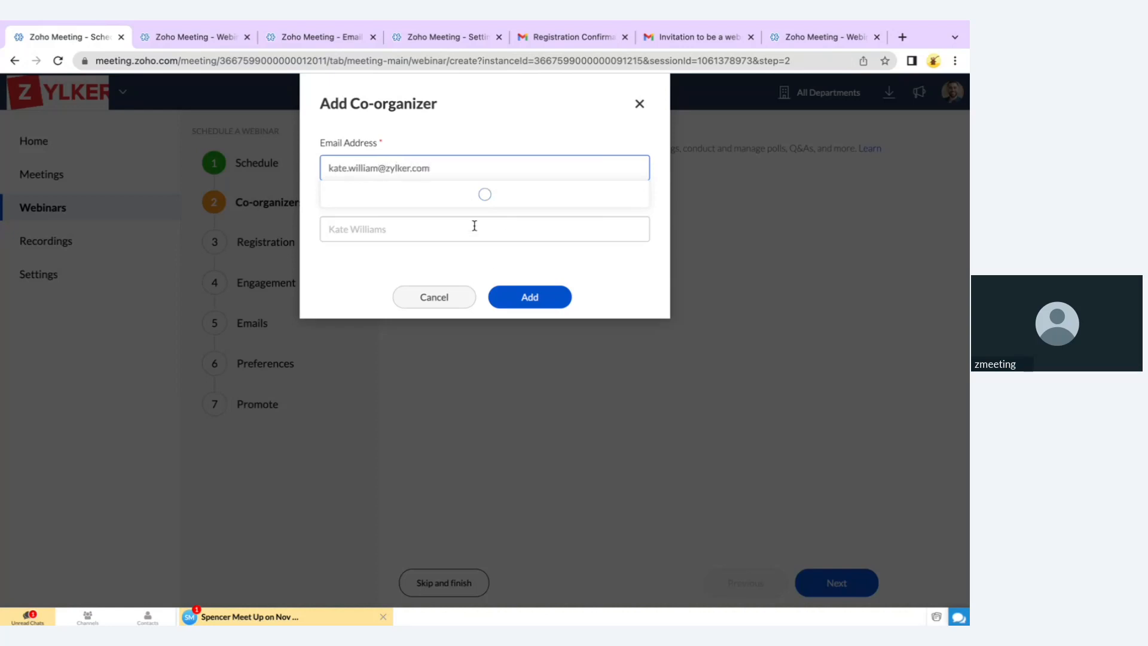
{"action": "left_click", "coordinate": [474, 225]}
{"action": "type", "text": "Kate"}
{"action": "left_click", "coordinate": [551, 293]}
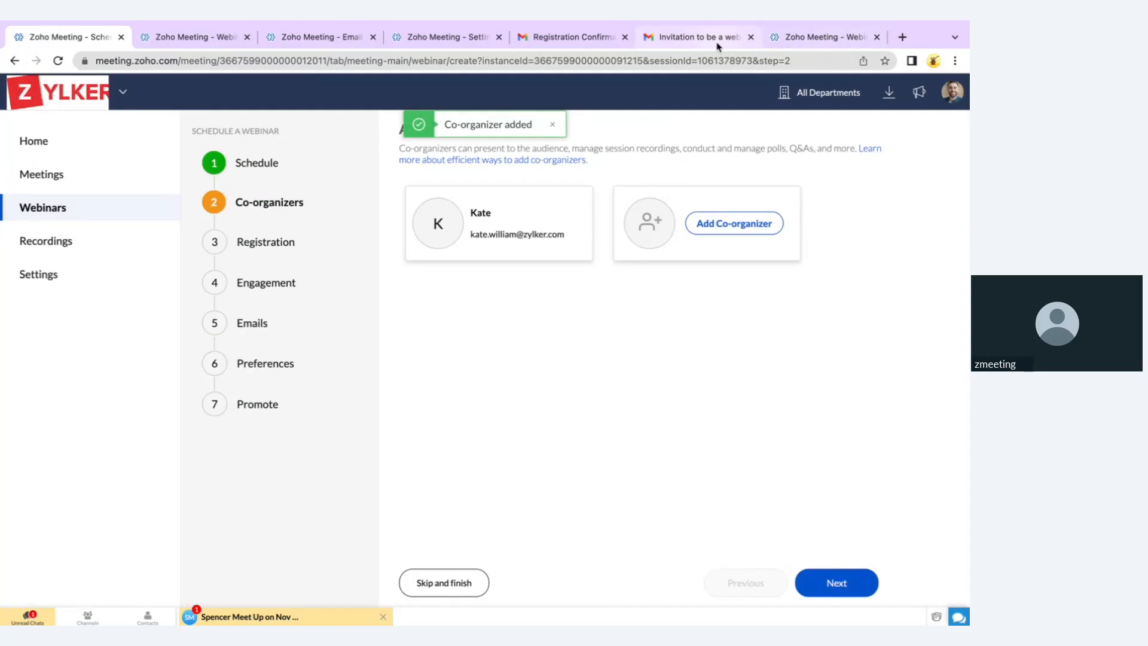
{"action": "left_click", "coordinate": [718, 45]}
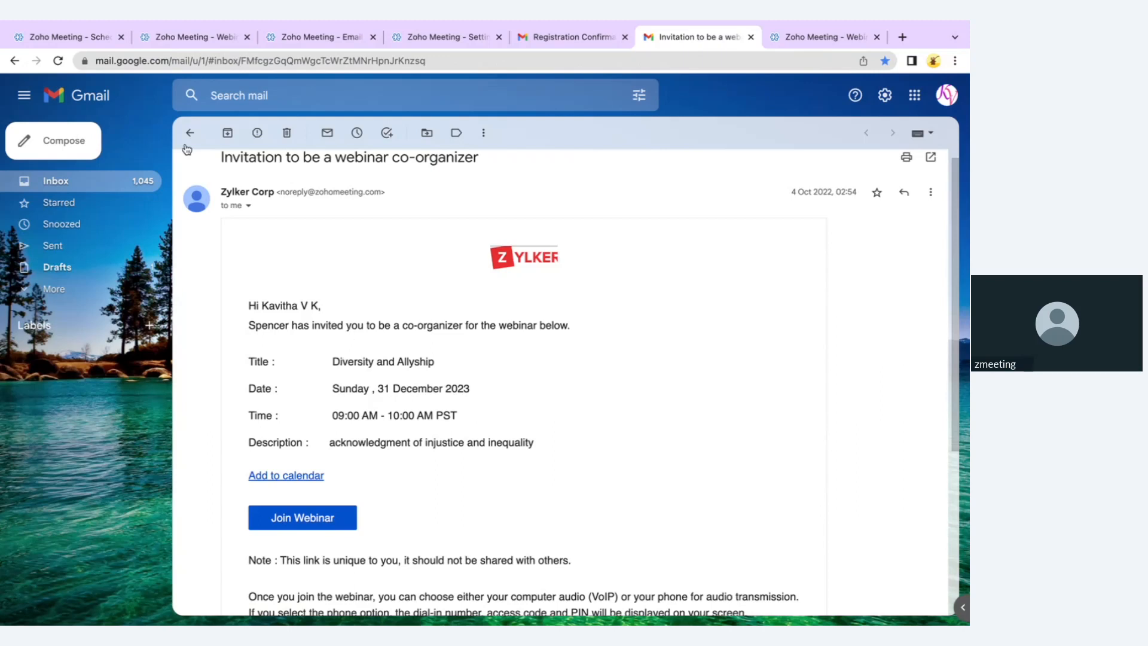
Return to the Zoho Meeting tab and schedule the webinar with Skip and finish
{"action": "left_click", "coordinate": [85, 33]}
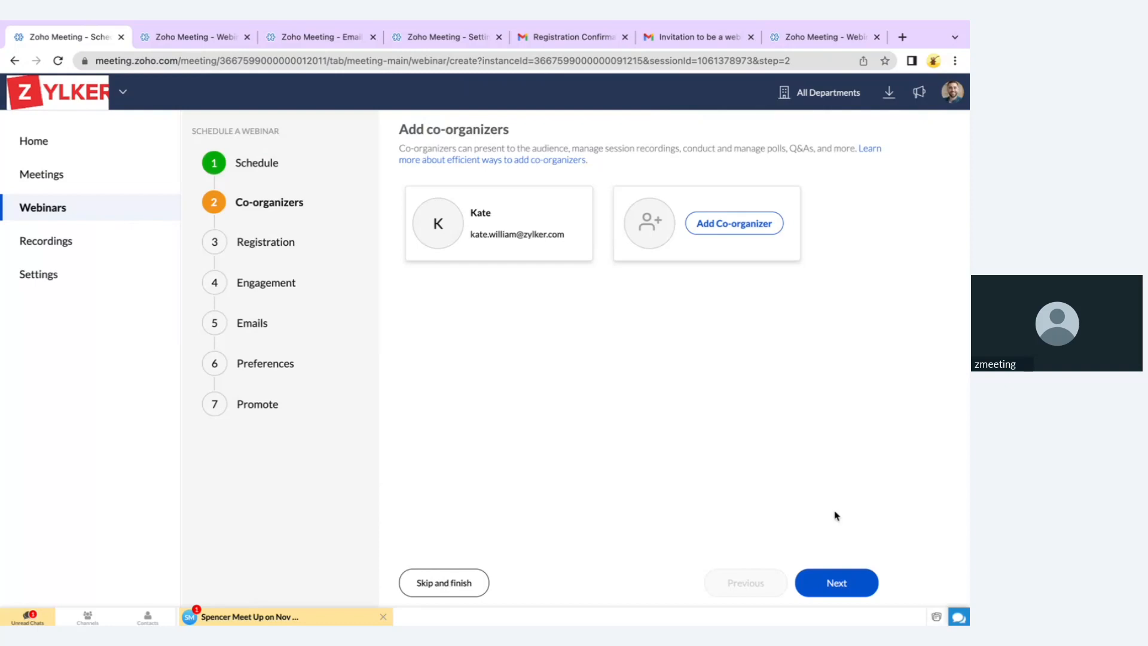
{"action": "left_click", "coordinate": [448, 583]}
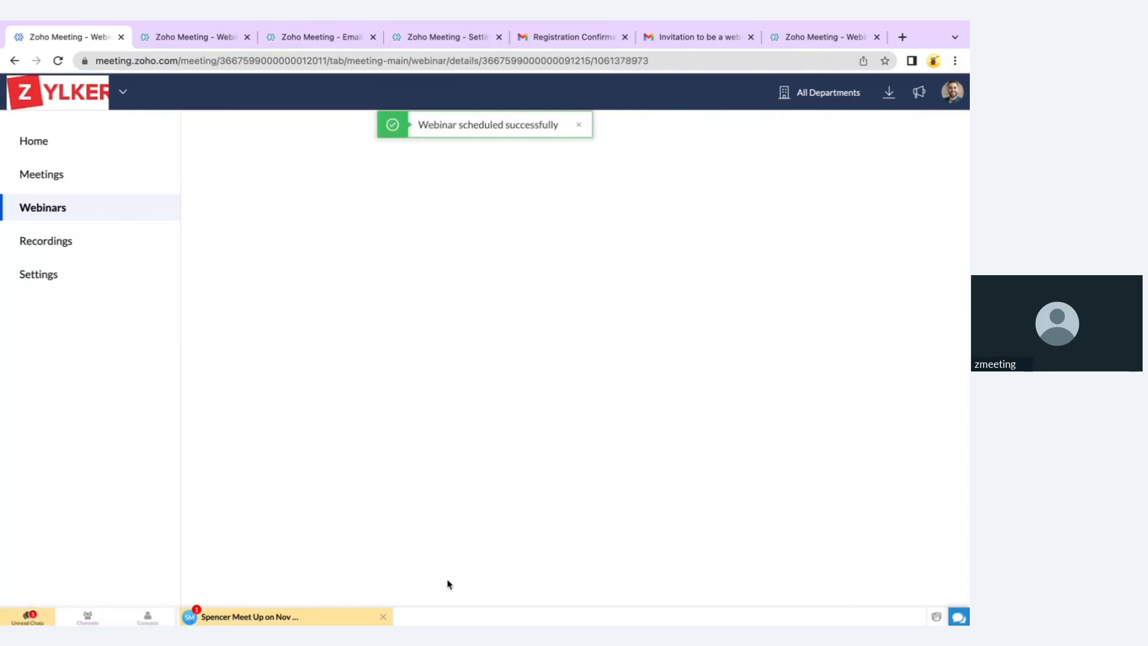
Switch to the Nov 18 Fashion and Styling Workshop, close the new webinar's tab, and scroll through its details
{"action": "left_click", "coordinate": [203, 37]}
{"action": "left_click", "coordinate": [122, 37]}
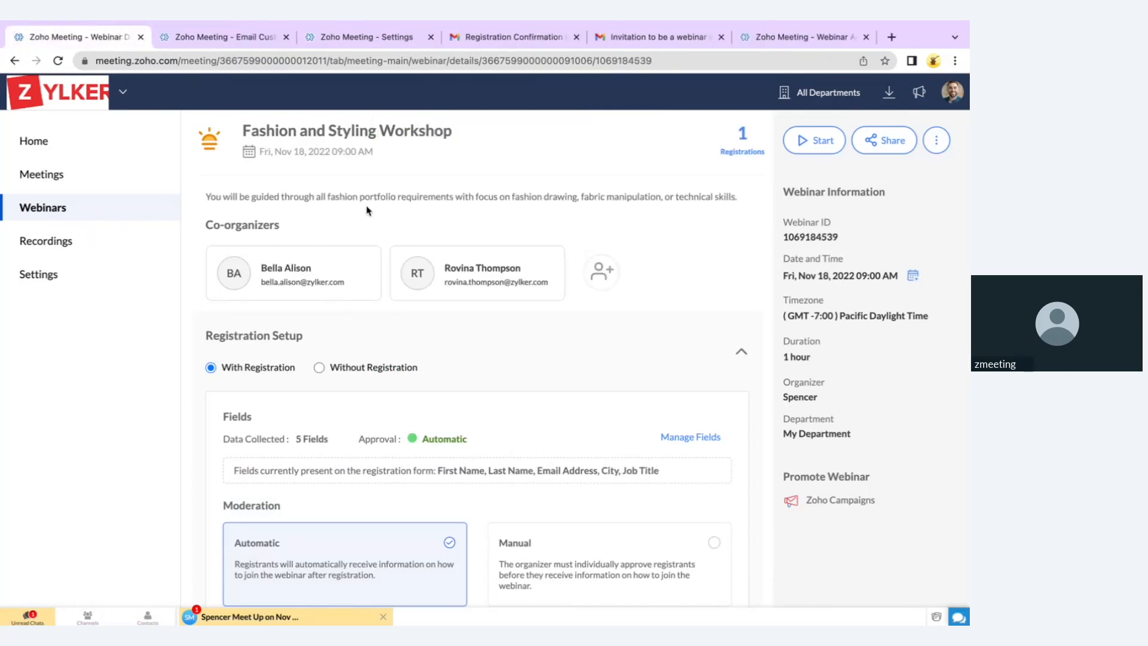
{"action": "double_click", "coordinate": [806, 399]}
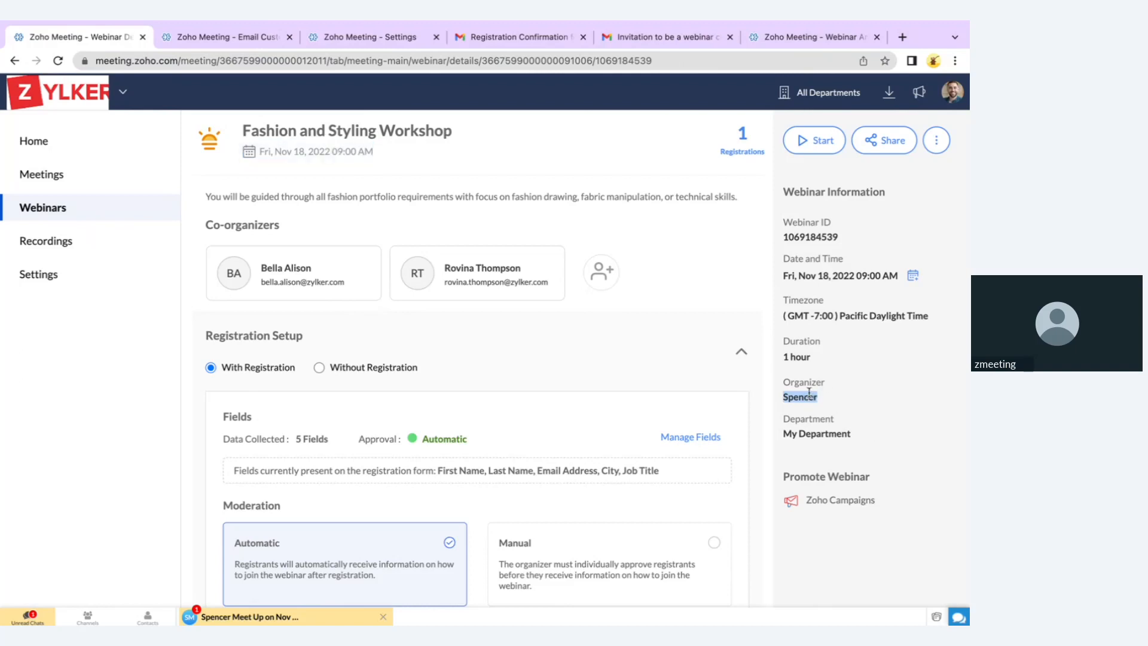
{"action": "scroll", "coordinate": [551, 443], "scroll_direction": "down", "scroll_amount": 10}
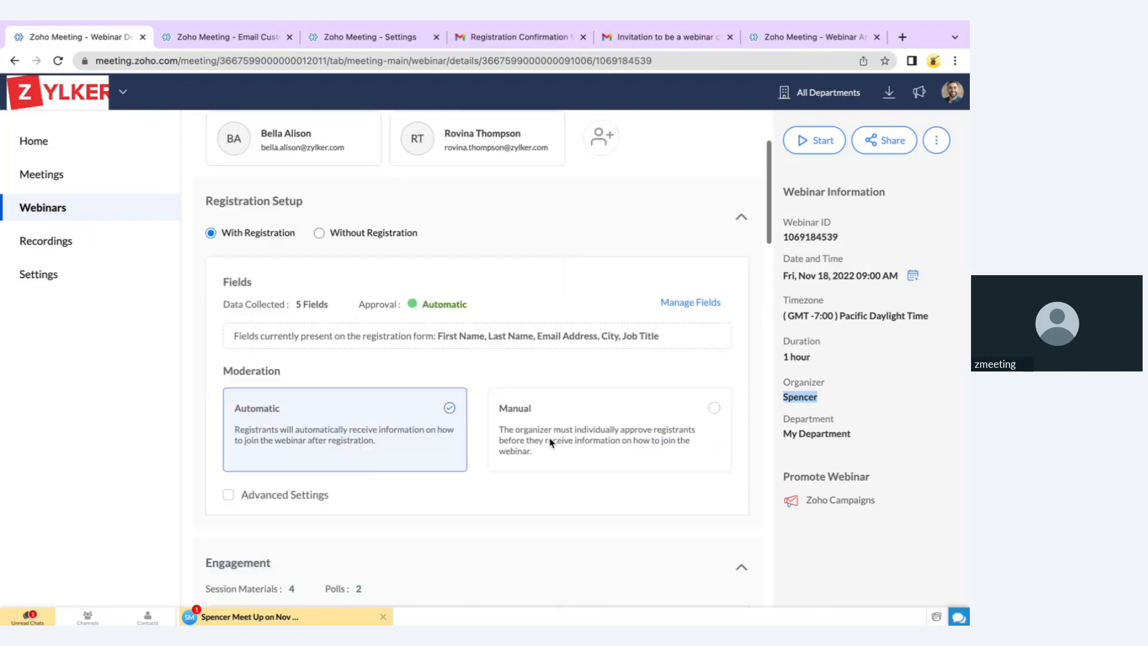
{"action": "scroll", "coordinate": [551, 443], "scroll_direction": "down", "scroll_amount": 10}
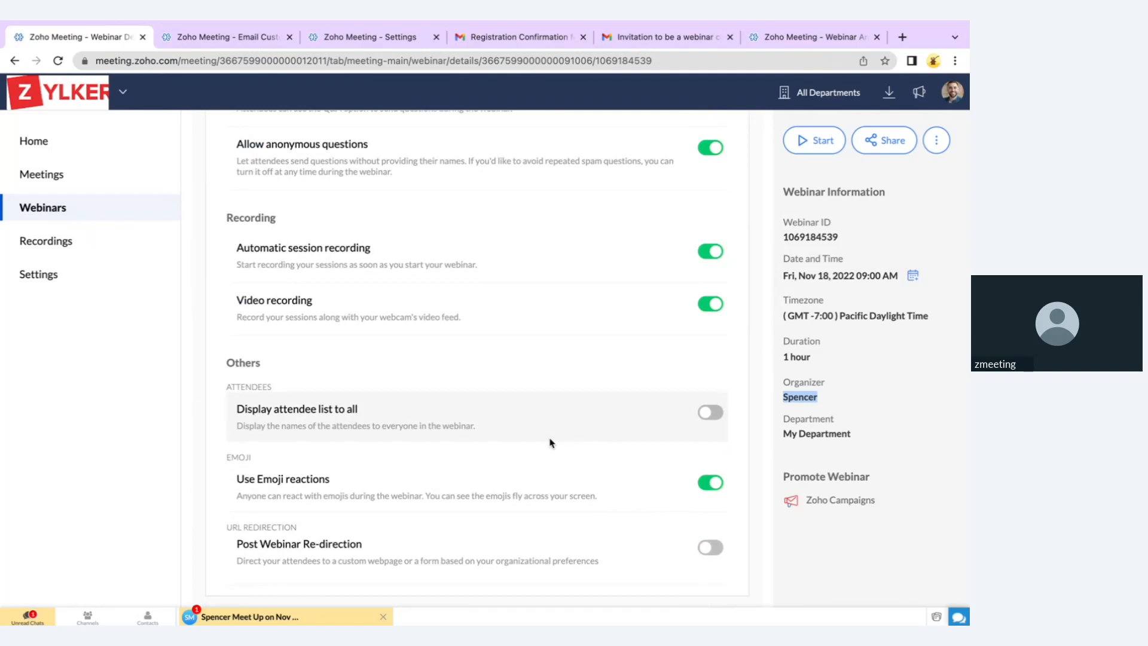
{"action": "scroll", "coordinate": [545, 341], "scroll_direction": "up", "scroll_amount": 8}
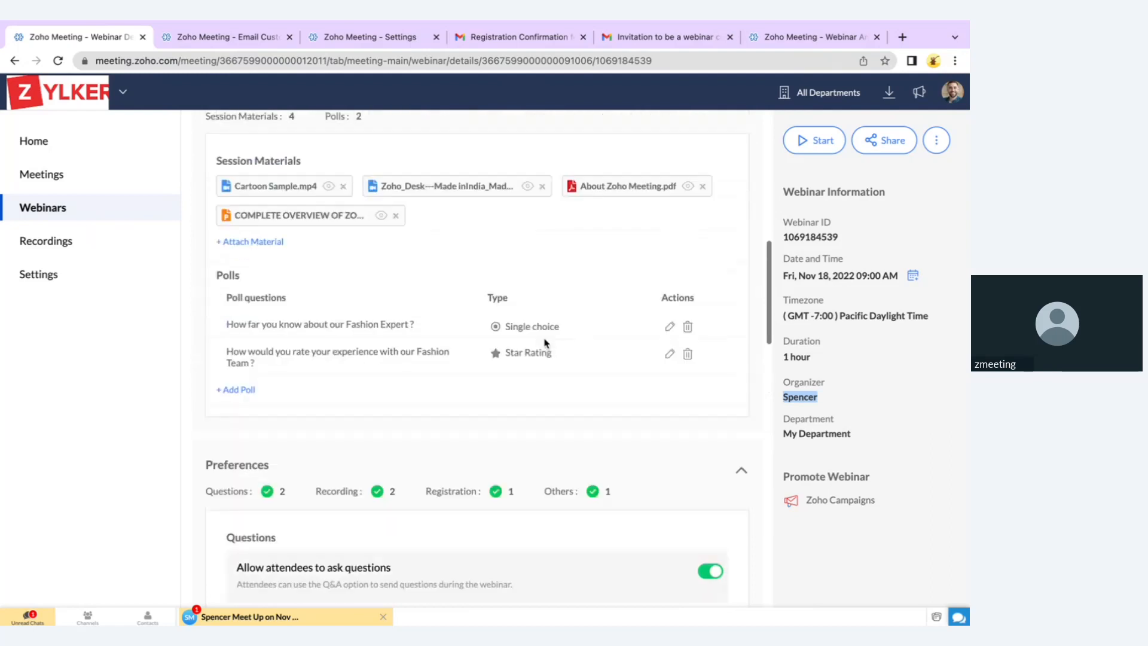
{"action": "scroll", "coordinate": [544, 342], "scroll_direction": "up", "scroll_amount": 10}
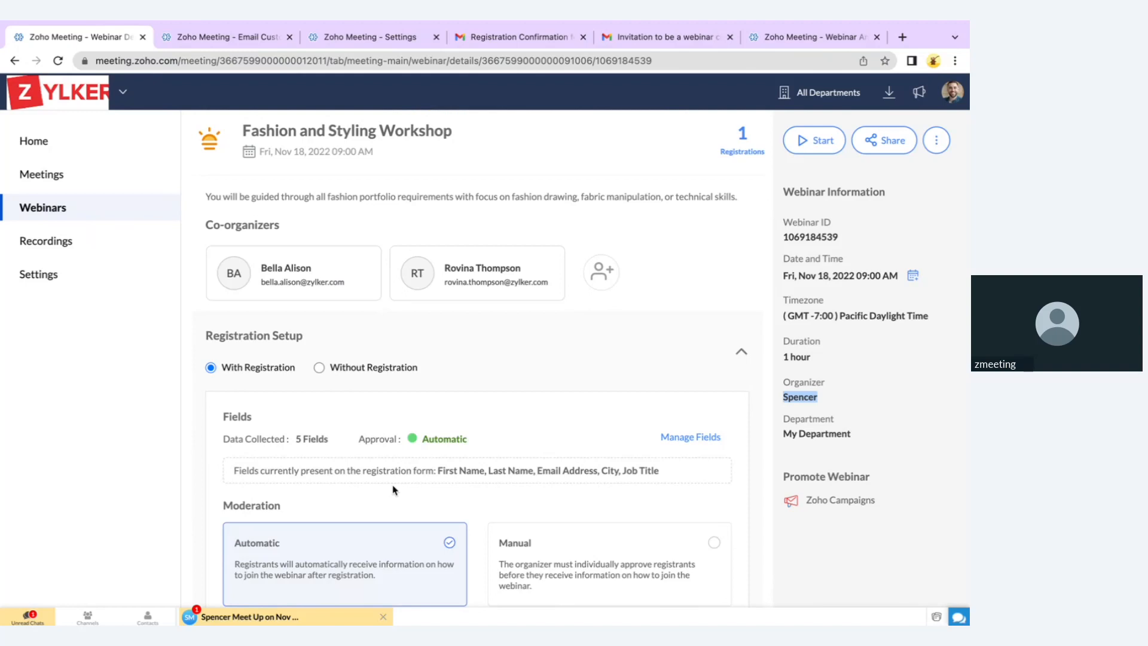
Copy the webinar link from the sharing options
{"action": "left_click", "coordinate": [890, 149]}
{"action": "left_click", "coordinate": [875, 183]}
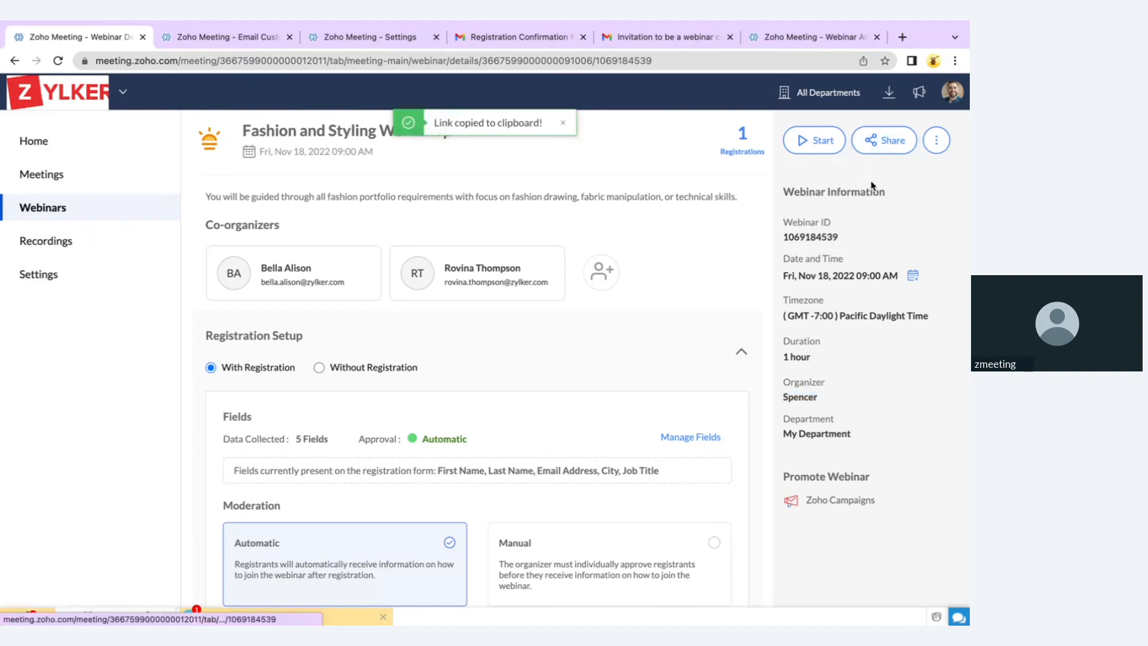
{"action": "left_click", "coordinate": [890, 142]}
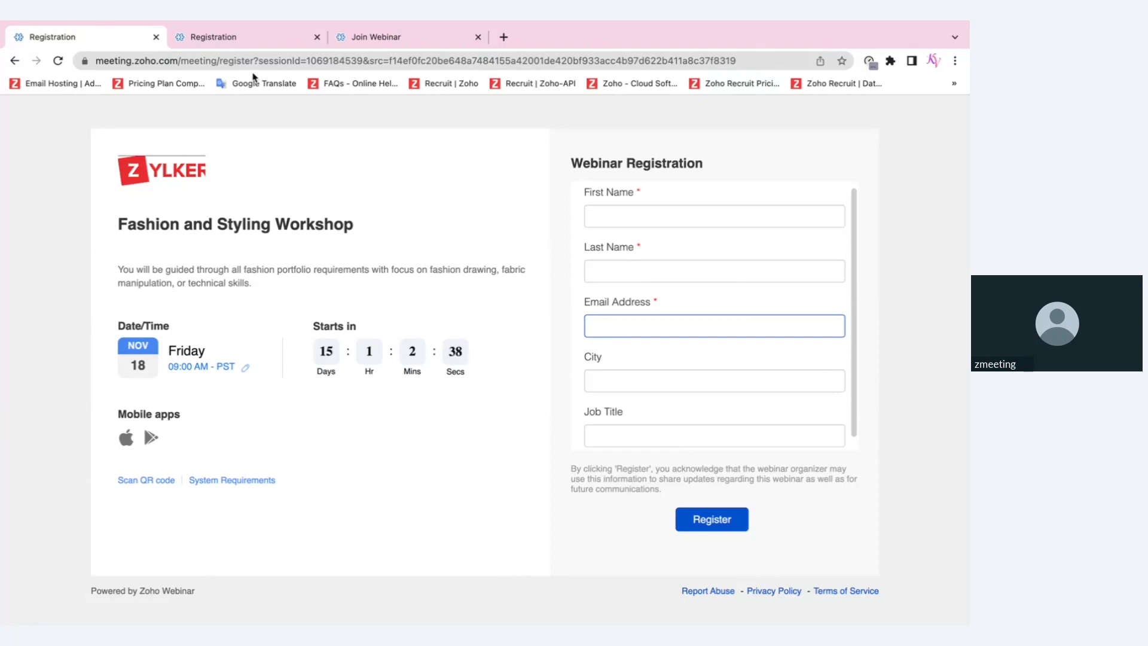
Compare the Thanks for registering page against the blank registration form
{"action": "left_click", "coordinate": [246, 37]}
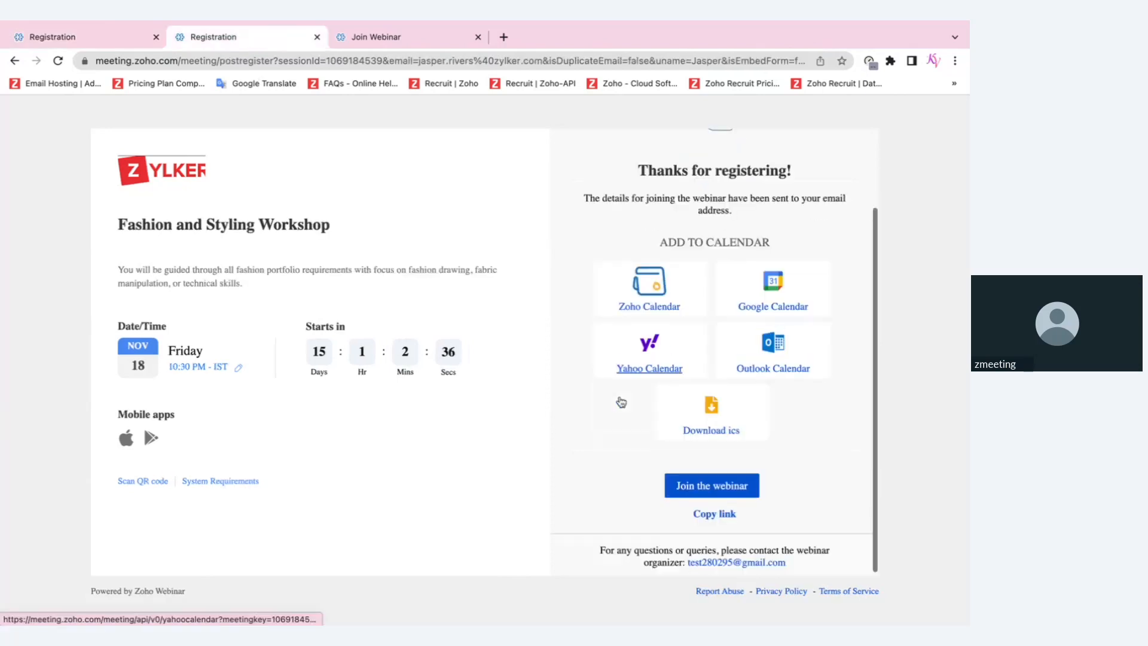
{"action": "scroll", "coordinate": [621, 401], "scroll_direction": "down", "scroll_amount": 1}
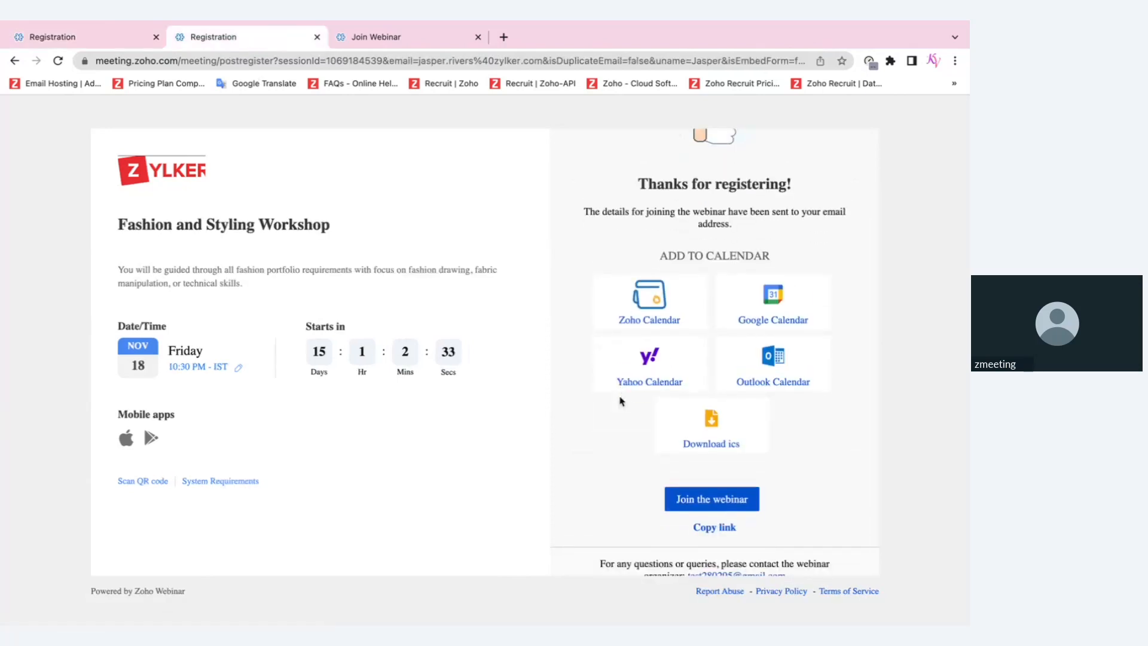
{"action": "left_click", "coordinate": [59, 37]}
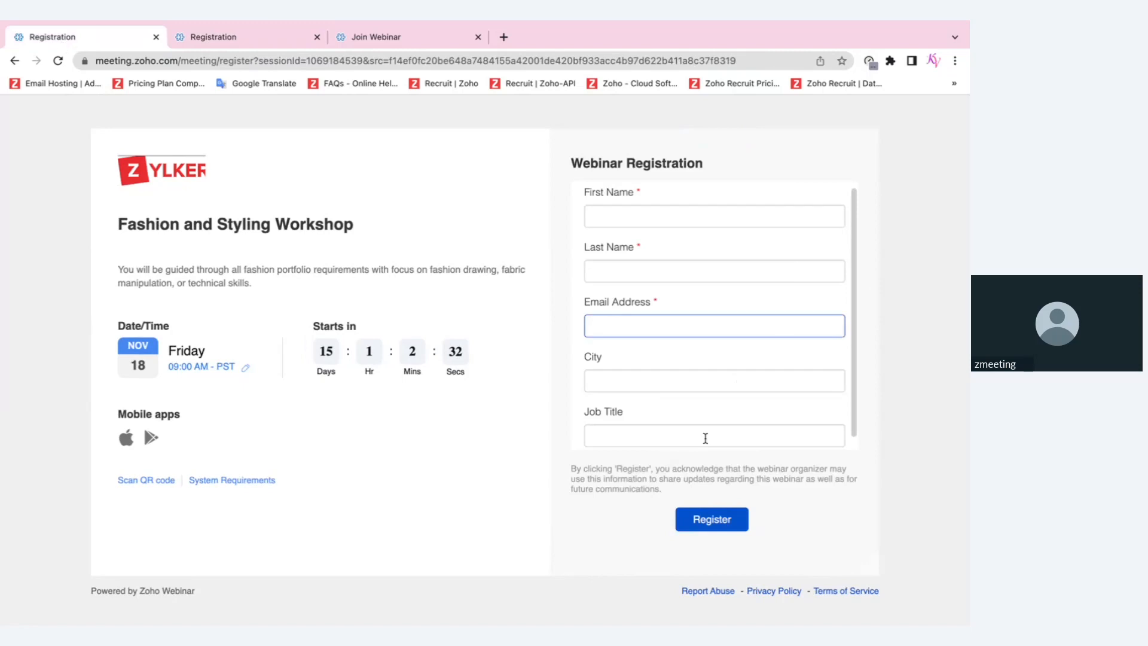
{"action": "left_click", "coordinate": [239, 71]}
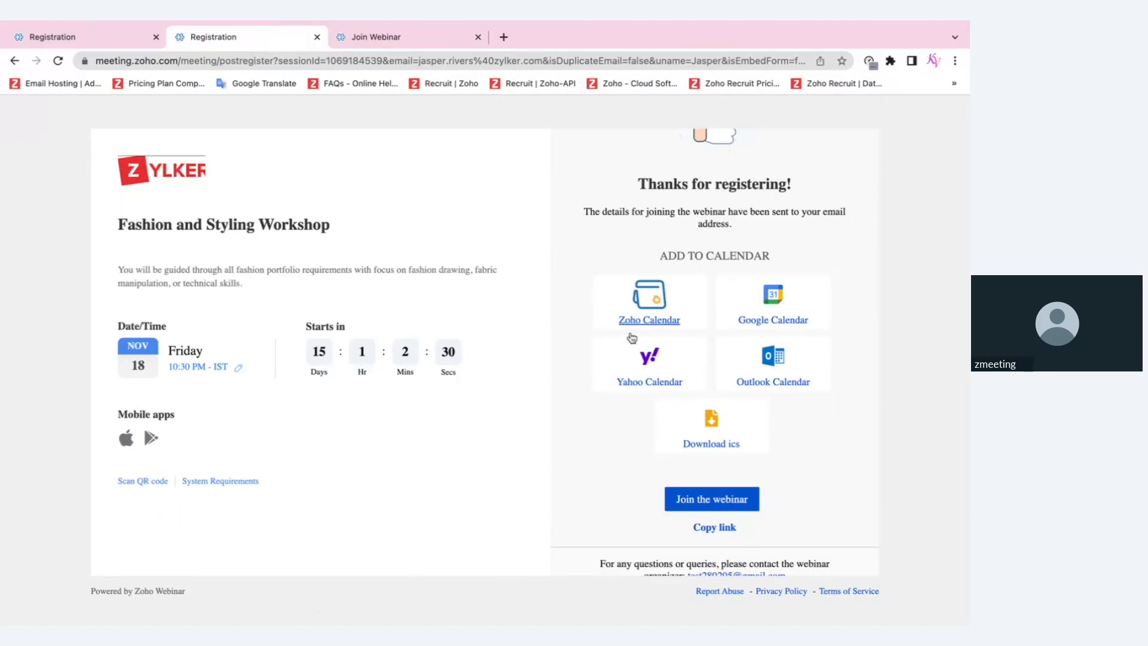
{"action": "scroll", "coordinate": [635, 347], "scroll_direction": "down", "scroll_amount": 1}
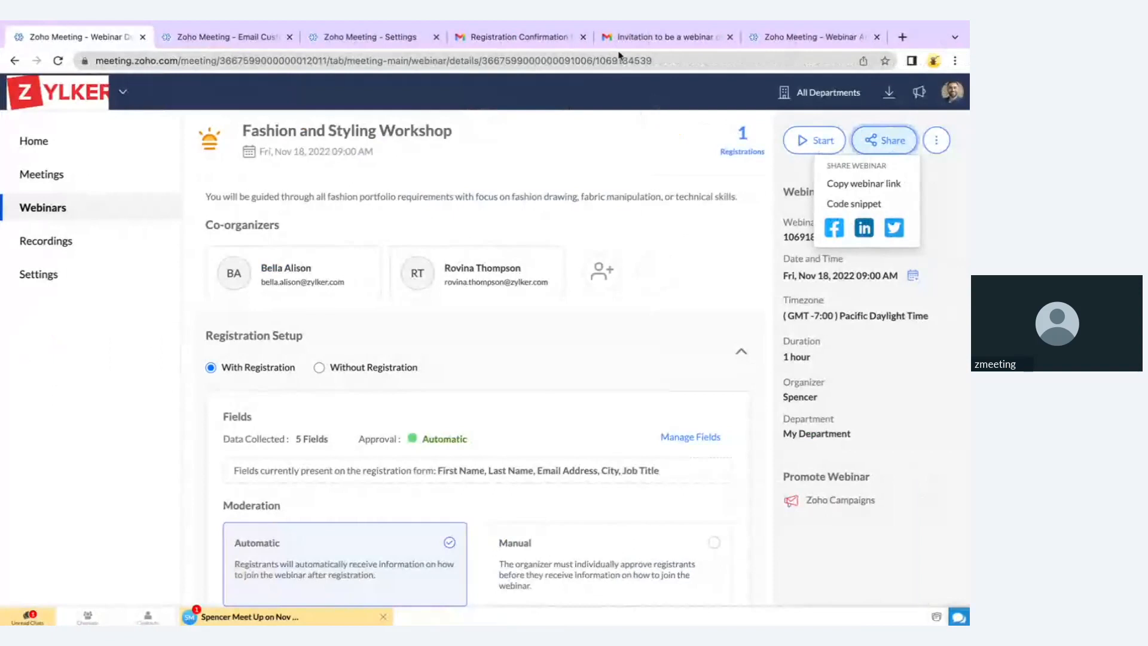
{"action": "left_click", "coordinate": [555, 37]}
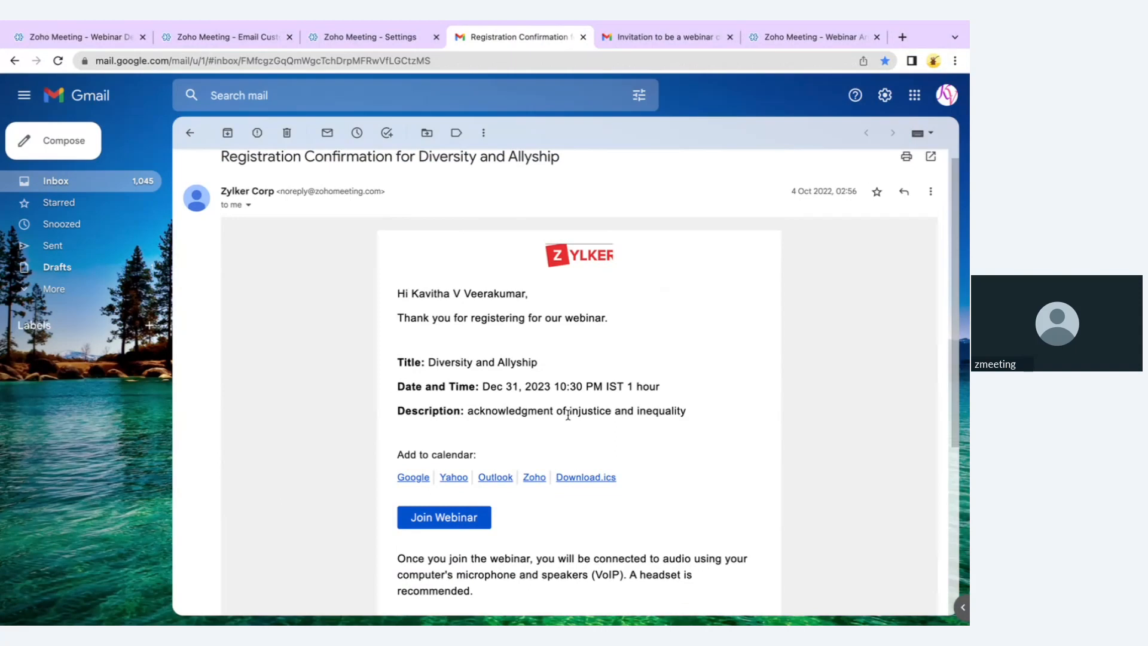
{"action": "left_click", "coordinate": [40, 37]}
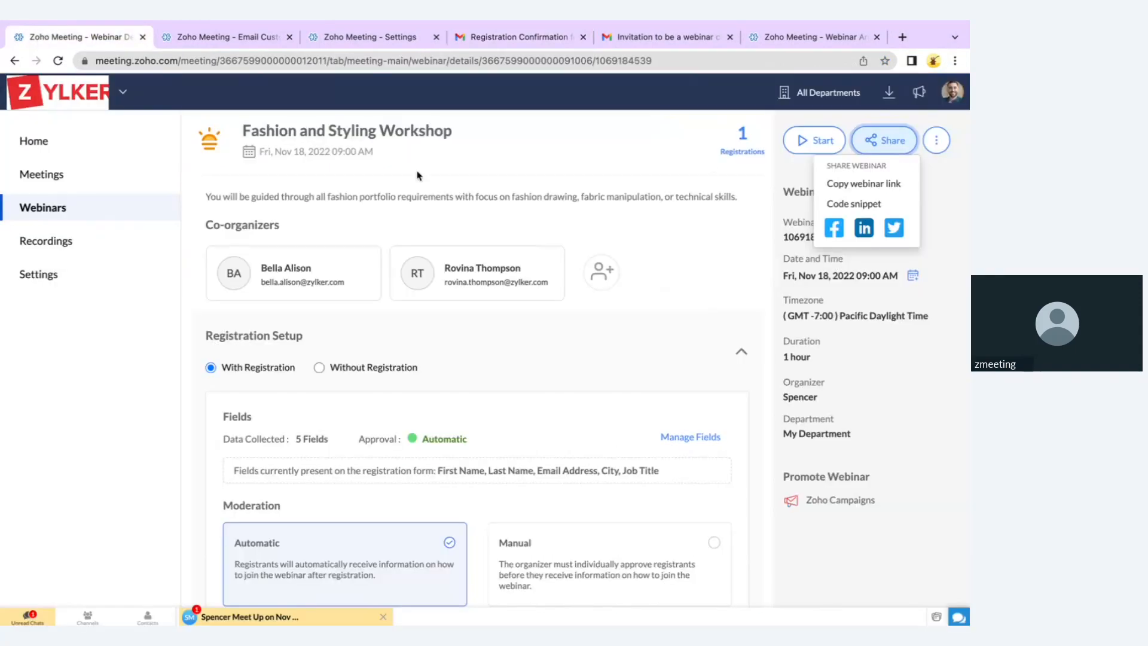
{"action": "left_click", "coordinate": [739, 157]}
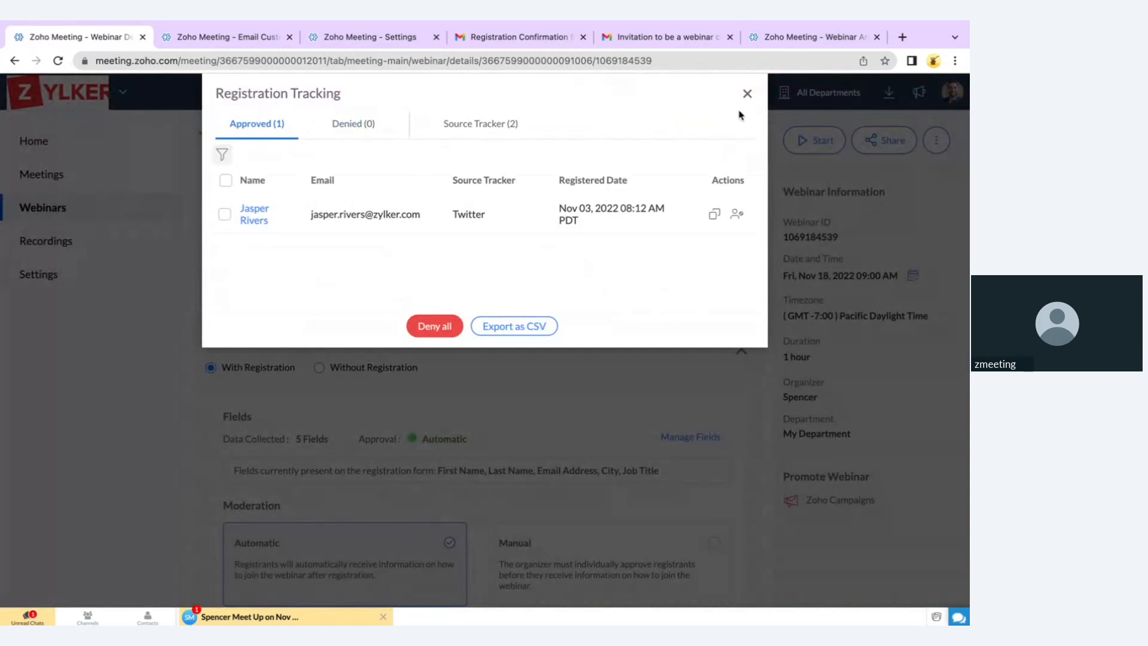
{"action": "left_click", "coordinate": [747, 93]}
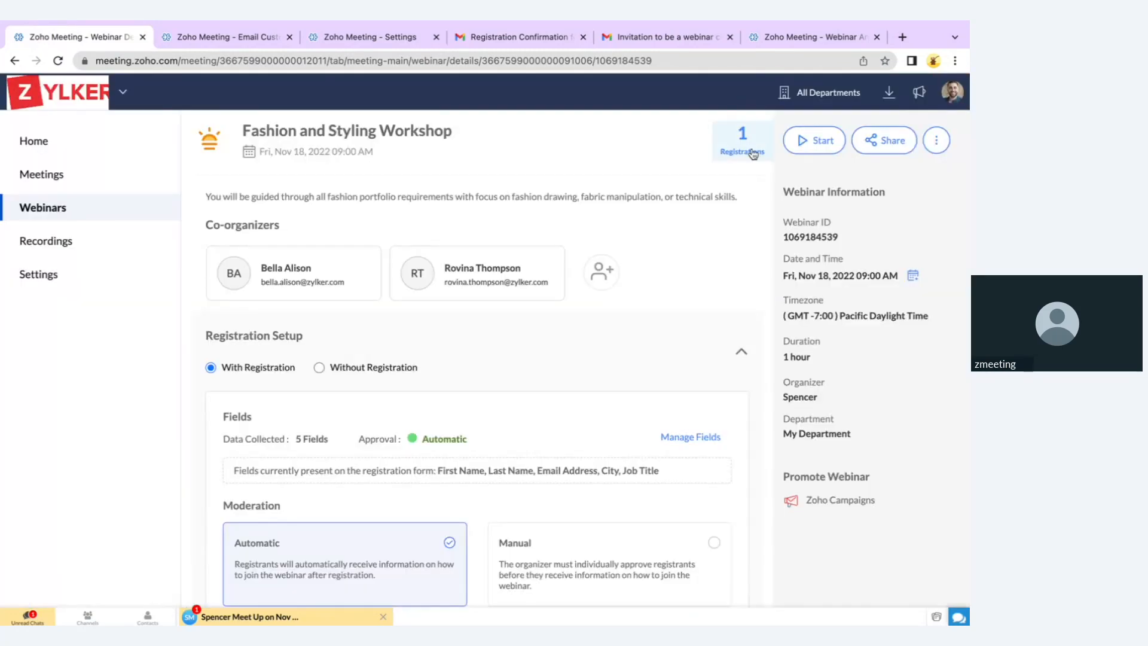
{"action": "left_click", "coordinate": [753, 154]}
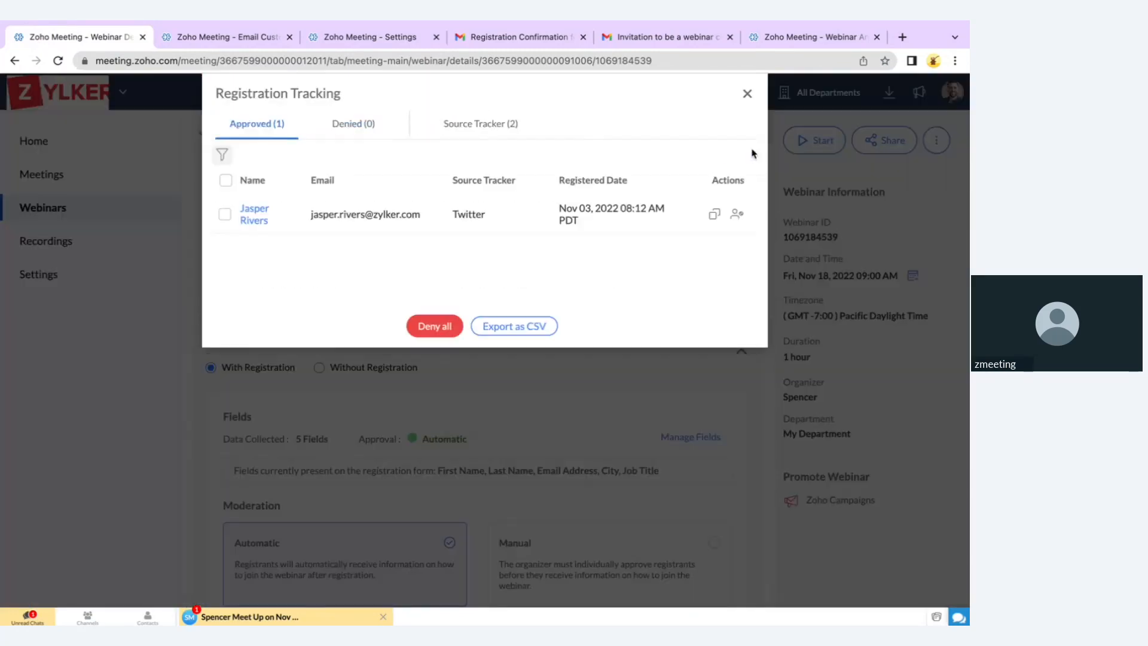
{"action": "left_click", "coordinate": [259, 220]}
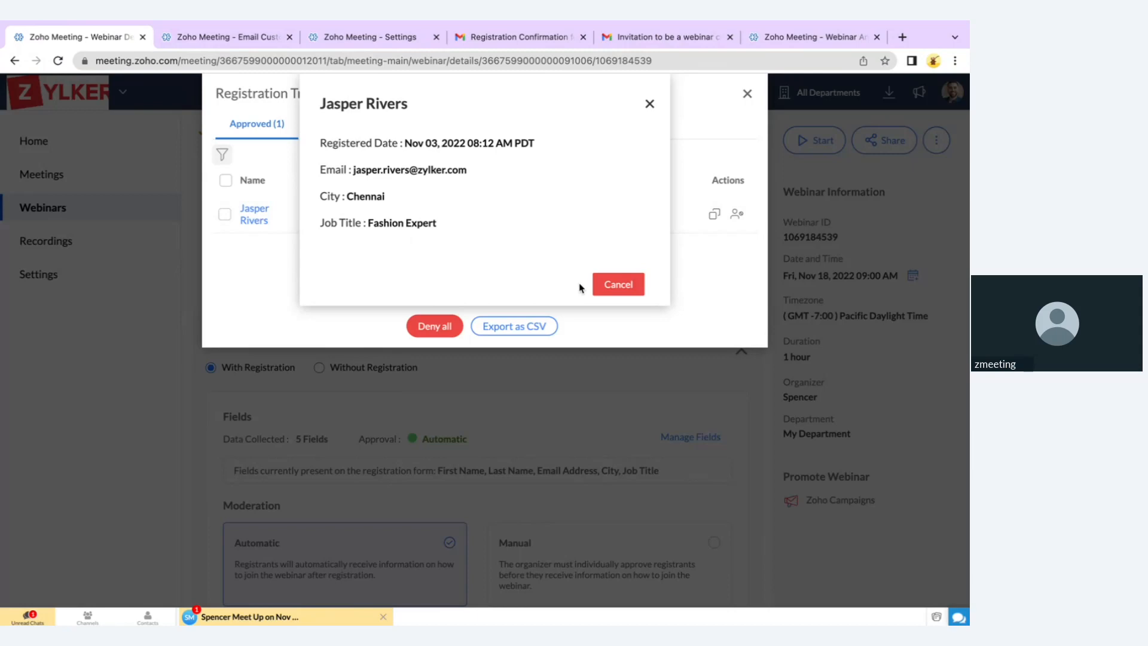
{"action": "left_click", "coordinate": [649, 103]}
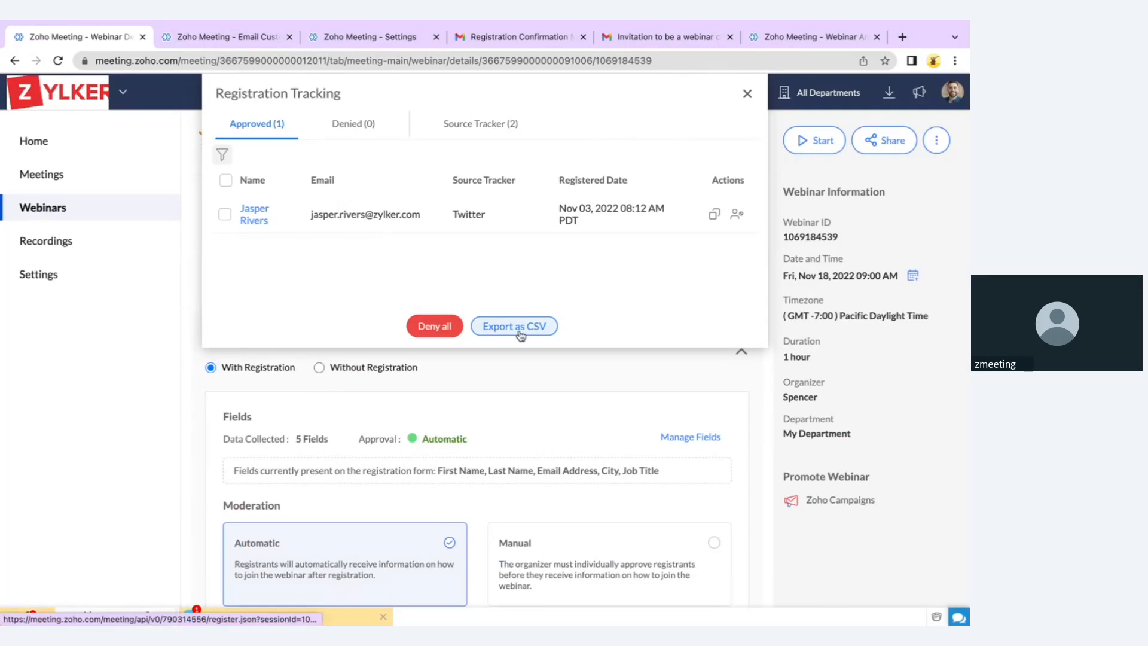
{"action": "left_click", "coordinate": [746, 94]}
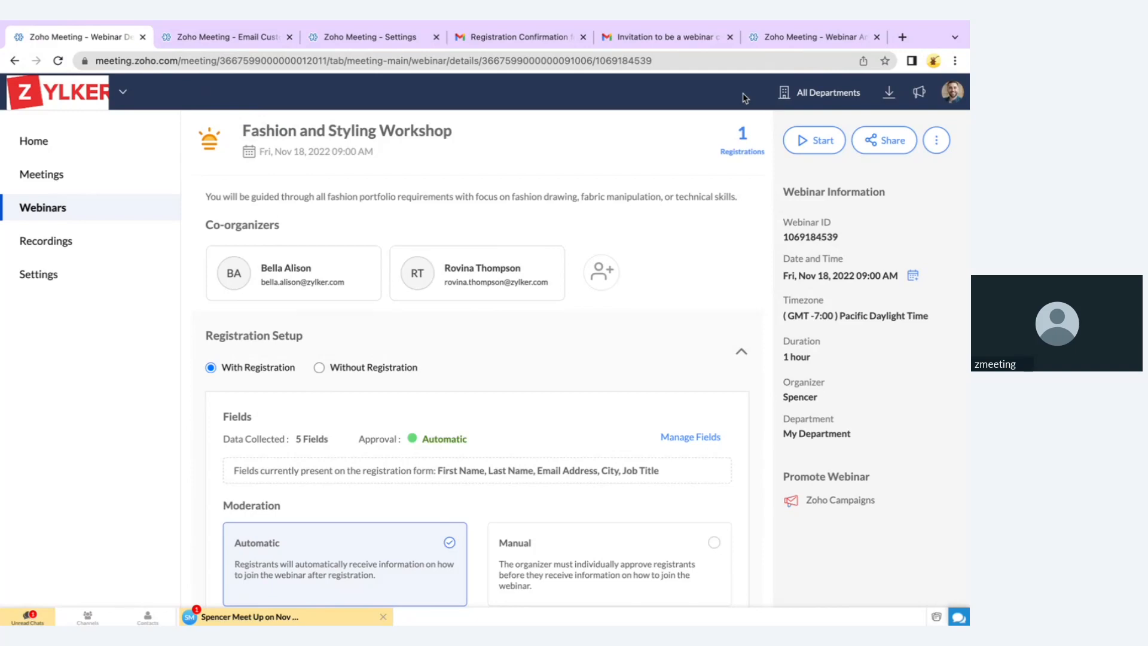
Switch to Without Registration, copy the join link, test it in another browser, then restore With Registration
{"action": "left_click", "coordinate": [372, 367]}
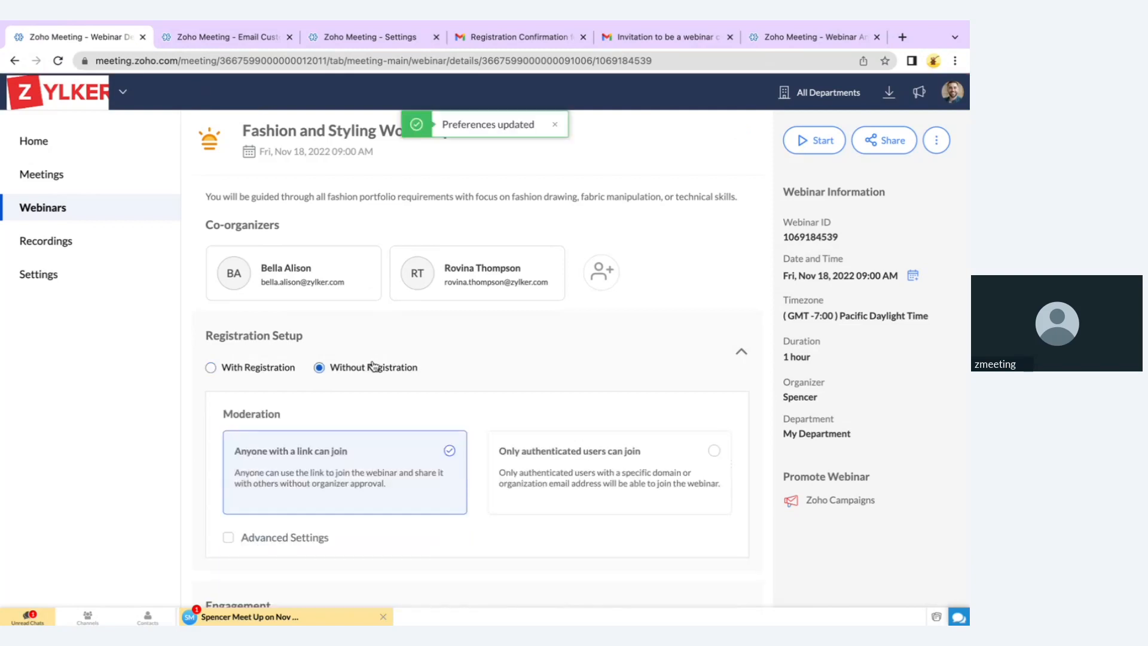
{"action": "left_click", "coordinate": [889, 141]}
{"action": "left_click", "coordinate": [878, 183]}
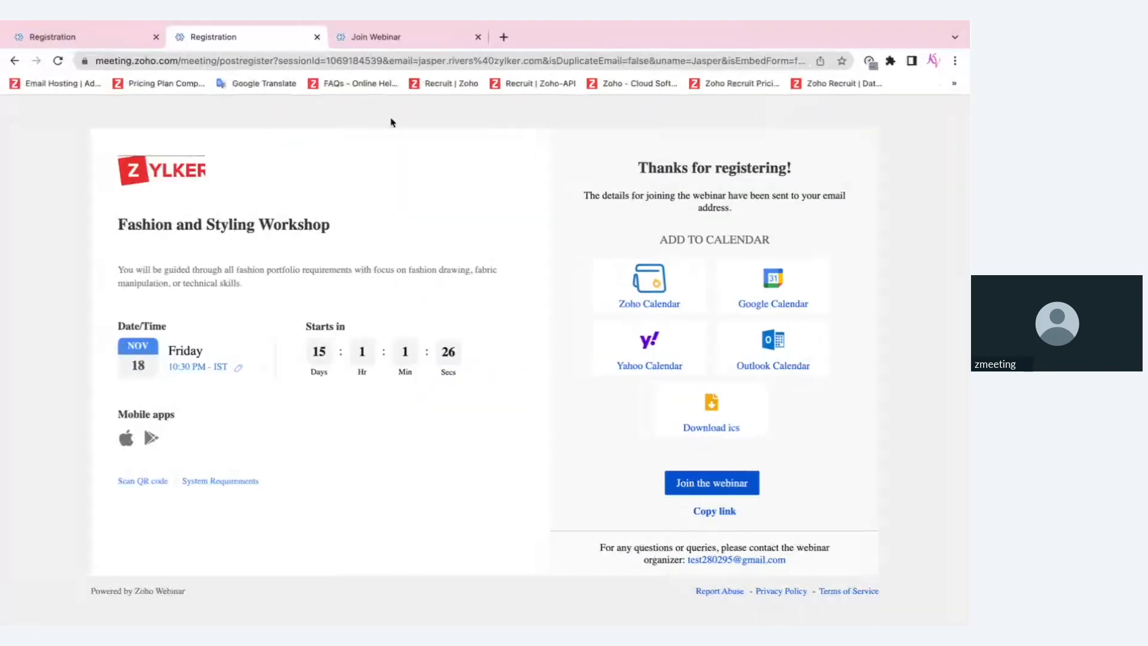
{"action": "left_click", "coordinate": [426, 40]}
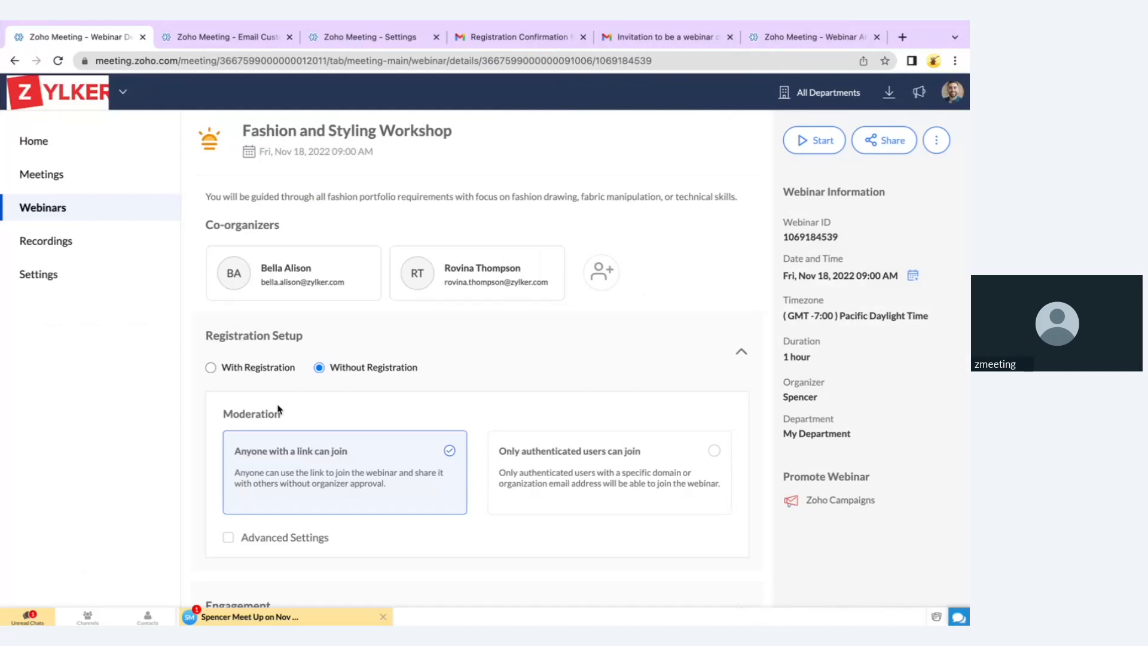
{"action": "left_click", "coordinate": [262, 370]}
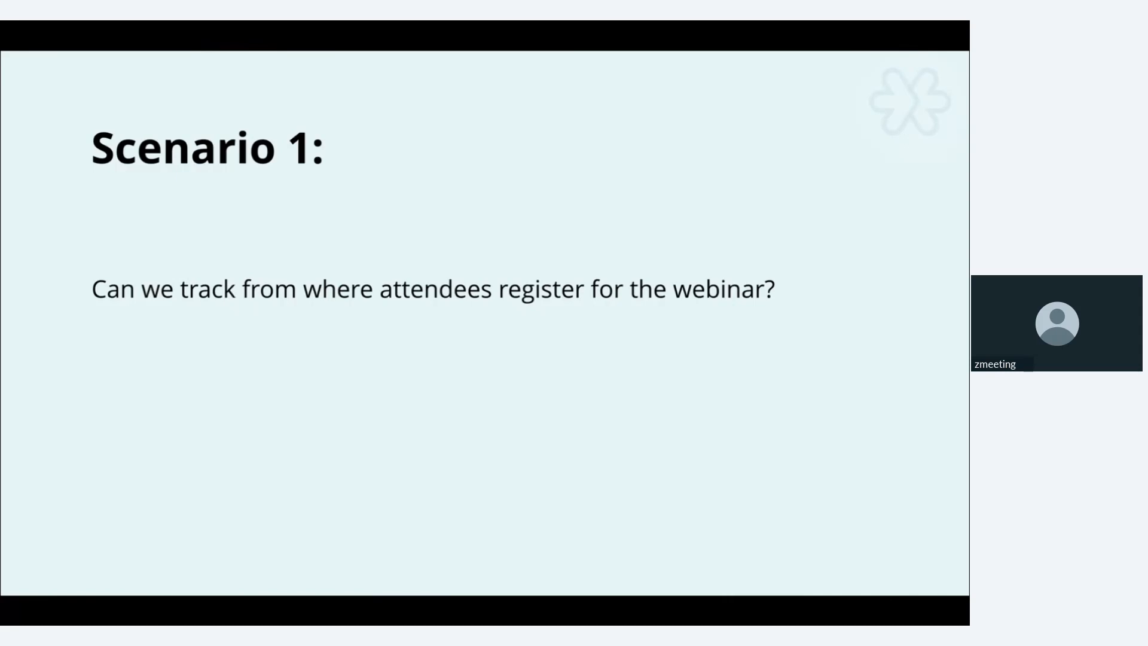
Add a Facebook source tracker under Source Tracking
{"action": "key", "text": "ctrl+Left"}
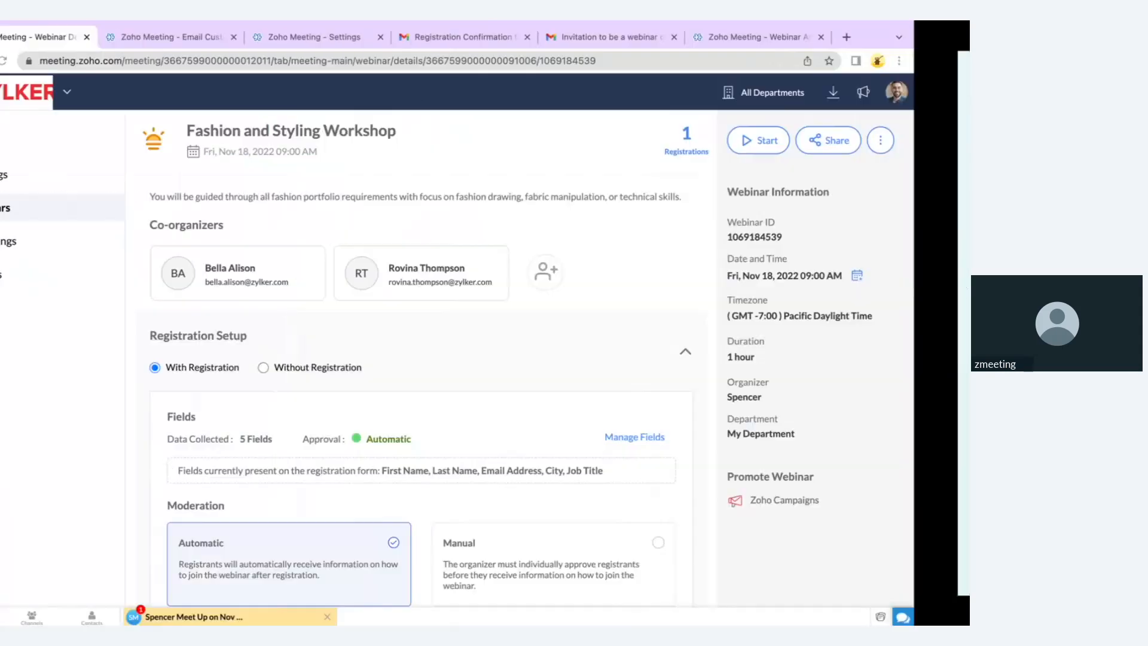
{"action": "scroll", "coordinate": [316, 439], "scroll_direction": "down", "scroll_amount": 5}
{"action": "scroll", "coordinate": [315, 441], "scroll_direction": "down", "scroll_amount": 15}
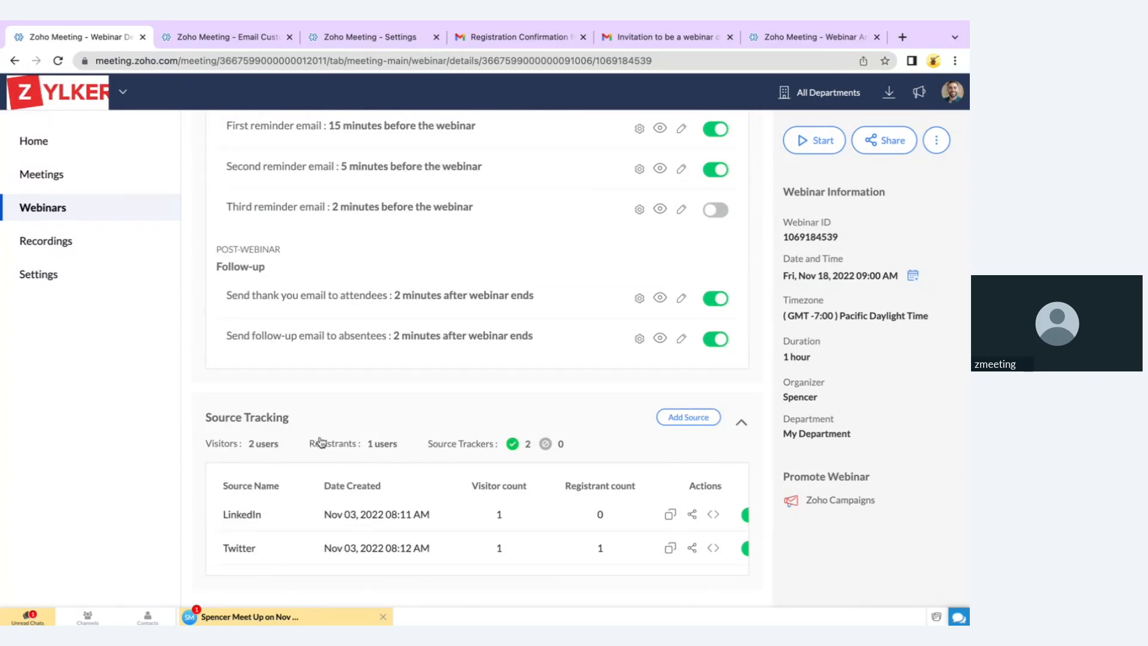
{"action": "left_click", "coordinate": [681, 418]}
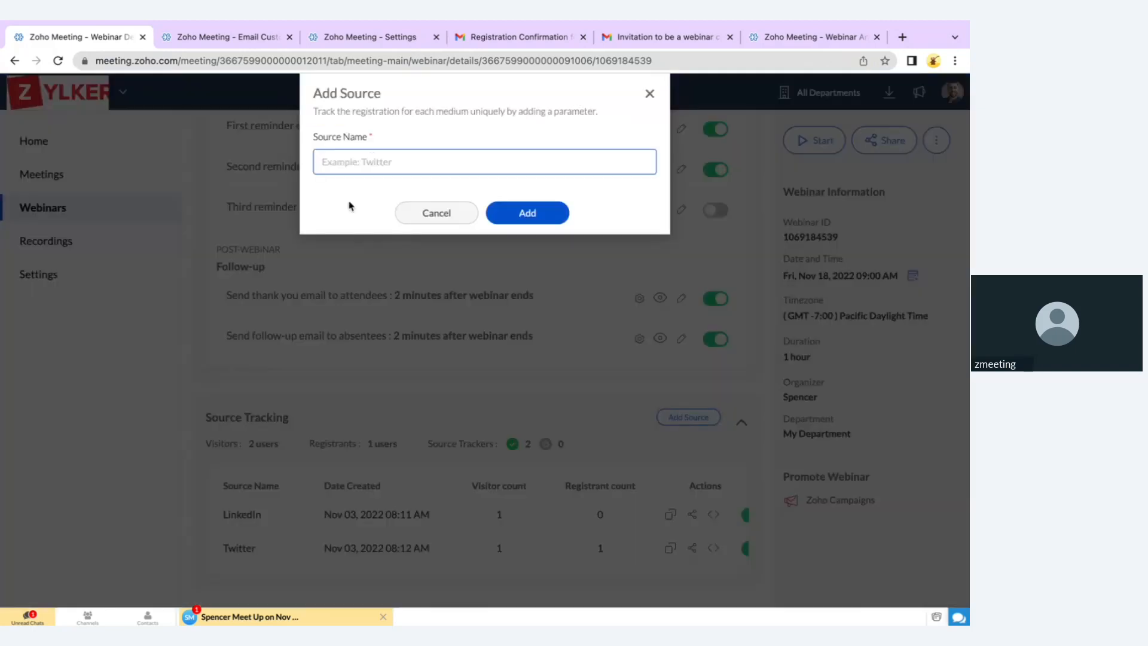
{"action": "left_click", "coordinate": [374, 153]}
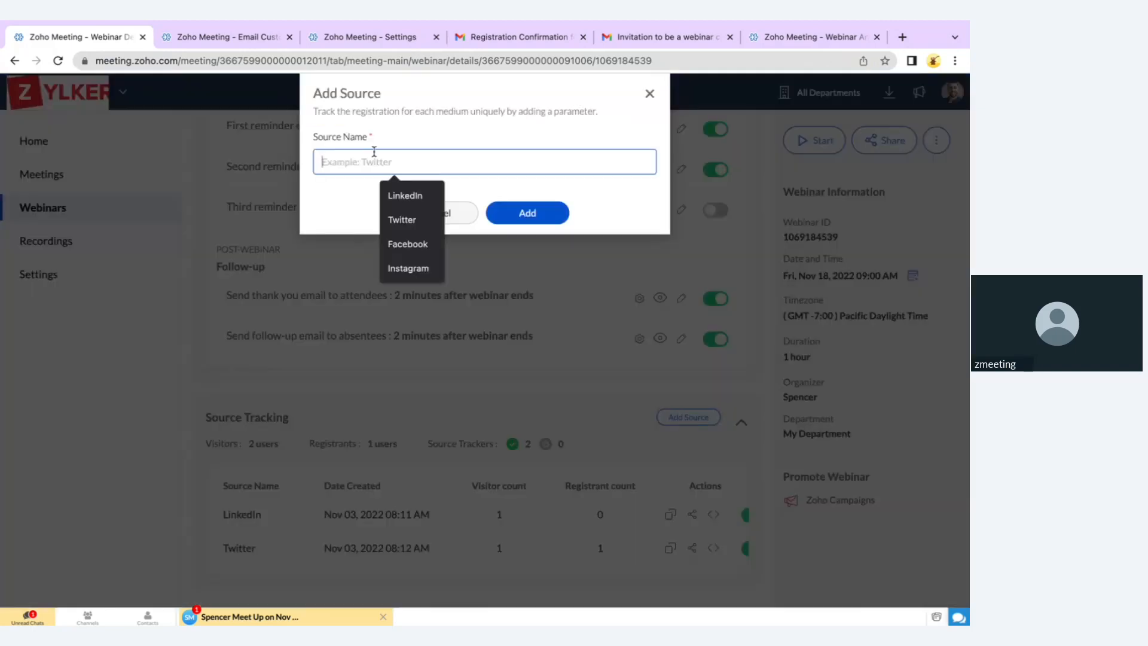
{"action": "left_click", "coordinate": [412, 244]}
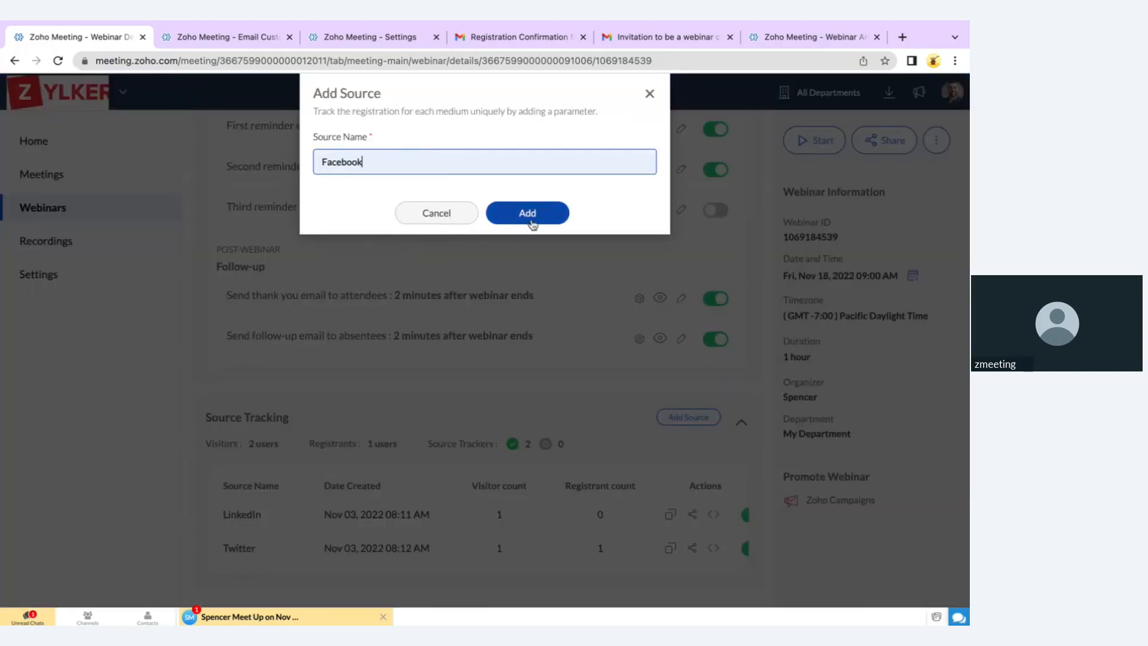
{"action": "left_click", "coordinate": [533, 221]}
{"action": "left_click", "coordinate": [527, 214]}
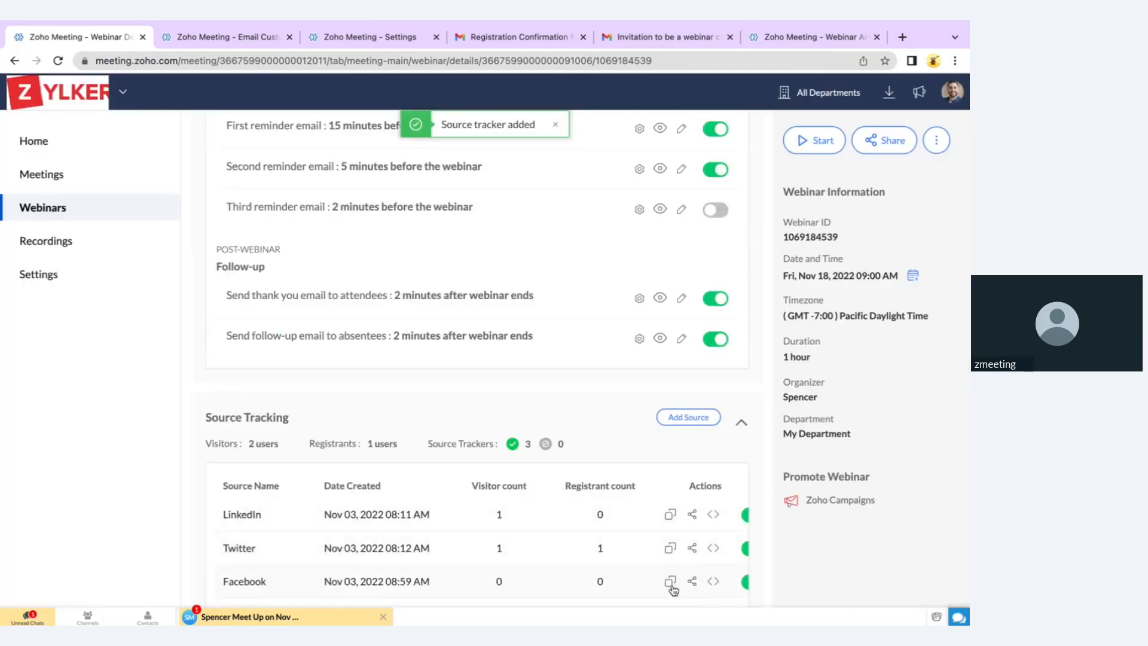
Copy the Facebook tracking link and advance the presentation to the next scenario
{"action": "left_click", "coordinate": [671, 582]}
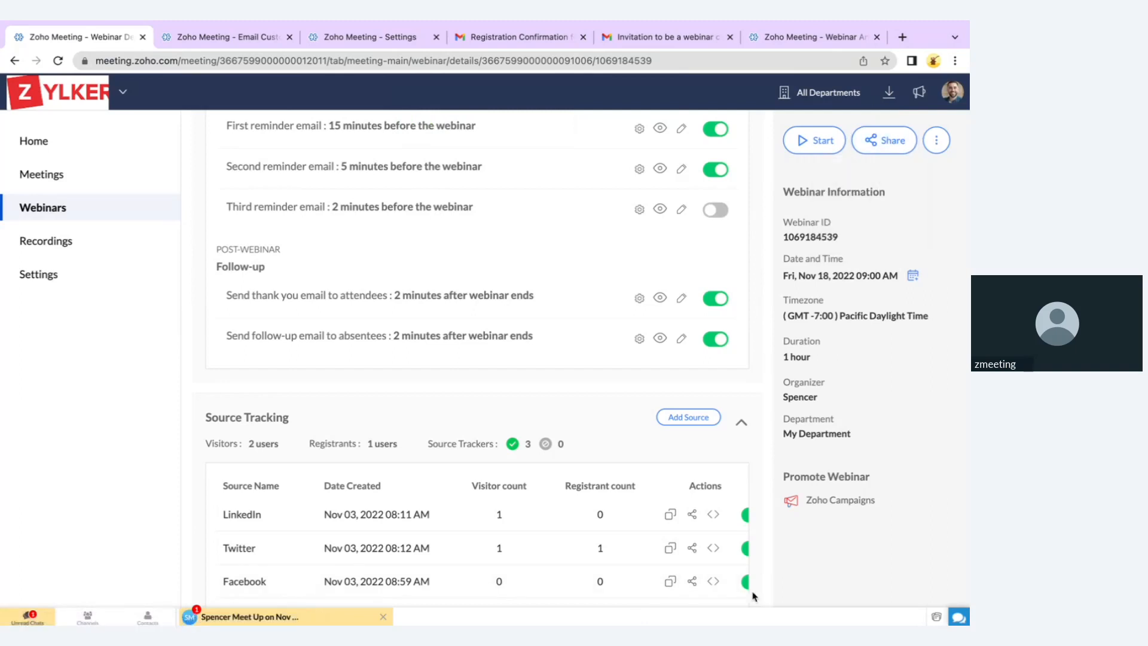
{"action": "left_click", "coordinate": [671, 583]}
{"action": "scroll", "coordinate": [585, 571], "scroll_direction": "right", "scroll_amount": 2}
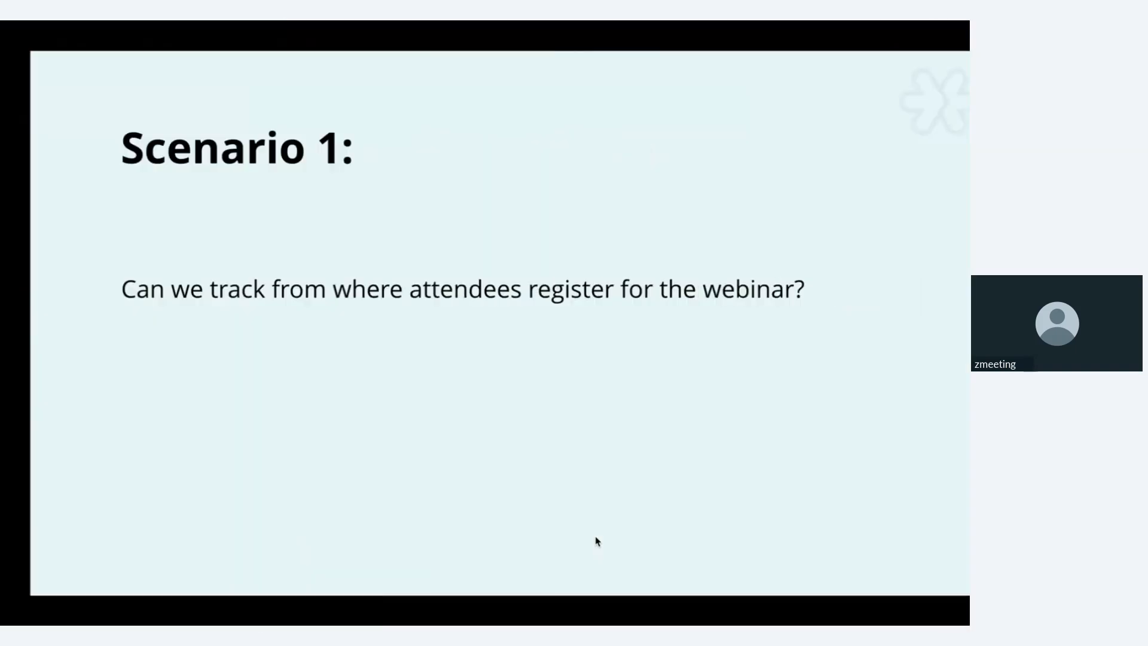
{"action": "key", "text": "Right"}
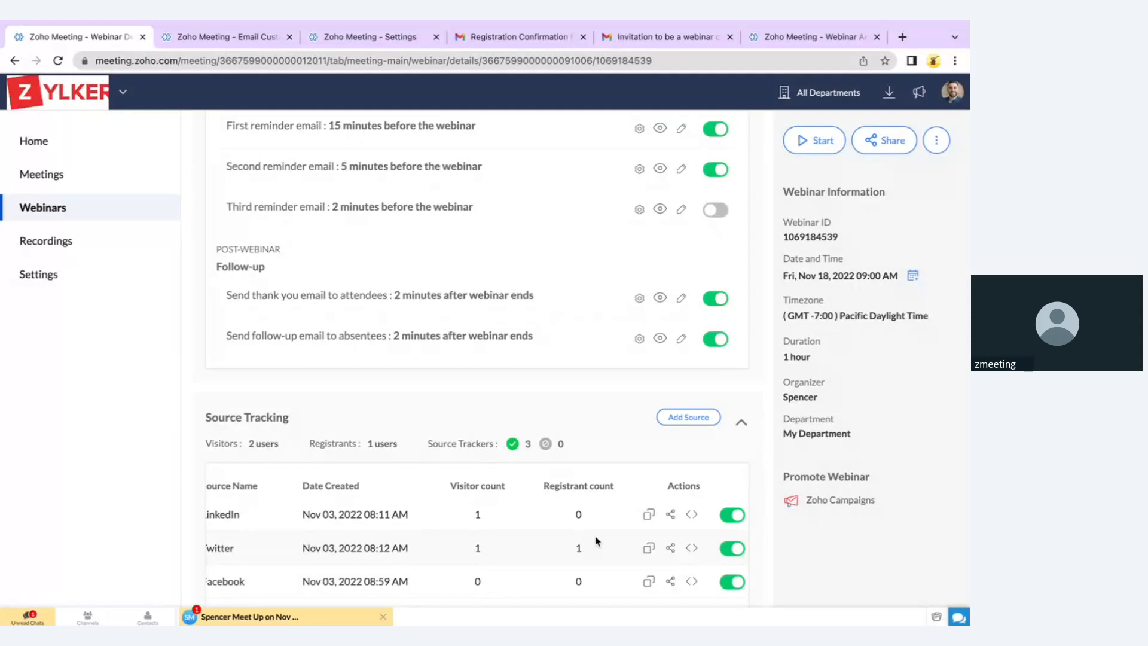
View the Attendees Follow-up email templates, Default and Thank you Template, in Email Customization
{"action": "scroll", "coordinate": [600, 364], "scroll_direction": "up", "scroll_amount": 3}
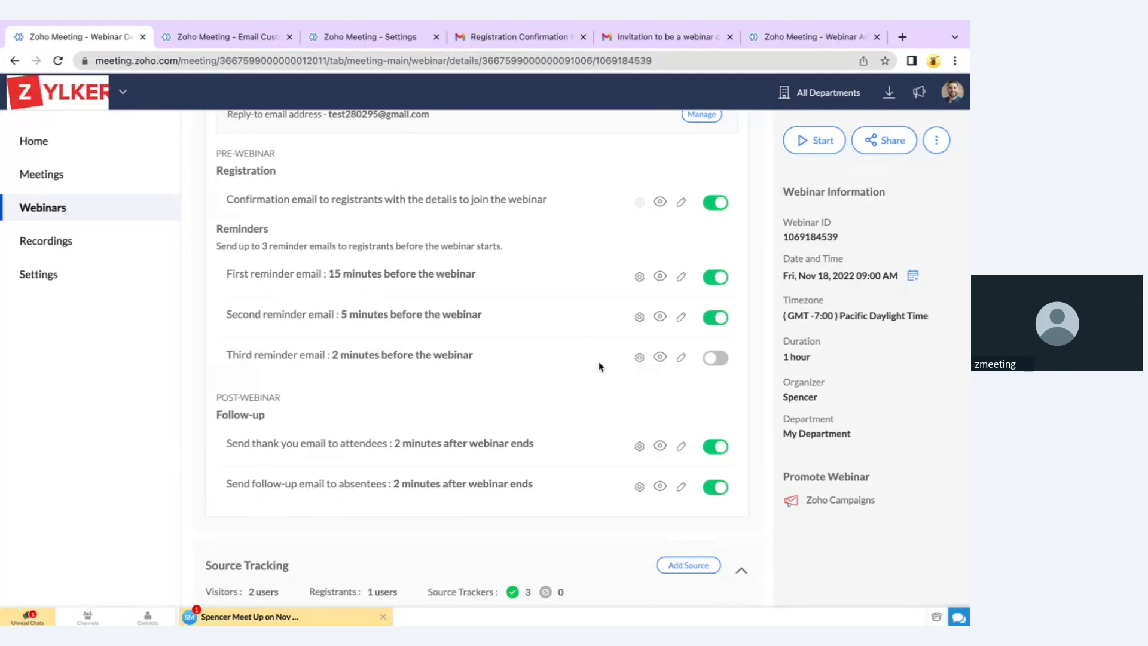
{"action": "scroll", "coordinate": [500, 324], "scroll_direction": "up", "scroll_amount": 2}
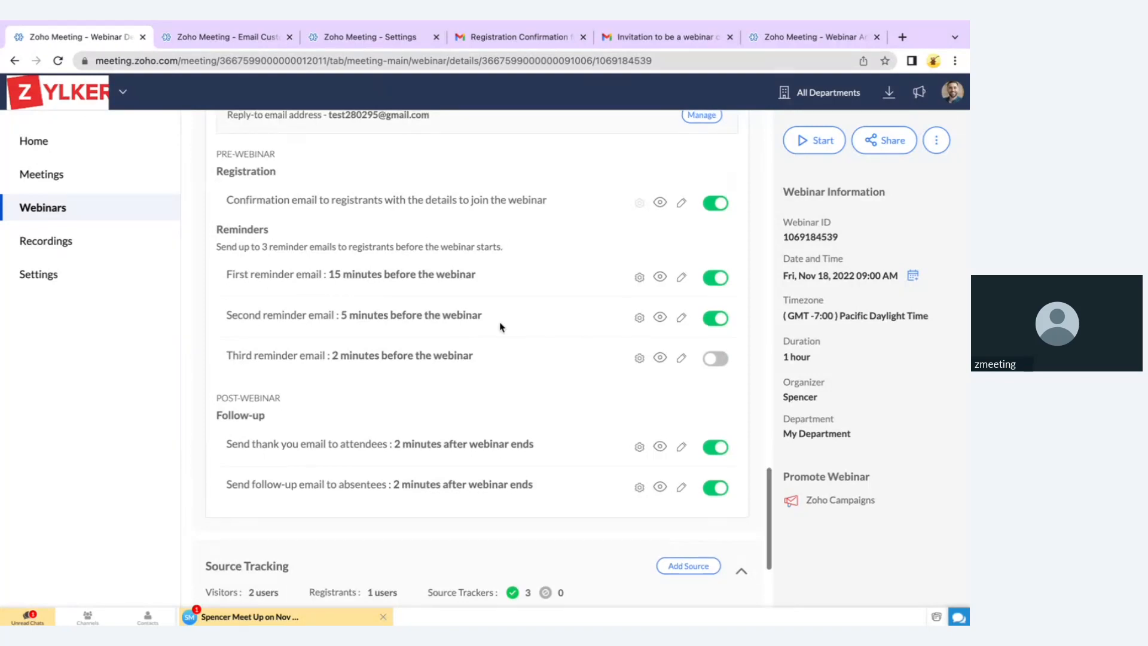
{"action": "scroll", "coordinate": [500, 323], "scroll_direction": "up", "scroll_amount": 1}
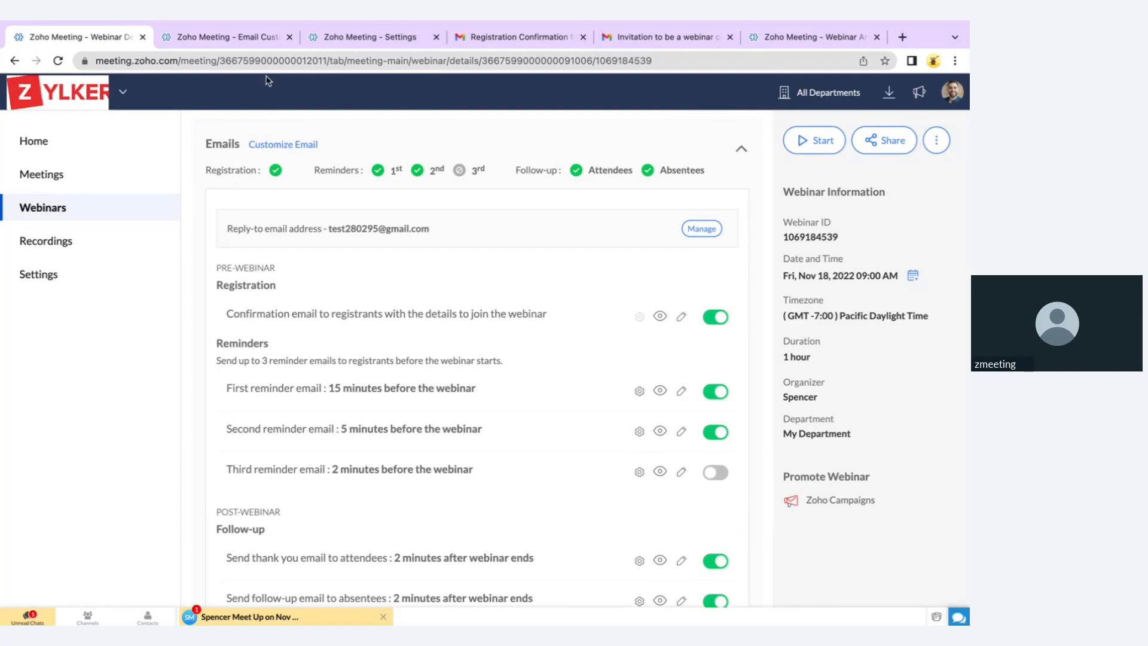
{"action": "left_click", "coordinate": [263, 39]}
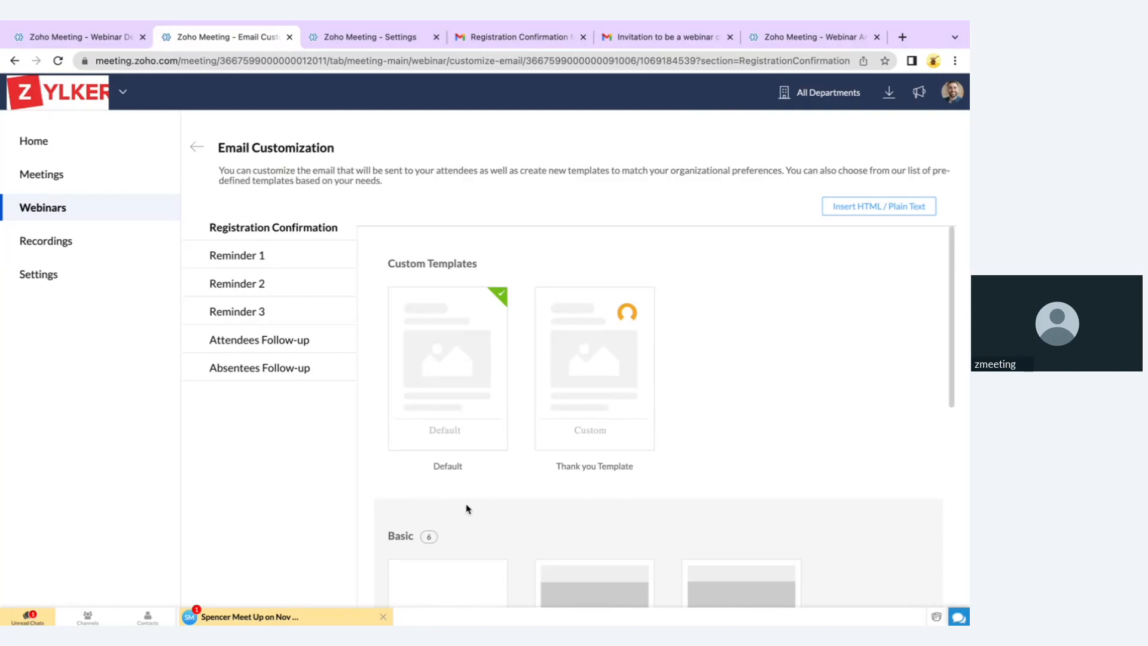
{"action": "left_click", "coordinate": [278, 347]}
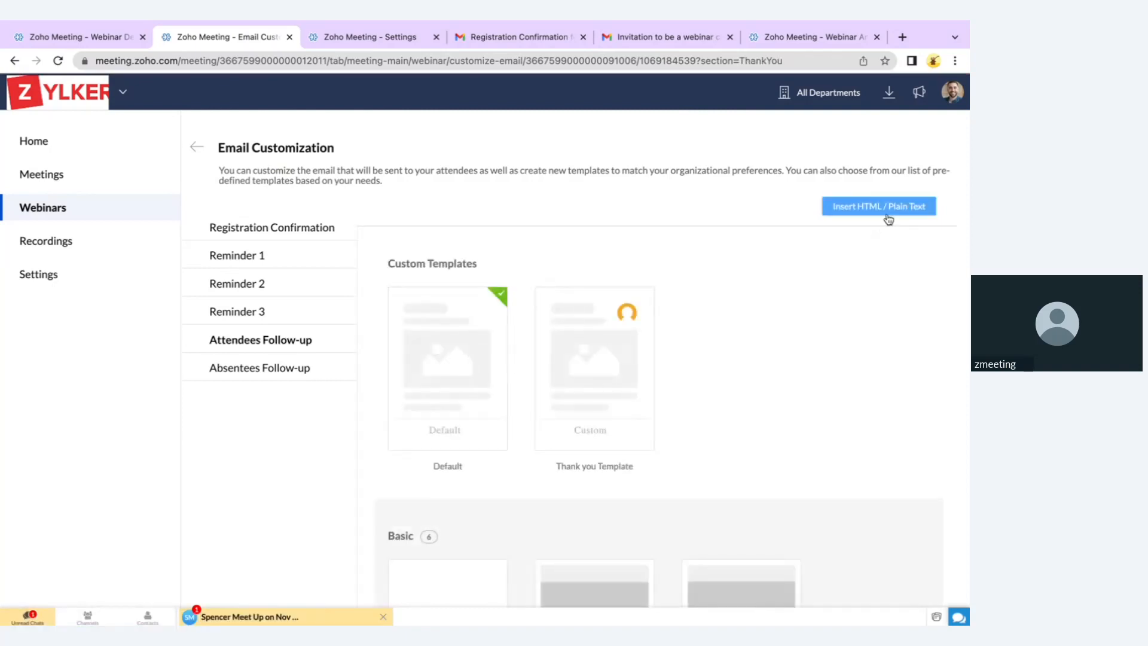
{"action": "scroll", "coordinate": [655, 491], "scroll_direction": "down", "scroll_amount": 5}
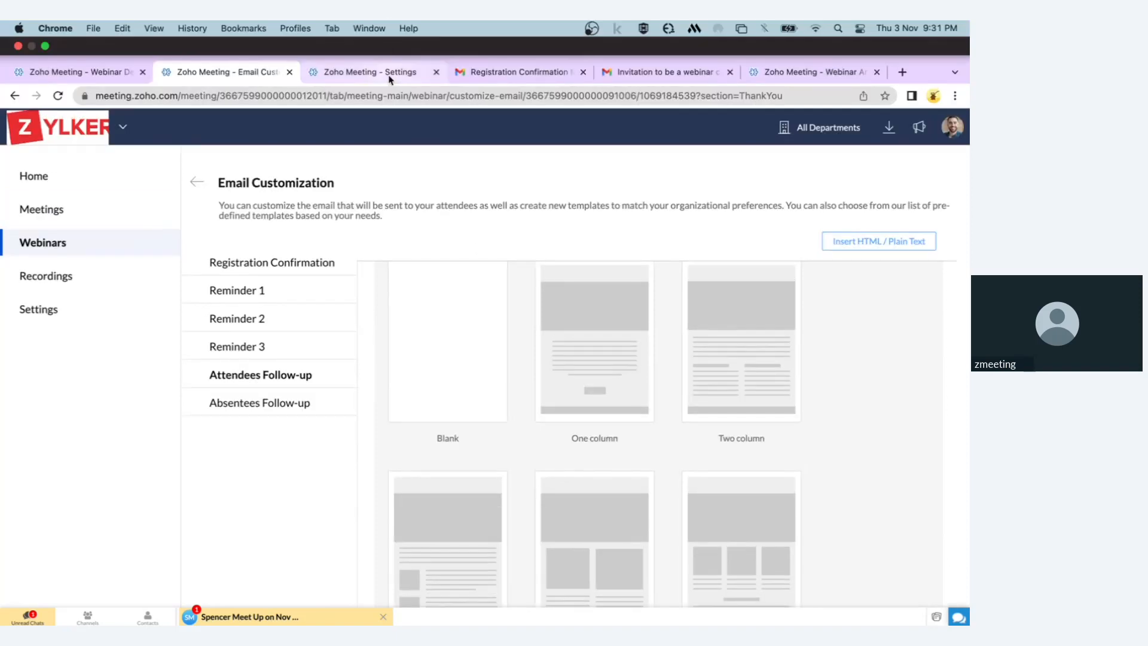
{"action": "left_click", "coordinate": [389, 77]}
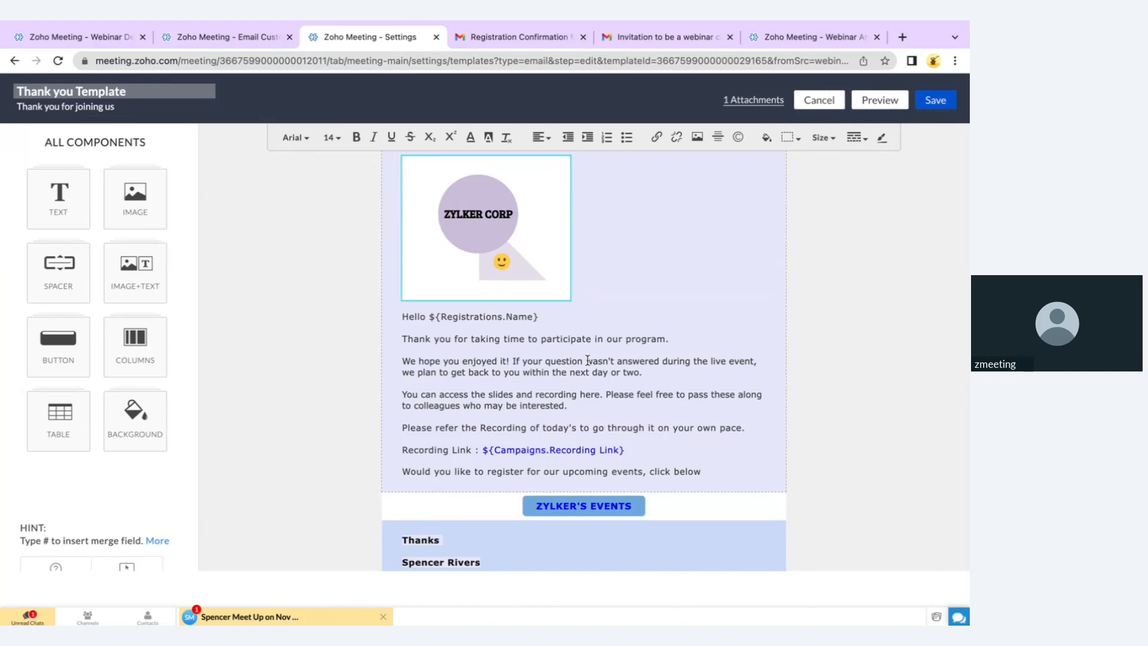
{"action": "left_click", "coordinate": [756, 99]}
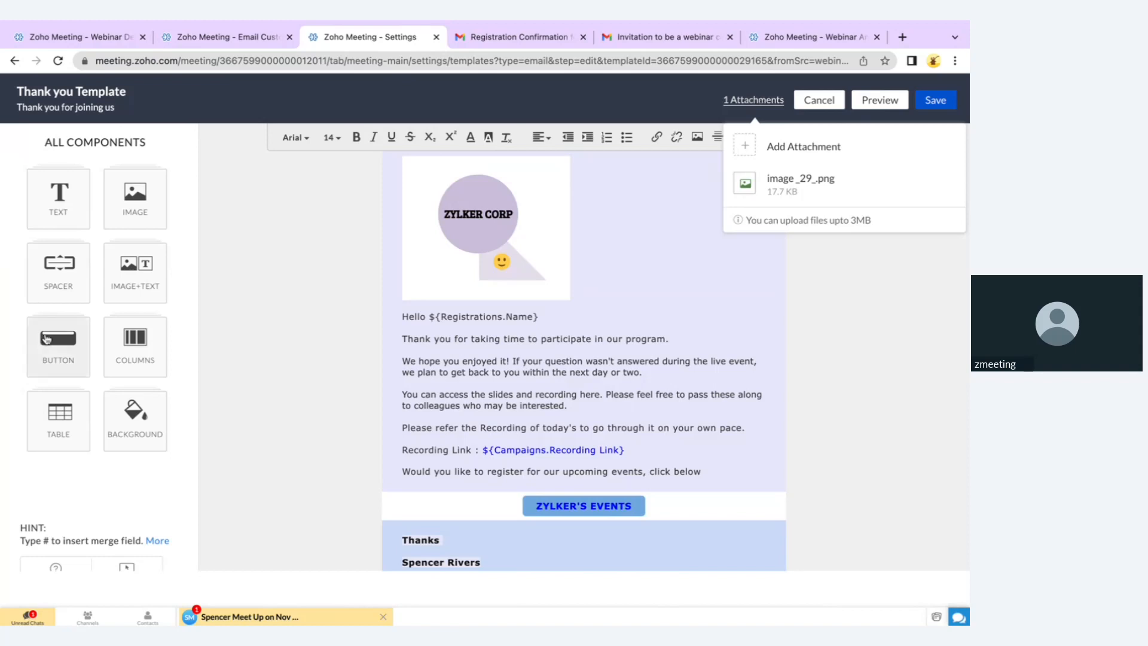
{"action": "left_click", "coordinate": [48, 338]}
{"action": "left_click", "coordinate": [60, 189]}
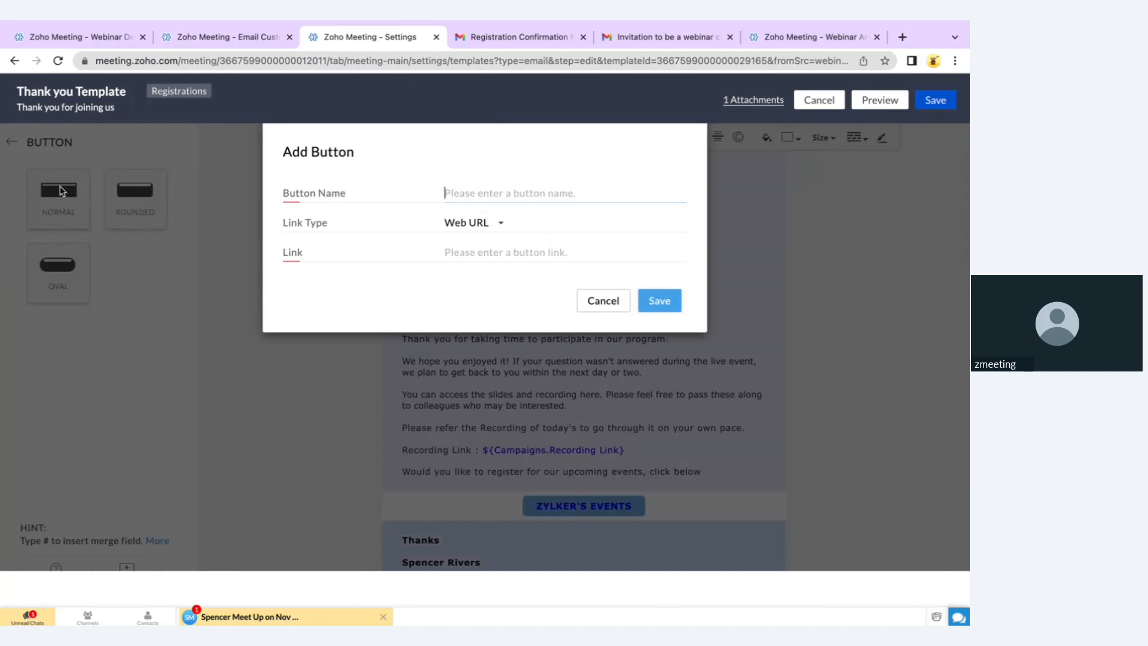
{"action": "left_click", "coordinate": [459, 224]}
{"action": "left_click", "coordinate": [491, 247]}
{"action": "left_click", "coordinate": [491, 248]}
{"action": "left_click", "coordinate": [528, 192]}
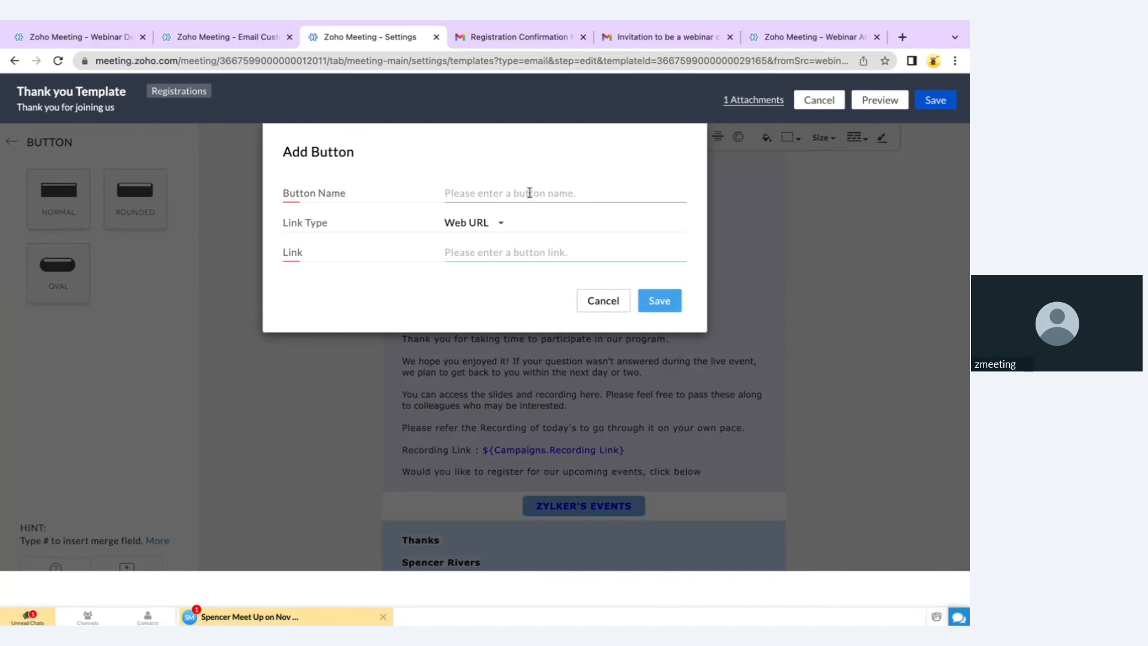
{"action": "left_click", "coordinate": [604, 301]}
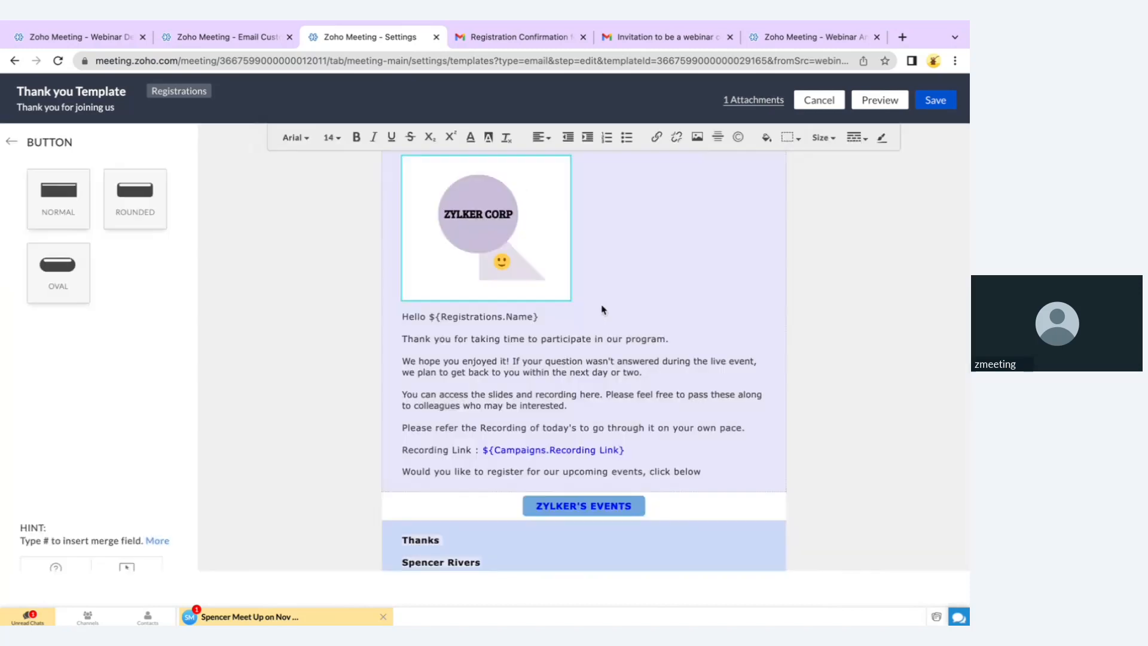
{"action": "scroll", "coordinate": [610, 412], "scroll_direction": "down", "scroll_amount": 1}
{"action": "scroll", "coordinate": [610, 406], "scroll_direction": "down", "scroll_amount": 1}
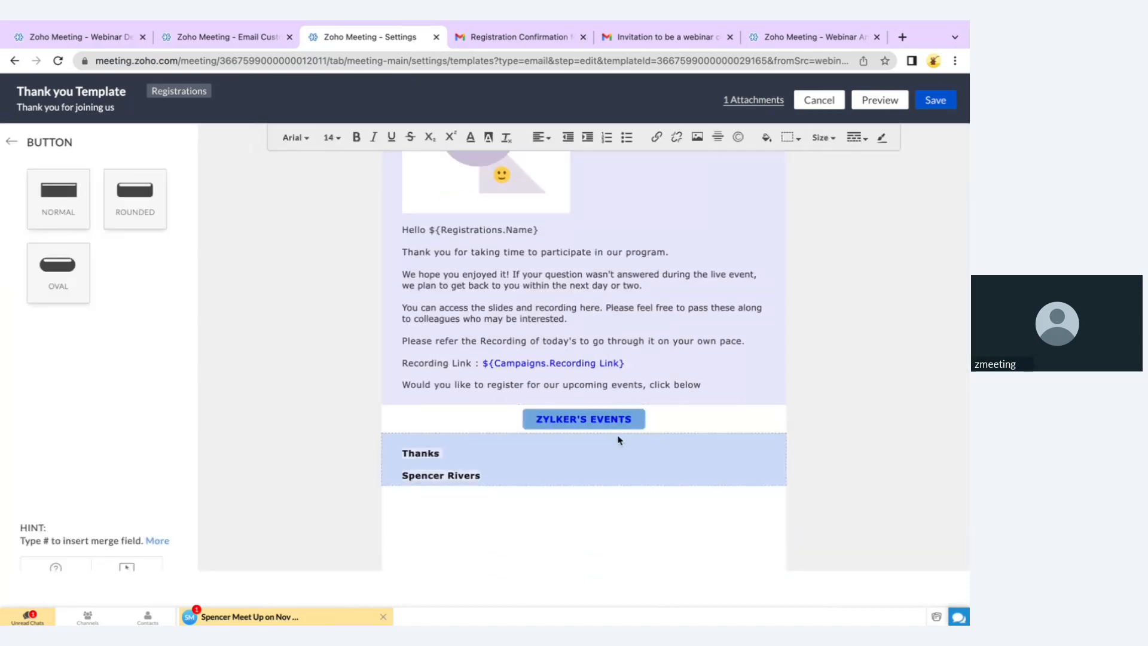
{"action": "scroll", "coordinate": [618, 439], "scroll_direction": "up", "scroll_amount": 5}
{"action": "scroll", "coordinate": [618, 440], "scroll_direction": "down", "scroll_amount": 3}
{"action": "scroll", "coordinate": [618, 440], "scroll_direction": "down", "scroll_amount": 3}
{"action": "scroll", "coordinate": [618, 440], "scroll_direction": "up", "scroll_amount": 3}
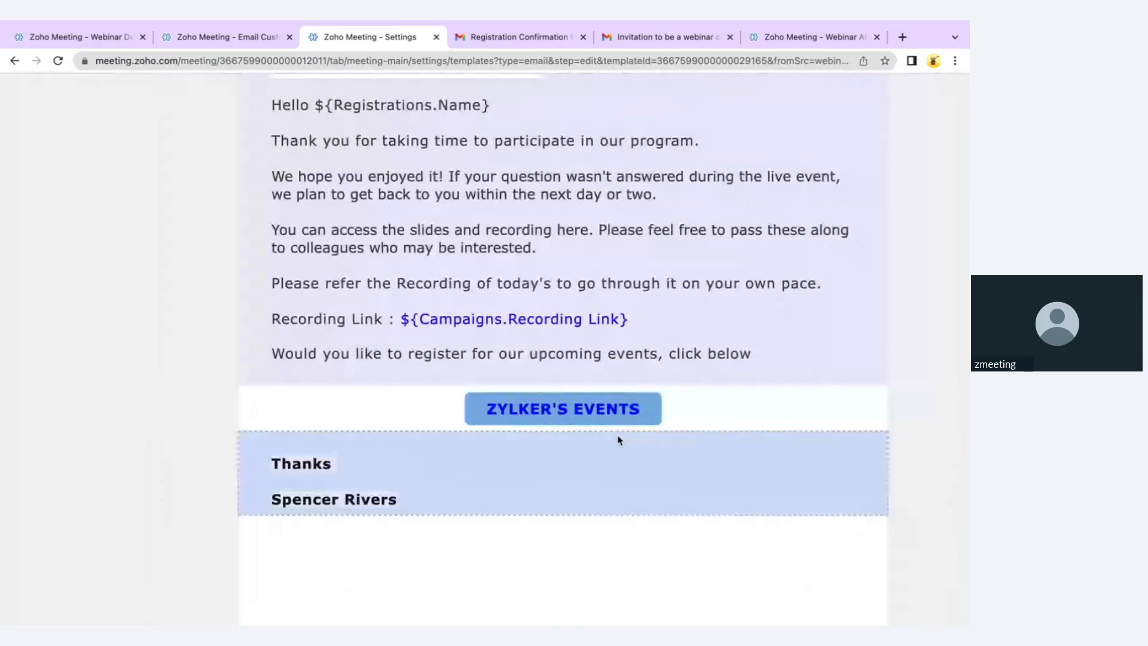
{"action": "scroll", "coordinate": [618, 440], "scroll_direction": "down", "scroll_amount": 3}
{"action": "scroll", "coordinate": [618, 440], "scroll_direction": "up", "scroll_amount": 2}
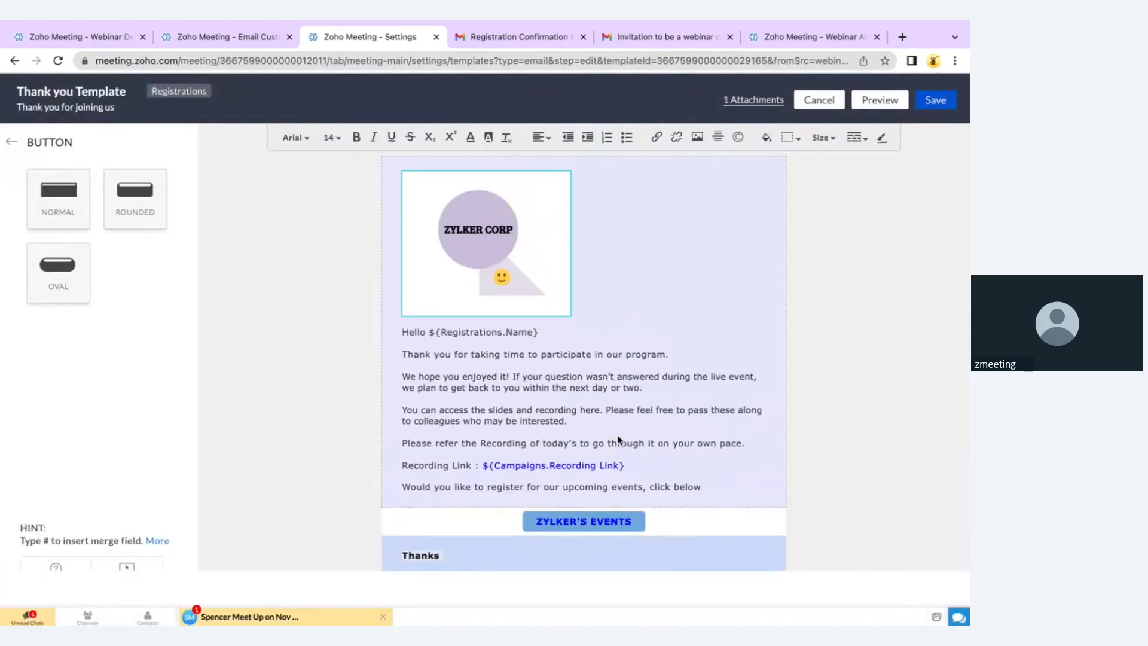
Set the second reminder to 12 hours before the webinar and advance to the Scenario 3 slide
{"action": "left_click", "coordinate": [96, 39]}
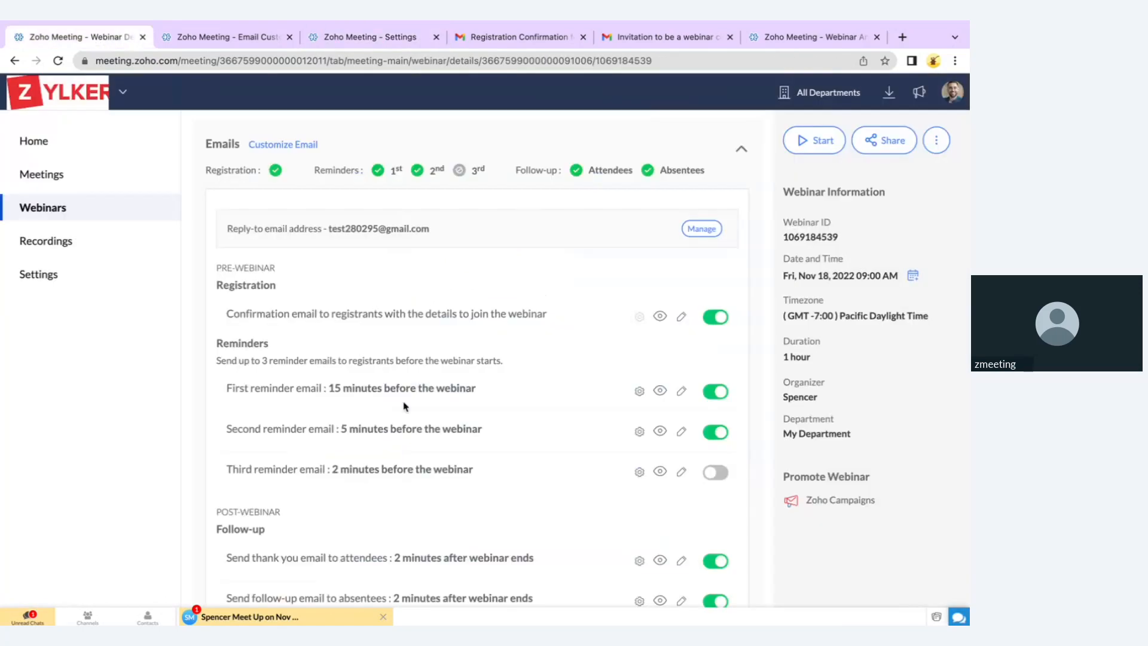
{"action": "scroll", "coordinate": [404, 407], "scroll_direction": "down", "scroll_amount": 5}
{"action": "scroll", "coordinate": [436, 366], "scroll_direction": "up", "scroll_amount": 3}
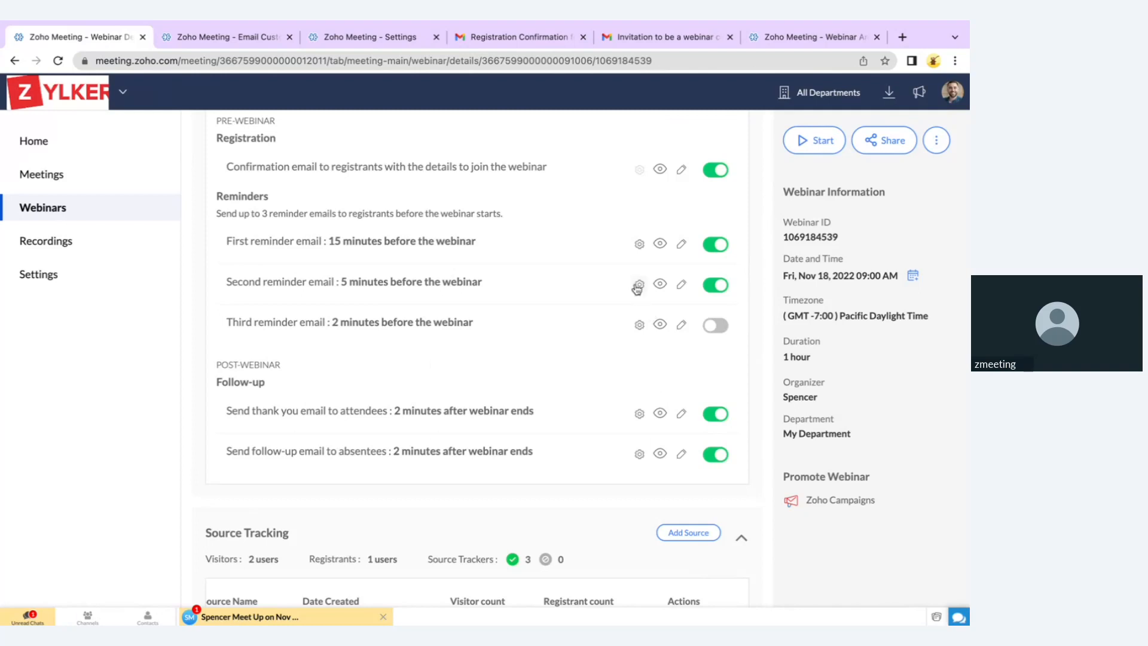
{"action": "left_click", "coordinate": [638, 285]}
{"action": "left_click", "coordinate": [472, 144]}
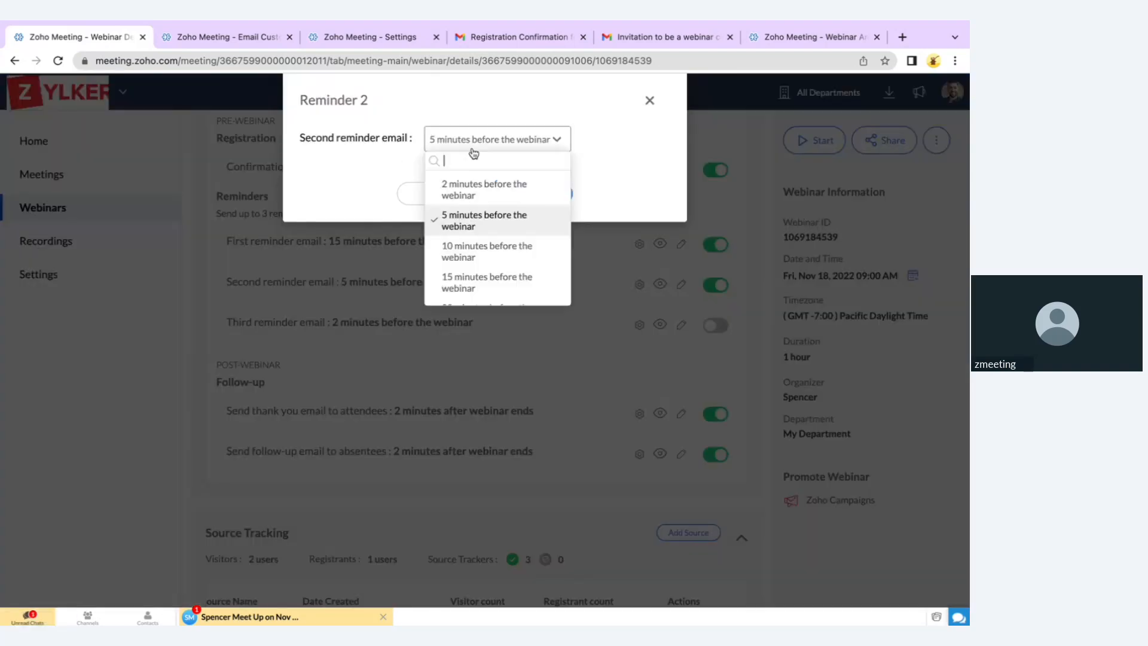
{"action": "scroll", "coordinate": [472, 291], "scroll_direction": "down", "scroll_amount": 3}
{"action": "left_click", "coordinate": [469, 286]}
{"action": "left_click", "coordinate": [518, 197]}
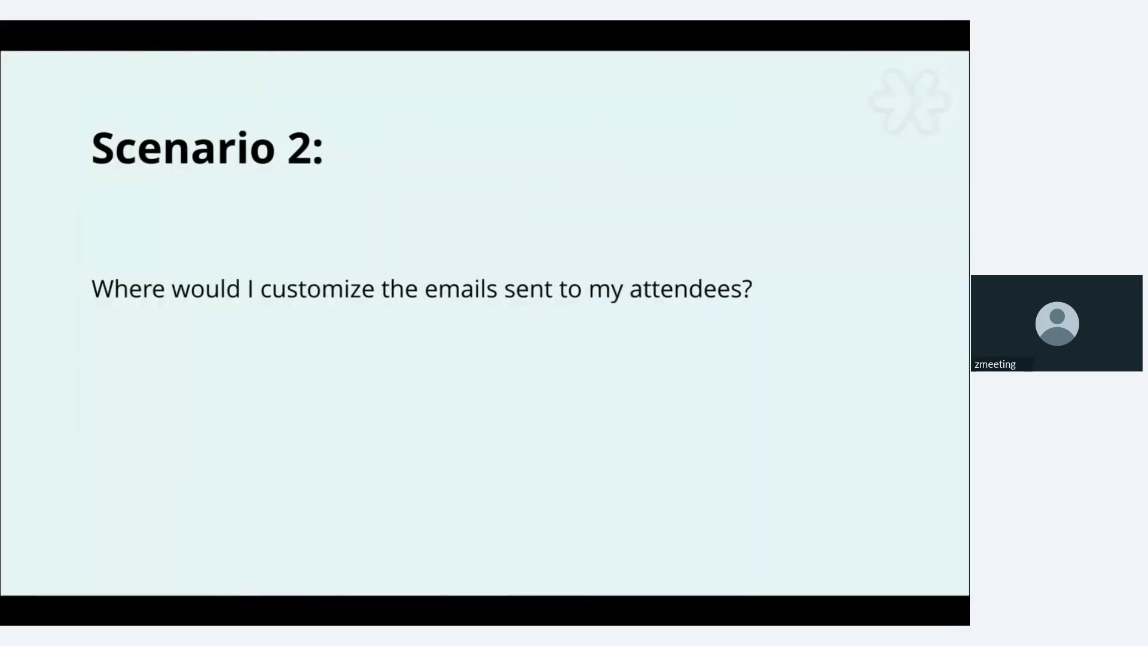
{"action": "left_click", "coordinate": [517, 198]}
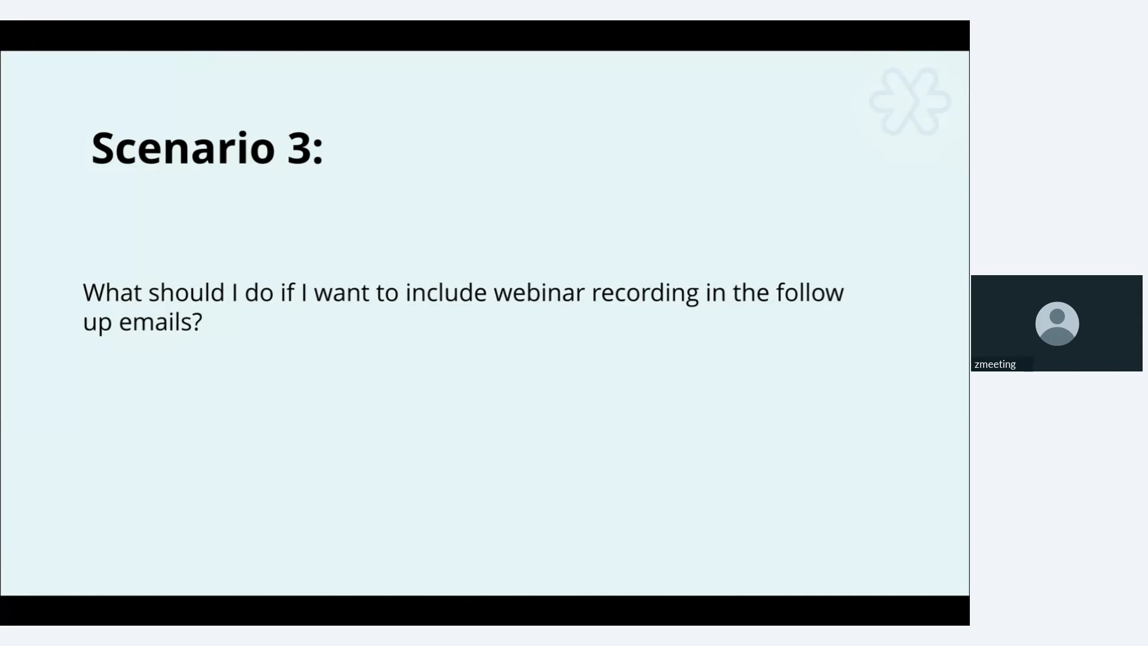
Set the attendees' thank-you email to include the recording and send 6 hours after the webinar ends
{"action": "key", "text": "ctrl+Left"}
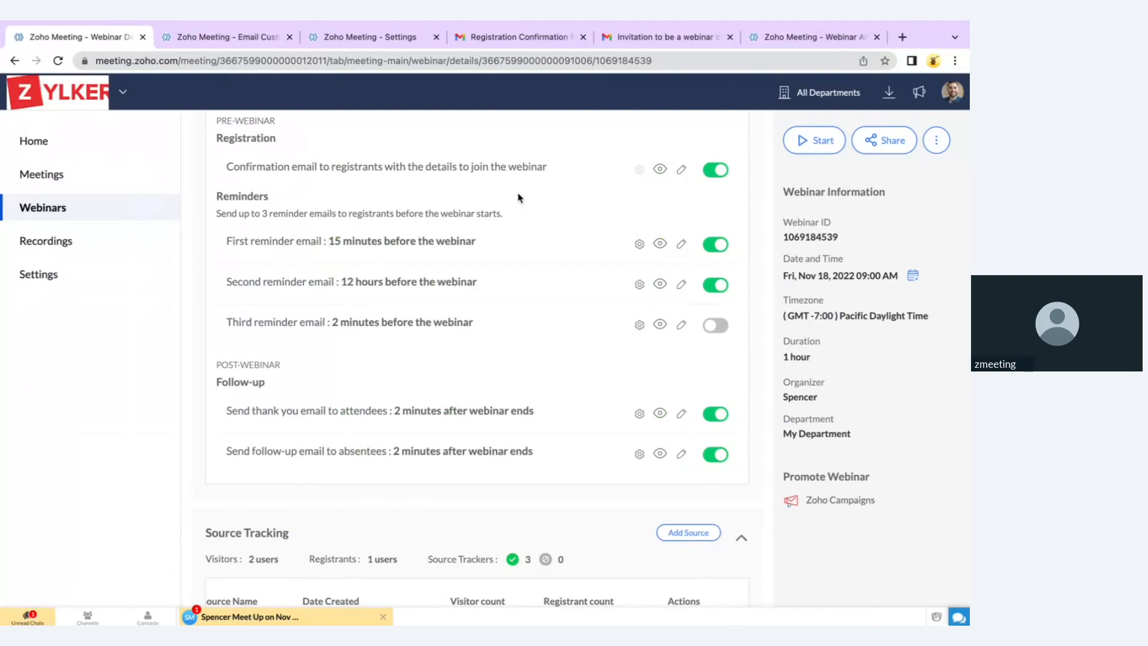
{"action": "scroll", "coordinate": [546, 393], "scroll_direction": "down", "scroll_amount": 1}
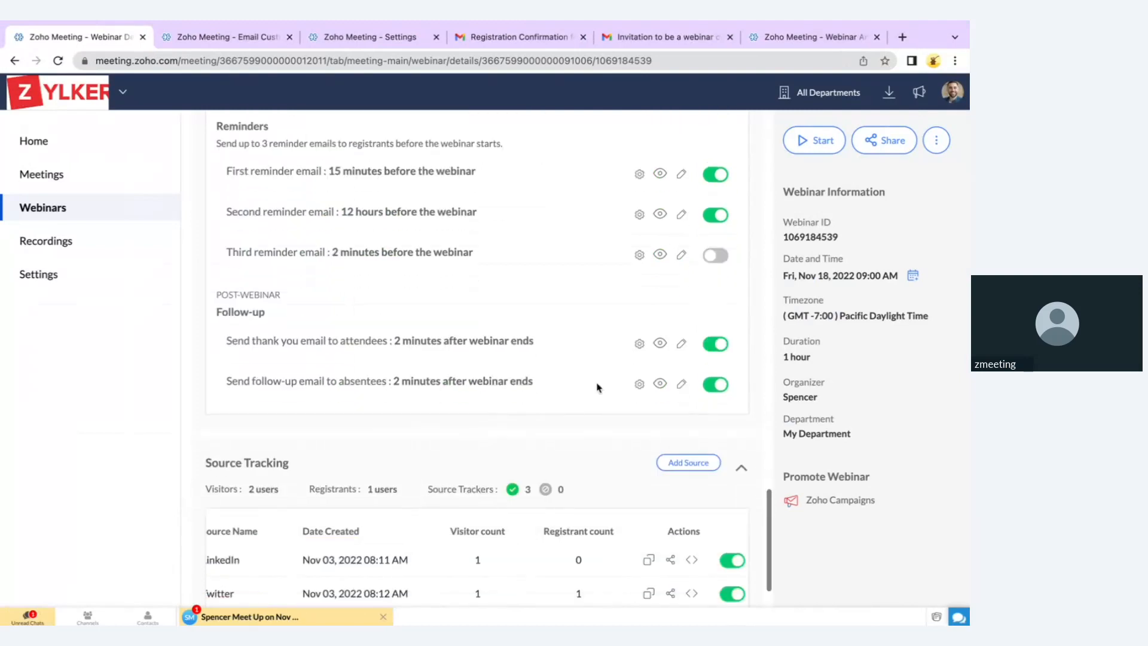
{"action": "left_click", "coordinate": [640, 344]}
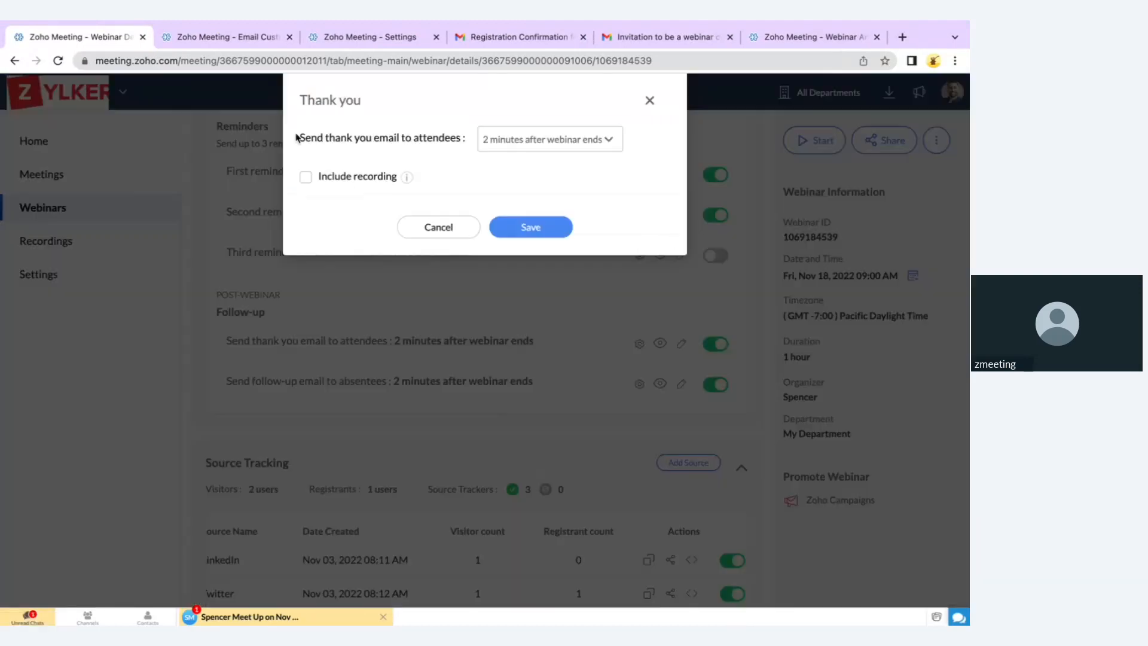
{"action": "left_click", "coordinate": [305, 178]}
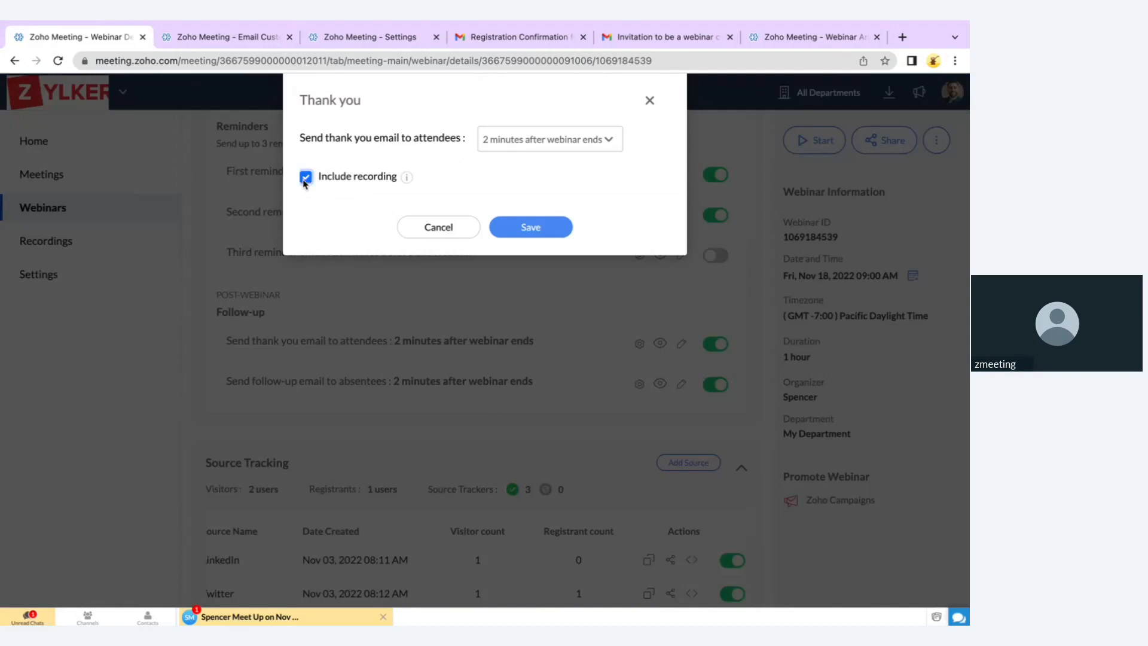
{"action": "left_click", "coordinate": [518, 143]}
{"action": "scroll", "coordinate": [521, 226], "scroll_direction": "down", "scroll_amount": 3}
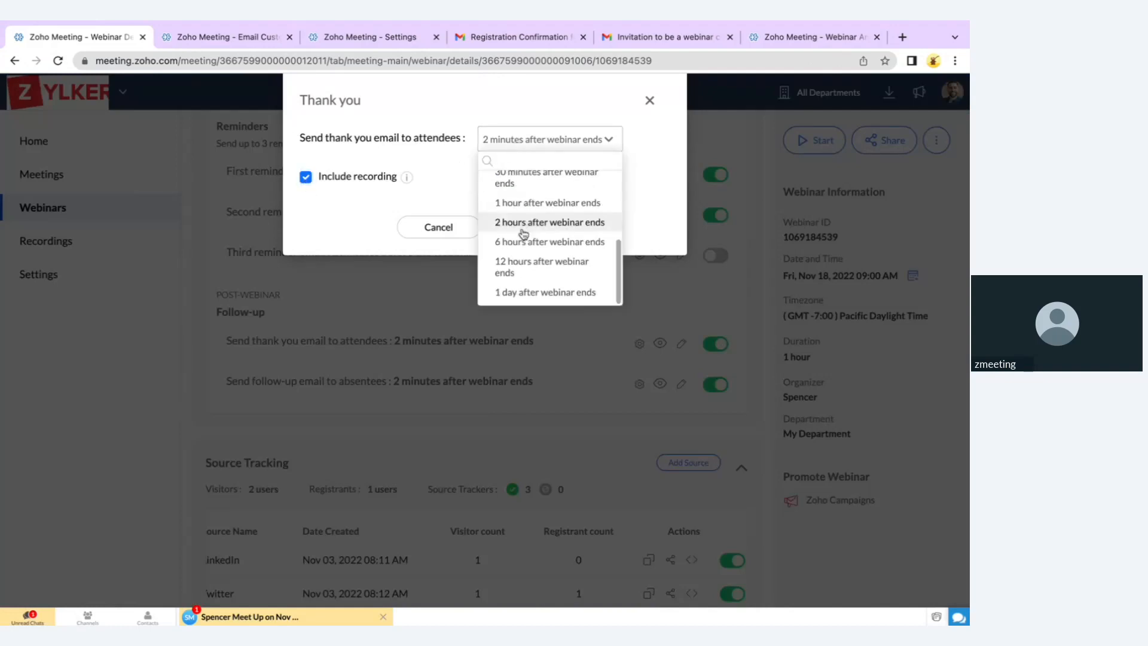
{"action": "left_click", "coordinate": [522, 243]}
{"action": "left_click", "coordinate": [531, 227]}
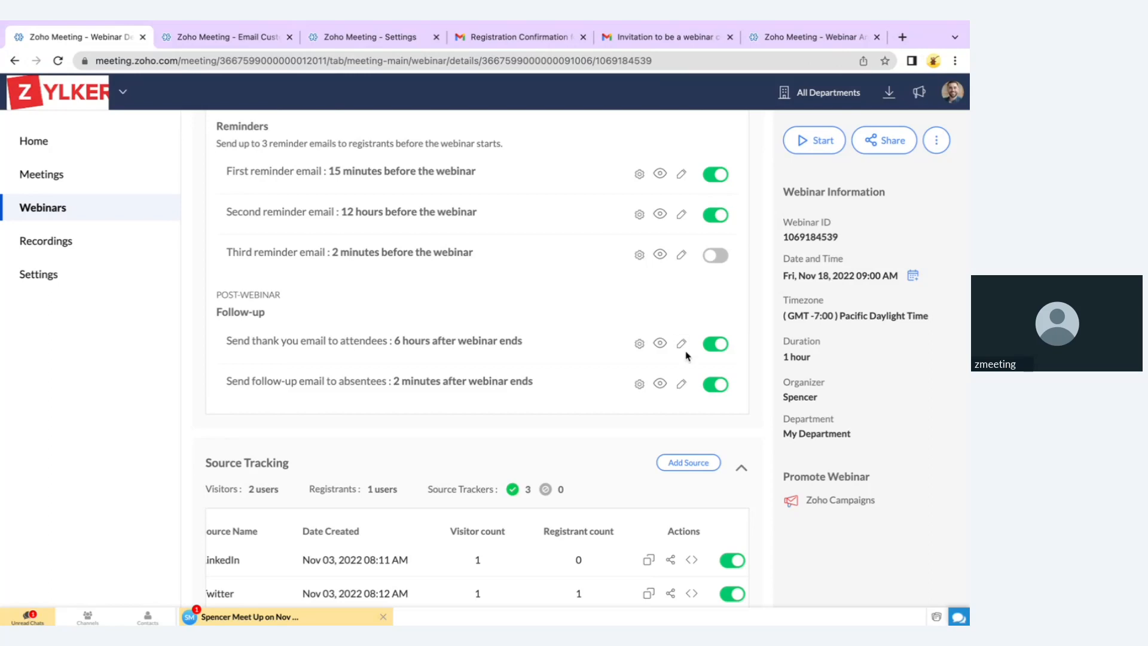
On the Email Customization page, use the Thank you Template for attendee follow-ups
{"action": "left_click", "coordinate": [275, 40]}
{"action": "scroll", "coordinate": [585, 466], "scroll_direction": "up", "scroll_amount": 5}
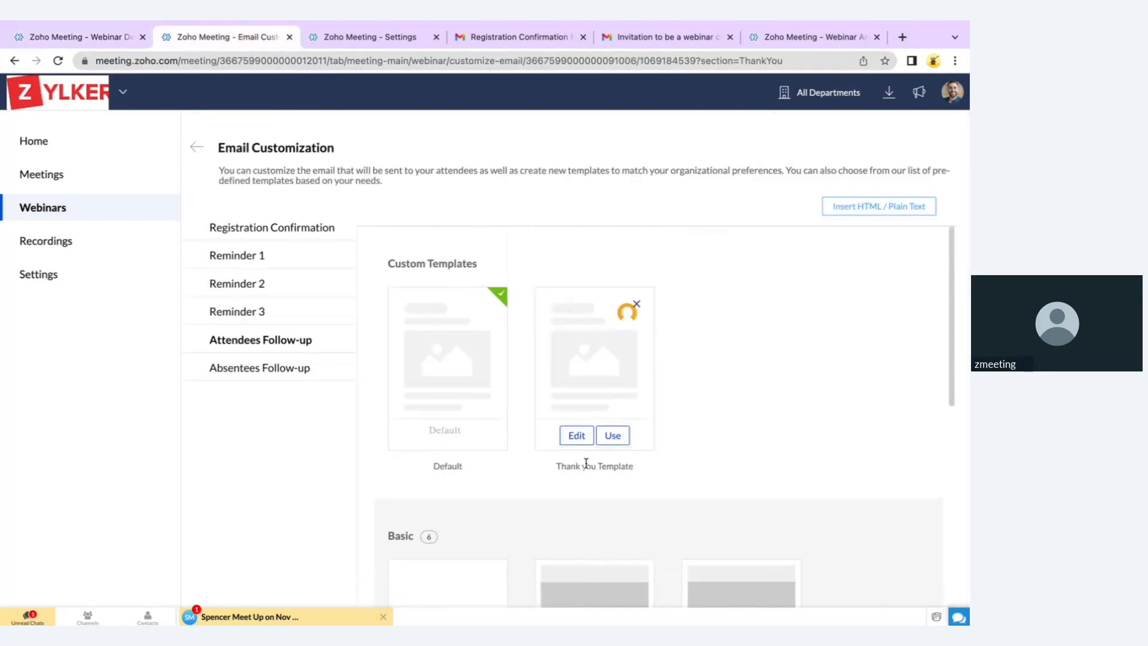
{"action": "mouse_move", "coordinate": [551, 436]}
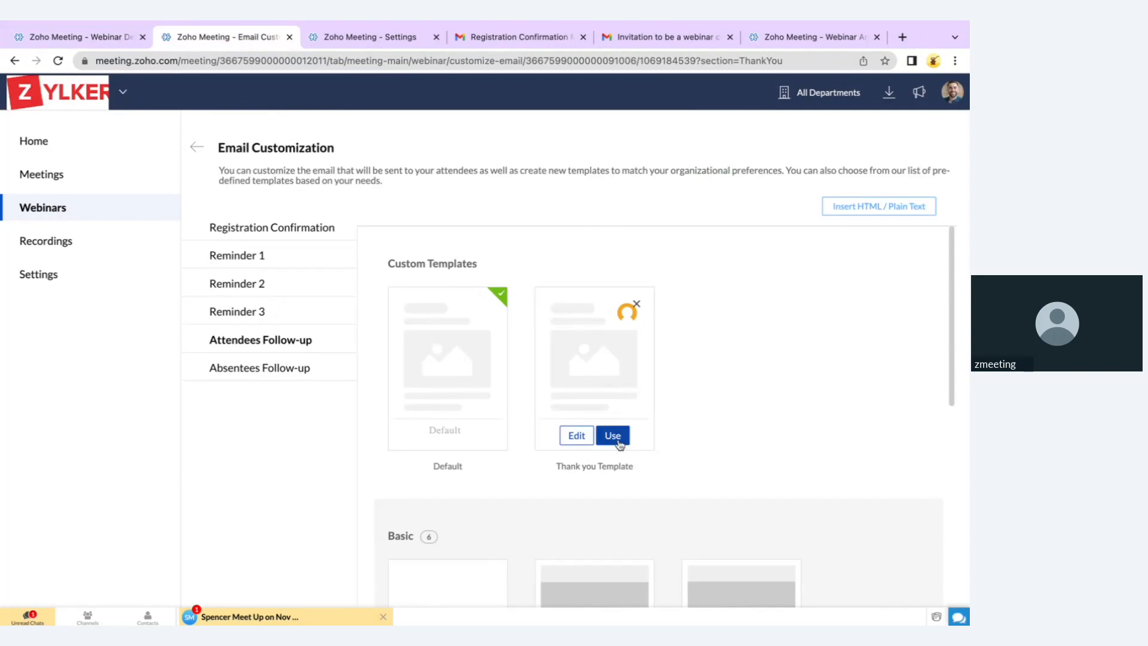
{"action": "left_click", "coordinate": [612, 436]}
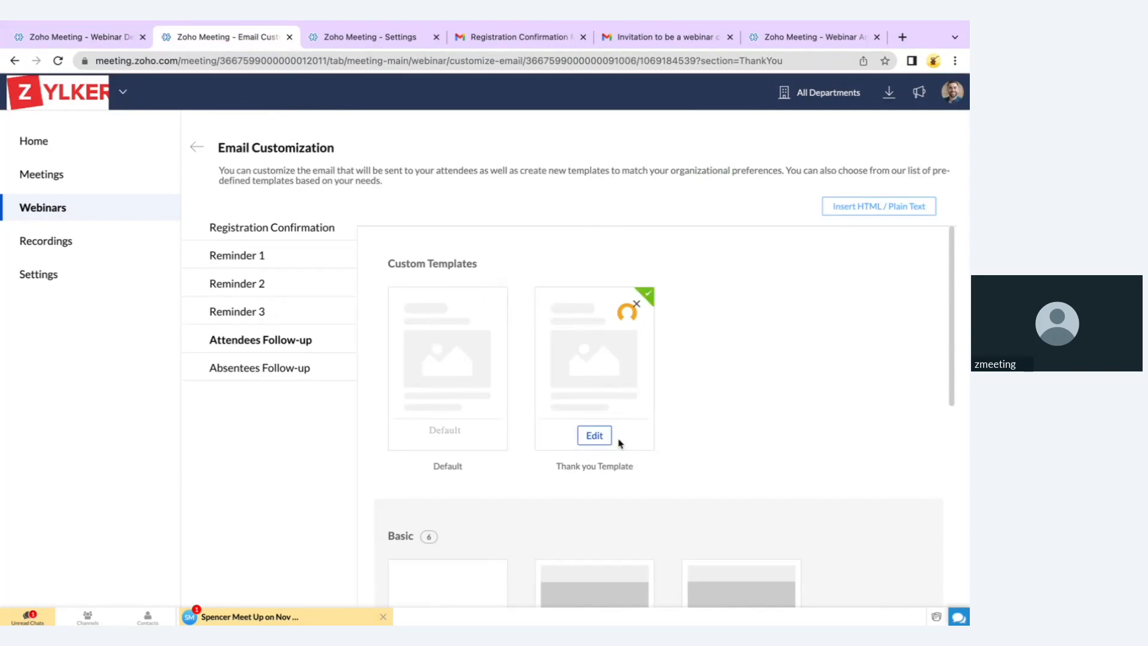
Preview the template's Recording Link line, then advance the presentation to the Scenario 4 slide
{"action": "left_click", "coordinate": [592, 370]}
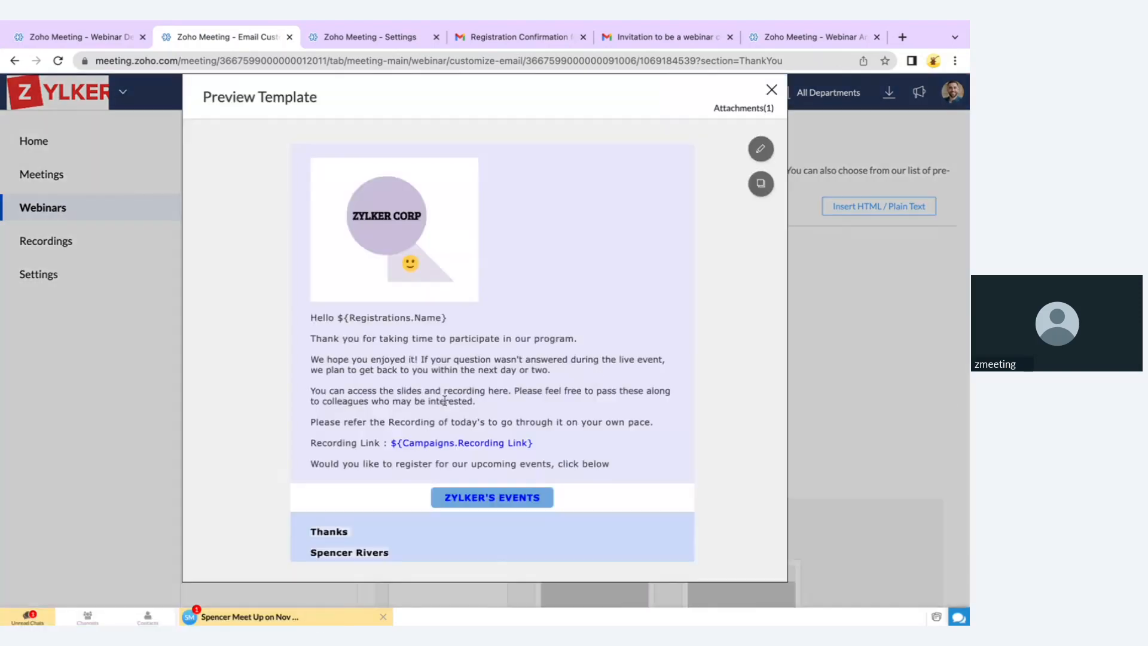
{"action": "left_click_drag", "start_coordinate": [316, 443], "coordinate": [576, 447]}
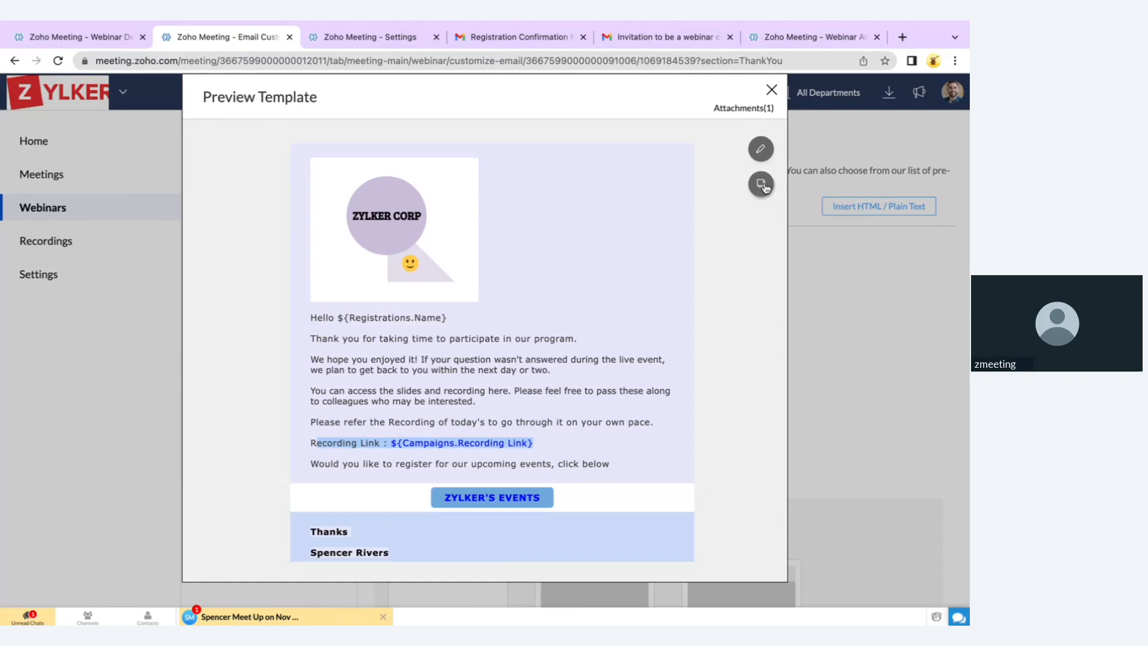
{"action": "left_click", "coordinate": [771, 90]}
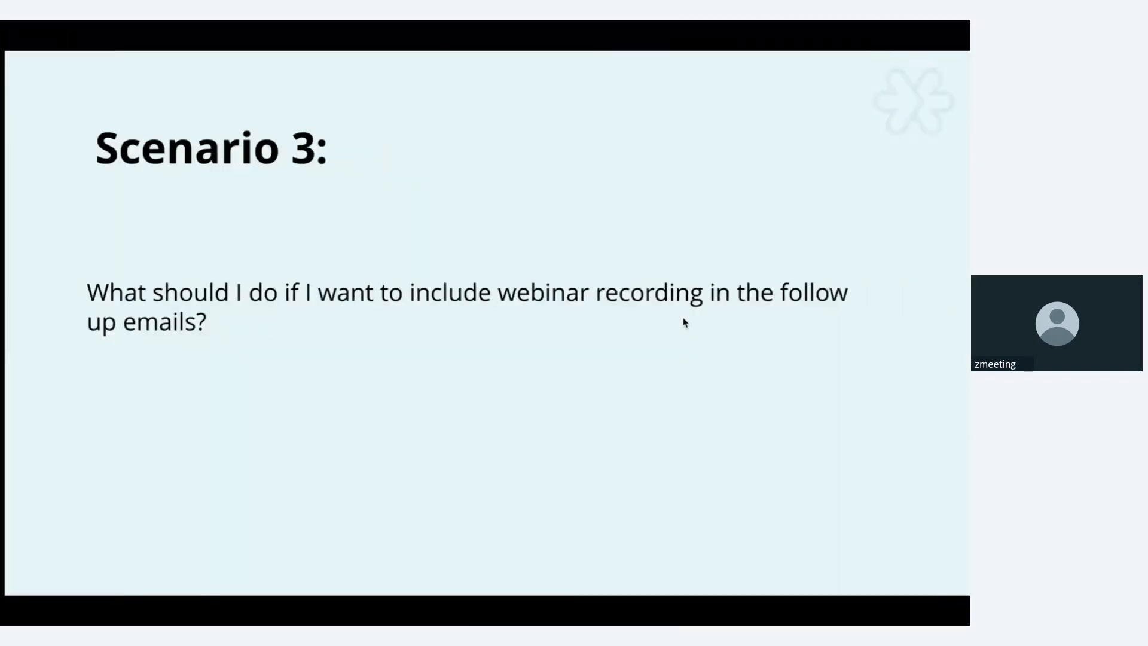
{"action": "key", "text": "Right"}
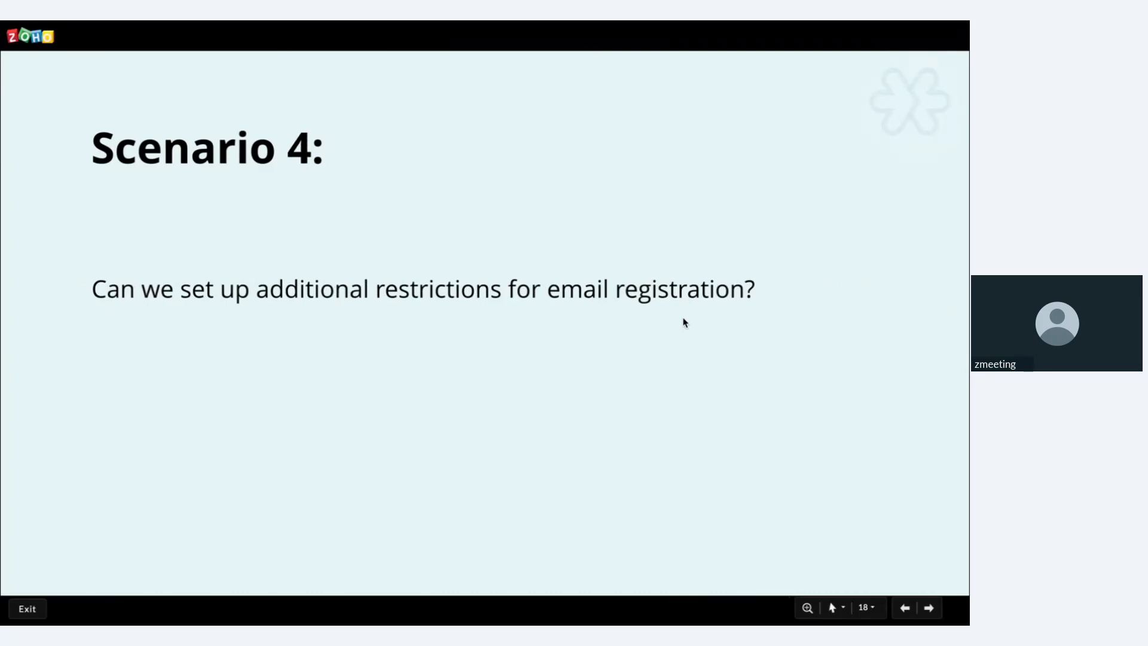
Exit the Scenario 4 slideshow back to the Email Customization page in the browser
{"action": "key", "text": "ctrl+Left"}
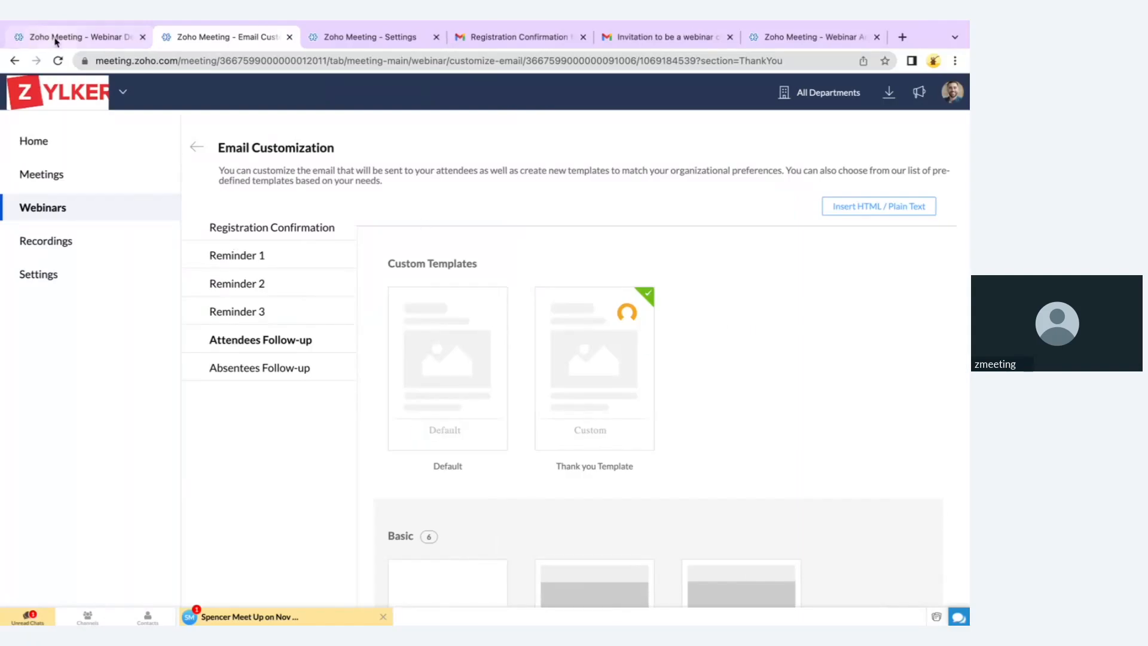
On Webinar Details, tick Advanced Settings under Registration Setup to reveal the limit and restriction options
{"action": "left_click", "coordinate": [57, 40]}
{"action": "scroll", "coordinate": [313, 293], "scroll_direction": "up", "scroll_amount": 2}
{"action": "scroll", "coordinate": [312, 294], "scroll_direction": "up", "scroll_amount": 15}
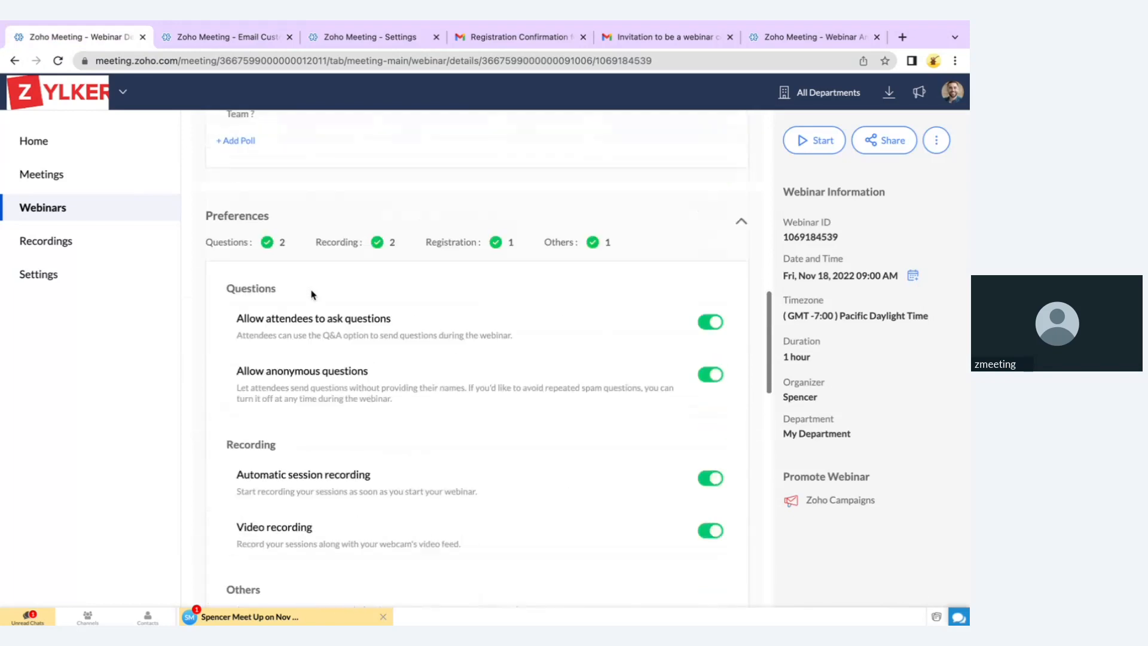
{"action": "scroll", "coordinate": [311, 294], "scroll_direction": "up", "scroll_amount": 3}
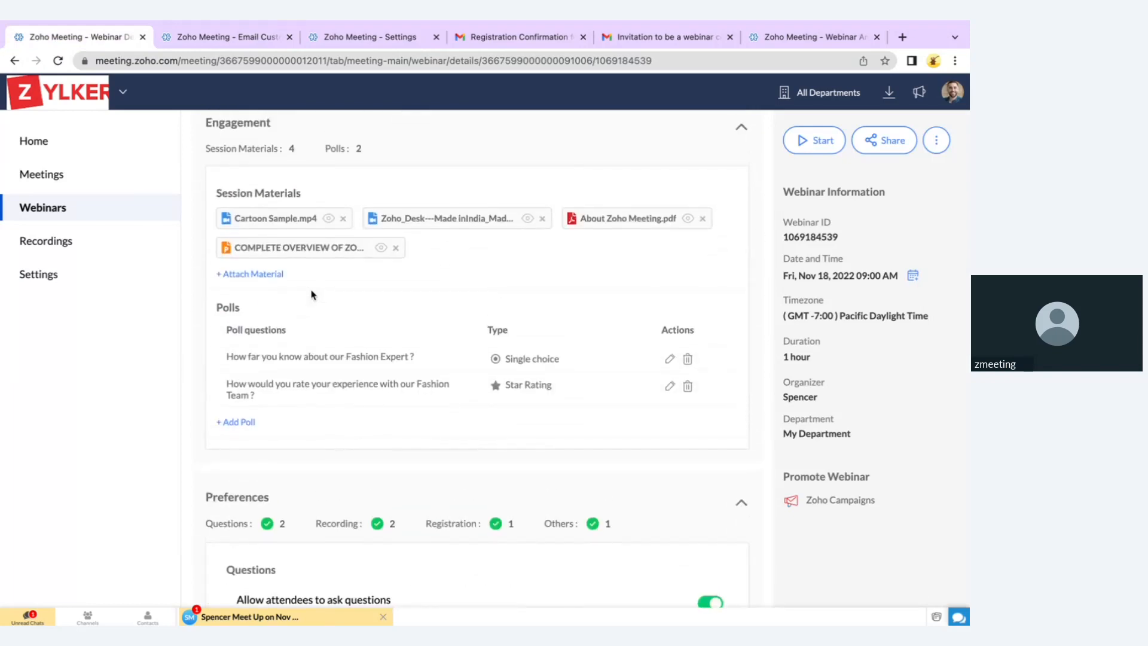
{"action": "scroll", "coordinate": [311, 294], "scroll_direction": "up", "scroll_amount": 1}
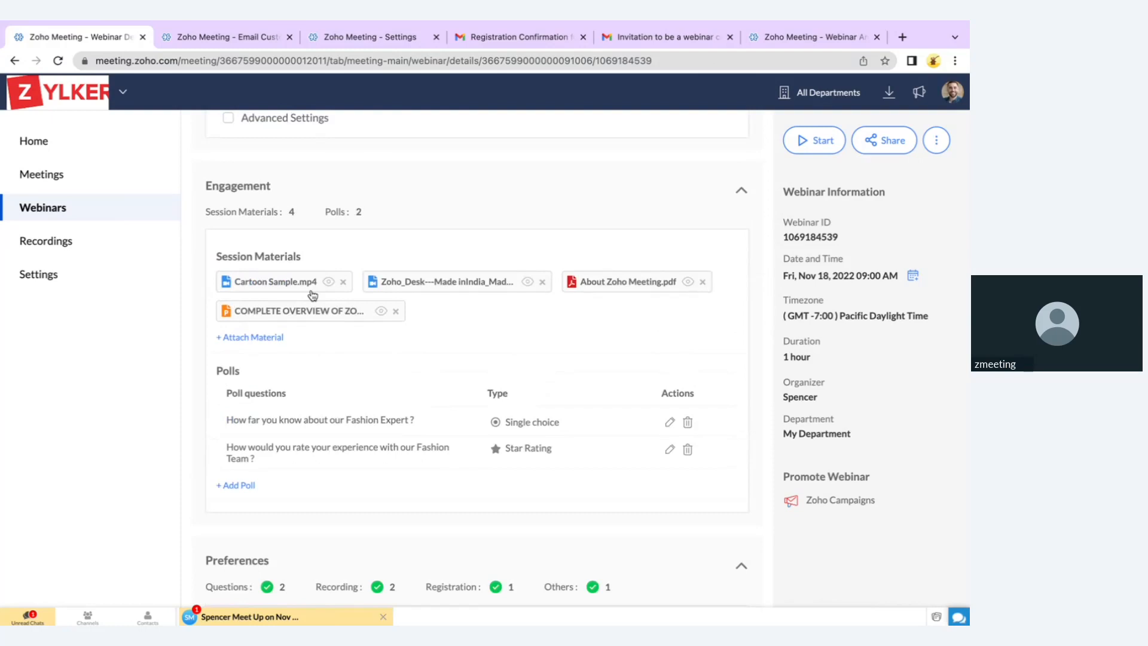
{"action": "scroll", "coordinate": [311, 294], "scroll_direction": "up", "scroll_amount": 1}
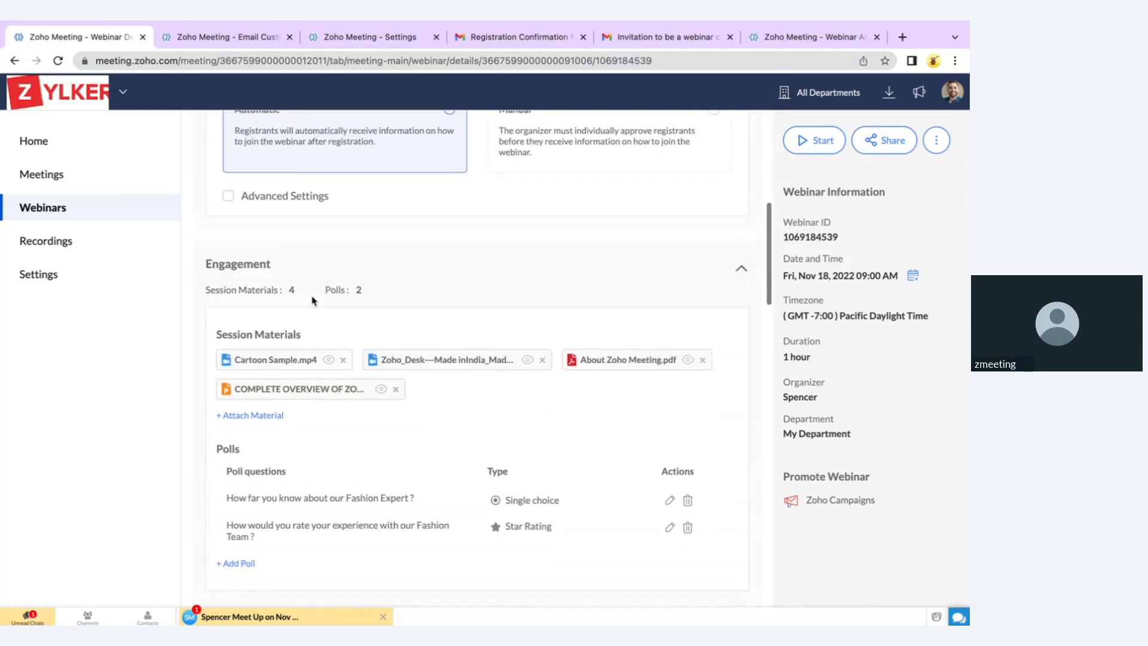
{"action": "scroll", "coordinate": [313, 301], "scroll_direction": "up", "scroll_amount": 4}
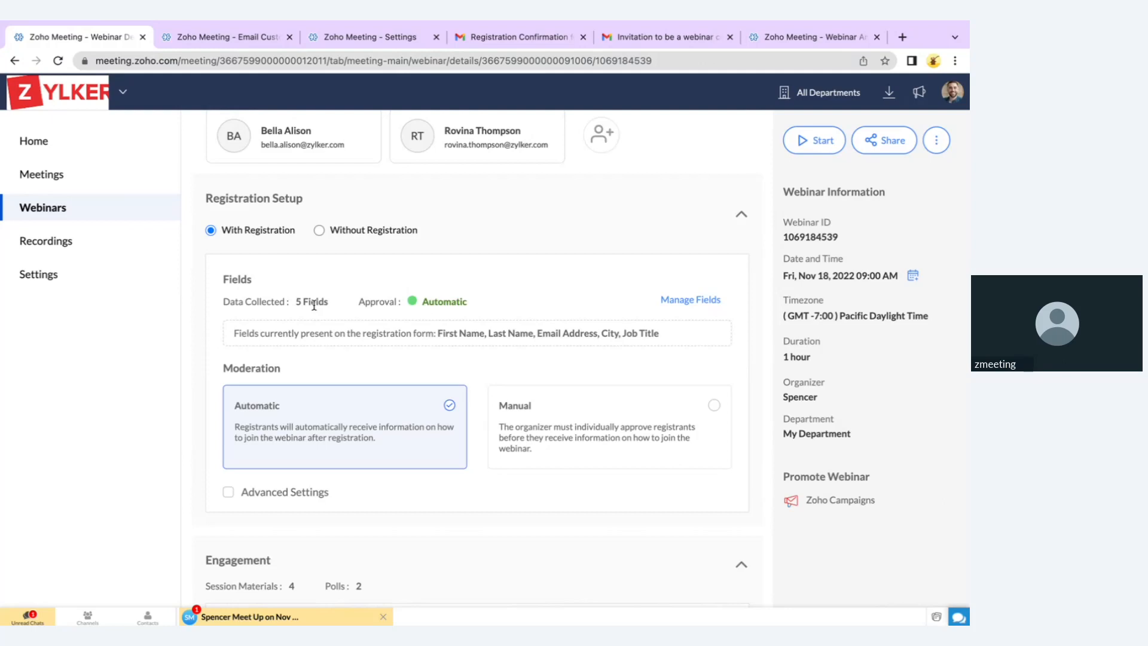
{"action": "left_click", "coordinate": [229, 492]}
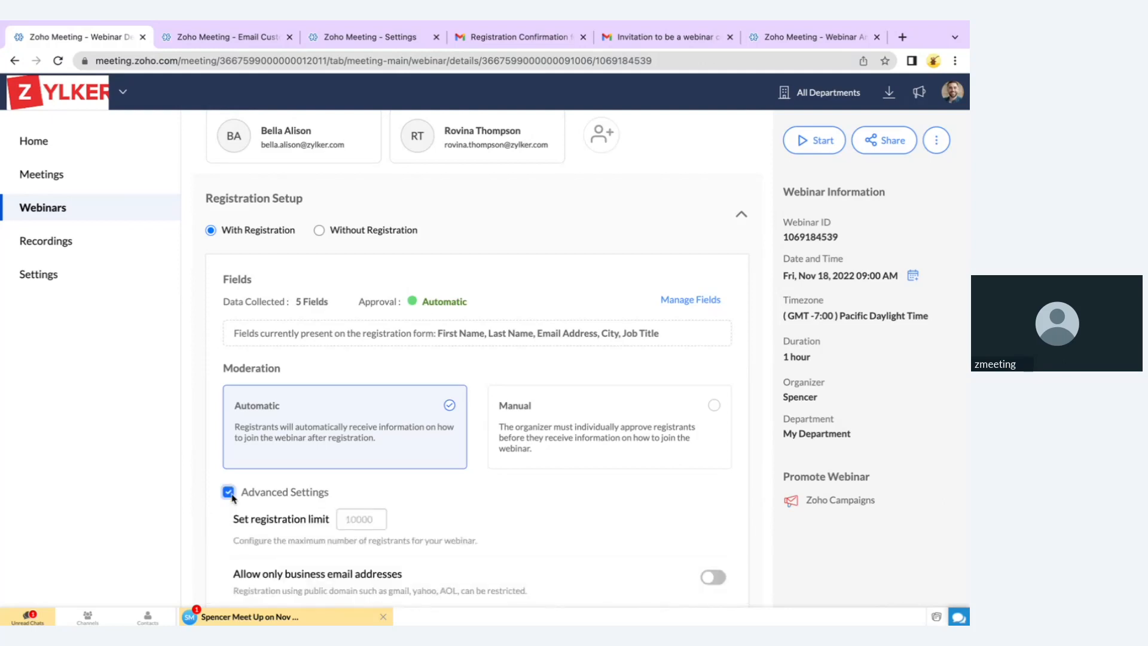
{"action": "scroll", "coordinate": [233, 499], "scroll_direction": "down", "scroll_amount": 3}
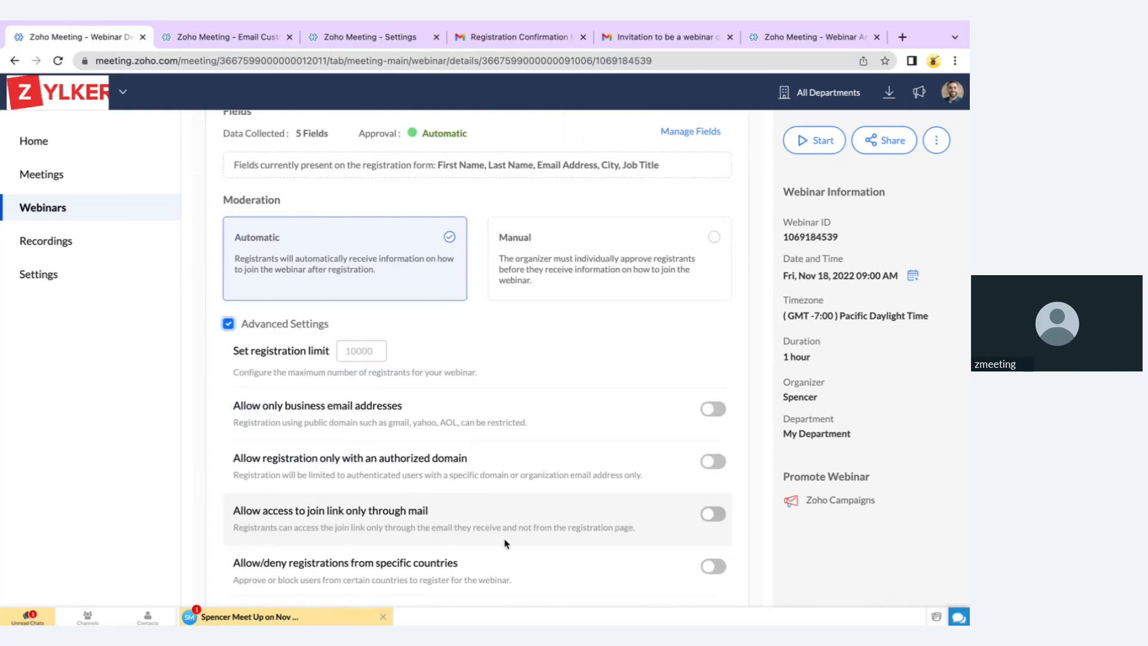
{"action": "scroll", "coordinate": [505, 541], "scroll_direction": "down", "scroll_amount": 2}
Try restricting countries with United States and blocking mode, then cancel so the restriction stays off
{"action": "left_click", "coordinate": [713, 480]}
{"action": "left_click", "coordinate": [363, 216]}
{"action": "type", "text": "United"}
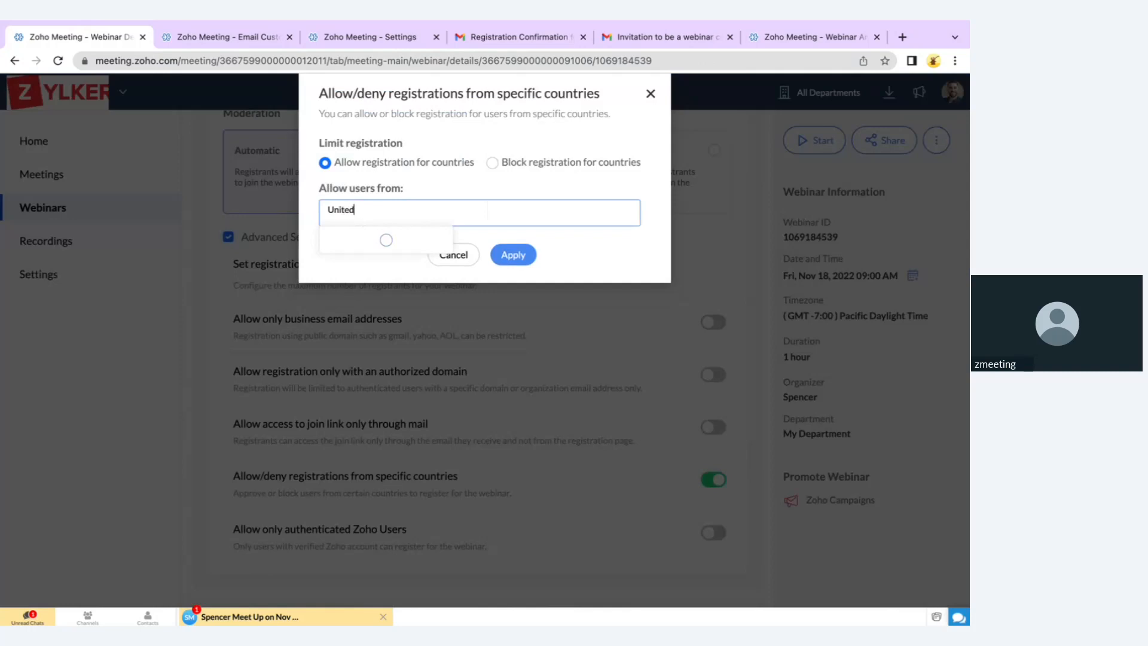
{"action": "left_click", "coordinate": [364, 285]}
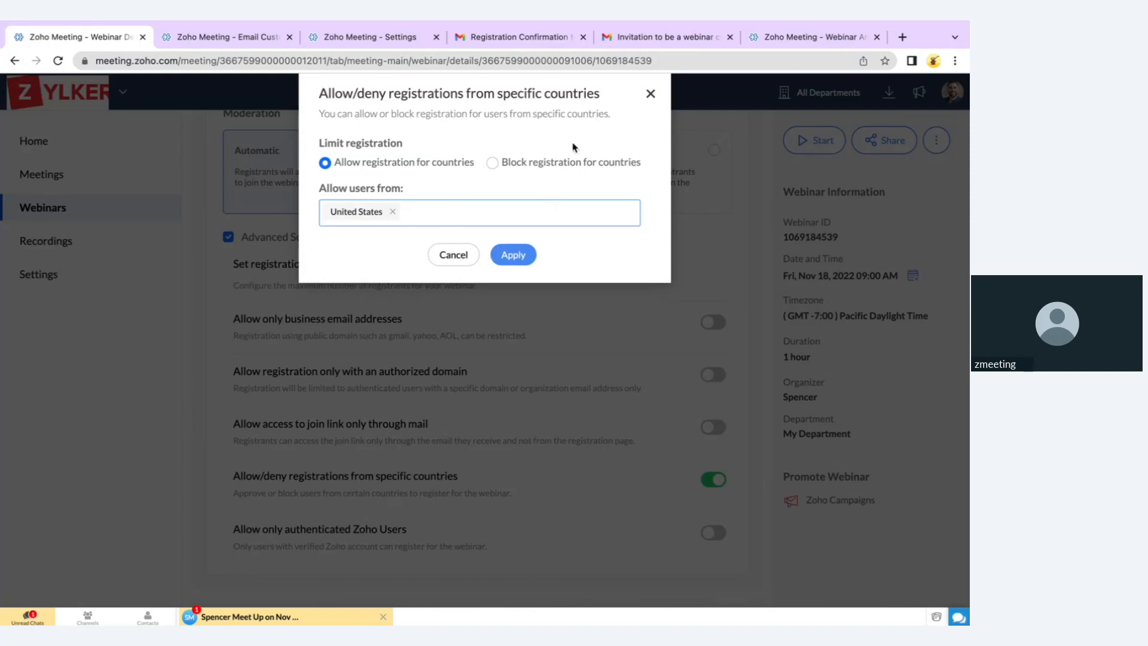
{"action": "left_click", "coordinate": [543, 168]}
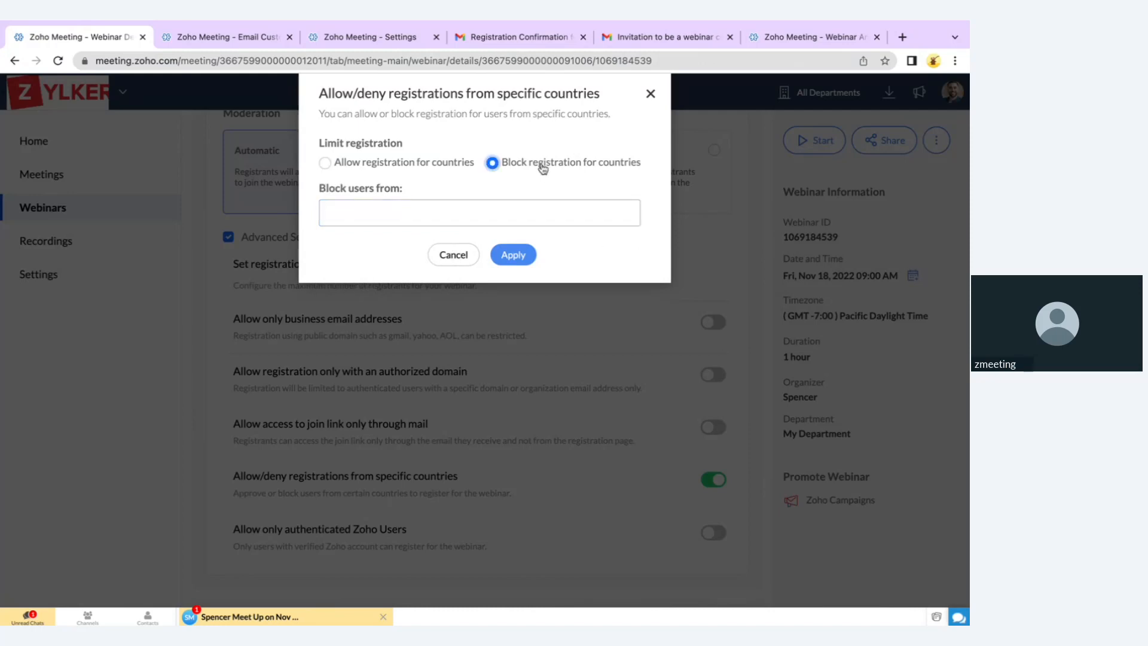
{"action": "left_click", "coordinate": [439, 251]}
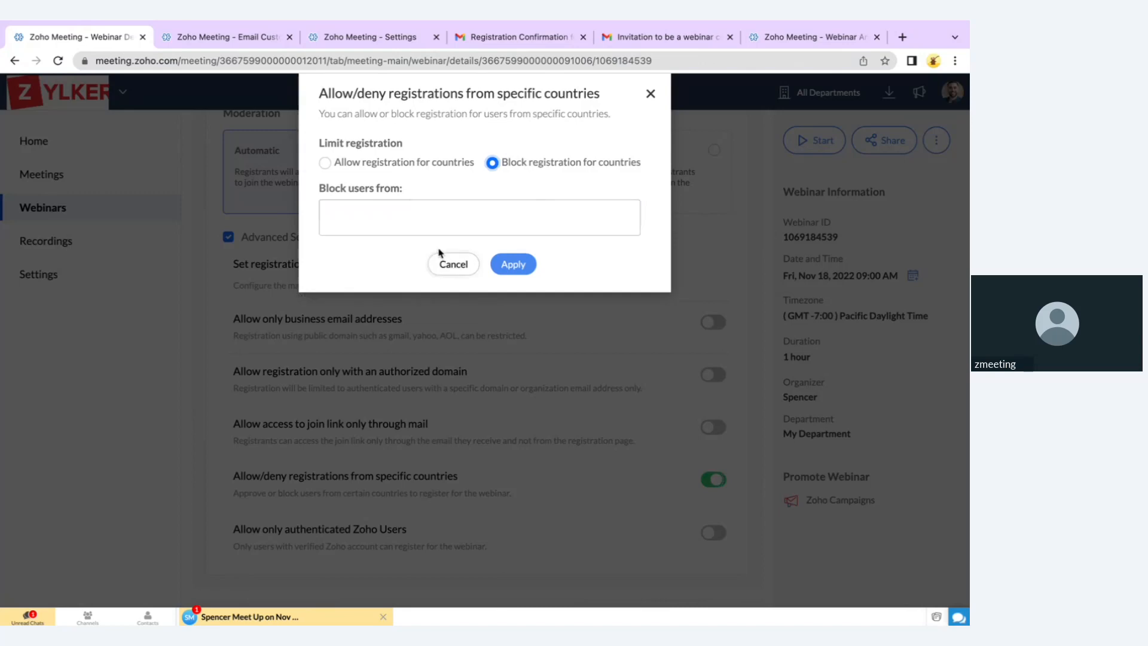
{"action": "scroll", "coordinate": [323, 311], "scroll_direction": "up", "scroll_amount": 1}
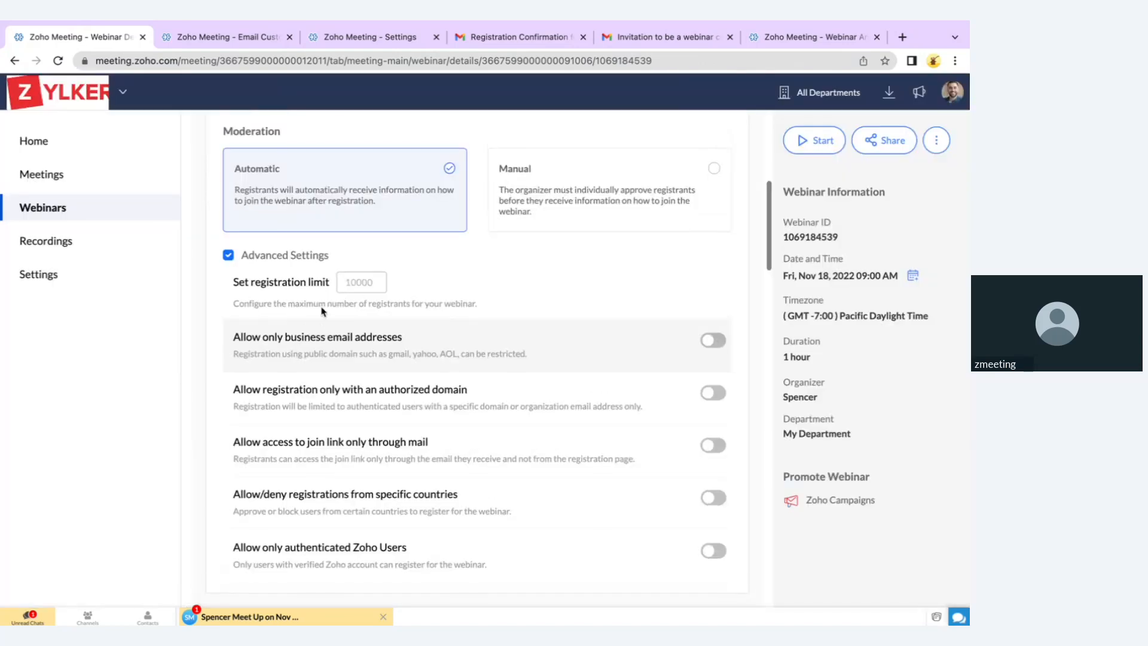
Set the registration limit to 100, then advance the slideshow to the next scenario
{"action": "left_click", "coordinate": [343, 276]}
{"action": "type", "text": "100"}
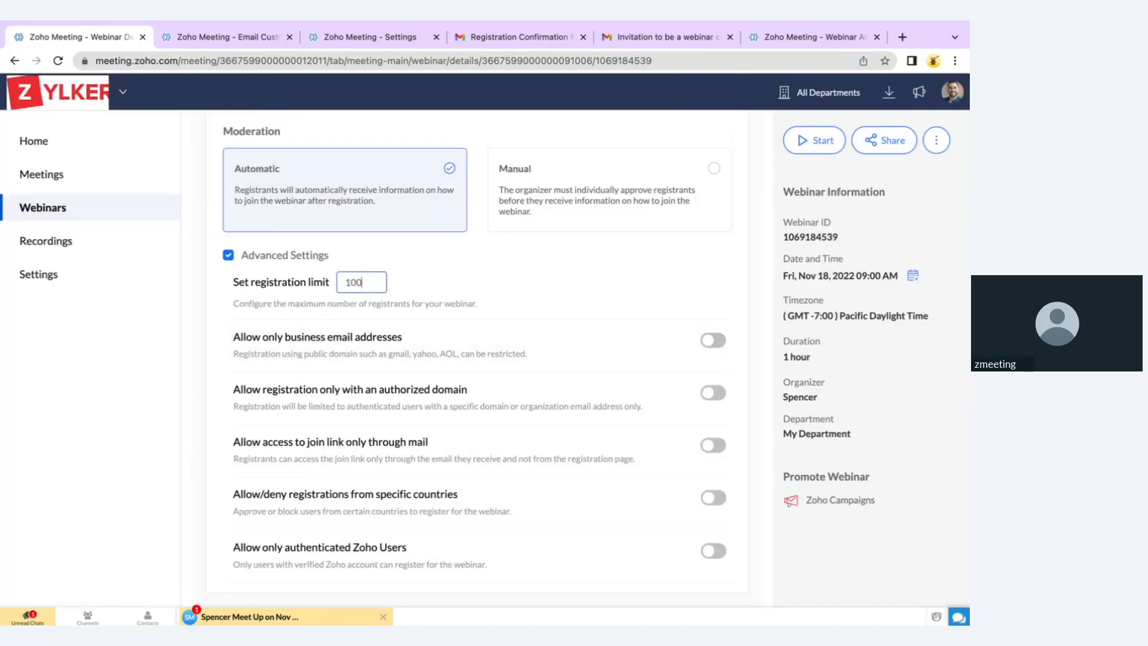
{"action": "left_click", "coordinate": [159, 425]}
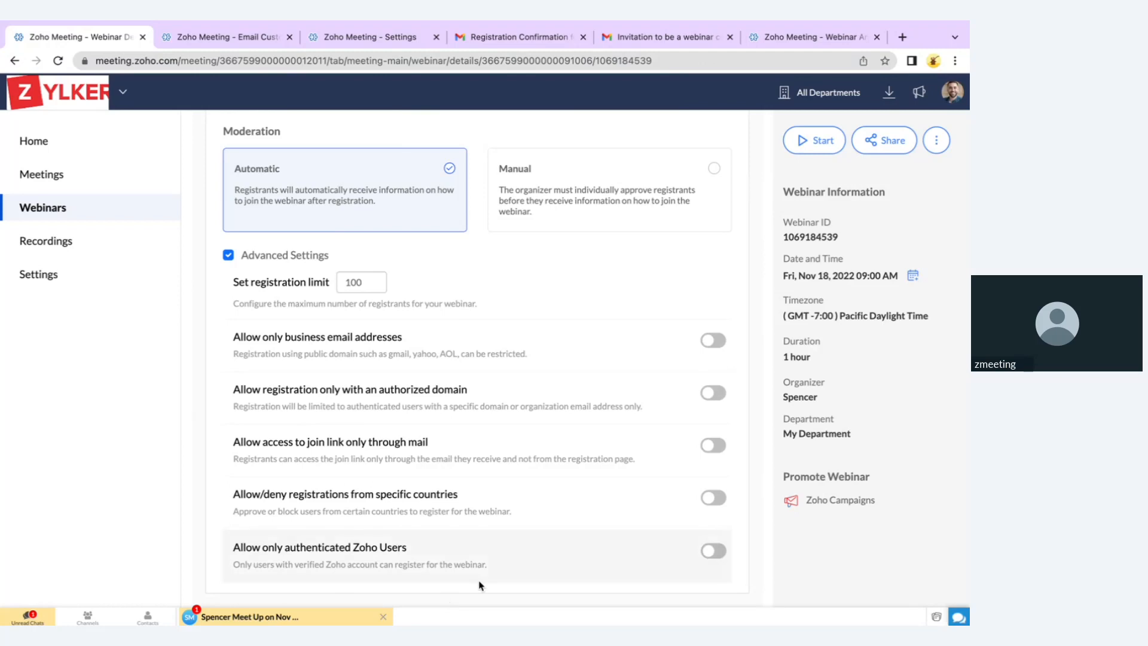
{"action": "scroll", "coordinate": [479, 584], "scroll_direction": "down", "scroll_amount": 1}
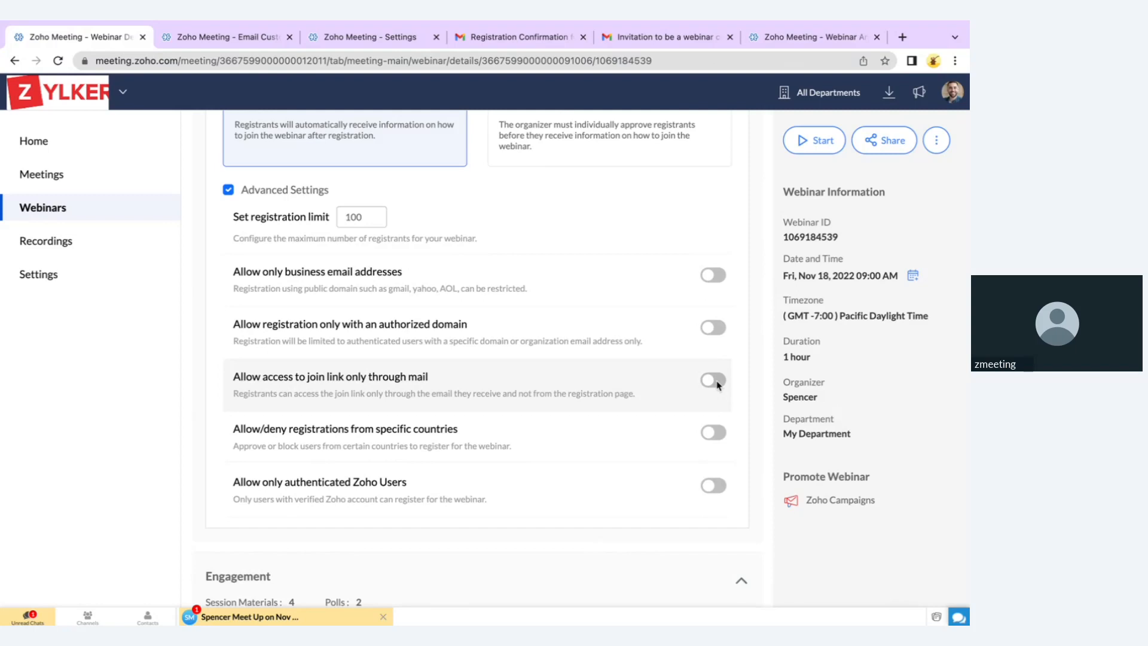
{"action": "key", "text": "ctrl+Right"}
{"action": "key", "text": "Right"}
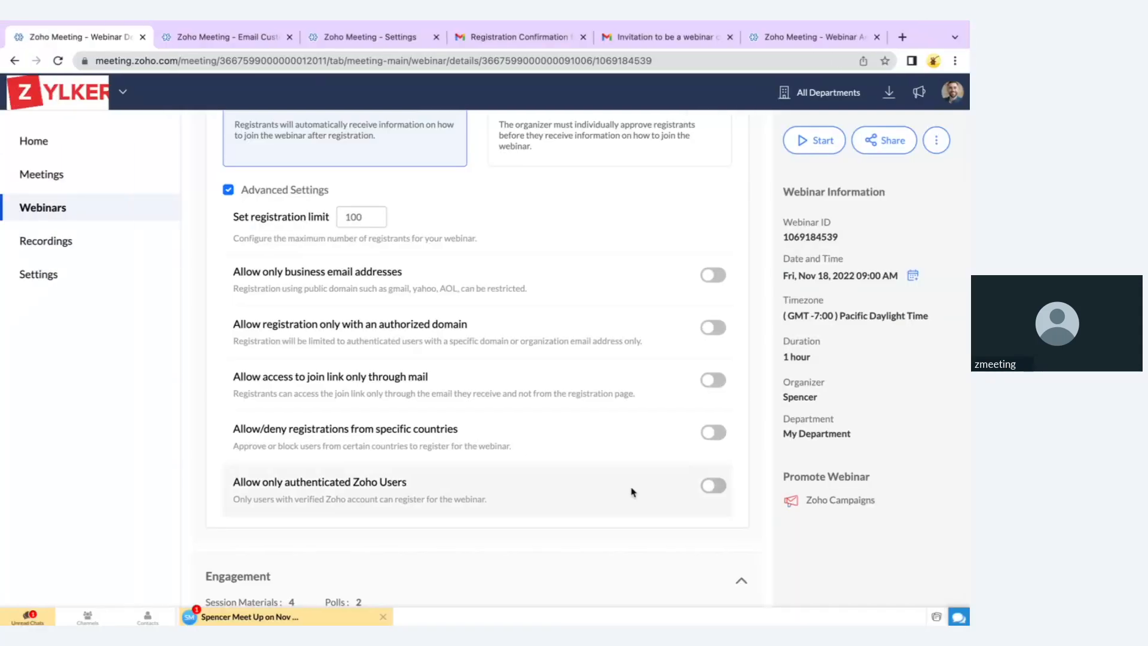
{"action": "scroll", "coordinate": [530, 461], "scroll_direction": "down", "scroll_amount": 5}
{"action": "scroll", "coordinate": [527, 459], "scroll_direction": "down", "scroll_amount": 2}
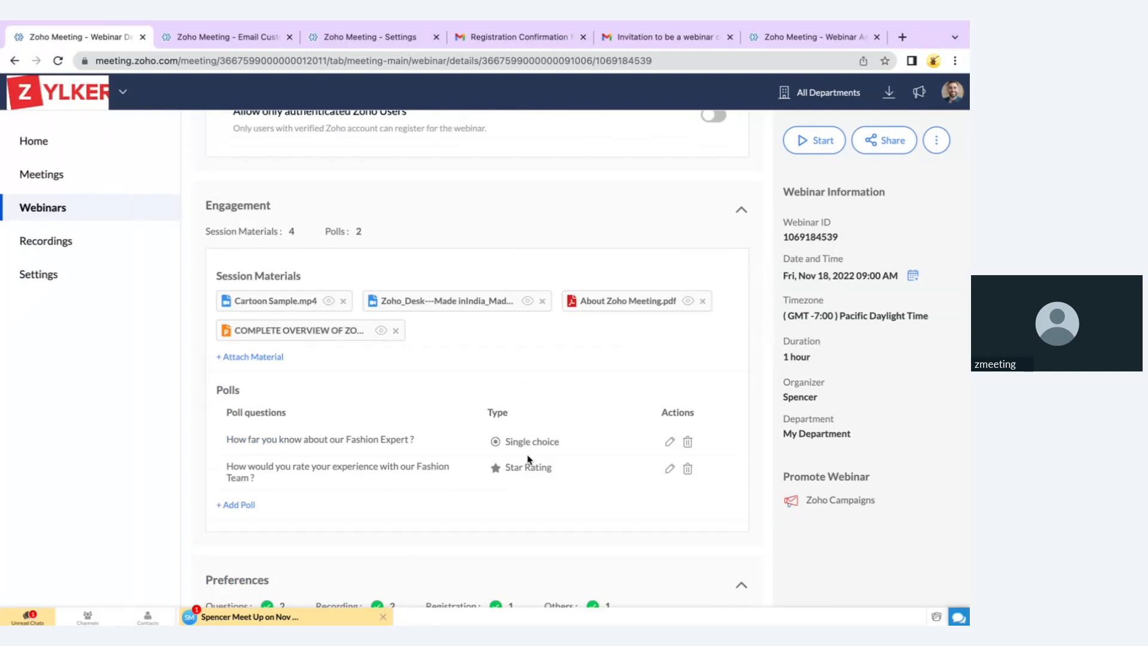
{"action": "scroll", "coordinate": [529, 460], "scroll_direction": "down", "scroll_amount": 2}
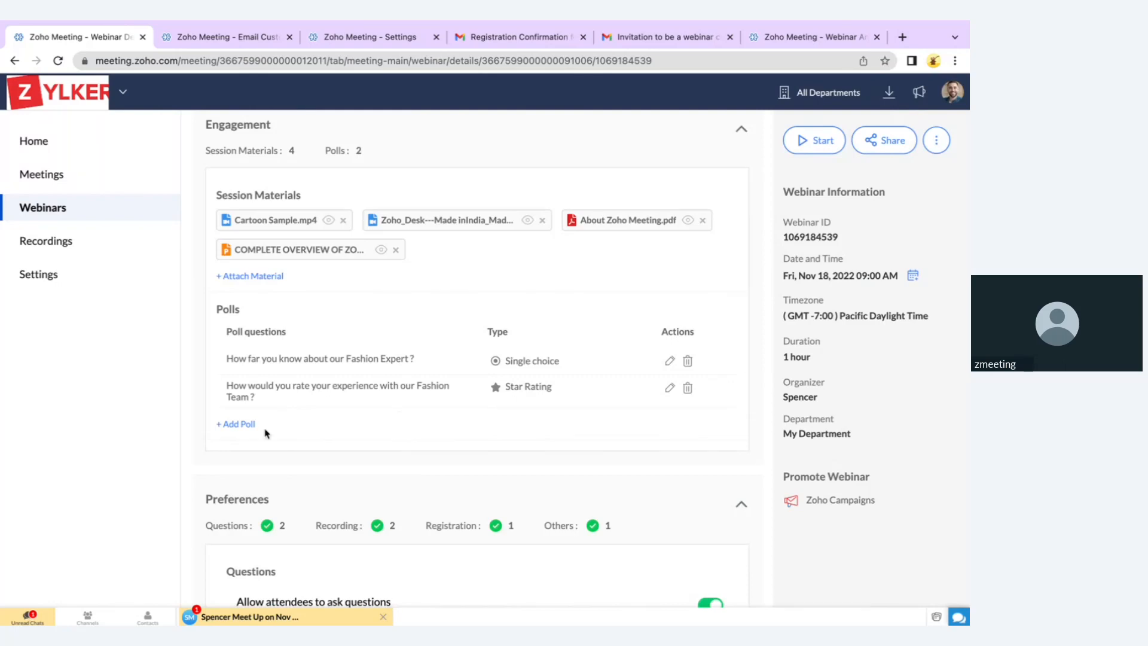
{"action": "left_click", "coordinate": [246, 424]}
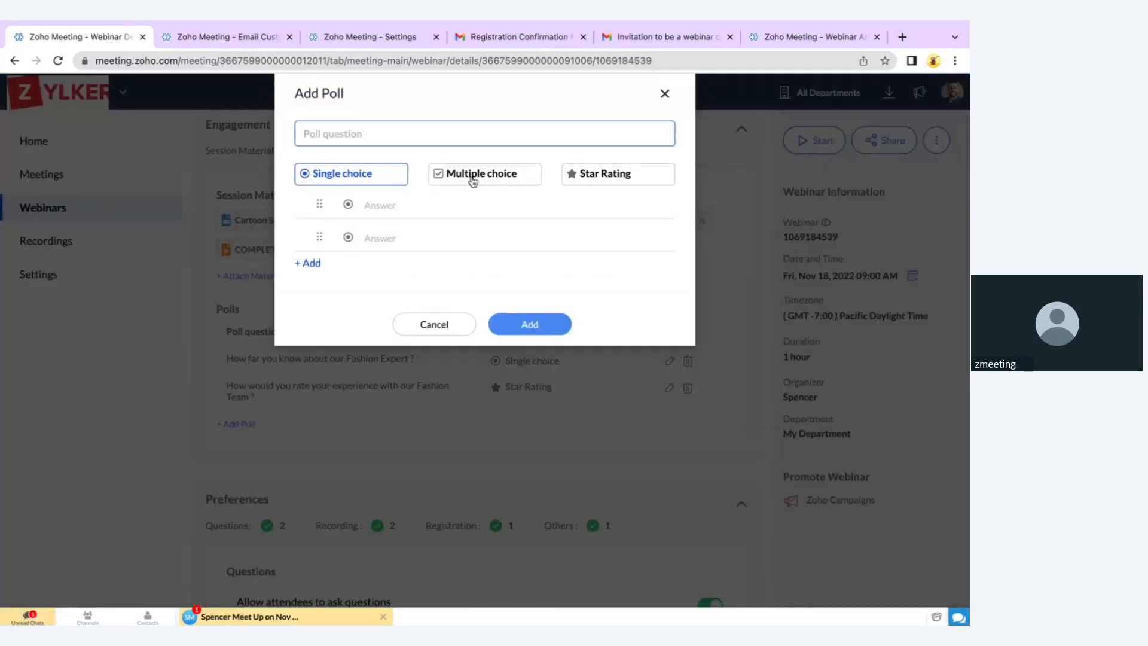
{"action": "left_click", "coordinate": [595, 181]}
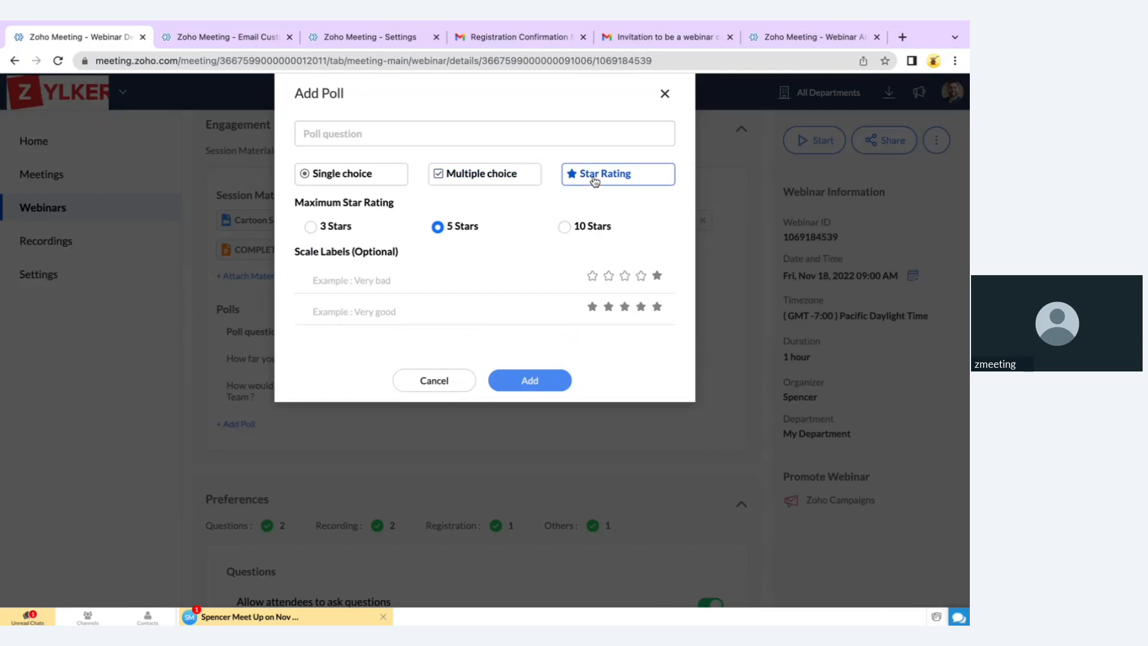
{"action": "left_click", "coordinate": [462, 377]}
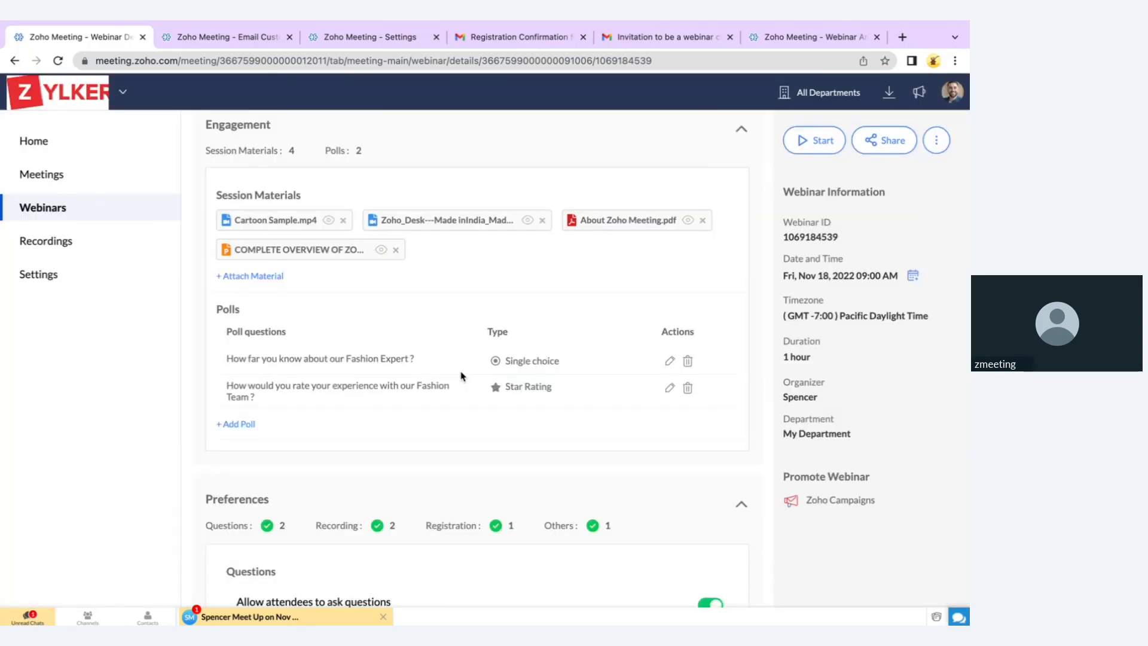
{"action": "scroll", "coordinate": [389, 407], "scroll_direction": "up", "scroll_amount": 1}
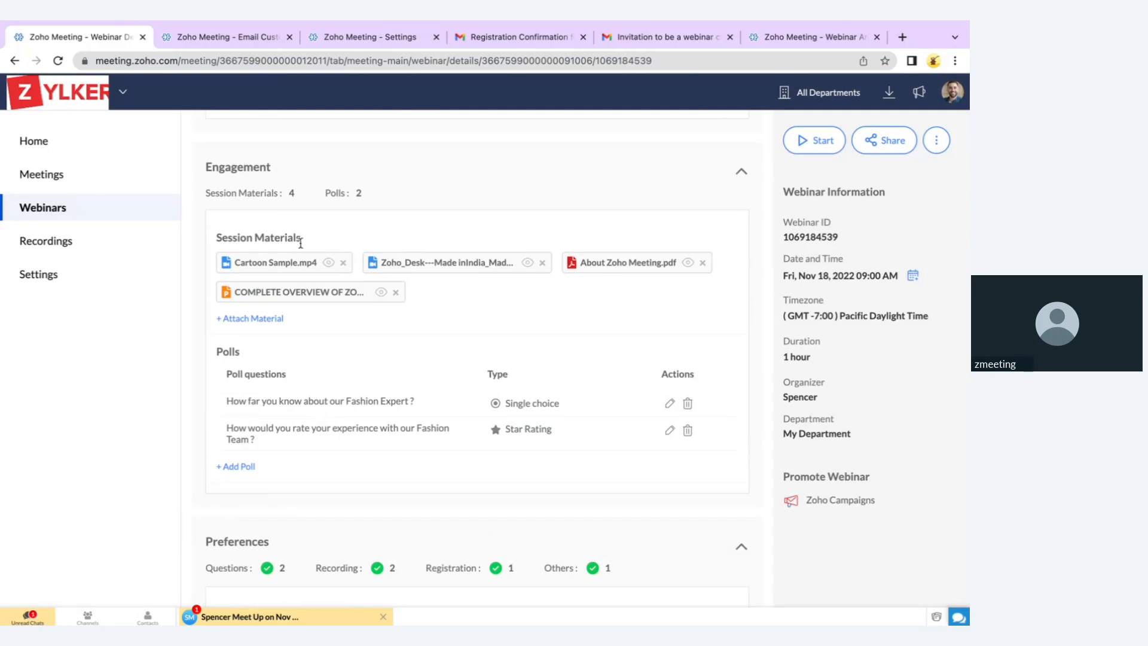
{"action": "left_click", "coordinate": [272, 319]}
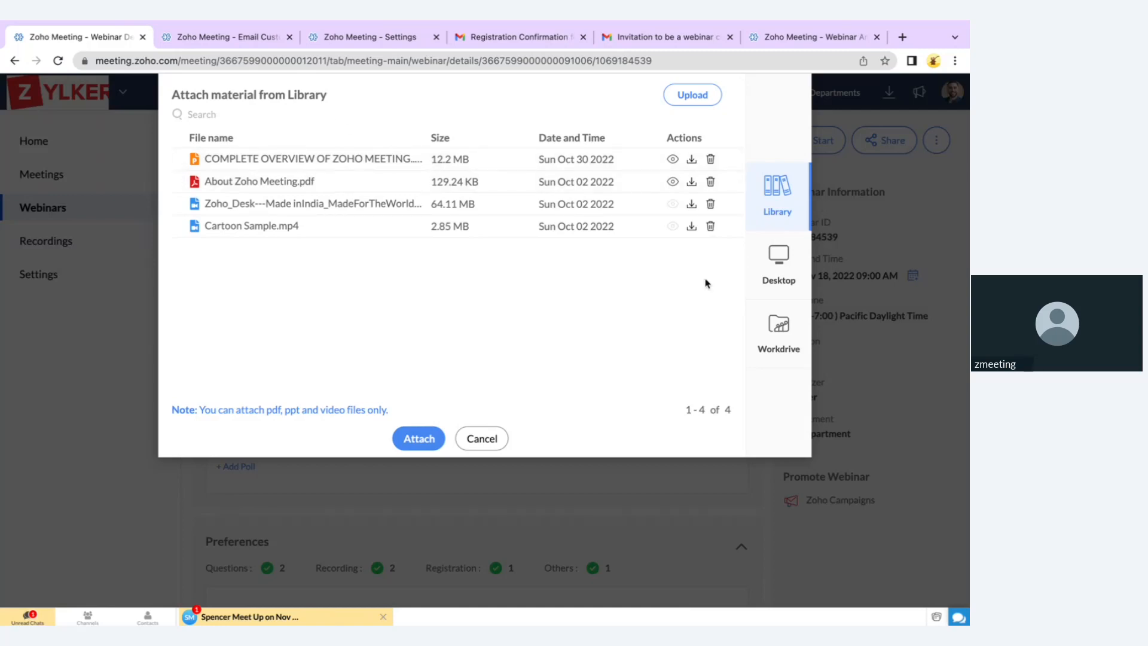
{"action": "left_click", "coordinate": [777, 289]}
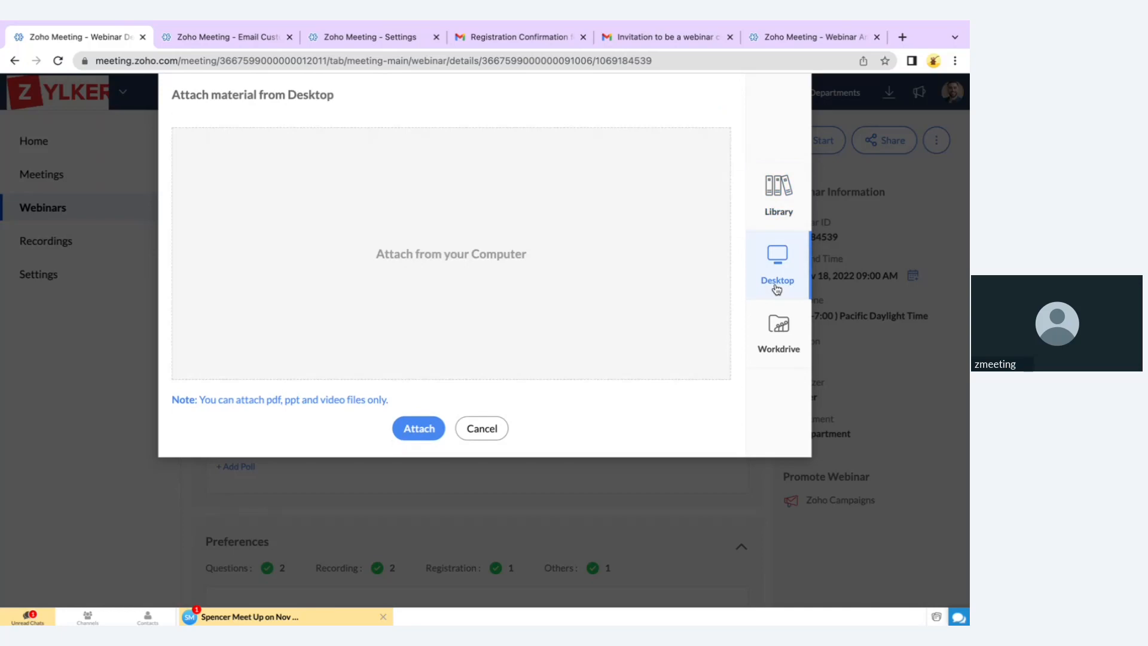
{"action": "left_click", "coordinate": [777, 342]}
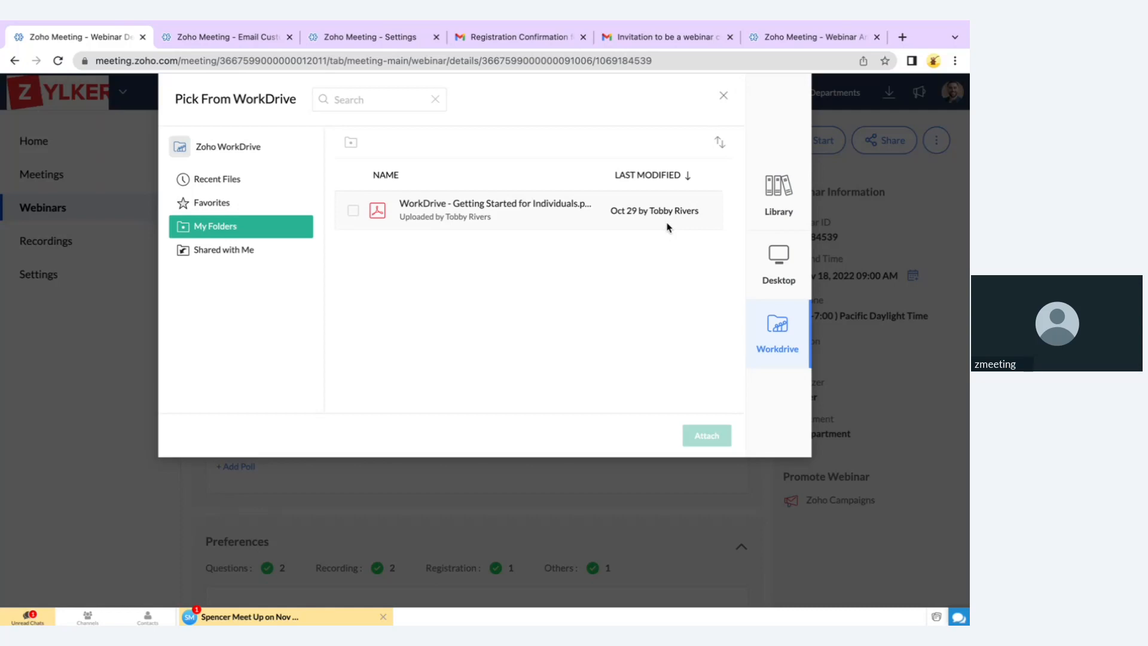
{"action": "left_click", "coordinate": [723, 99]}
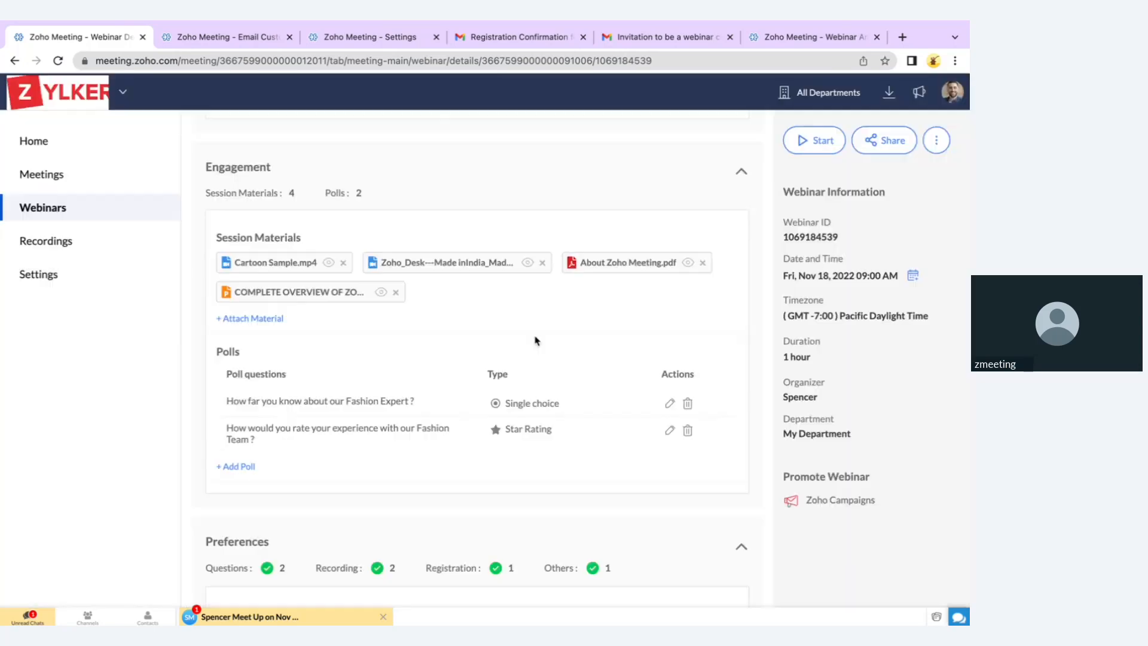
Turn on Post Webinar Re-direction to zoho.com and save the link
{"action": "scroll", "coordinate": [536, 340], "scroll_direction": "down", "scroll_amount": 10}
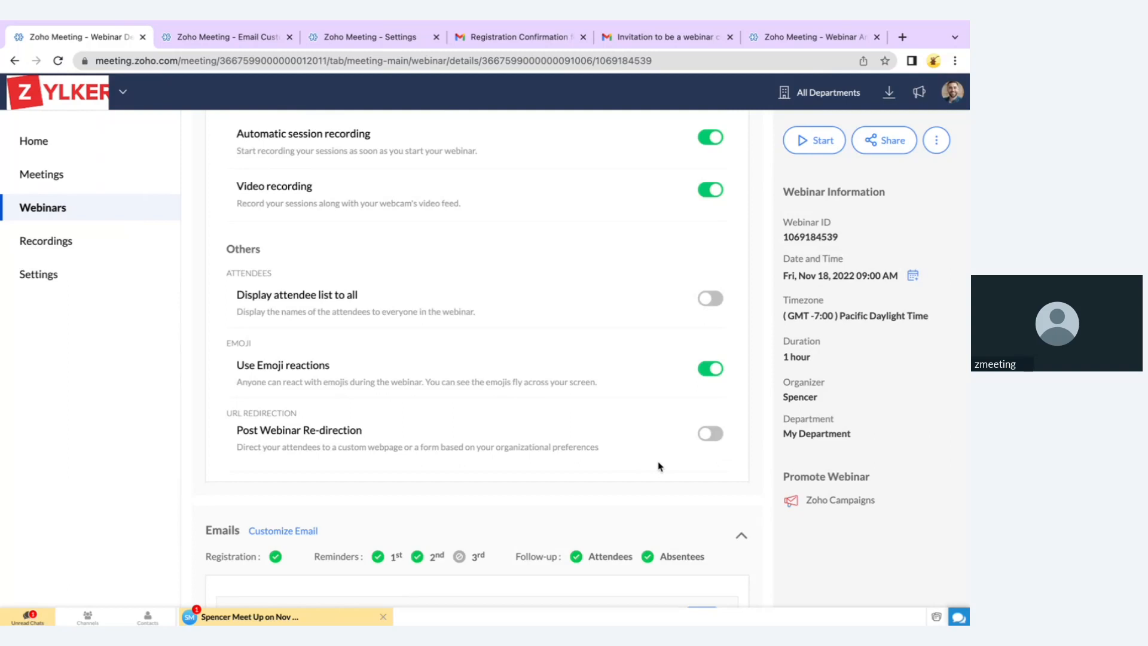
{"action": "left_click", "coordinate": [720, 436]}
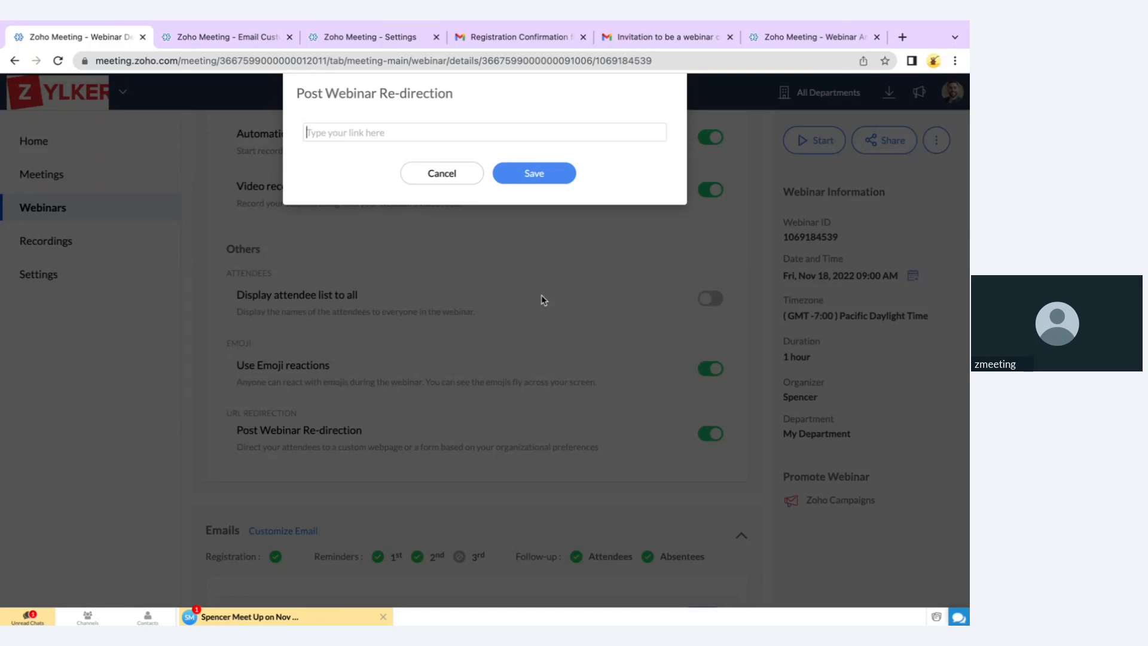
{"action": "type", "text": "zoho.com"}
{"action": "left_click", "coordinate": [533, 174]}
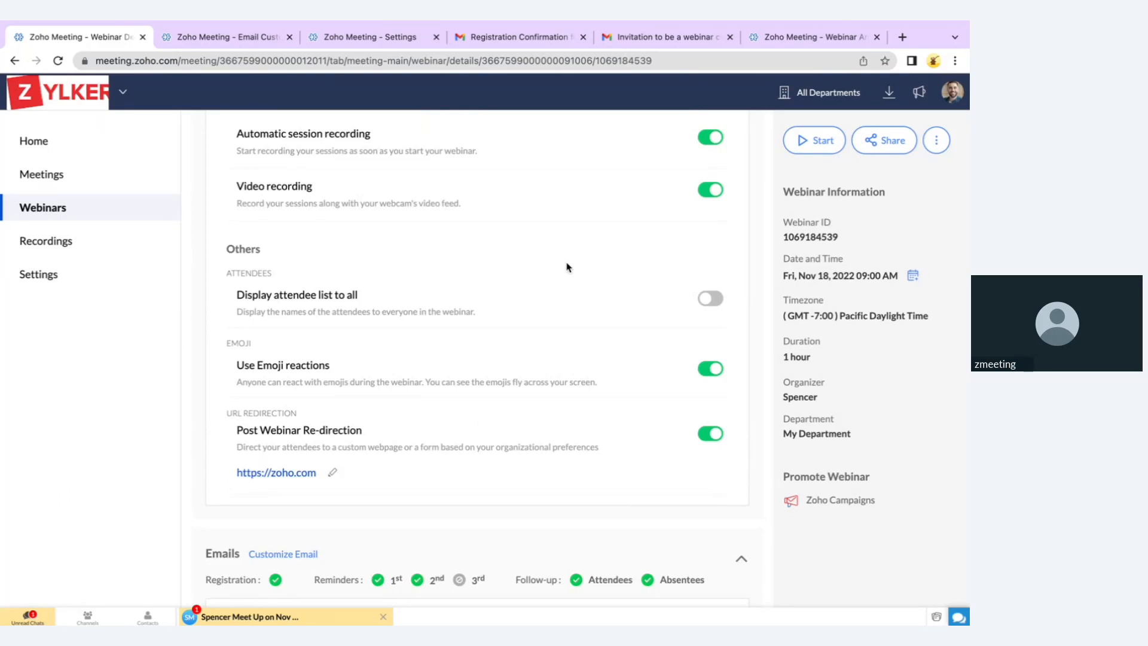
{"action": "scroll", "coordinate": [568, 264], "scroll_direction": "up", "scroll_amount": 10}
{"action": "scroll", "coordinate": [568, 267], "scroll_direction": "up", "scroll_amount": 10}
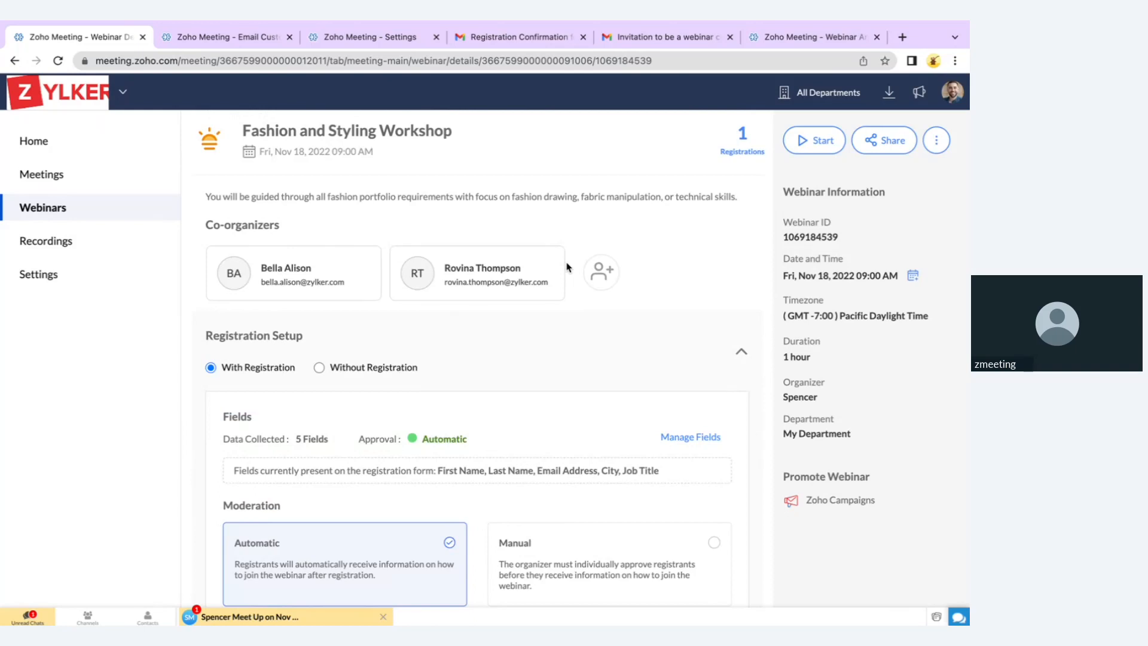
{"action": "left_click", "coordinate": [892, 138]}
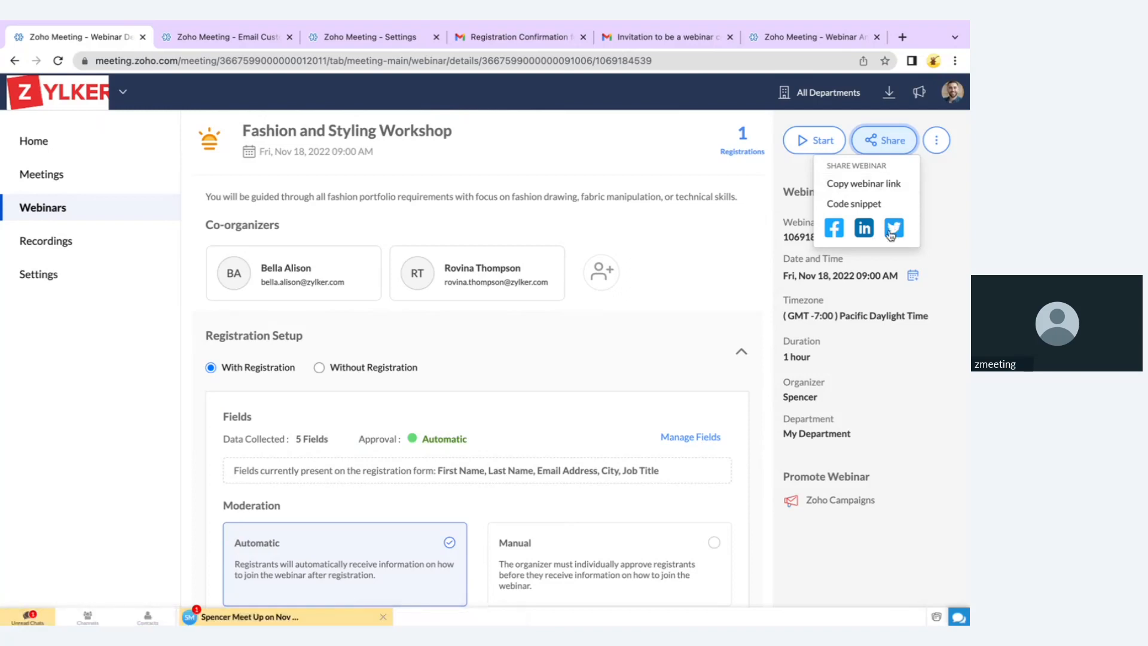
{"action": "left_click", "coordinate": [882, 205]}
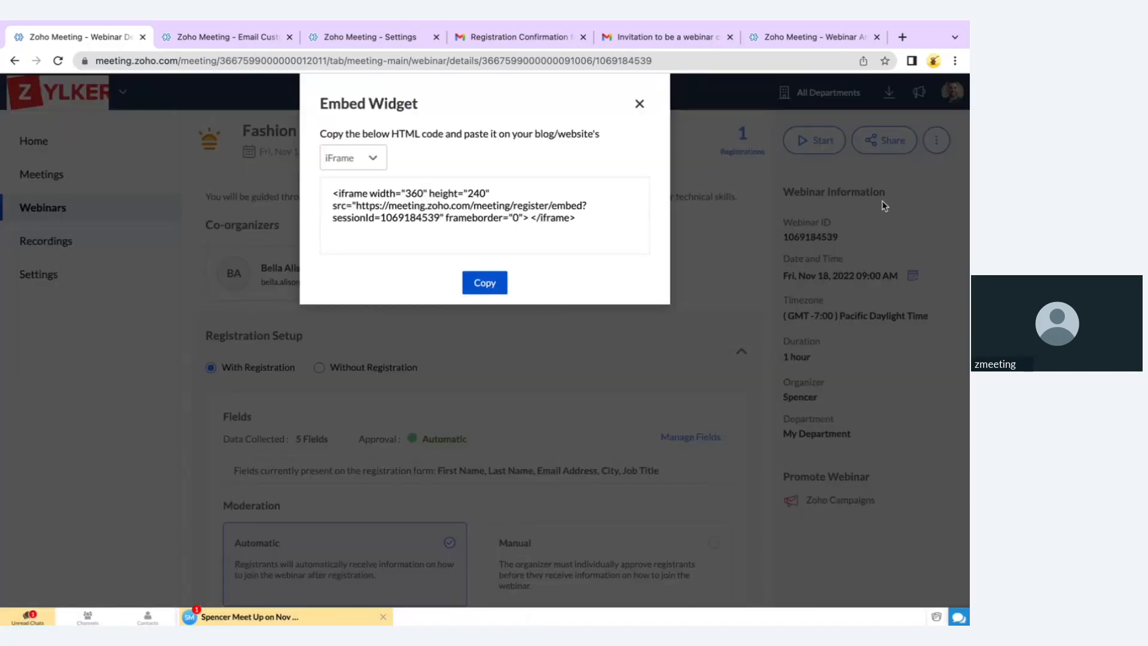
{"action": "left_click", "coordinate": [380, 166]}
{"action": "left_click", "coordinate": [377, 201]}
{"action": "scroll", "coordinate": [377, 203], "scroll_direction": "down", "scroll_amount": 2}
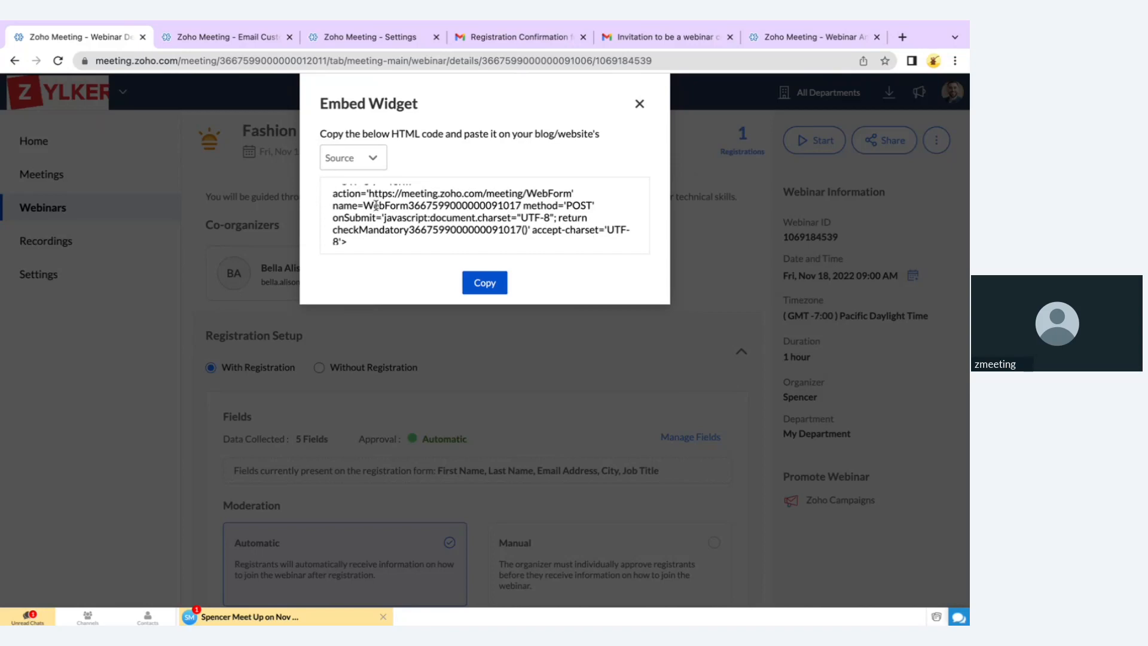
{"action": "left_click", "coordinate": [639, 104]}
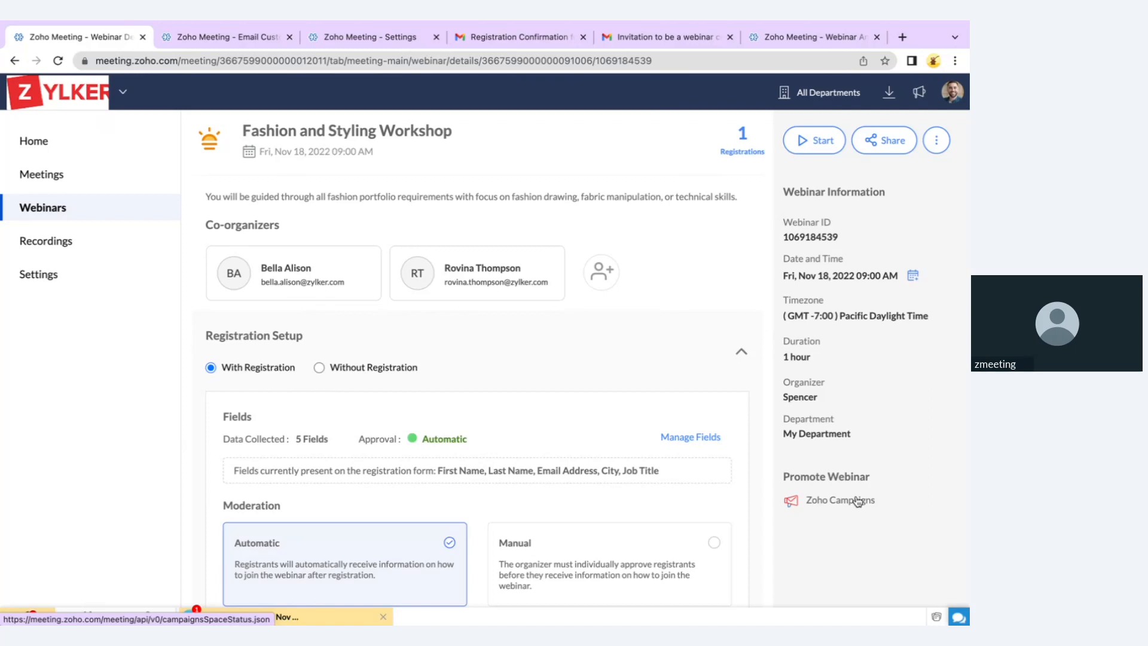
{"action": "left_click", "coordinate": [902, 144]}
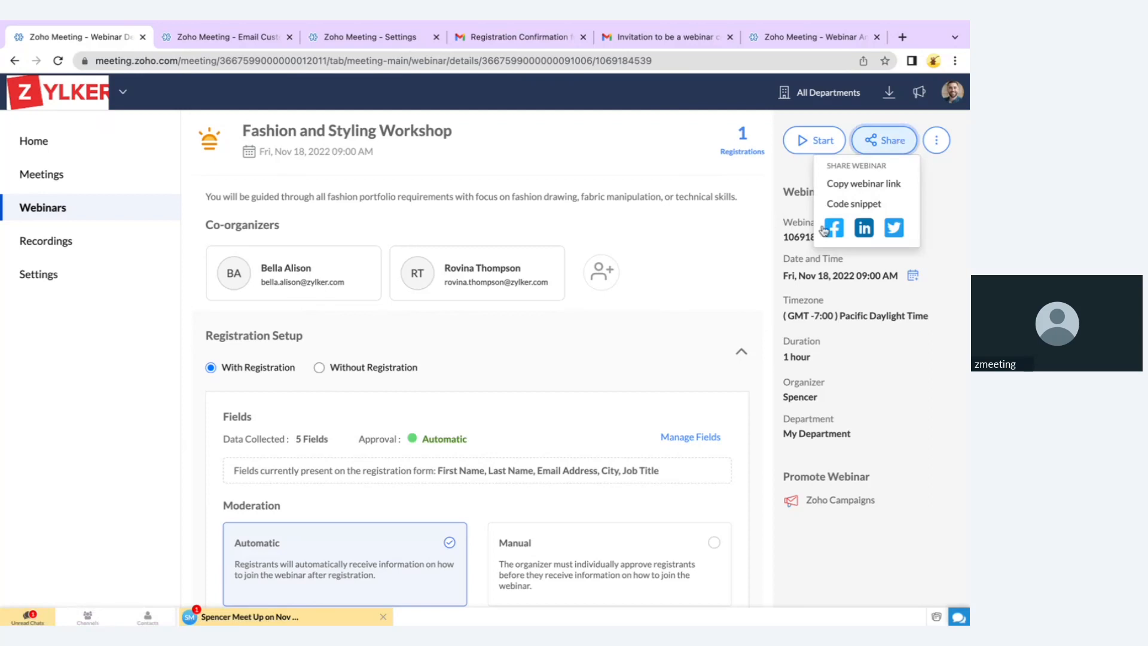
{"action": "left_click", "coordinate": [745, 288]}
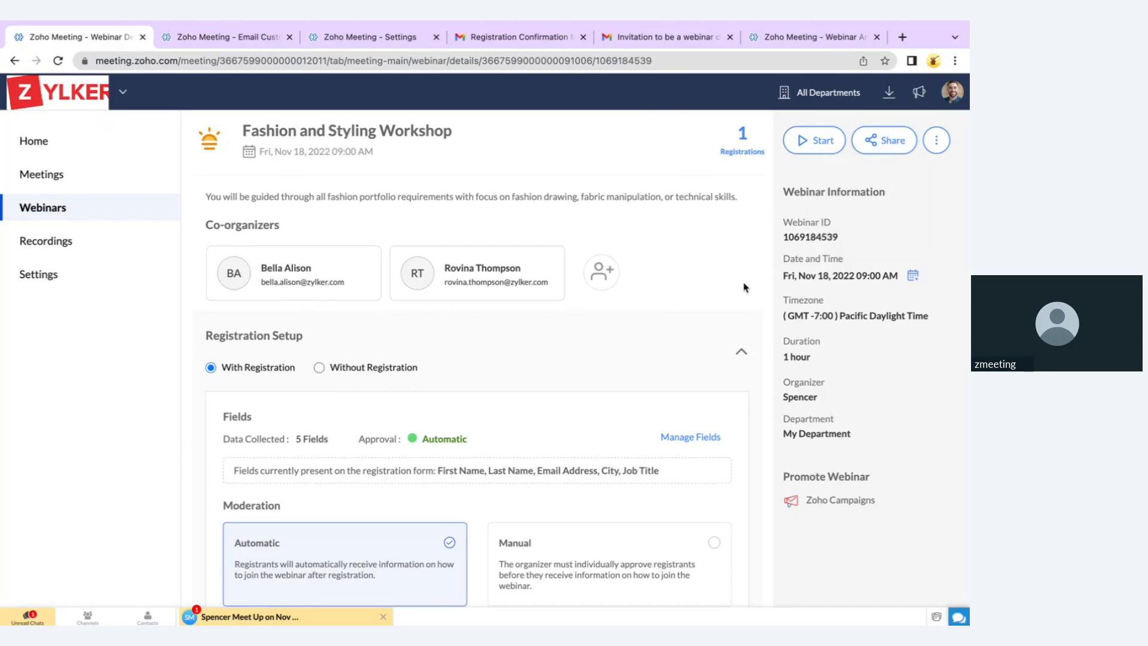
Launch the Fashion and Styling Workshop in the browser as presenter and close the macOS privacy notice
{"action": "left_click", "coordinate": [836, 145]}
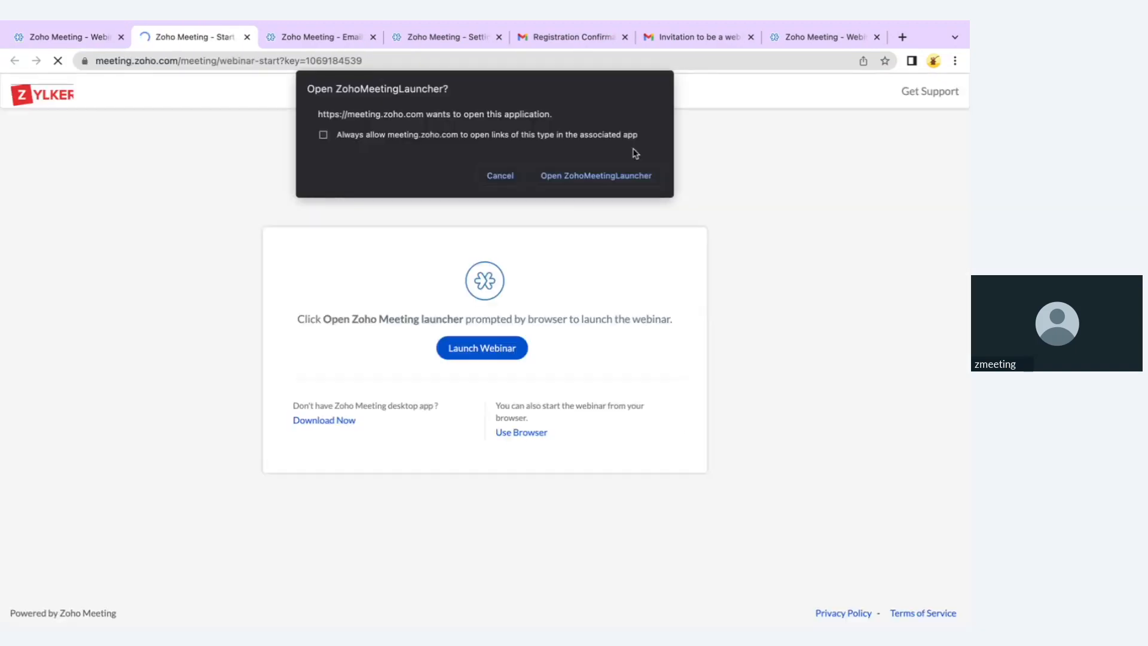
{"action": "left_click", "coordinate": [501, 174]}
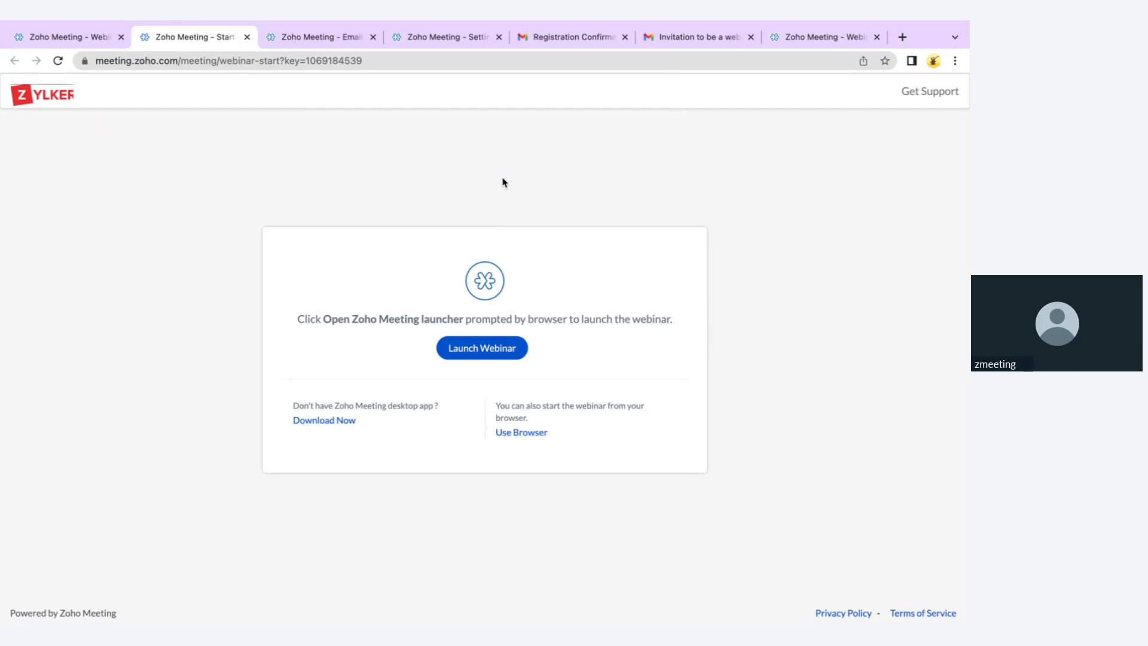
{"action": "left_click", "coordinate": [519, 438]}
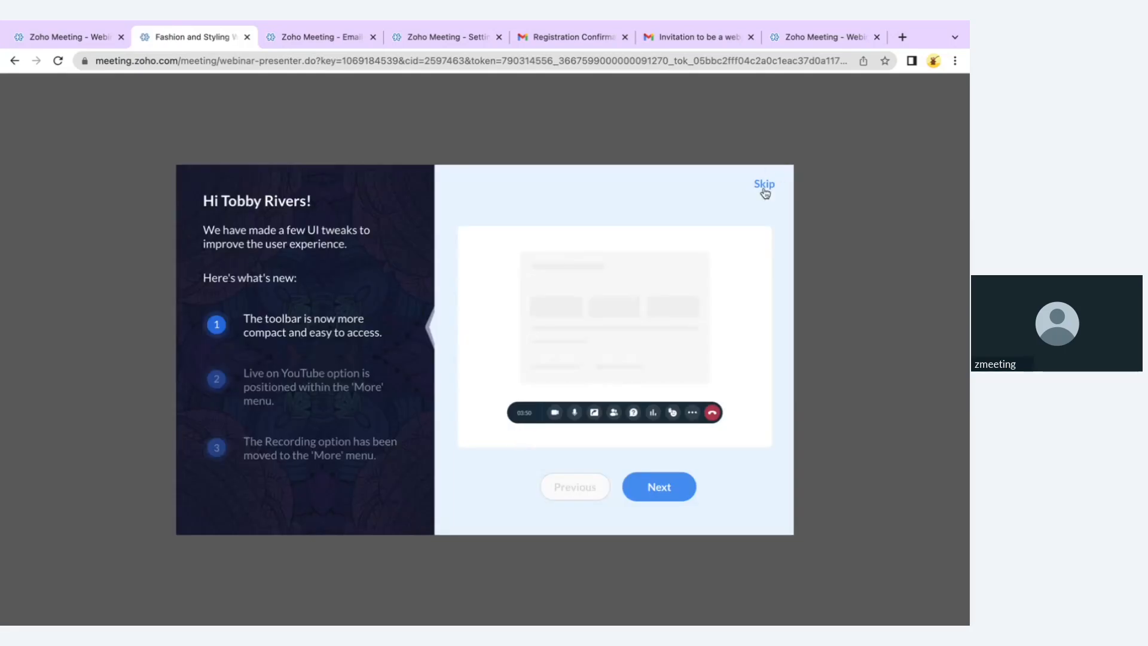
{"action": "left_click", "coordinate": [764, 185]}
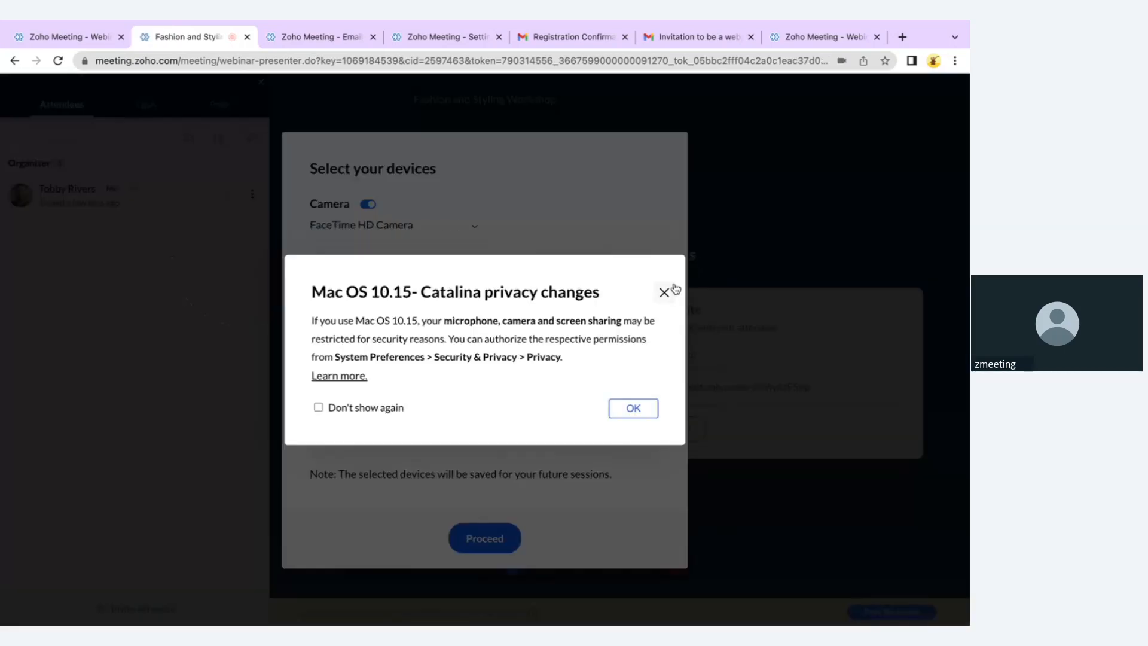
{"action": "left_click", "coordinate": [664, 293]}
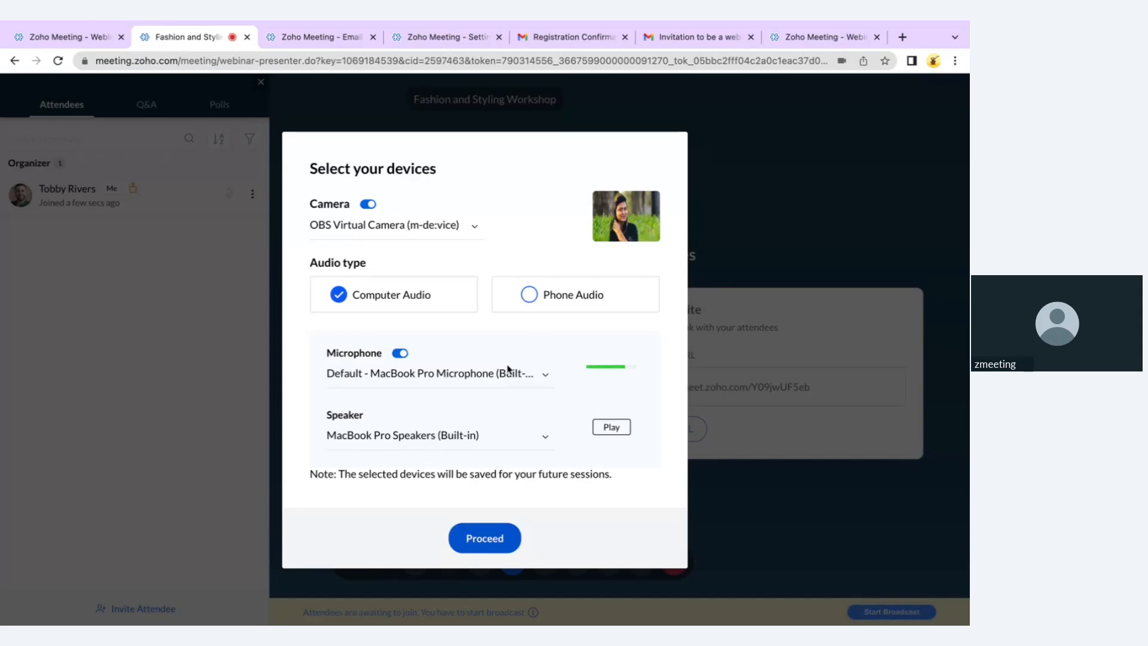
Join with the OBS virtual camera and Computer Audio, microphone off, after briefly checking Phone Audio
{"action": "left_click", "coordinate": [389, 235]}
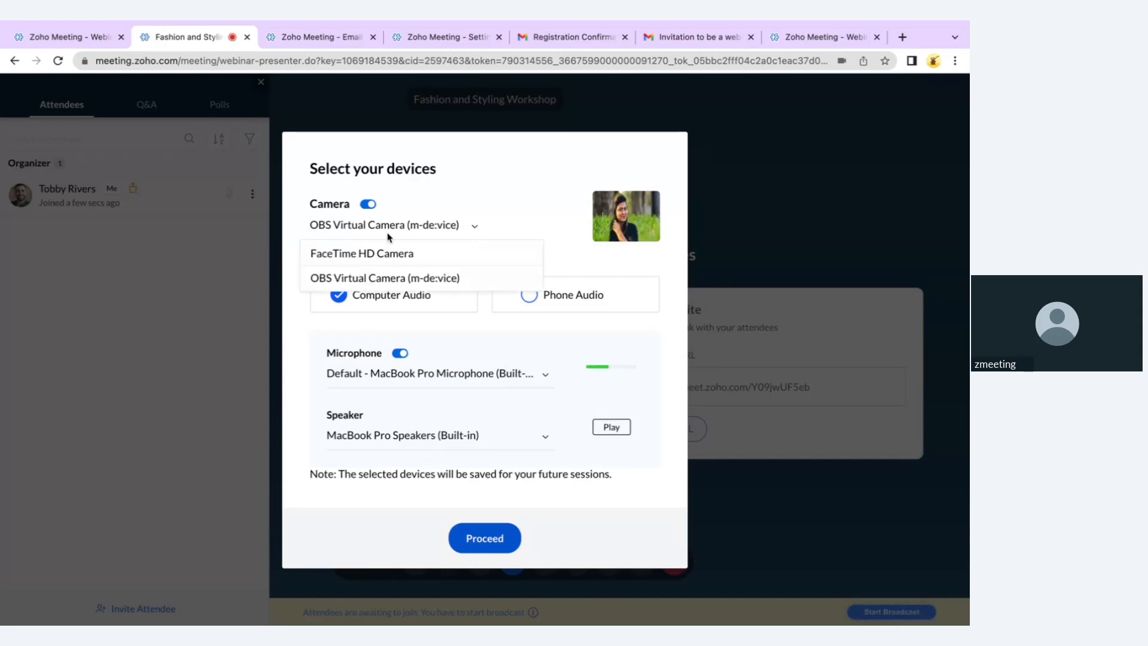
{"action": "left_click", "coordinate": [474, 220]}
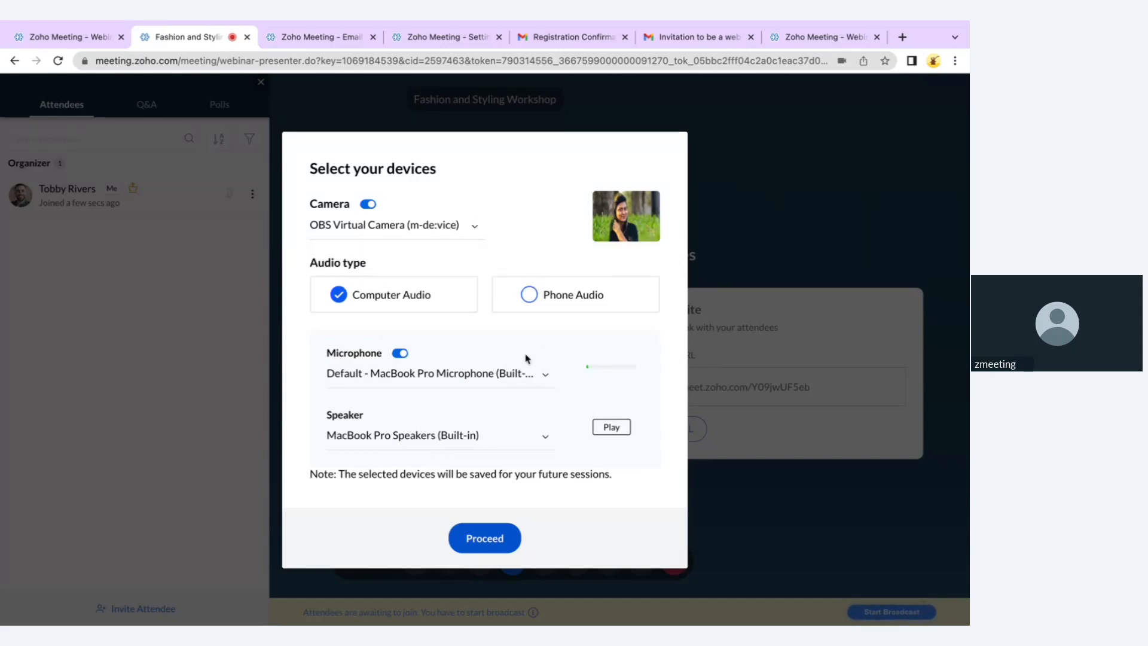
{"action": "left_click", "coordinate": [560, 304]}
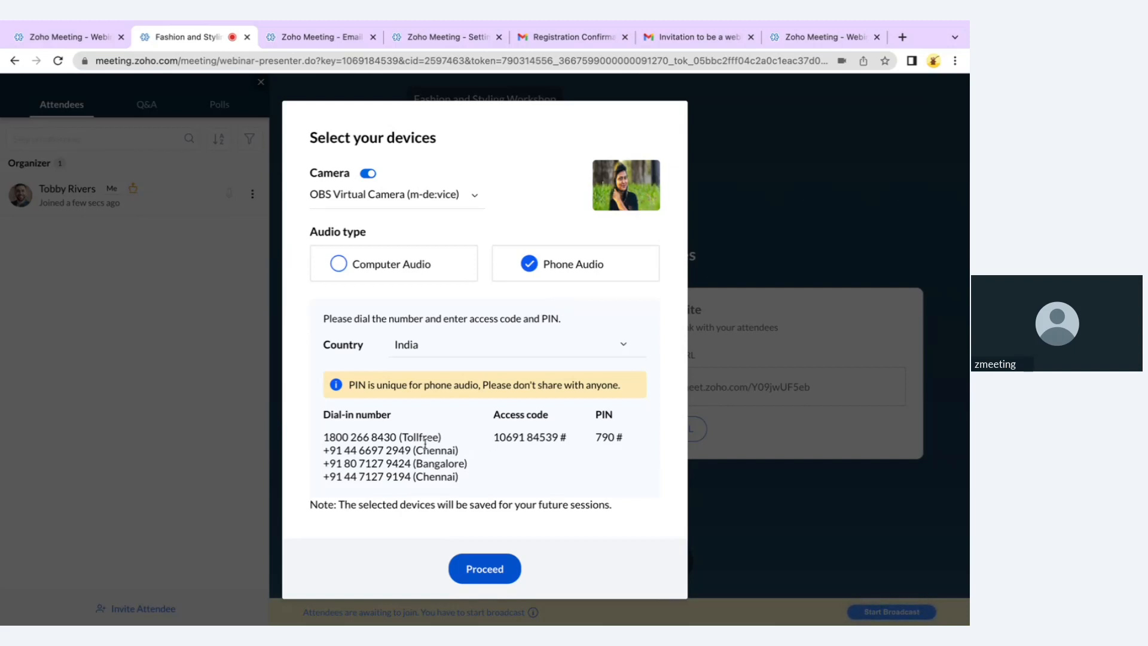
{"action": "left_click_drag", "start_coordinate": [482, 448], "coordinate": [580, 448]}
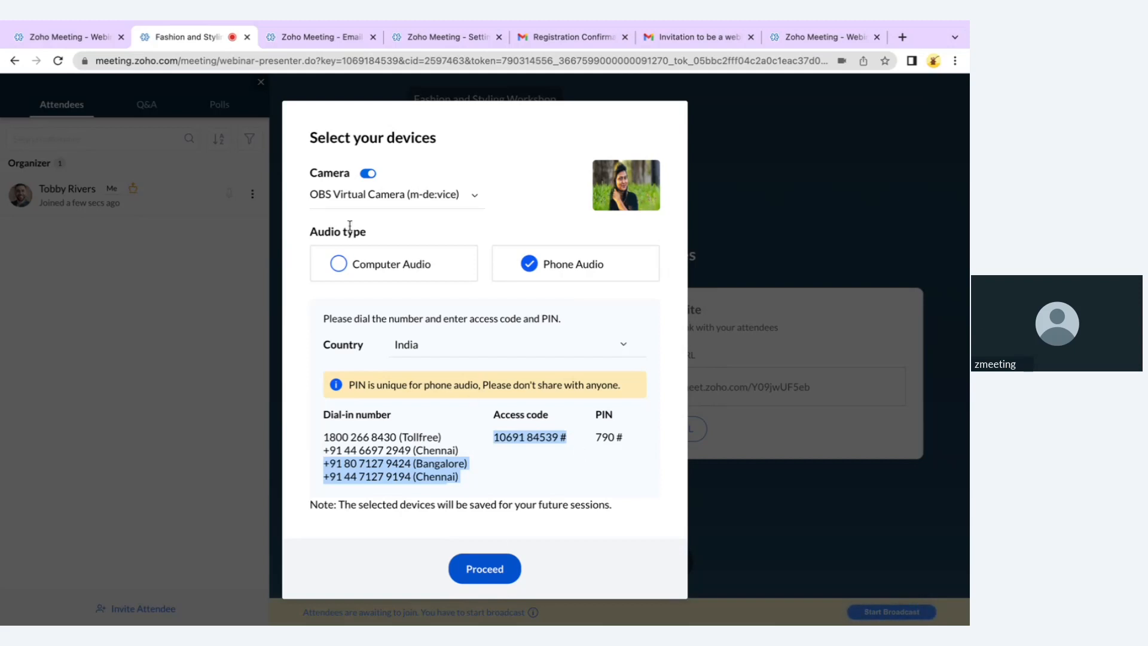
{"action": "left_click", "coordinate": [354, 265]}
{"action": "left_click", "coordinate": [400, 354]}
{"action": "left_click", "coordinate": [498, 537]}
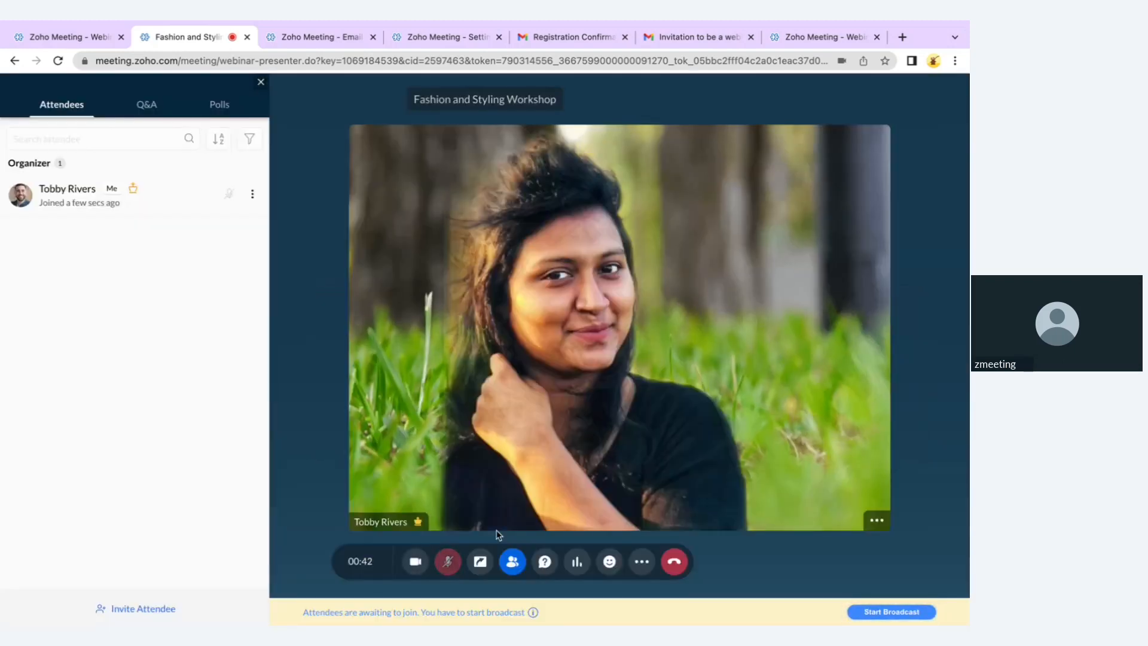
Close the Participants panel and switch to the attendee's Join Webinar window
{"action": "left_click", "coordinate": [261, 82]}
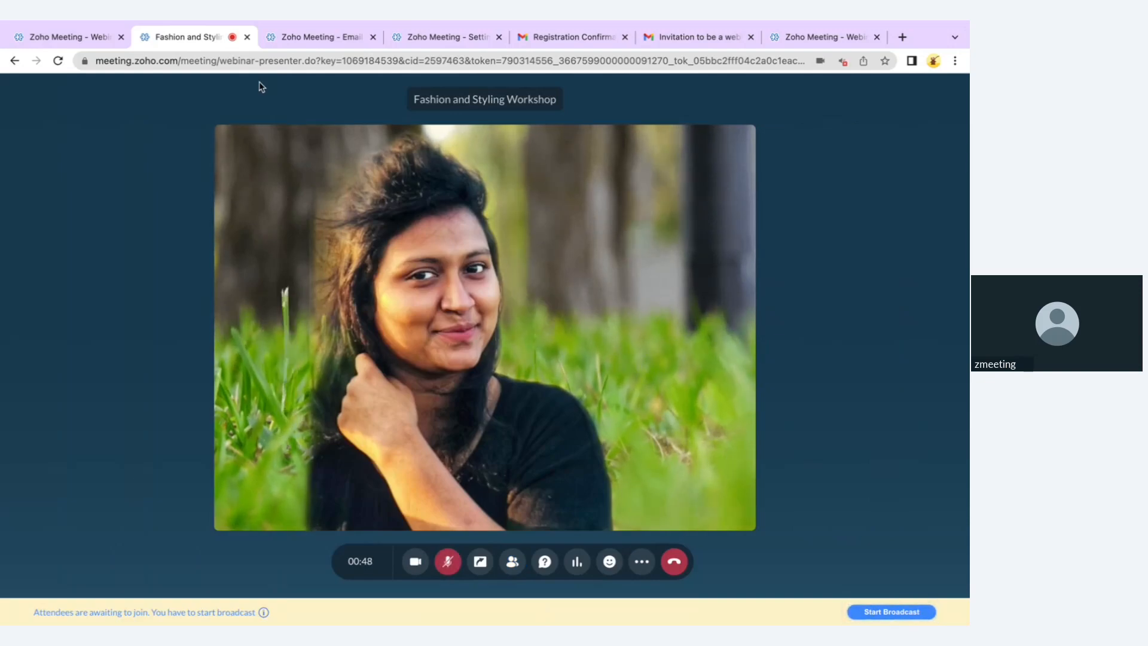
{"action": "key", "text": "ctrl+Left"}
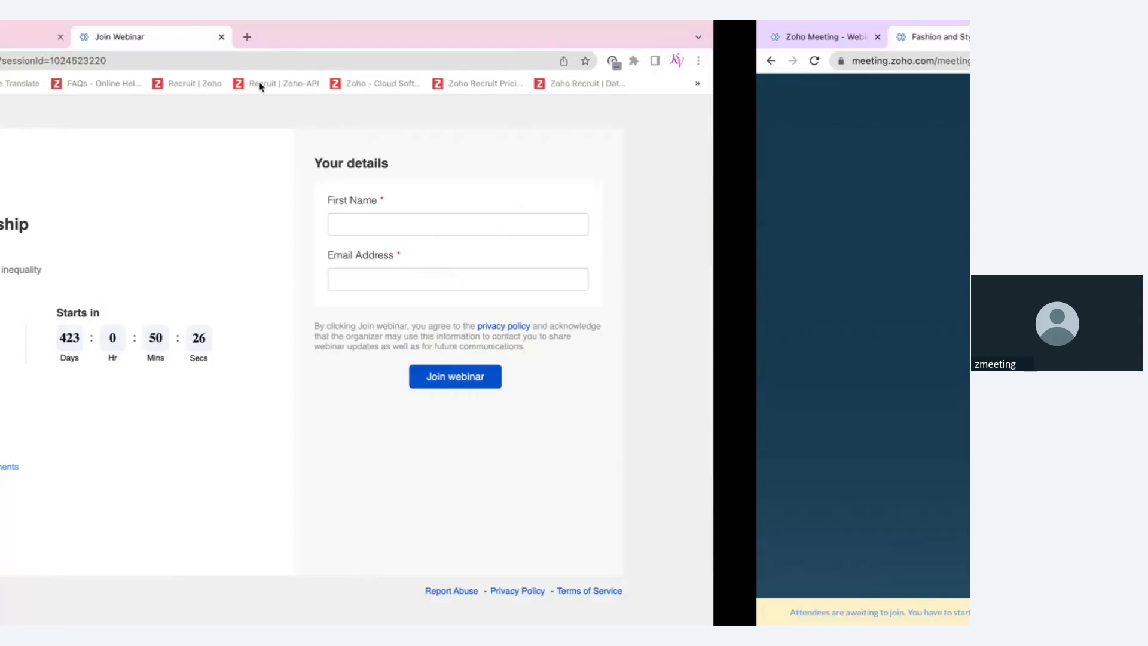
Join the webinar from the registration page as the registered attendee, then return to the presenter's window
{"action": "left_click", "coordinate": [261, 37]}
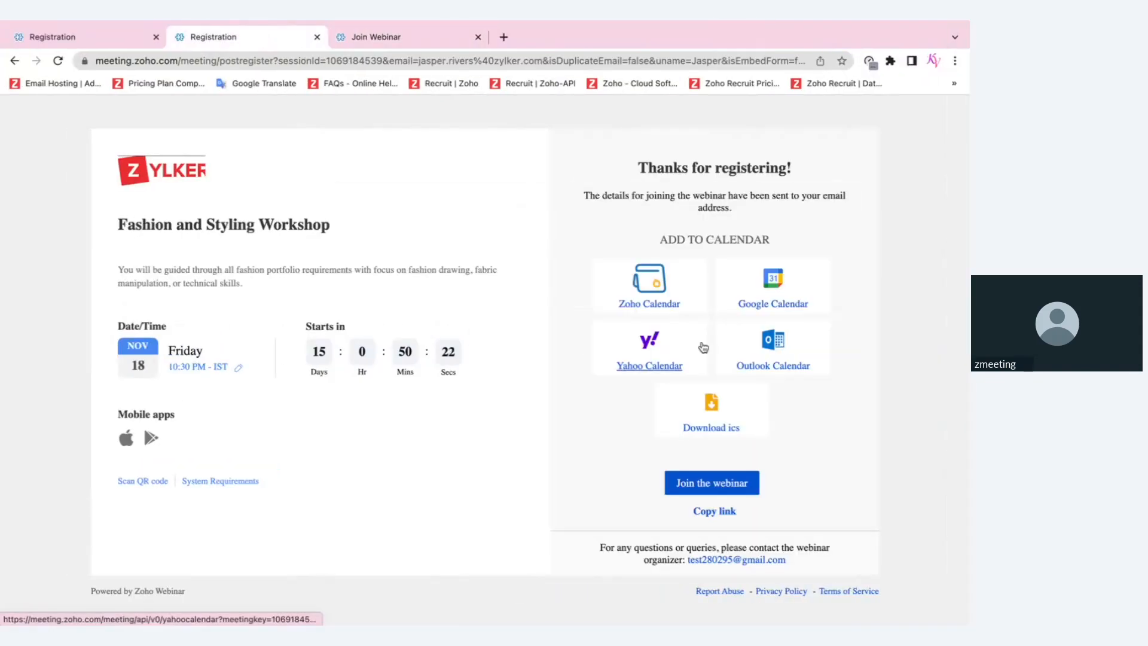
{"action": "left_click", "coordinate": [741, 487]}
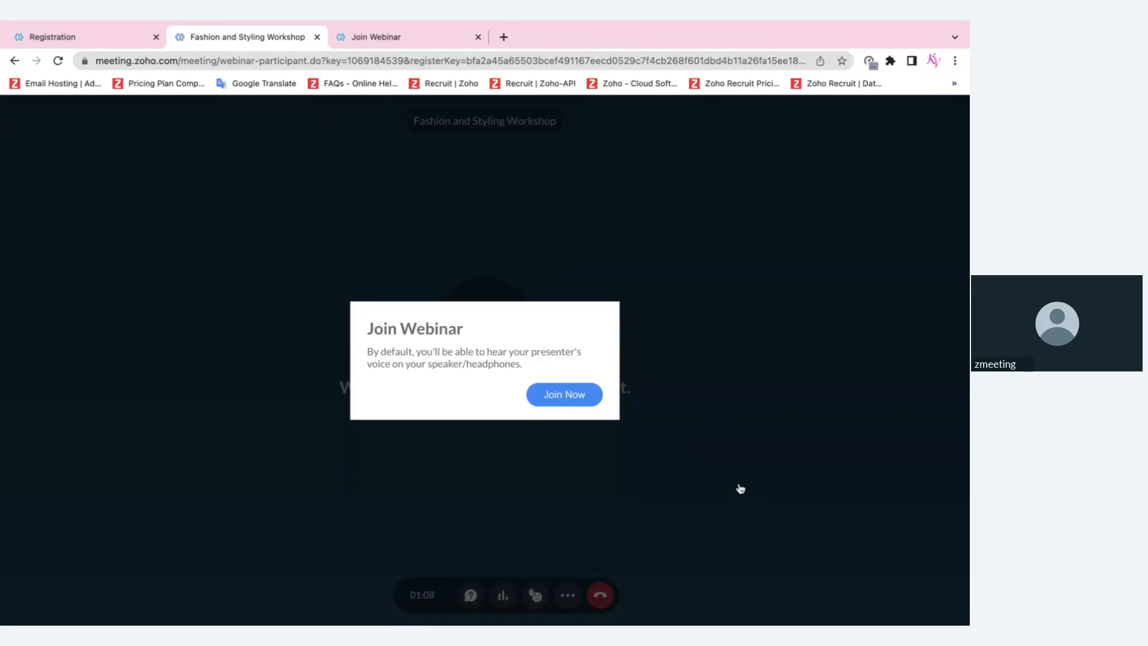
{"action": "left_click", "coordinate": [556, 396]}
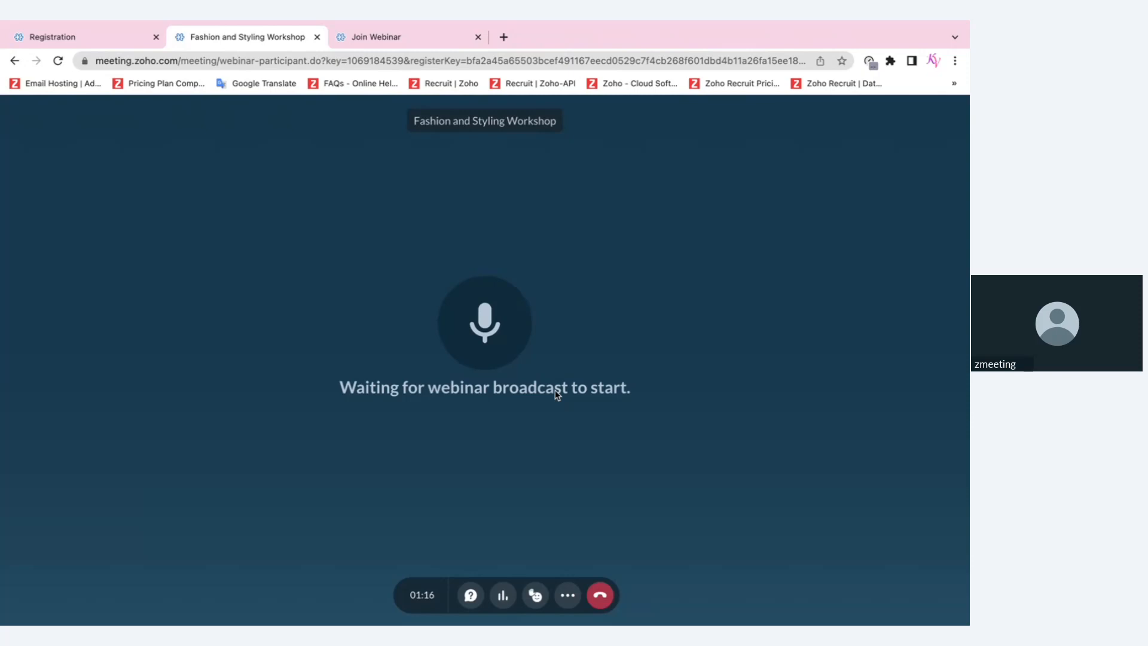
{"action": "key", "text": "ctrl+Right"}
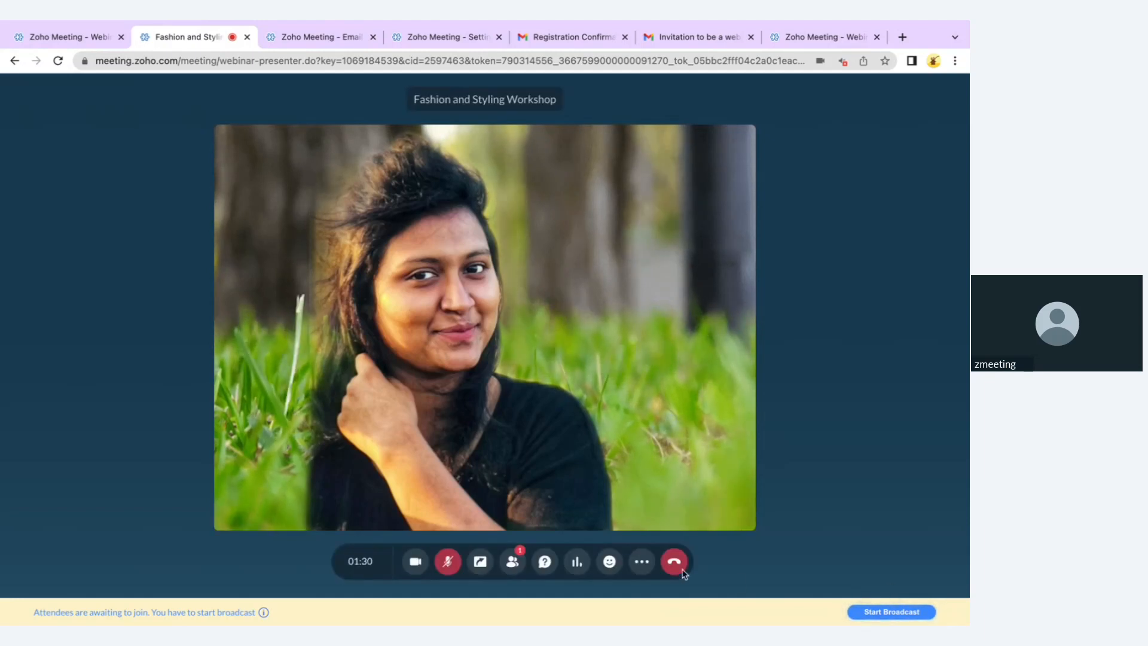
{"action": "left_click", "coordinate": [641, 561]}
{"action": "mouse_move", "coordinate": [641, 496]}
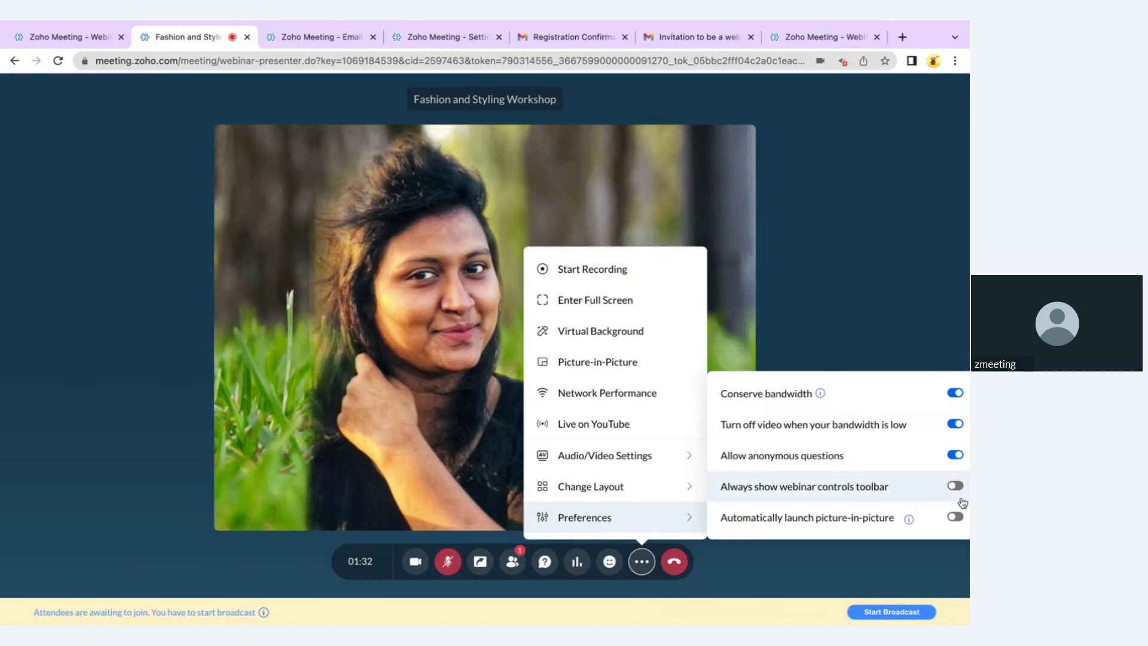
{"action": "left_click", "coordinate": [863, 255]}
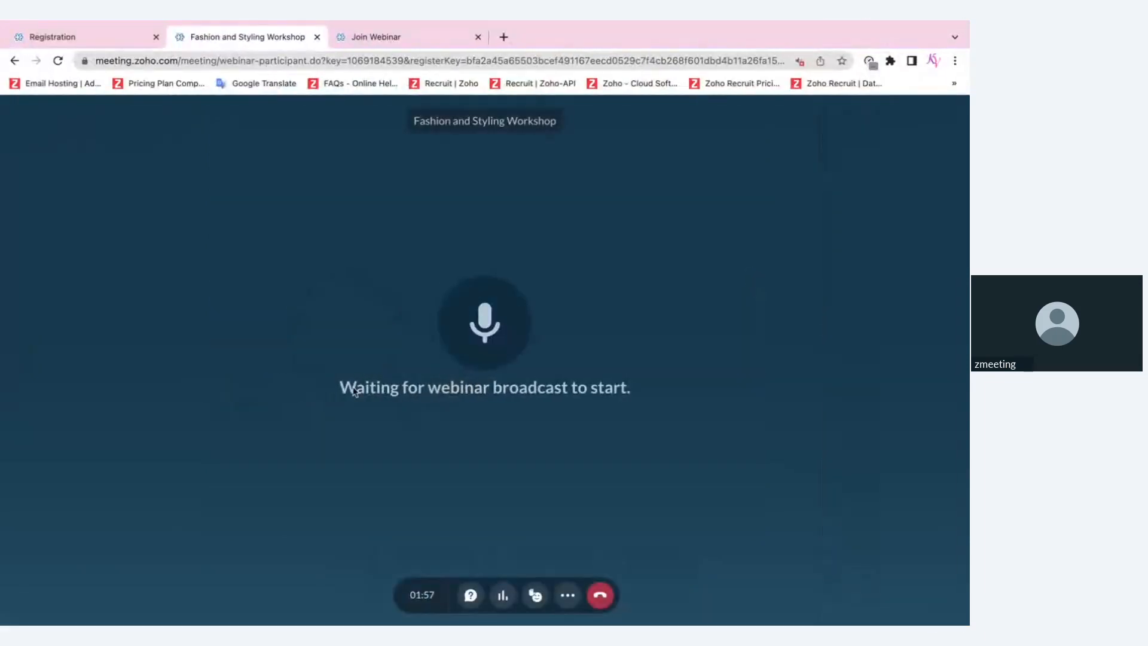
{"action": "left_click_drag", "start_coordinate": [347, 392], "coordinate": [671, 401]}
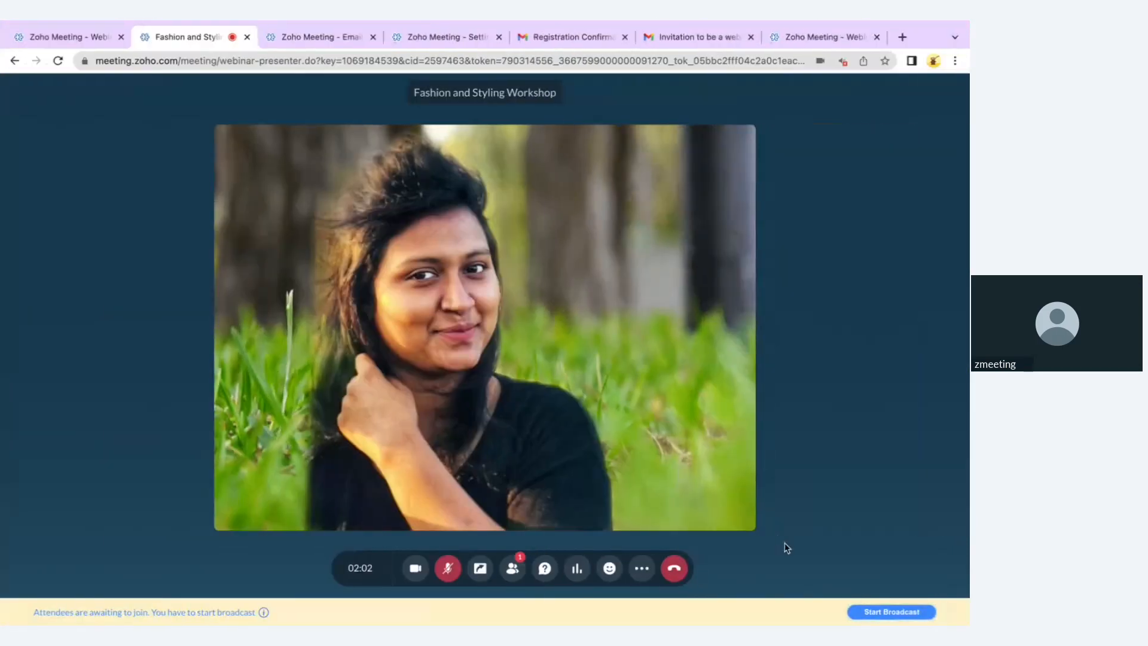
Start the live broadcast and view the attendee's available actions in the Attendees list
{"action": "left_click", "coordinate": [868, 611]}
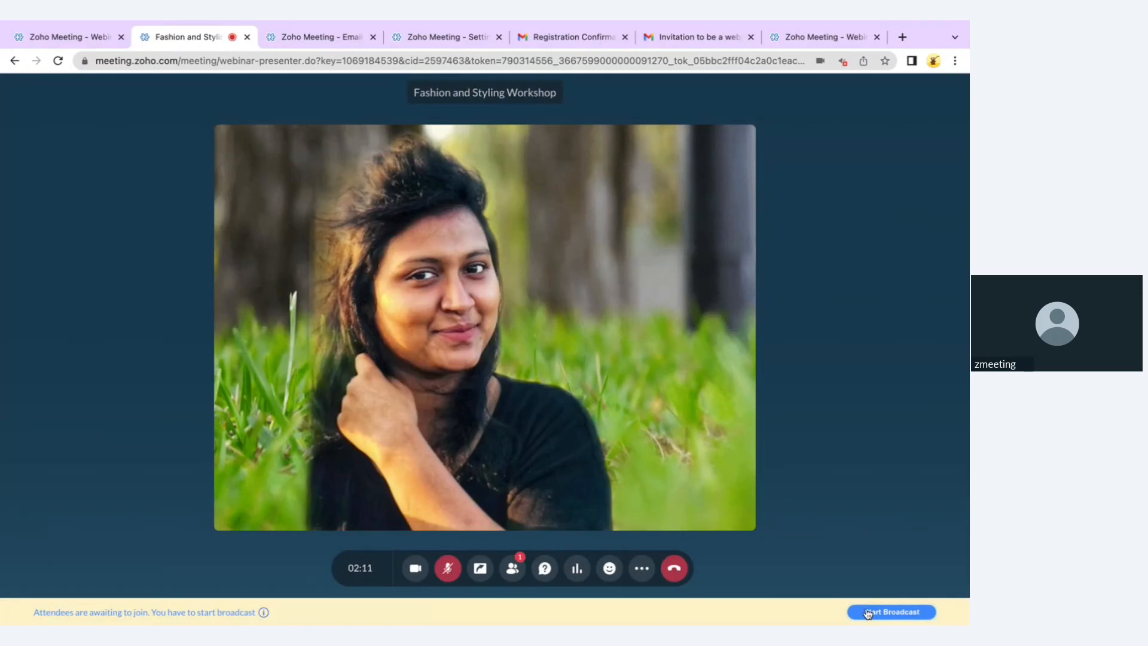
{"action": "left_click", "coordinate": [869, 613]}
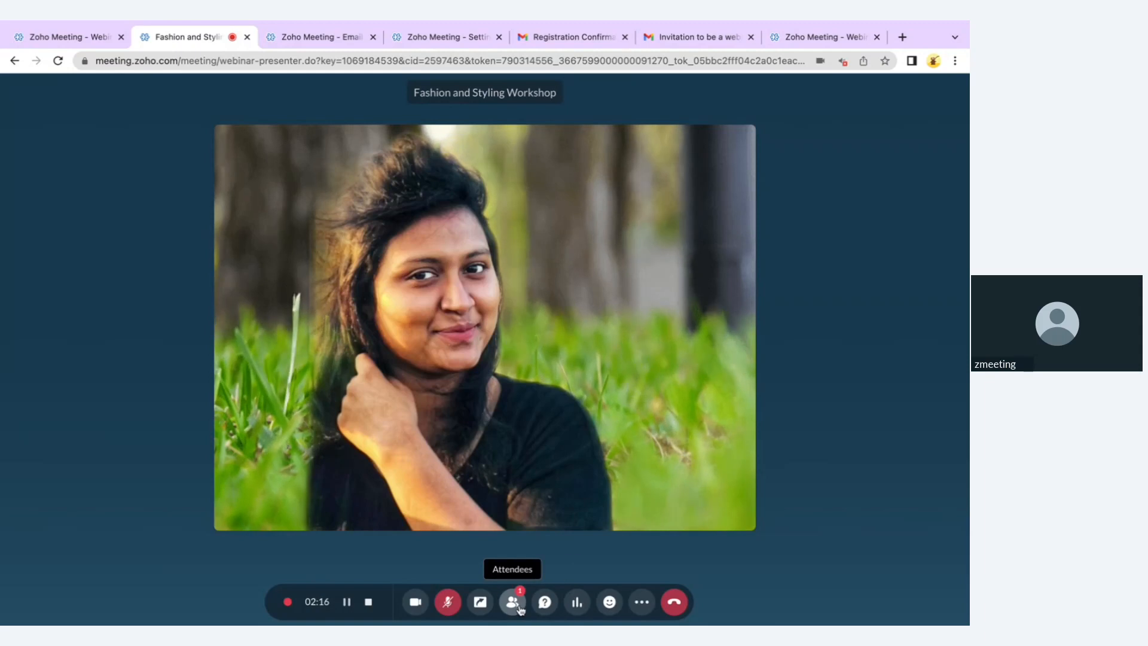
{"action": "left_click", "coordinate": [513, 603]}
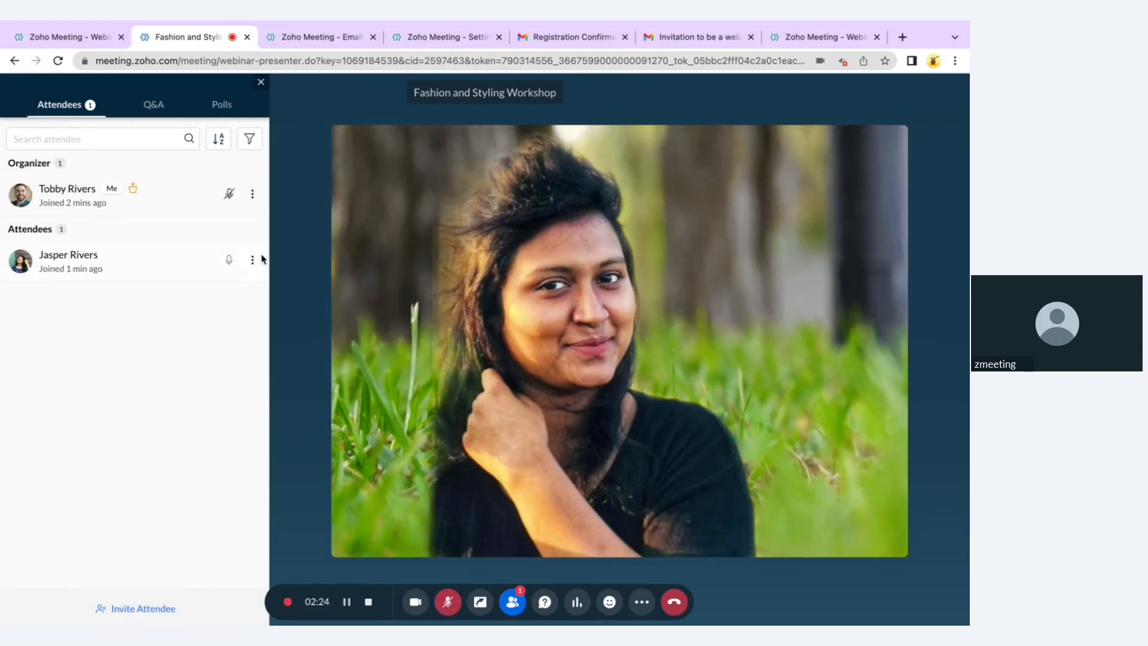
{"action": "left_click", "coordinate": [254, 260]}
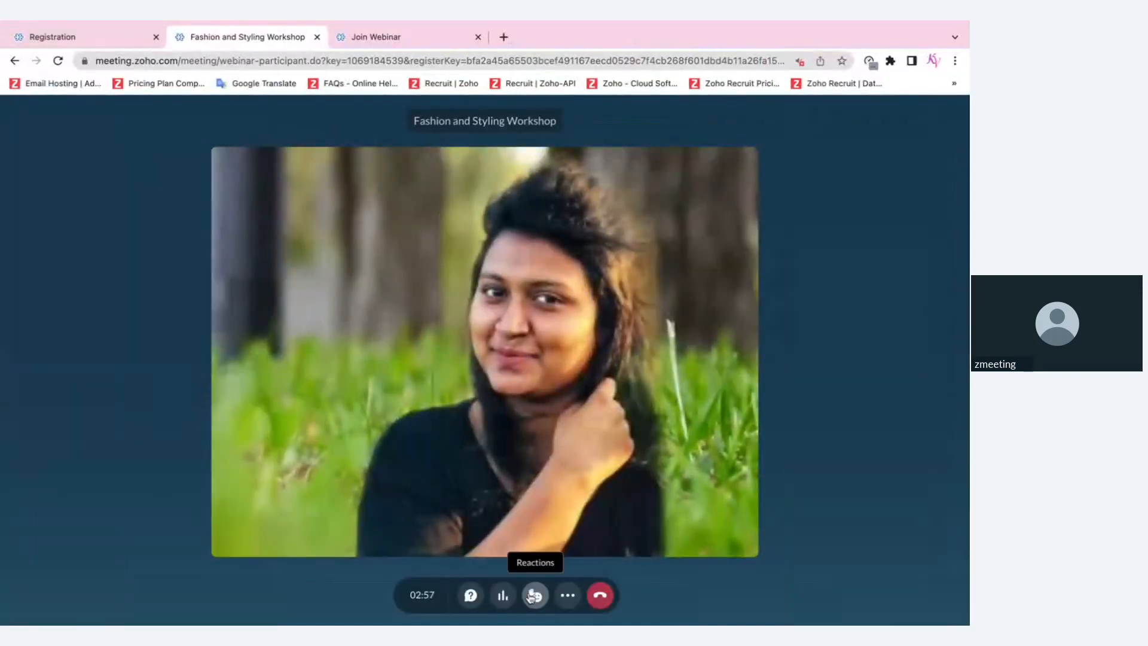
Raise the attendee's hand from Reactions, then go back to the presenter's window
{"action": "left_click", "coordinate": [535, 595]}
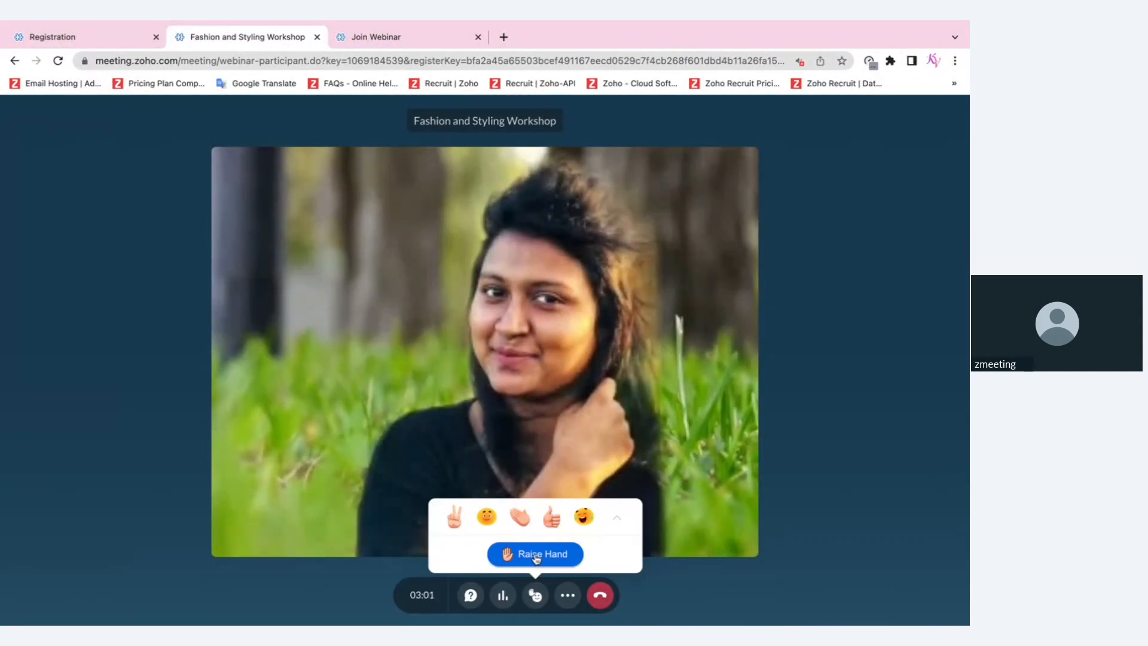
{"action": "left_click", "coordinate": [625, 387]}
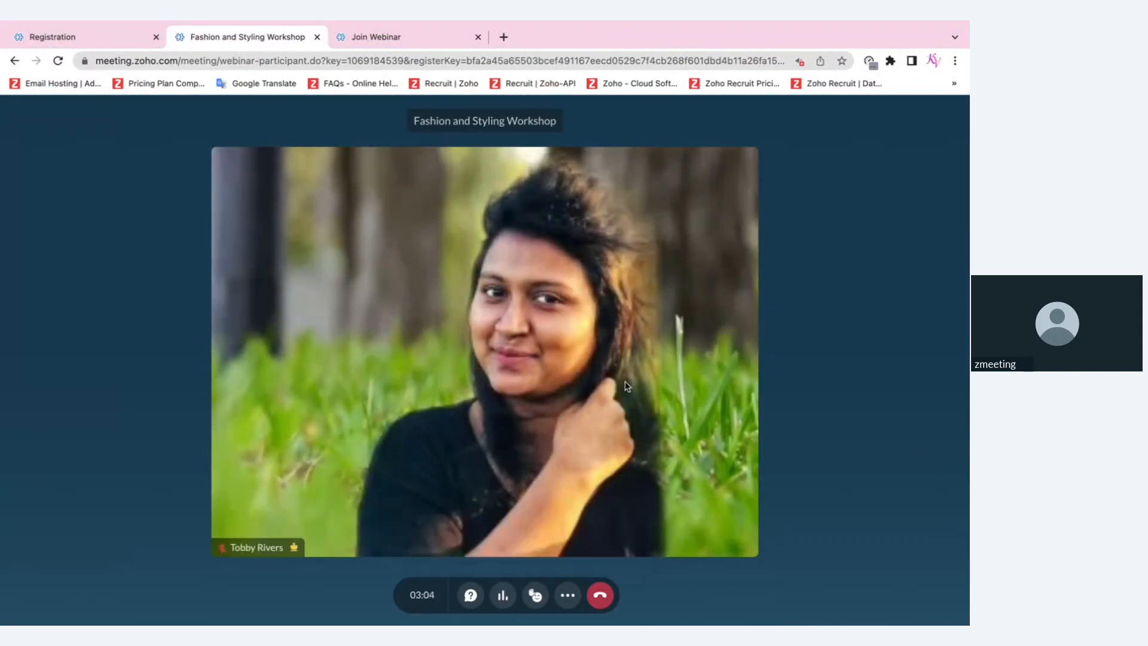
{"action": "key", "text": "ctrl+Right"}
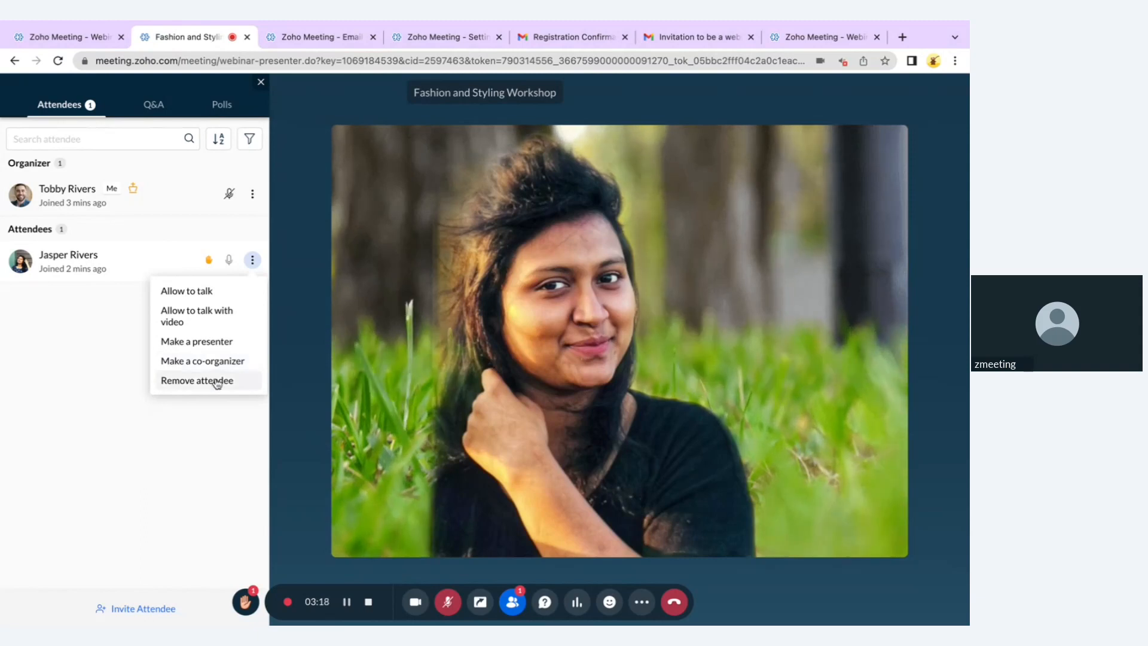
Cancel removing the attendee and close the sort options without changing the order
{"action": "left_click", "coordinate": [197, 381]}
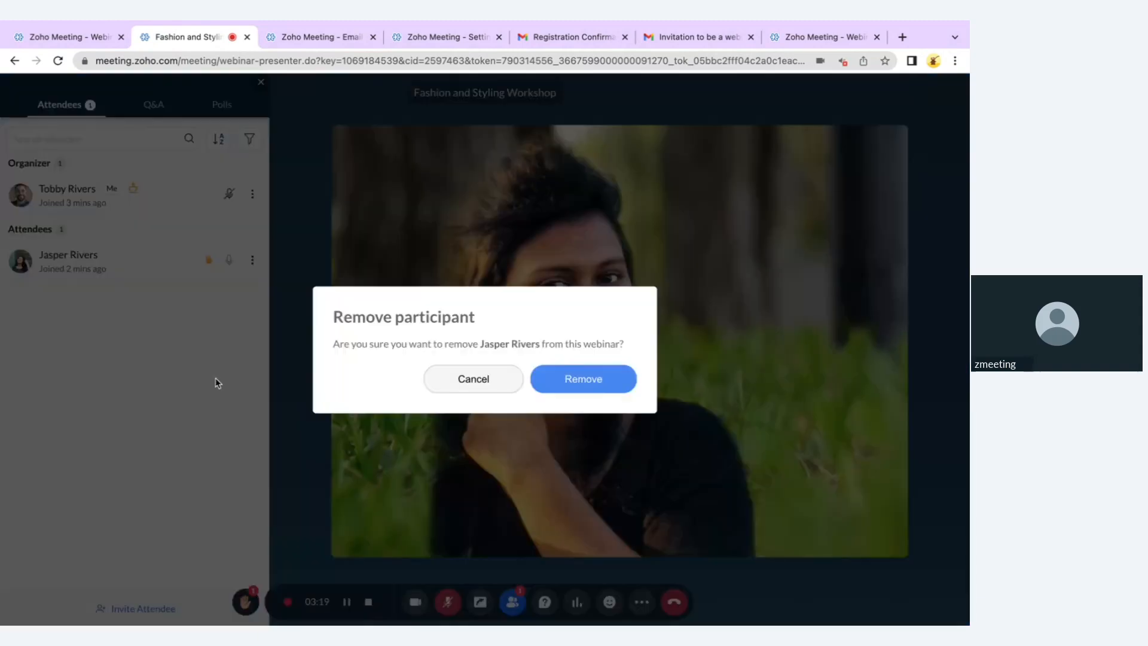
{"action": "left_click", "coordinate": [498, 374]}
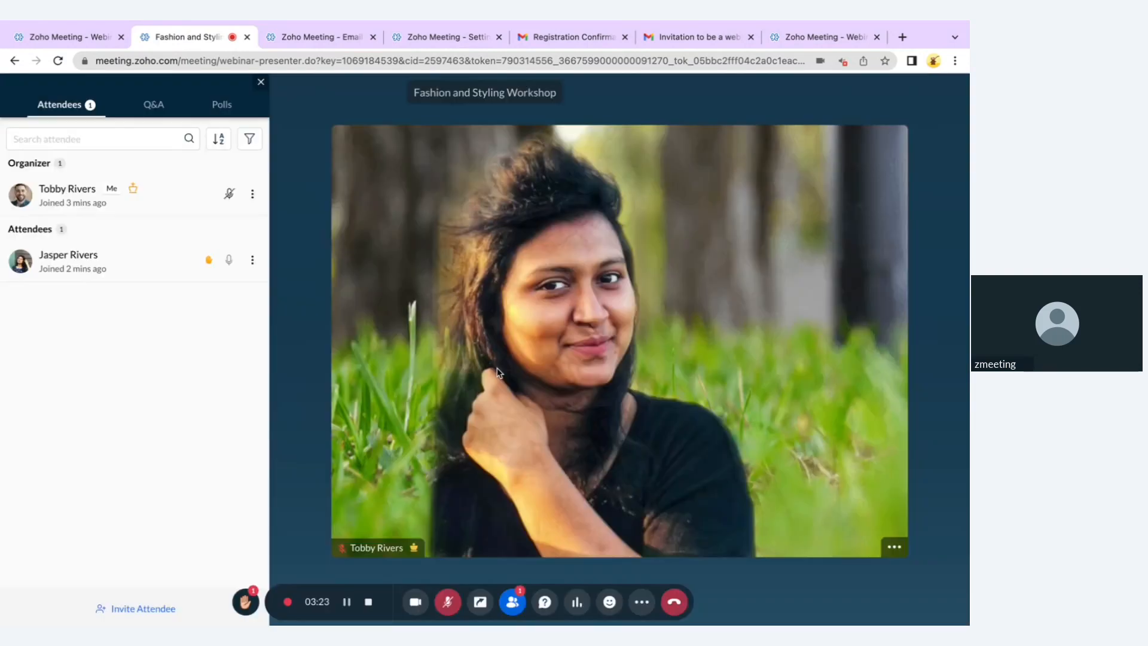
{"action": "left_click", "coordinate": [220, 142]}
{"action": "left_click", "coordinate": [220, 142]}
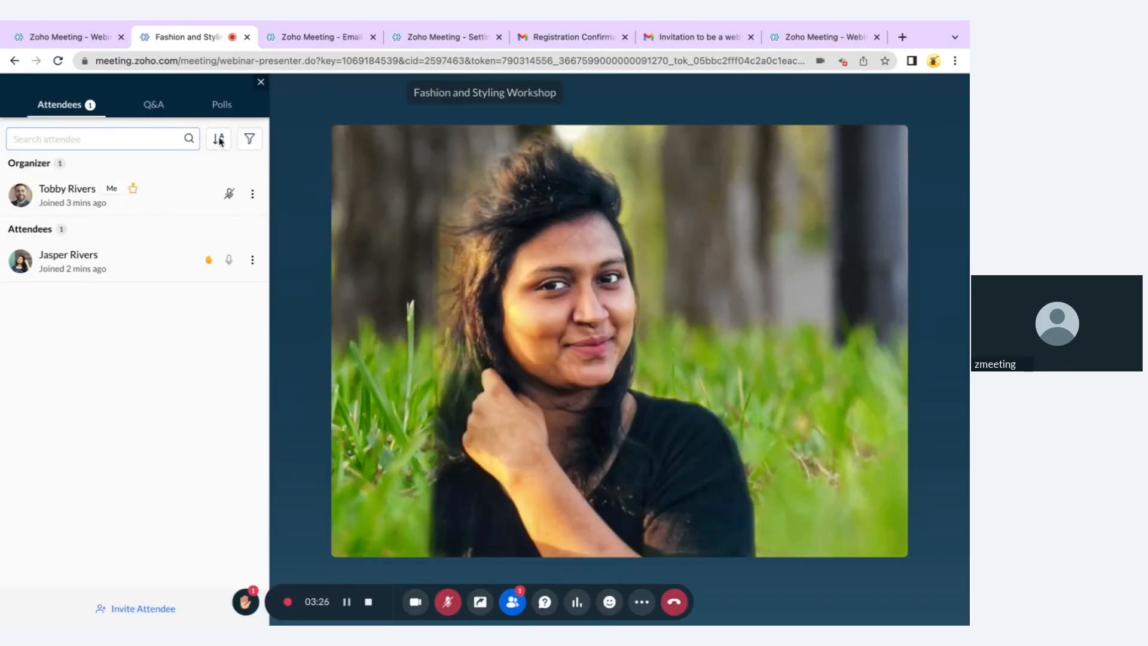
Filter attendees by Raised hand, then Allow to talk, clear the filter, and view questions
{"action": "left_click", "coordinate": [240, 142]}
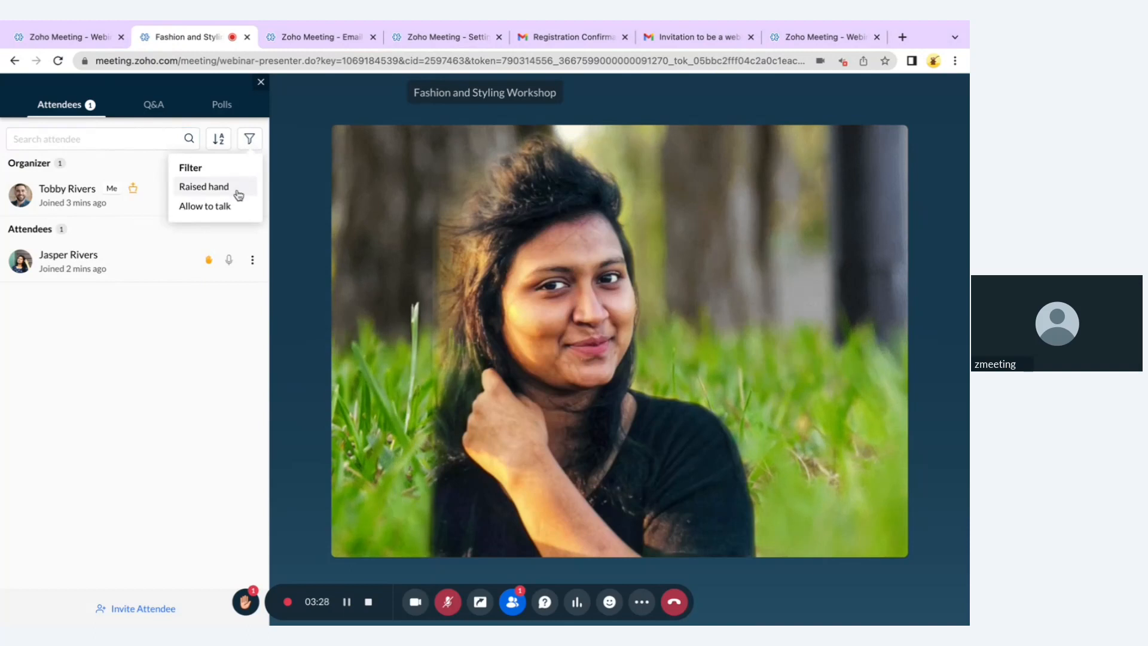
{"action": "left_click", "coordinate": [204, 187]}
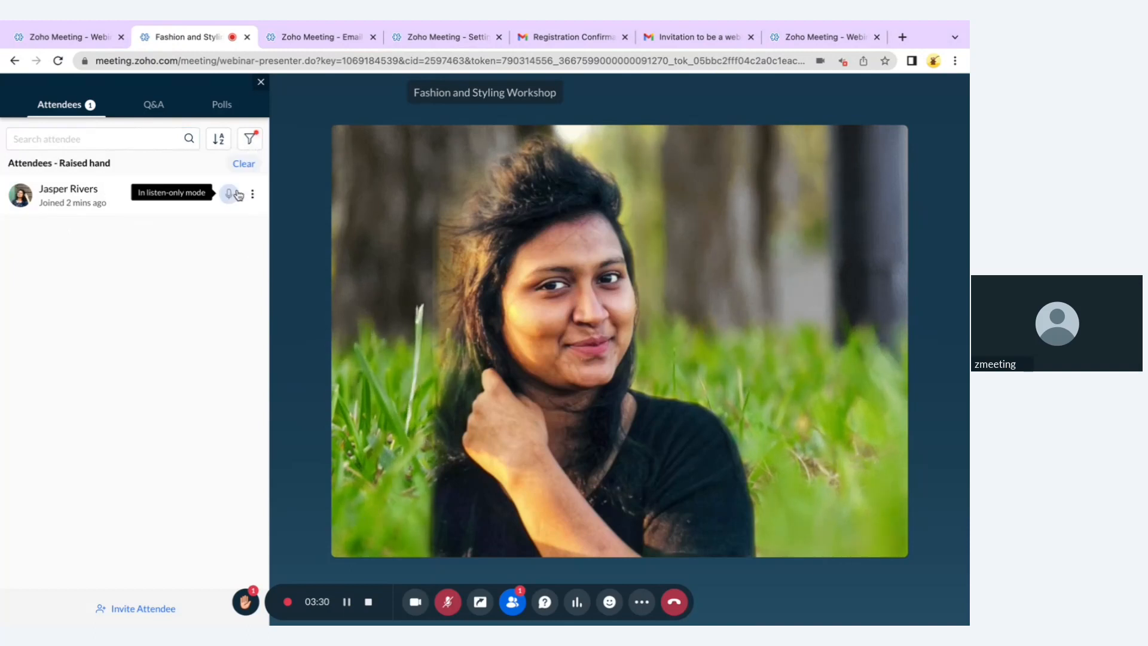
{"action": "left_click", "coordinate": [248, 141]}
{"action": "left_click", "coordinate": [233, 203]}
{"action": "left_click", "coordinate": [246, 167]}
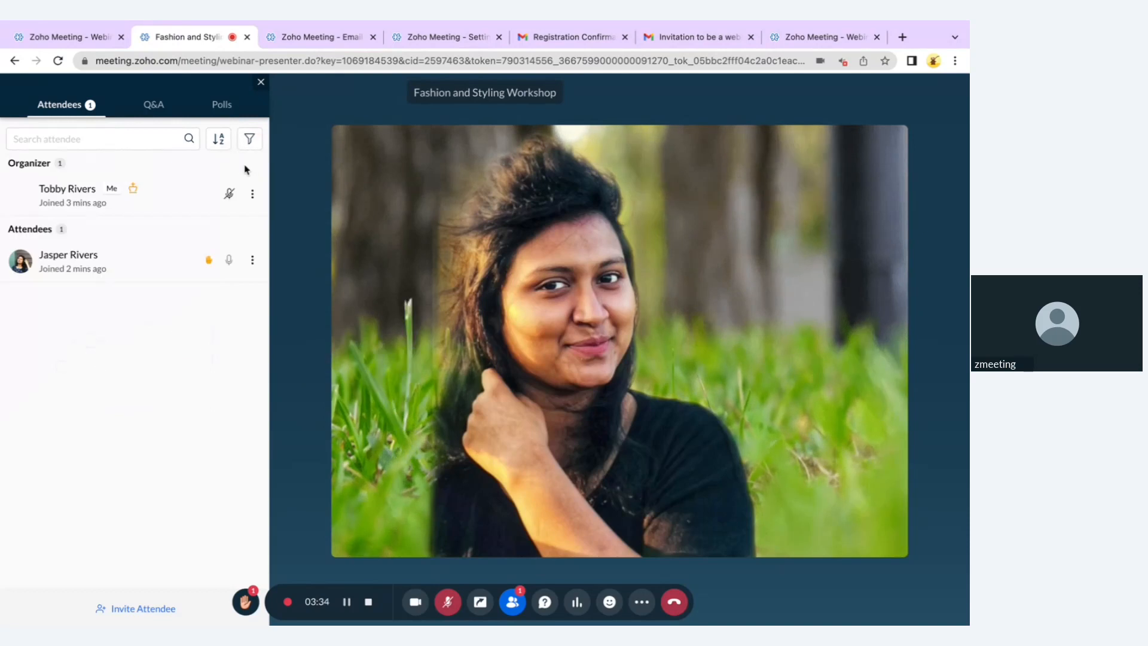
{"action": "left_click", "coordinate": [155, 107]}
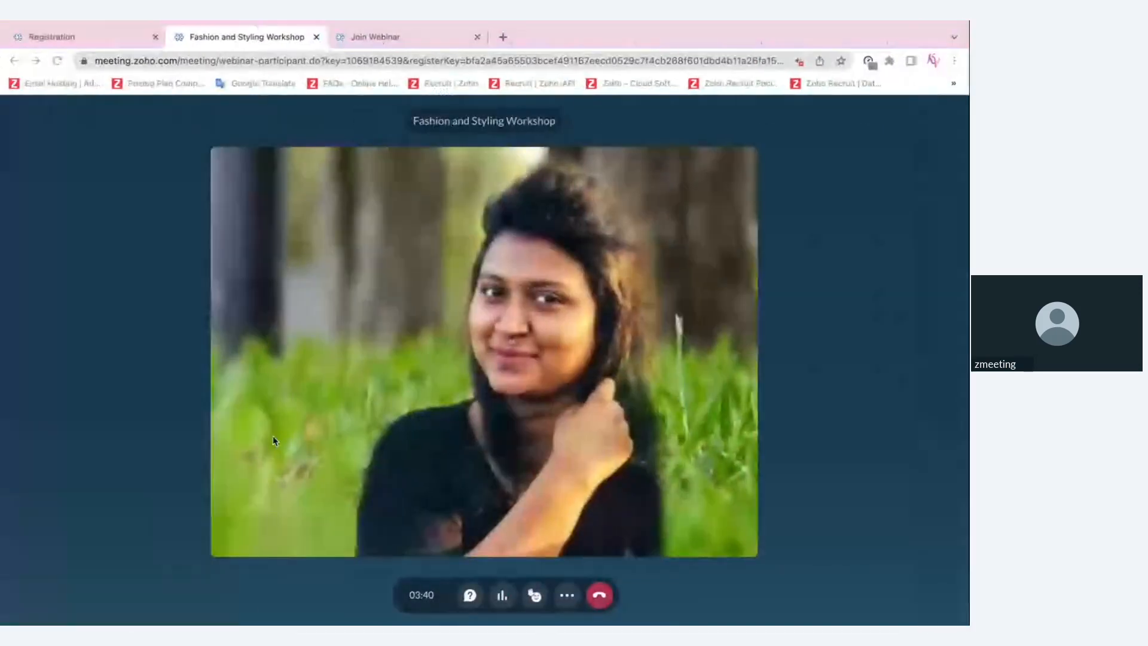
Post 'Explain the offers' and send 'Explain the benefits' anonymously in the attendee Q&A
{"action": "left_click", "coordinate": [470, 595]}
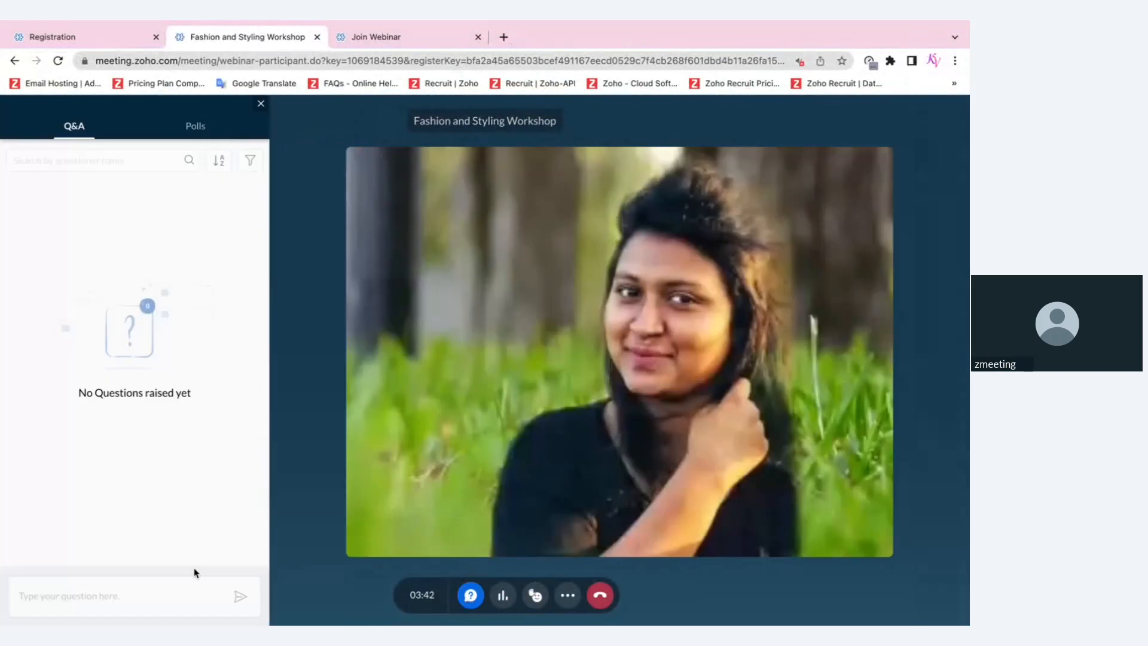
{"action": "left_click", "coordinate": [146, 584]}
{"action": "type", "text": "Eplai"}
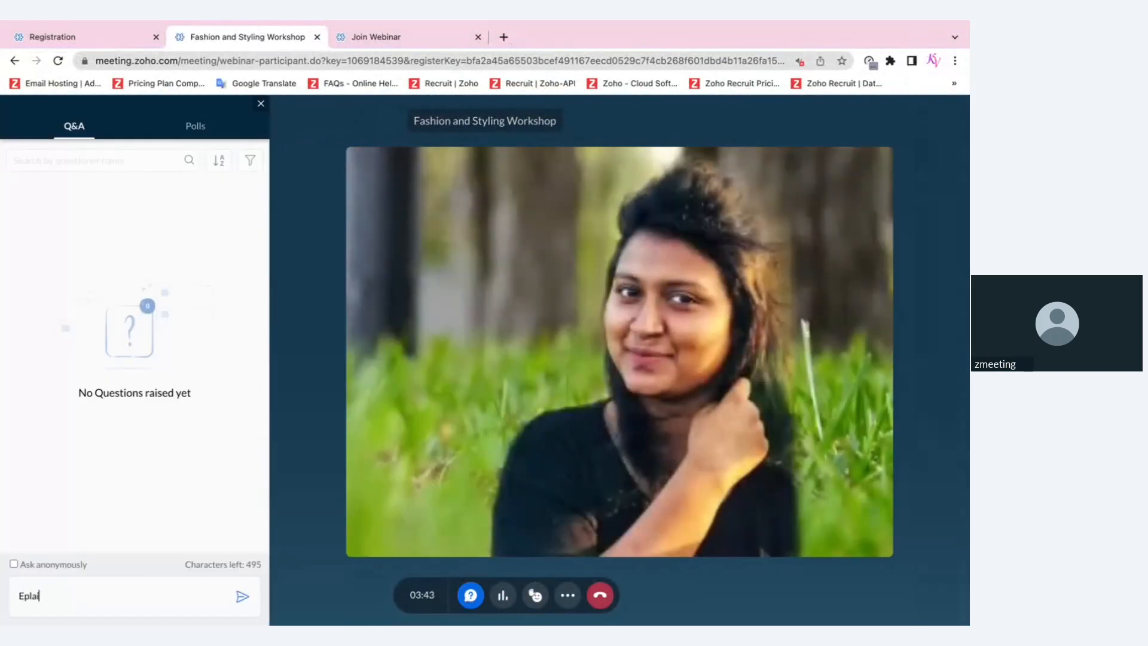
{"action": "type", "text": "Explain the offers"}
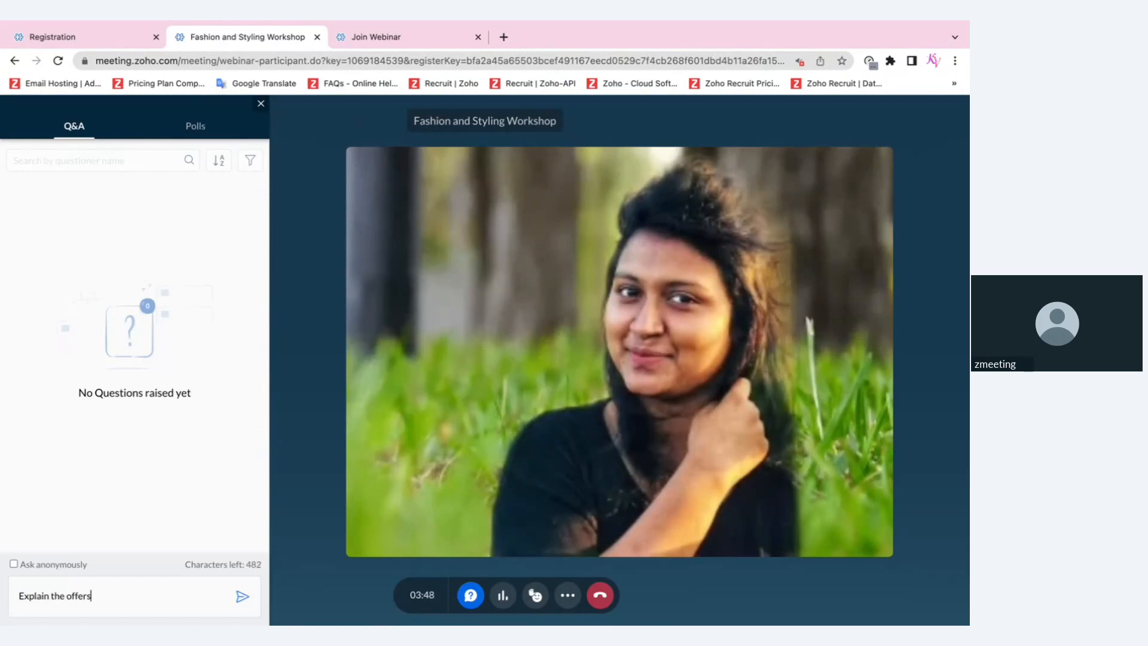
{"action": "key", "text": "Return"}
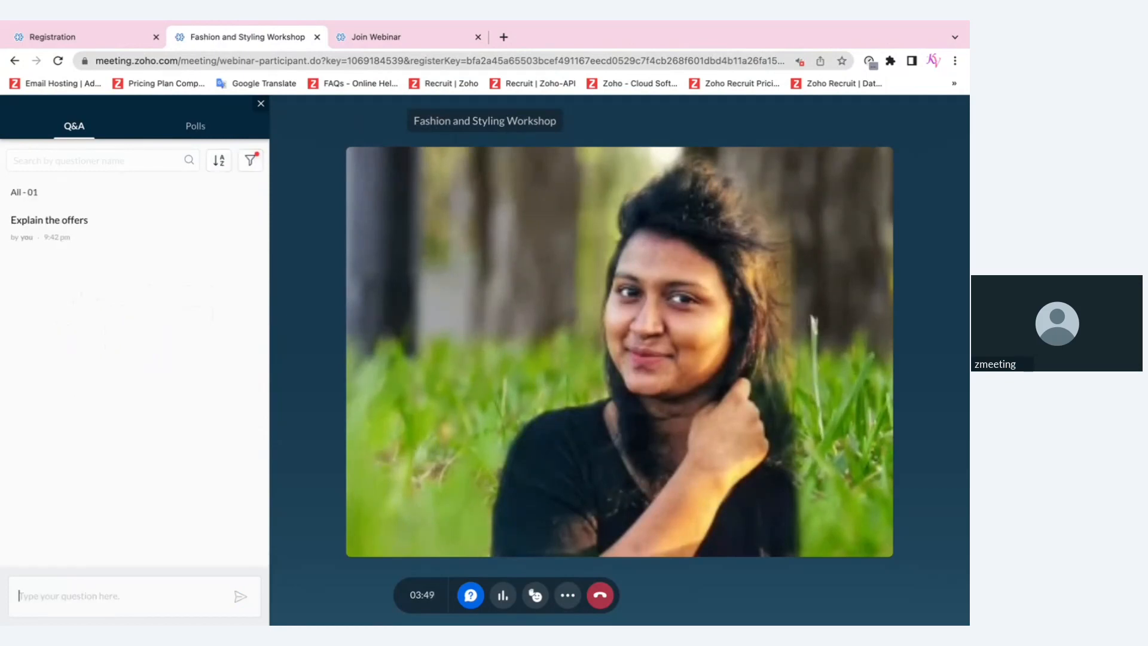
{"action": "type", "text": "Explain the bene"}
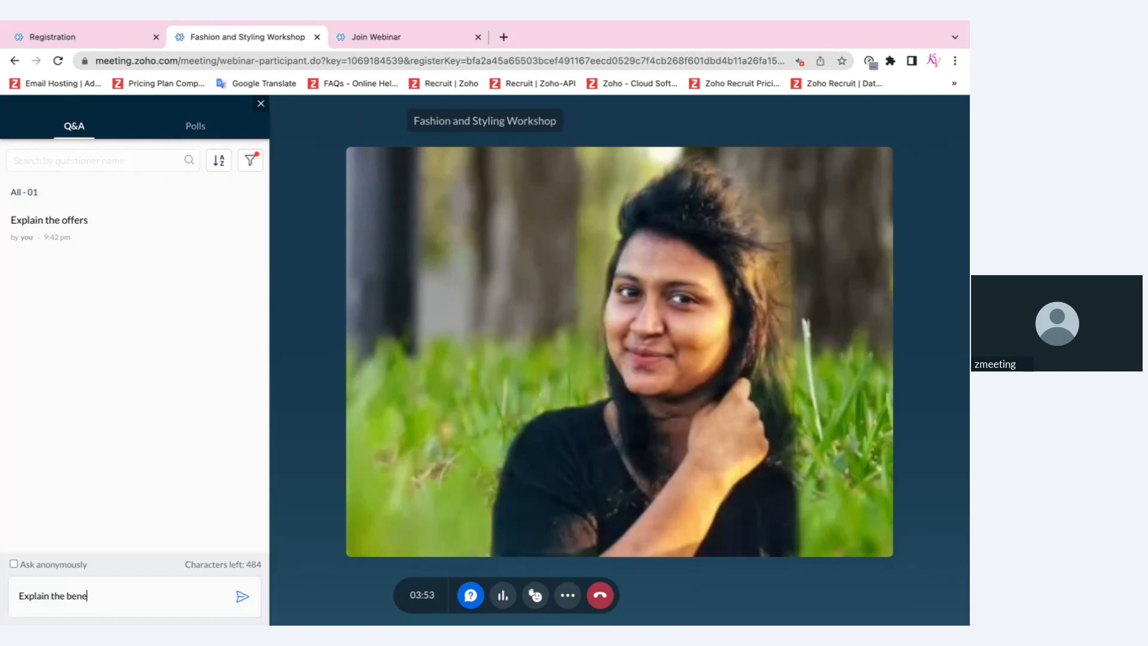
{"action": "type", "text": "fi"}
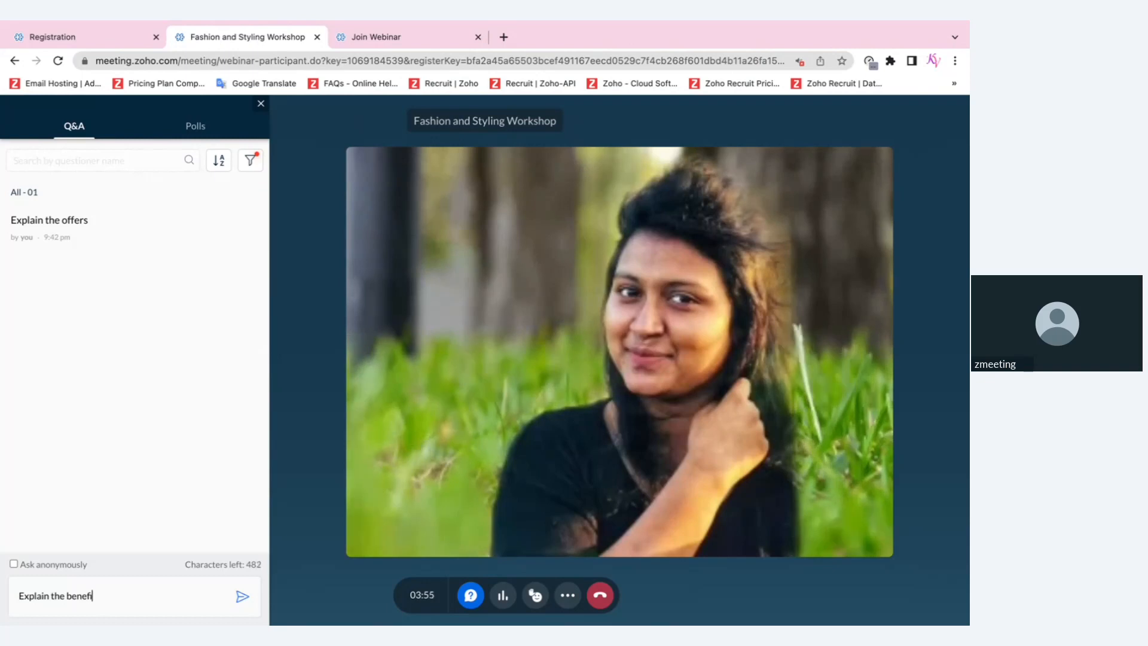
{"action": "type", "text": "ts"}
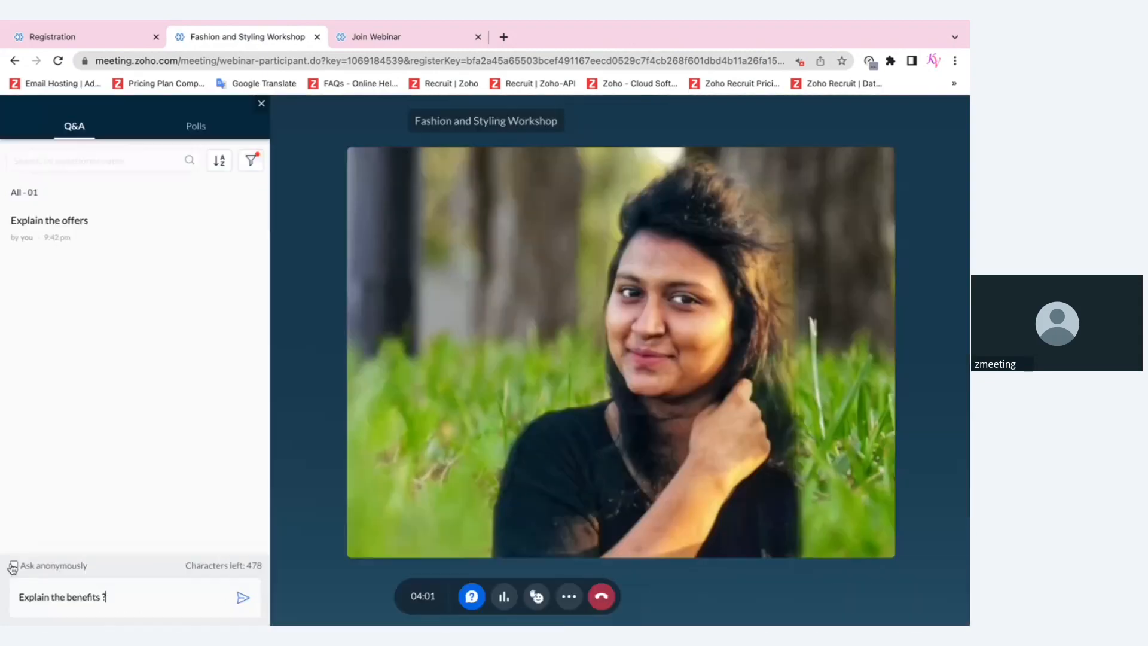
{"action": "left_click", "coordinate": [242, 597]}
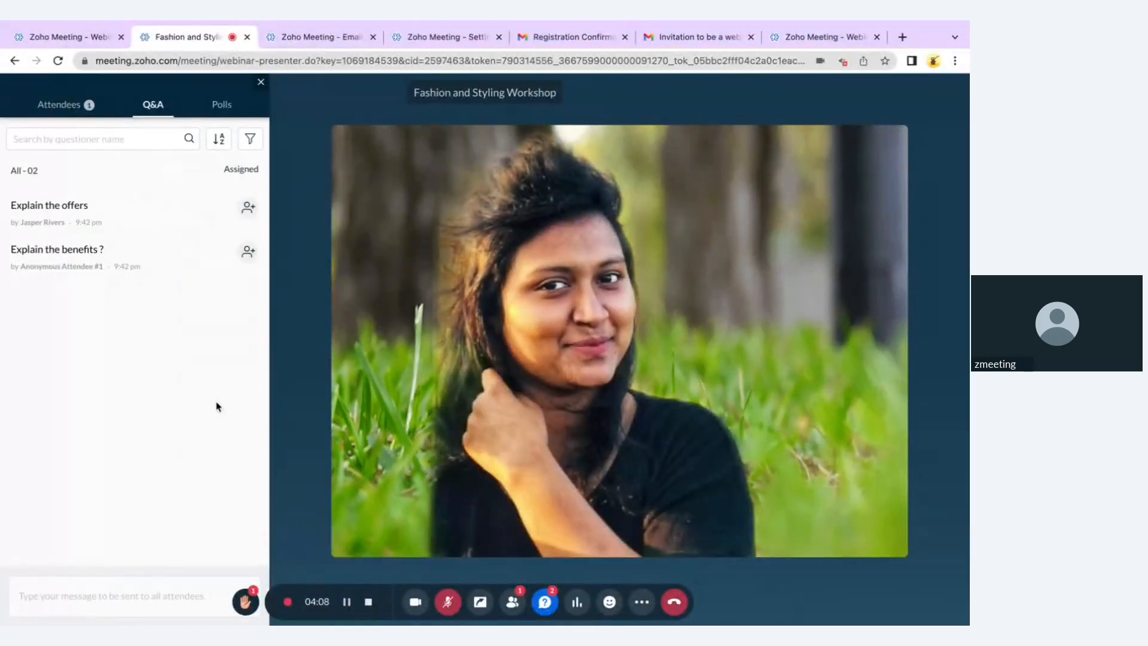
Answer 'Explain the offers' privately with the 'Please stay tuned' template reply
{"action": "mouse_move", "coordinate": [223, 217]}
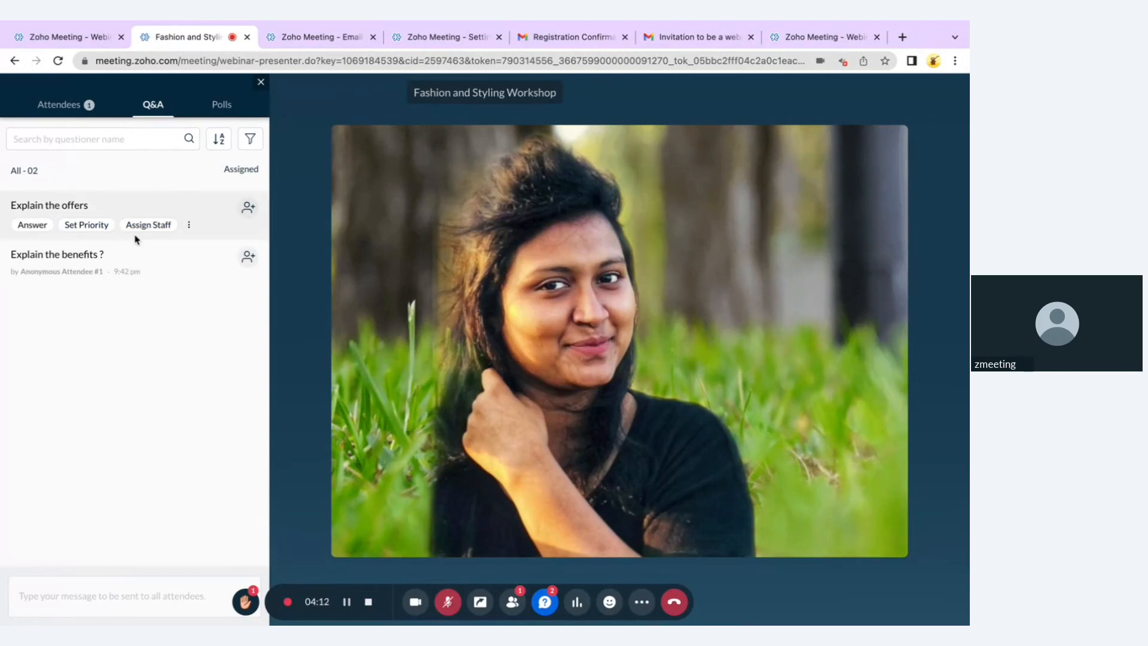
{"action": "left_click", "coordinate": [35, 226]}
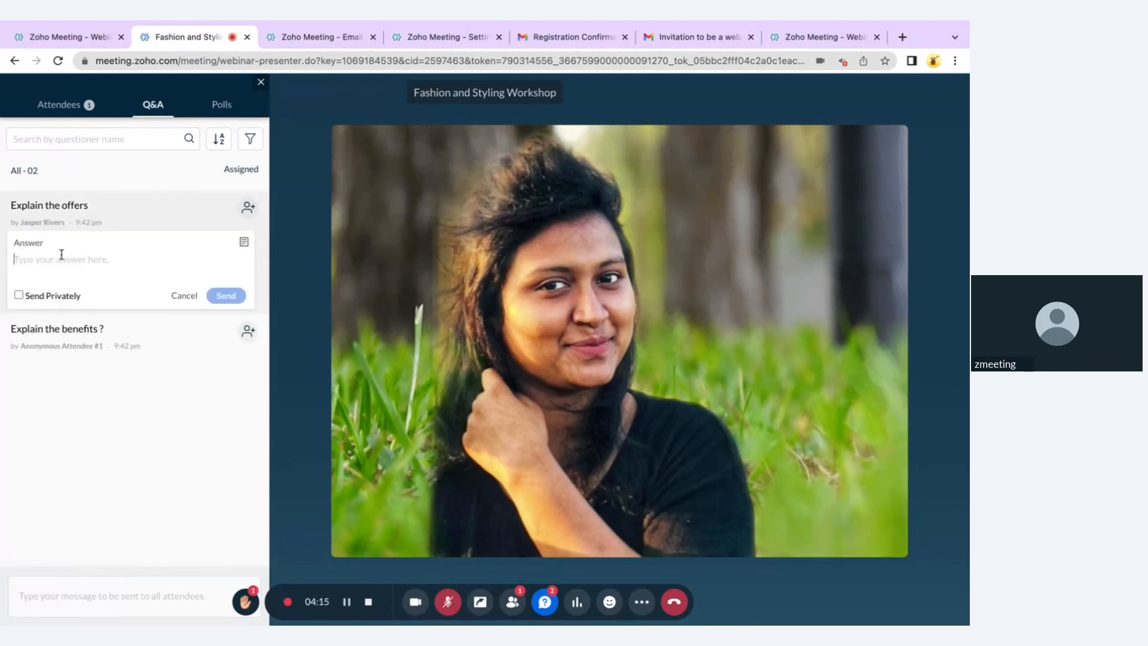
{"action": "left_click", "coordinate": [19, 295]}
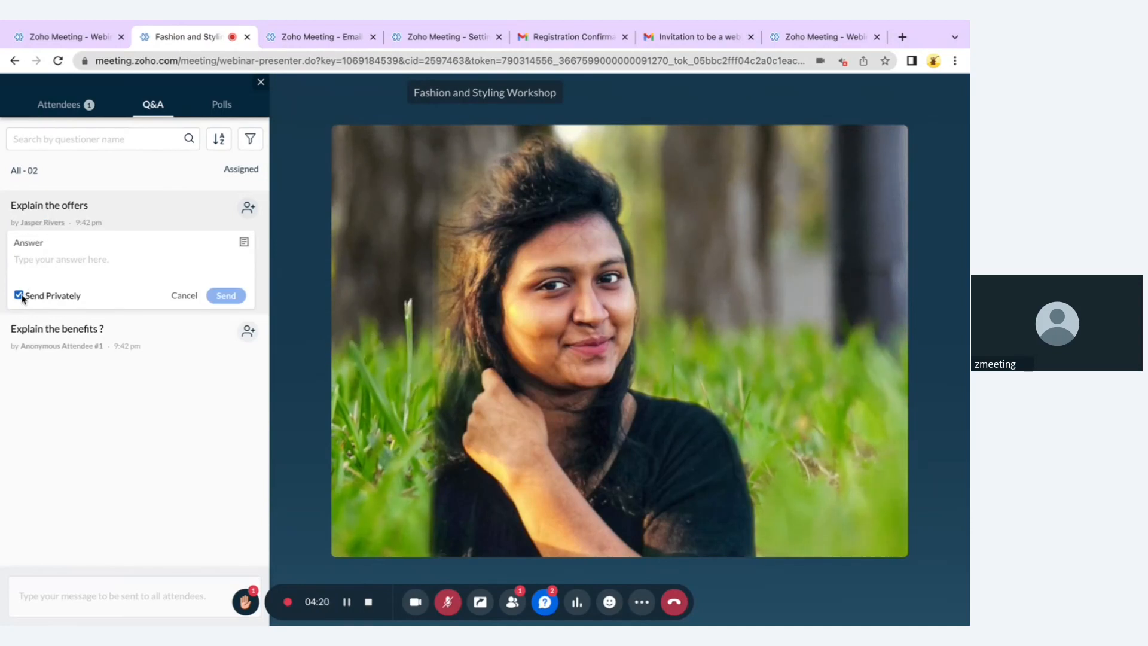
{"action": "left_click", "coordinate": [250, 209]}
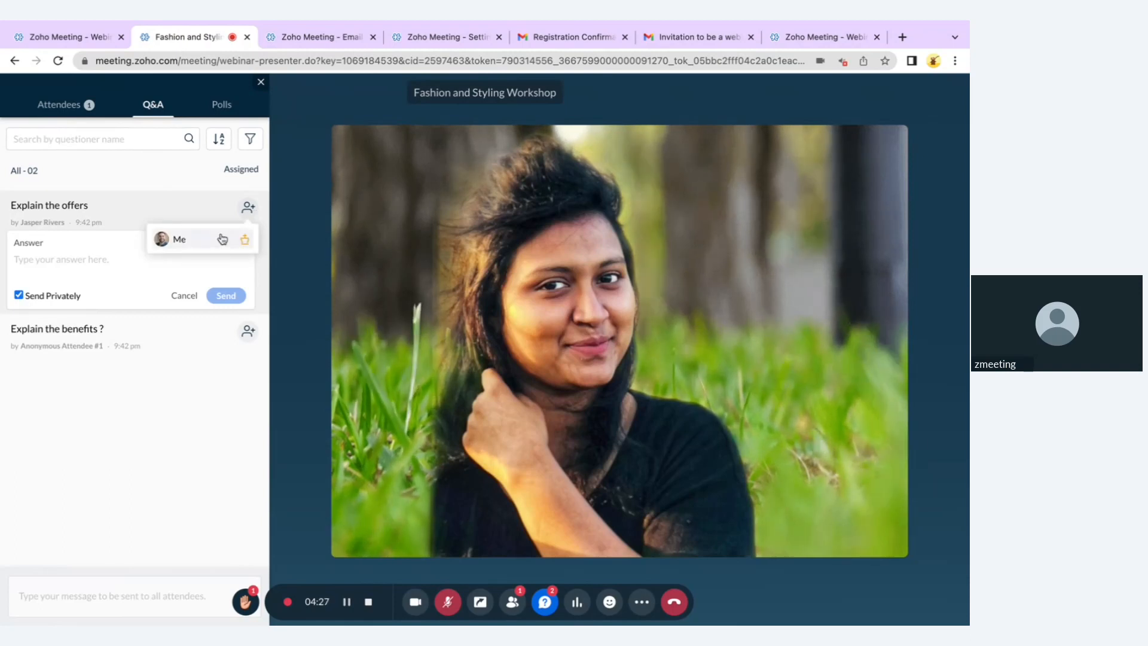
{"action": "left_click", "coordinate": [143, 267]}
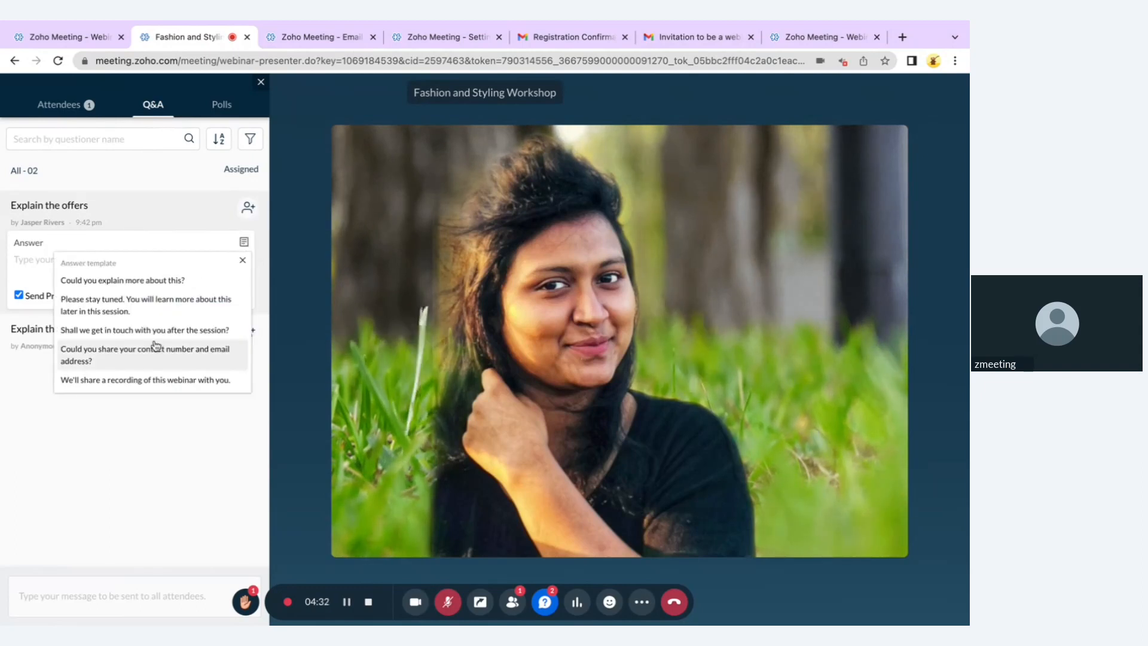
{"action": "left_click", "coordinate": [149, 305]}
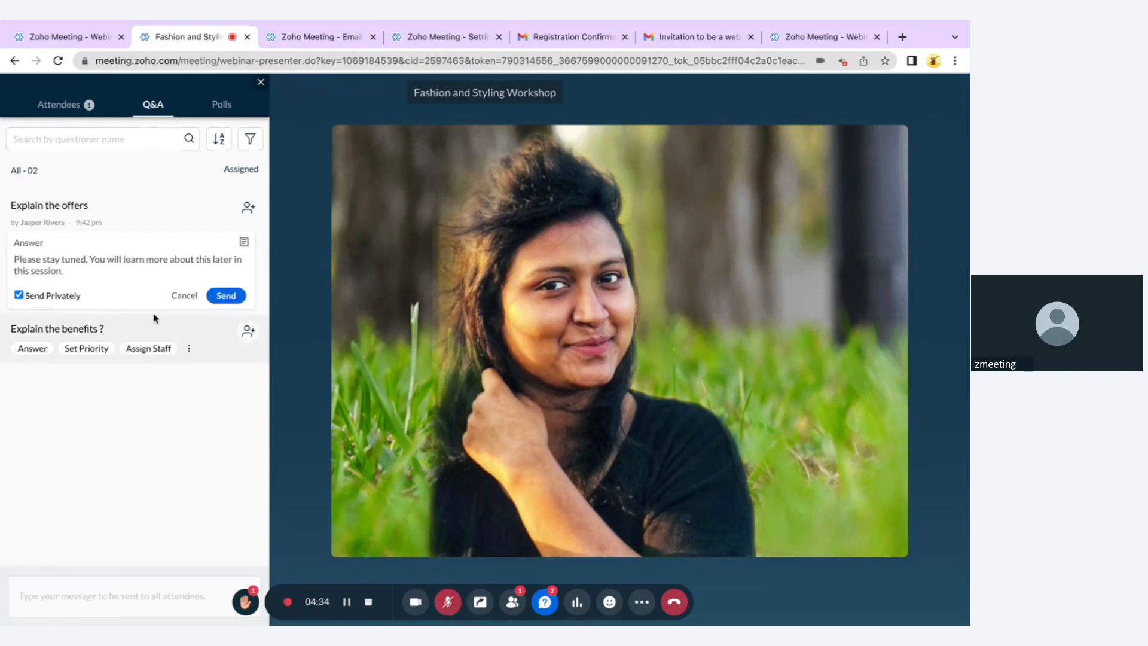
{"action": "left_click", "coordinate": [212, 296]}
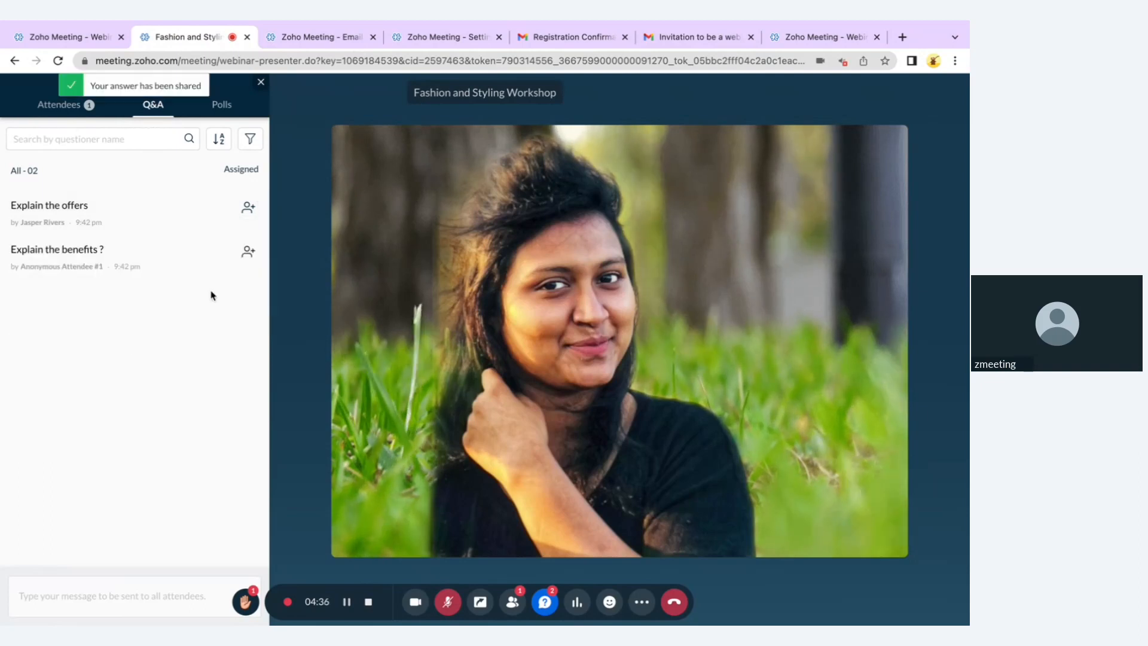
Broadcast zoho.com to attendees and set 'Explain the benefits ?' to High priority
{"action": "type", "text": "zoho.com"}
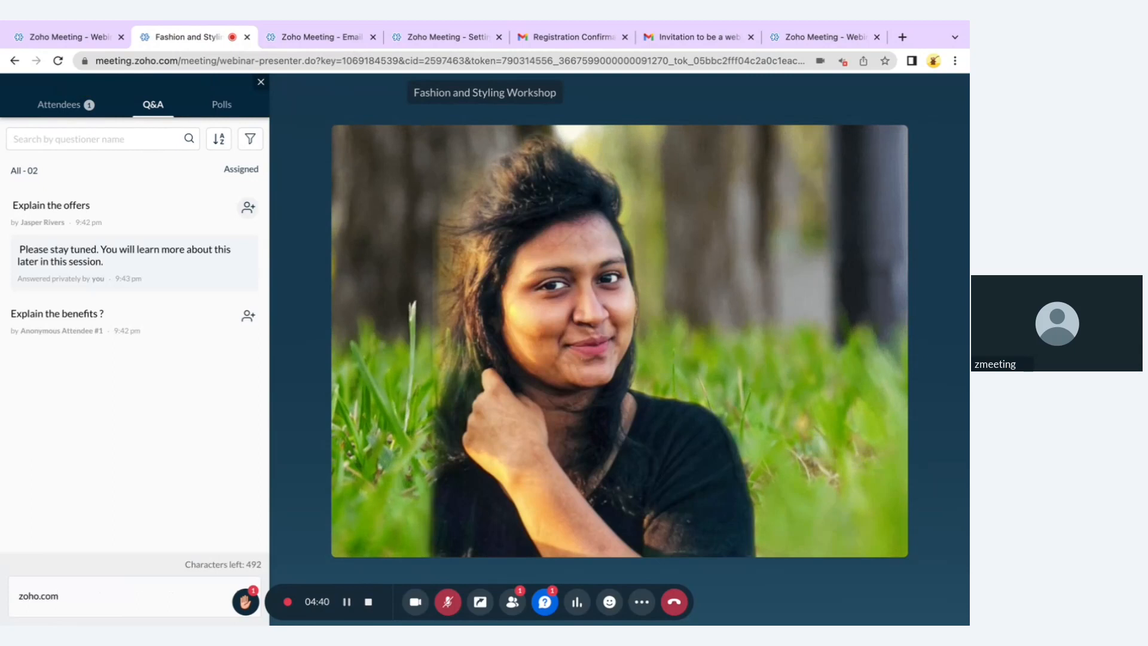
{"action": "key", "text": "Return"}
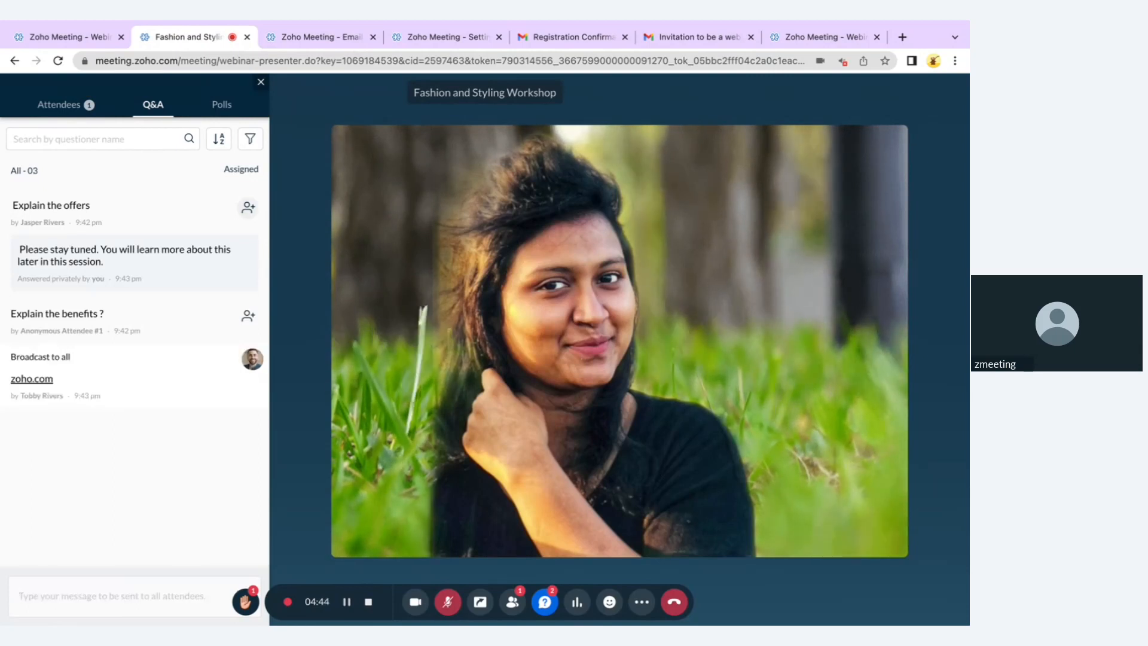
{"action": "mouse_move", "coordinate": [225, 318]}
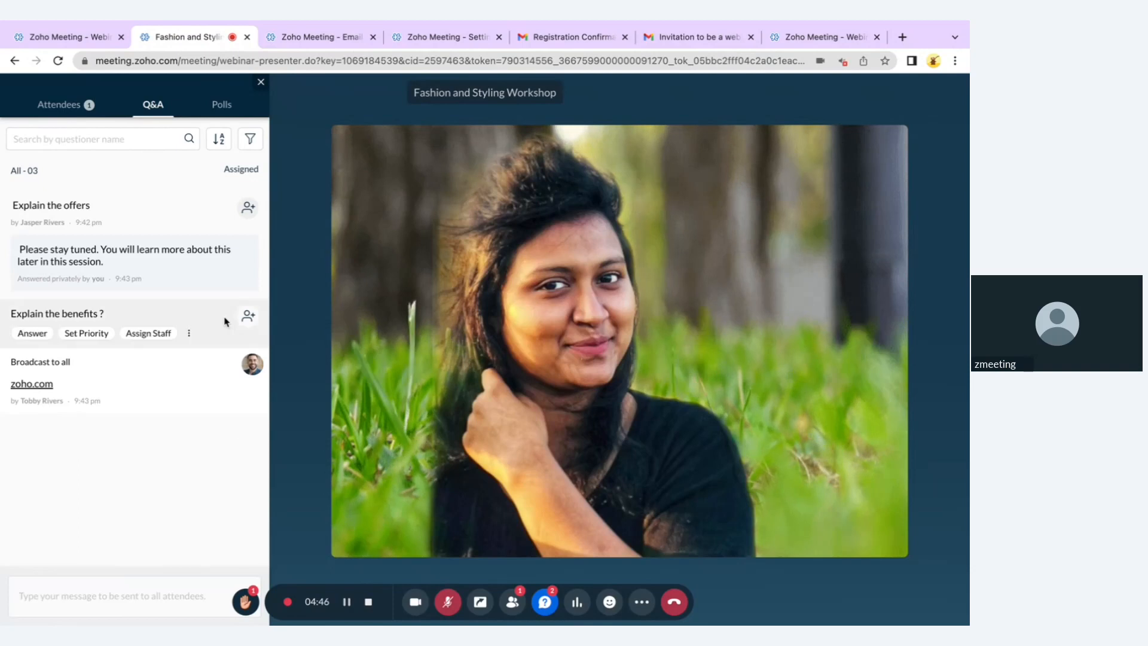
{"action": "left_click", "coordinate": [187, 334]}
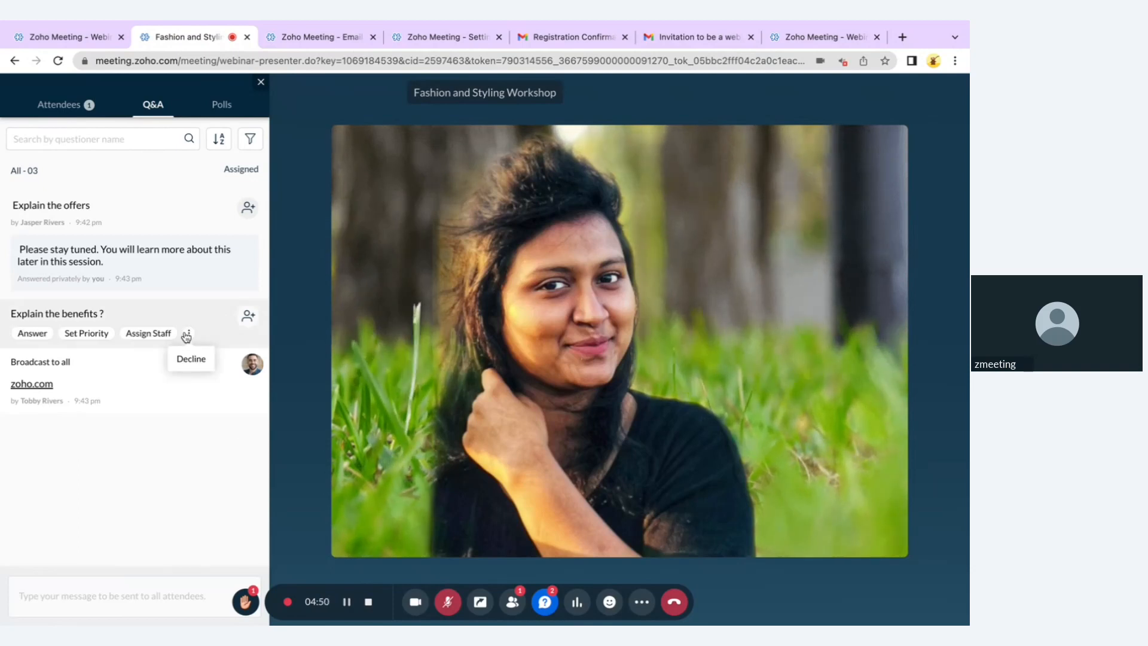
{"action": "left_click", "coordinate": [112, 338]}
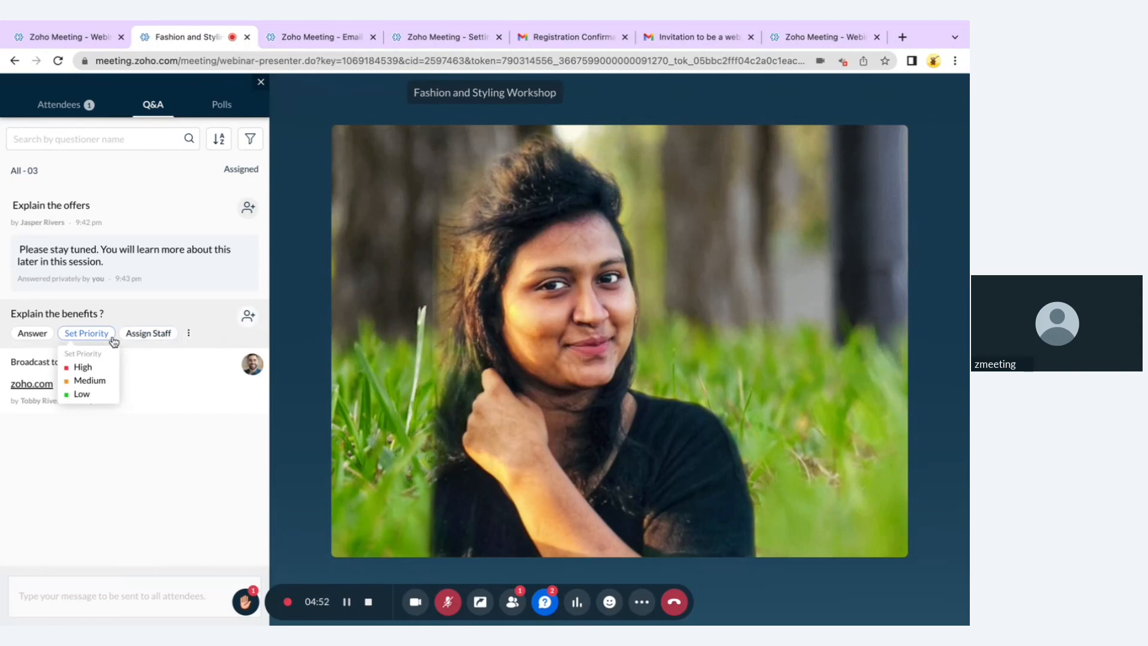
{"action": "left_click", "coordinate": [99, 367]}
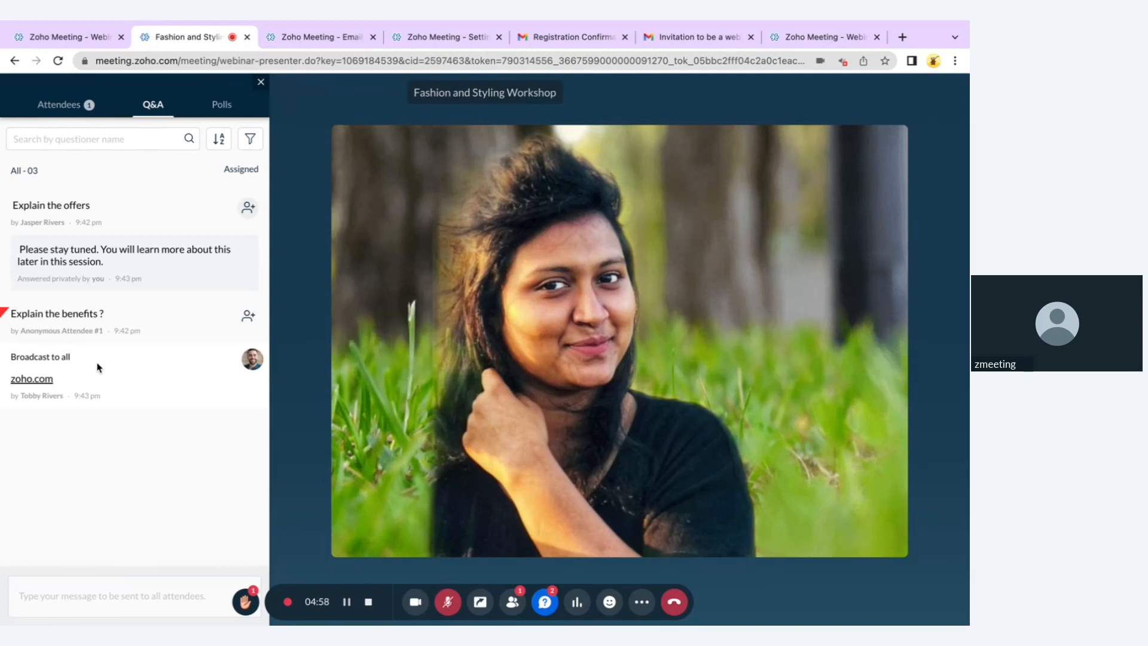
In the Polls list, abandon a new poll draft and launch the Fashion Expert poll
{"action": "left_click", "coordinate": [233, 105]}
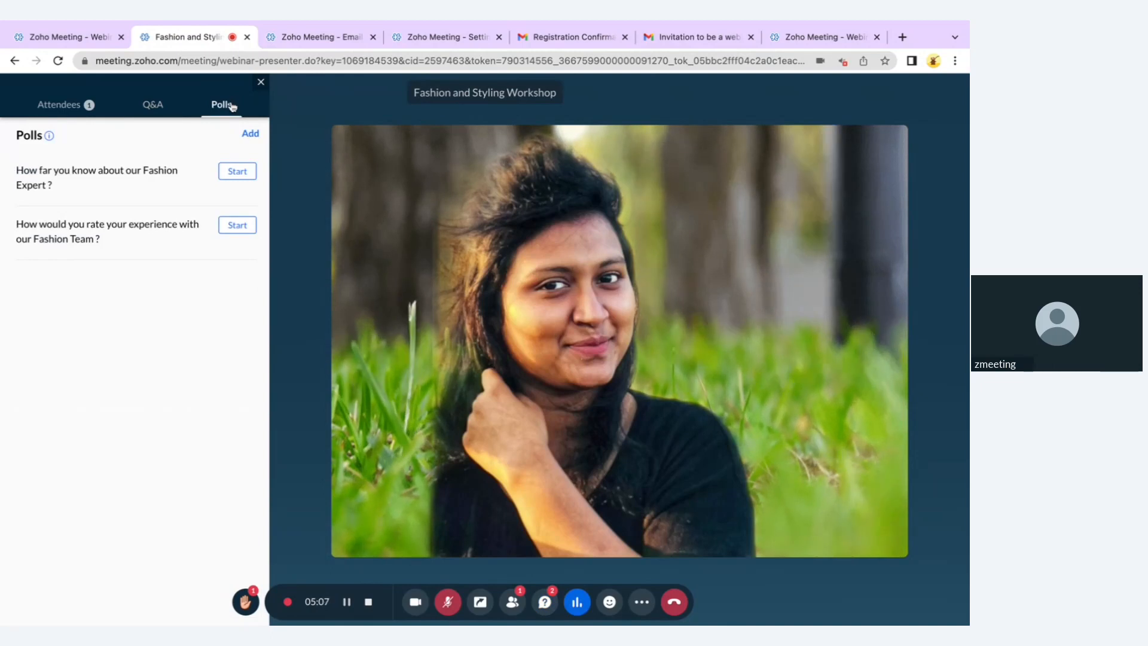
{"action": "left_click", "coordinate": [251, 138]}
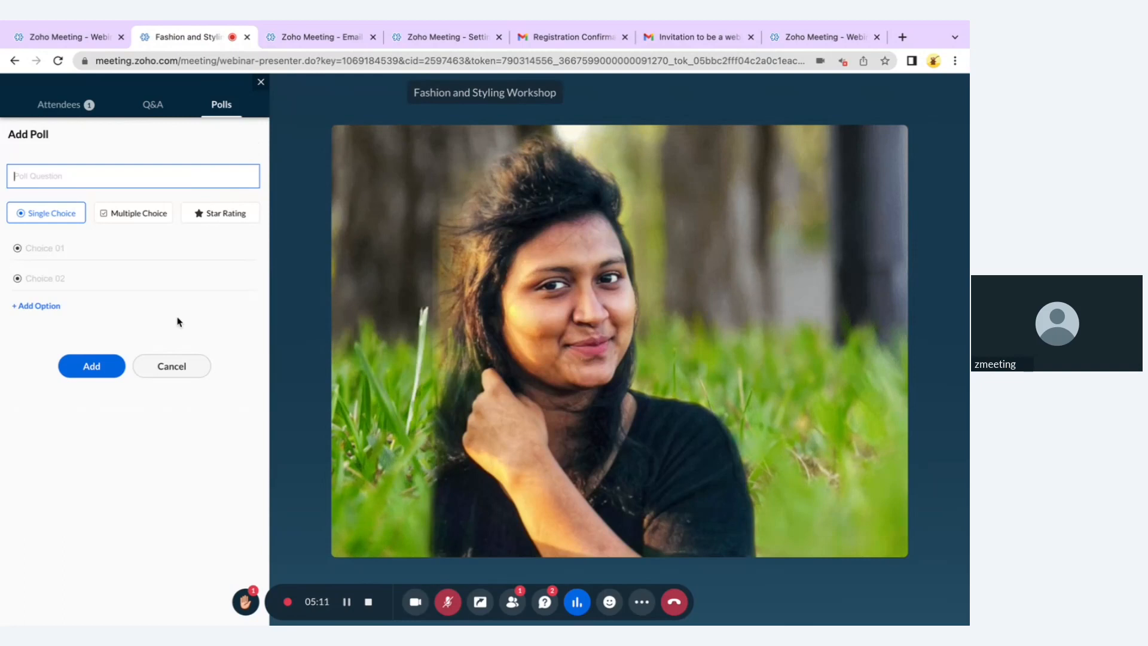
{"action": "left_click", "coordinate": [176, 365]}
{"action": "left_click", "coordinate": [232, 173]}
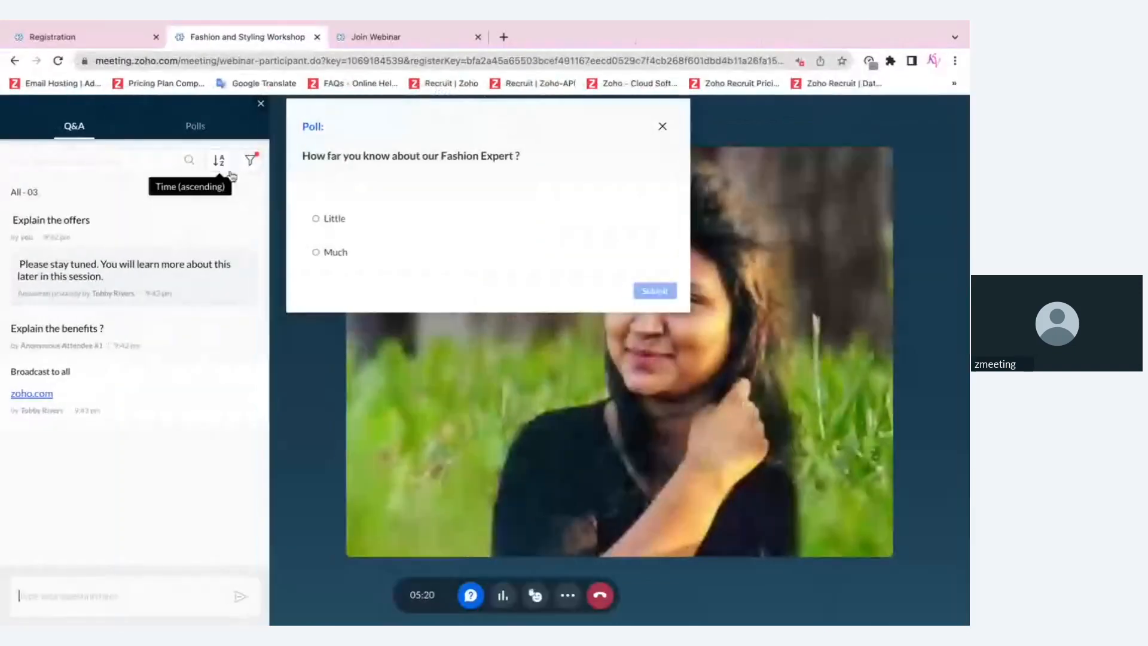
Submit the participant's poll vote, then close the poll results panel
{"action": "left_click", "coordinate": [225, 160]}
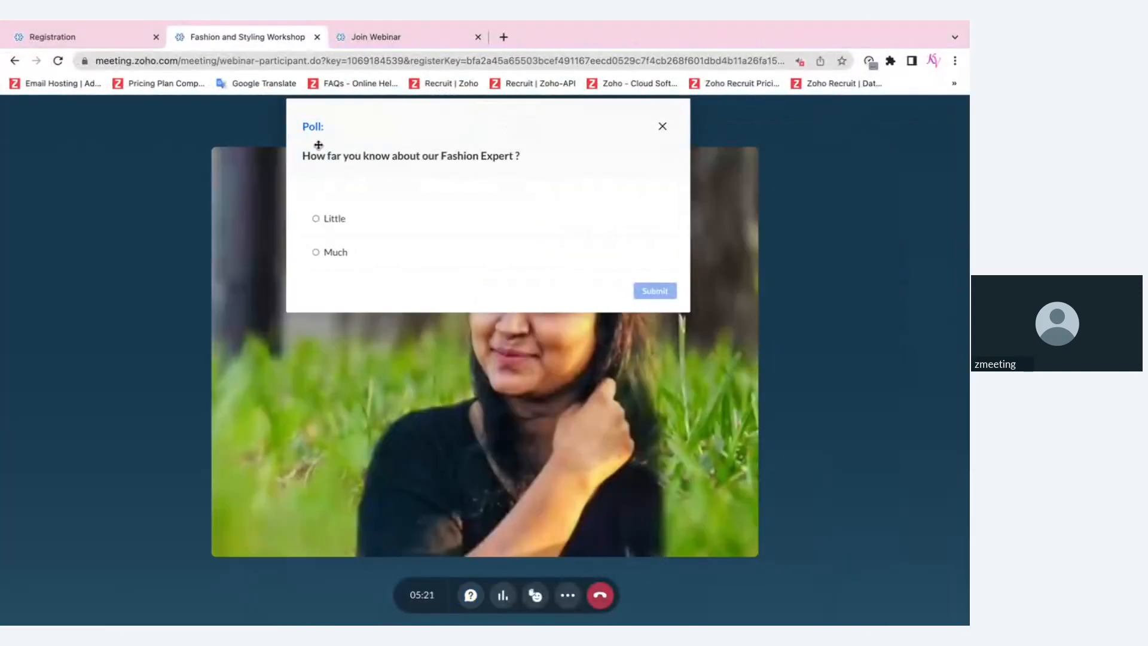
{"action": "left_click", "coordinate": [384, 219]}
{"action": "left_click", "coordinate": [658, 291]}
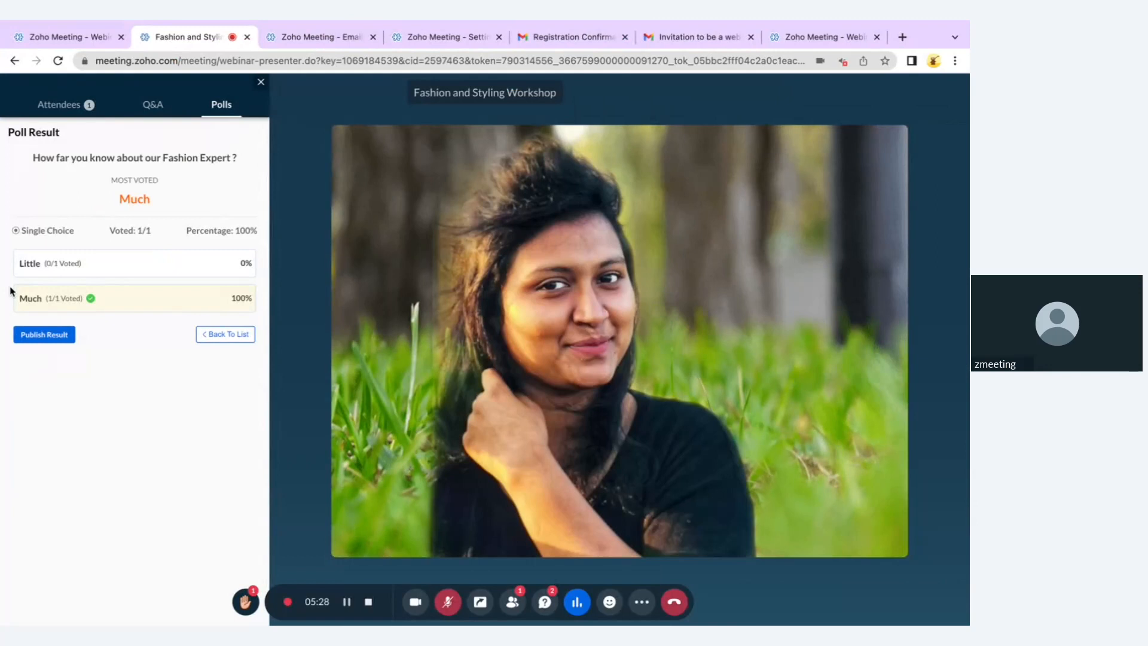
{"action": "mouse_move", "coordinate": [109, 55]}
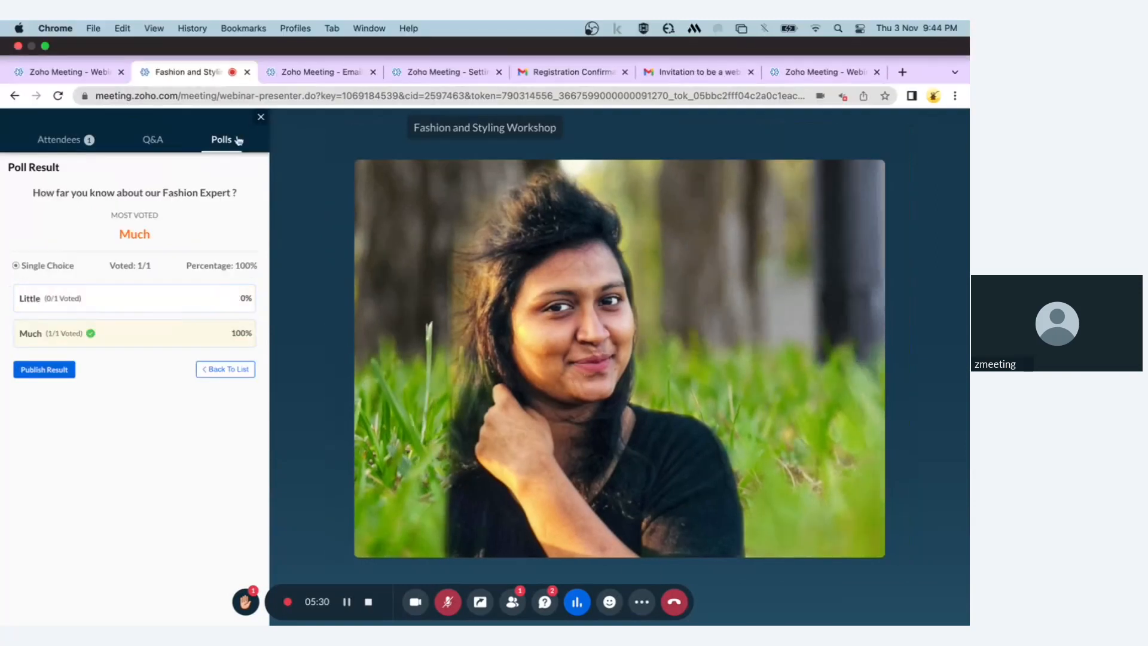
{"action": "left_click", "coordinate": [577, 602]}
{"action": "left_click", "coordinate": [642, 601]}
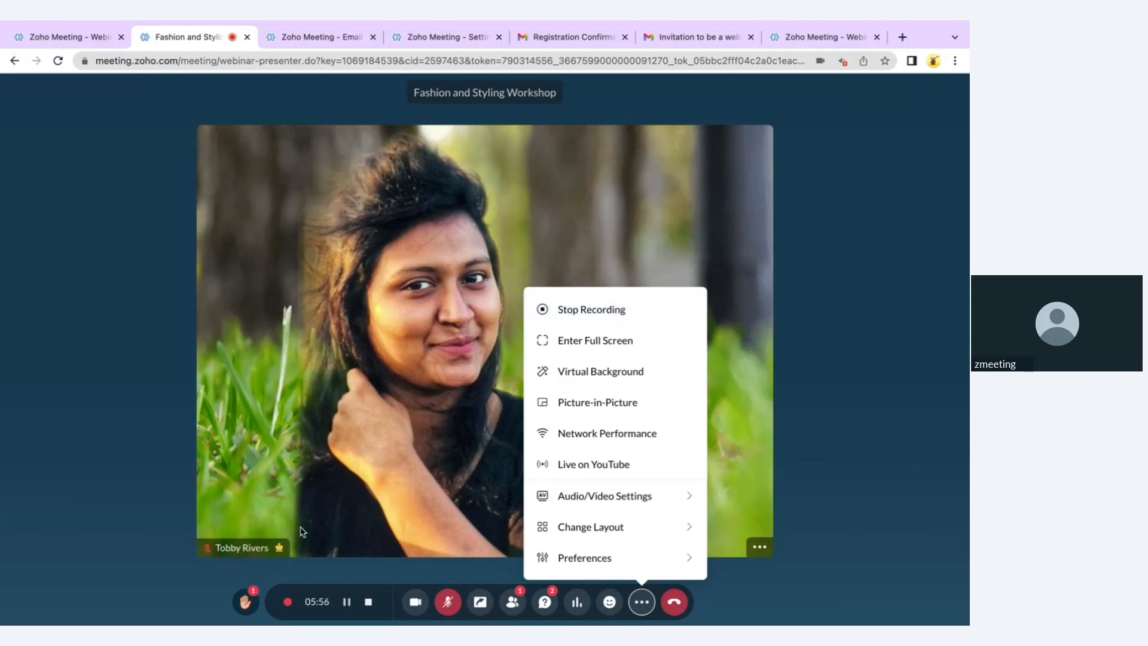
Pause the webinar recording and bring up the virtual background choices
{"action": "left_click", "coordinate": [347, 603]}
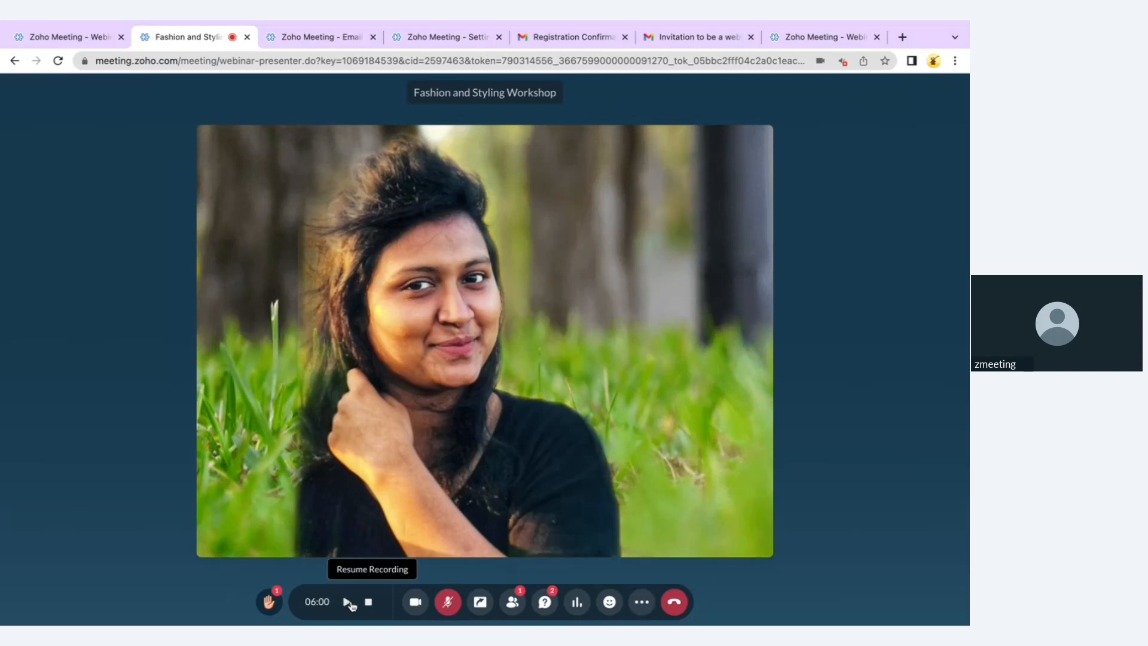
{"action": "left_click", "coordinate": [639, 608]}
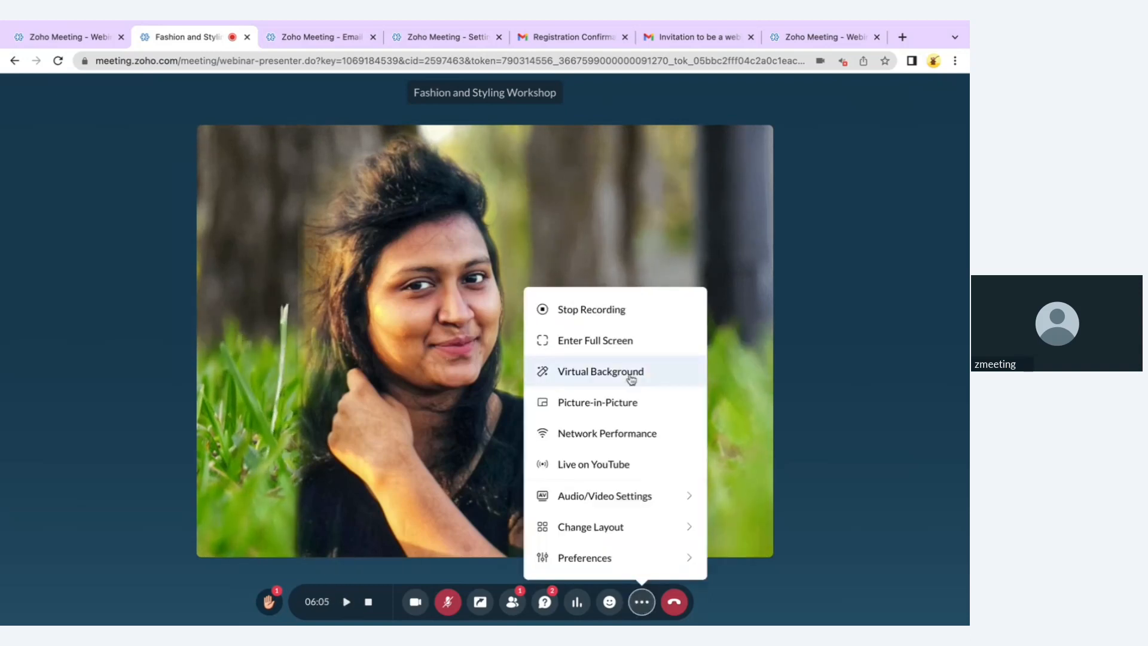
{"action": "left_click", "coordinate": [631, 378]}
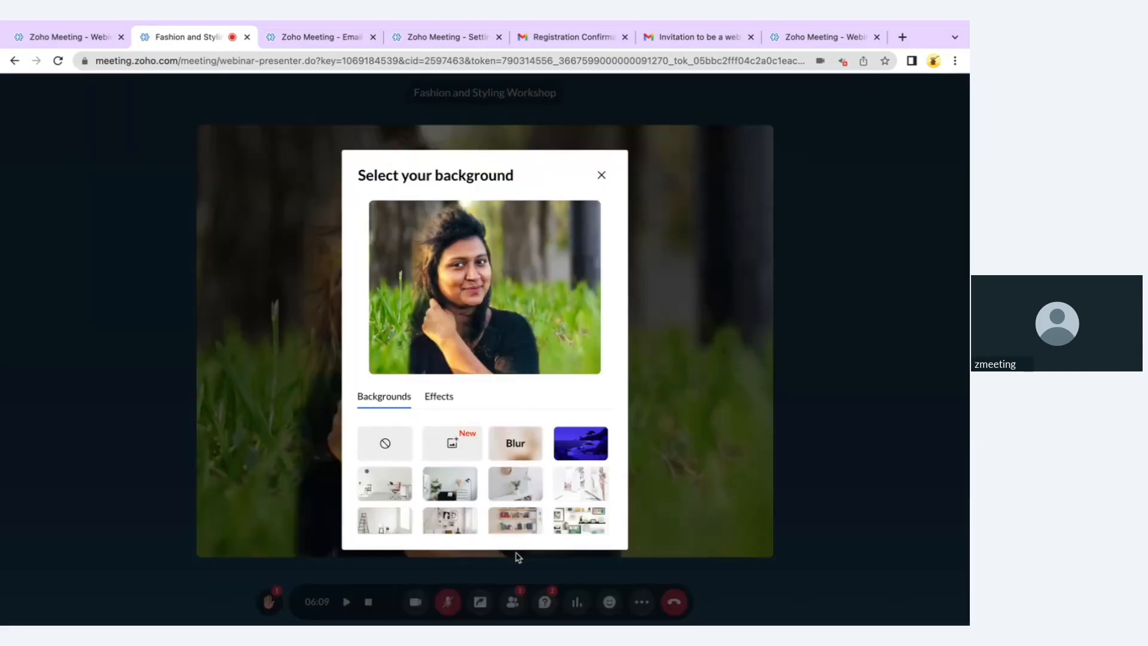
Try the sepia and pink colour filters and confirm the camera background effect
{"action": "scroll", "coordinate": [534, 519], "scroll_direction": "down", "scroll_amount": 6}
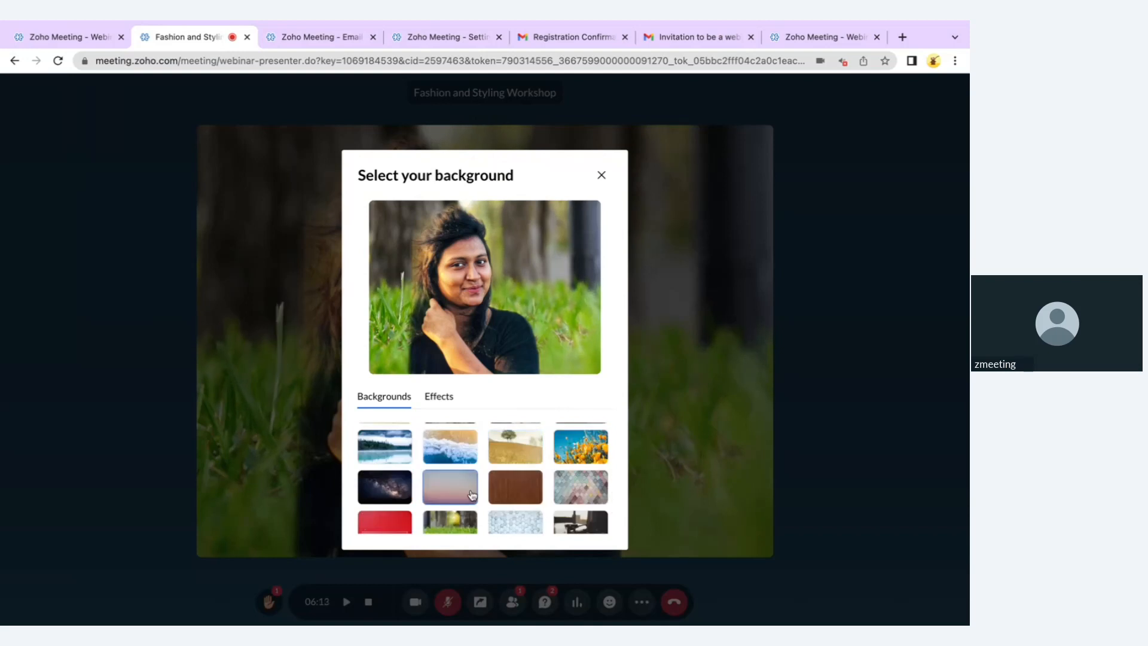
{"action": "left_click", "coordinate": [437, 400]}
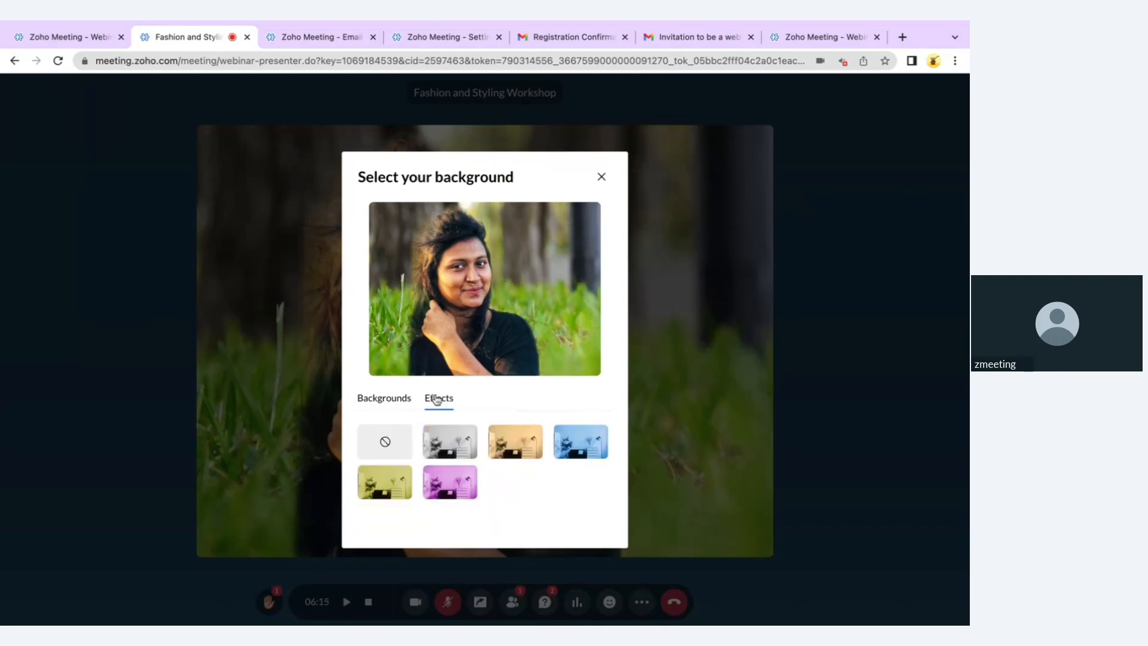
{"action": "left_click", "coordinate": [516, 428]}
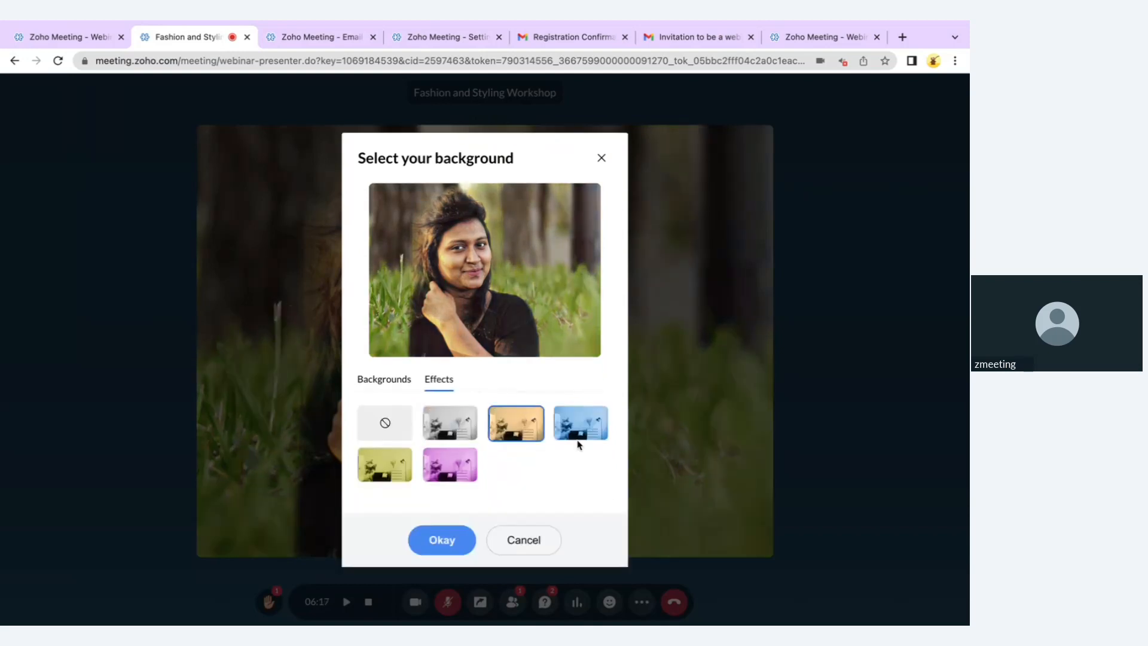
{"action": "left_click", "coordinate": [452, 464]}
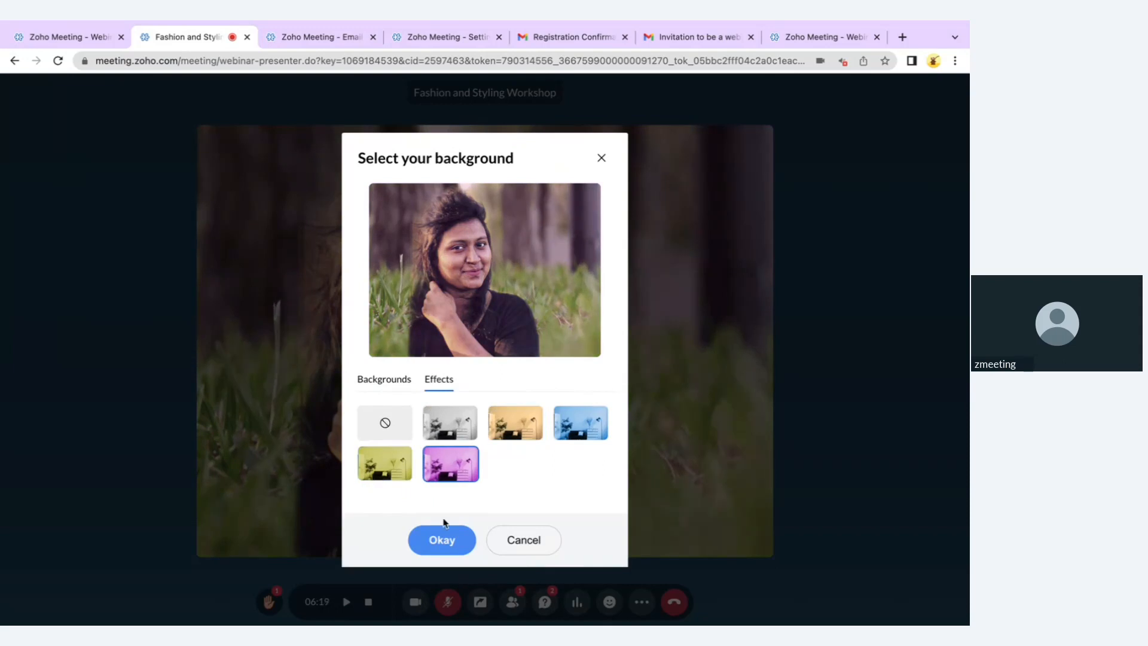
{"action": "left_click", "coordinate": [420, 542]}
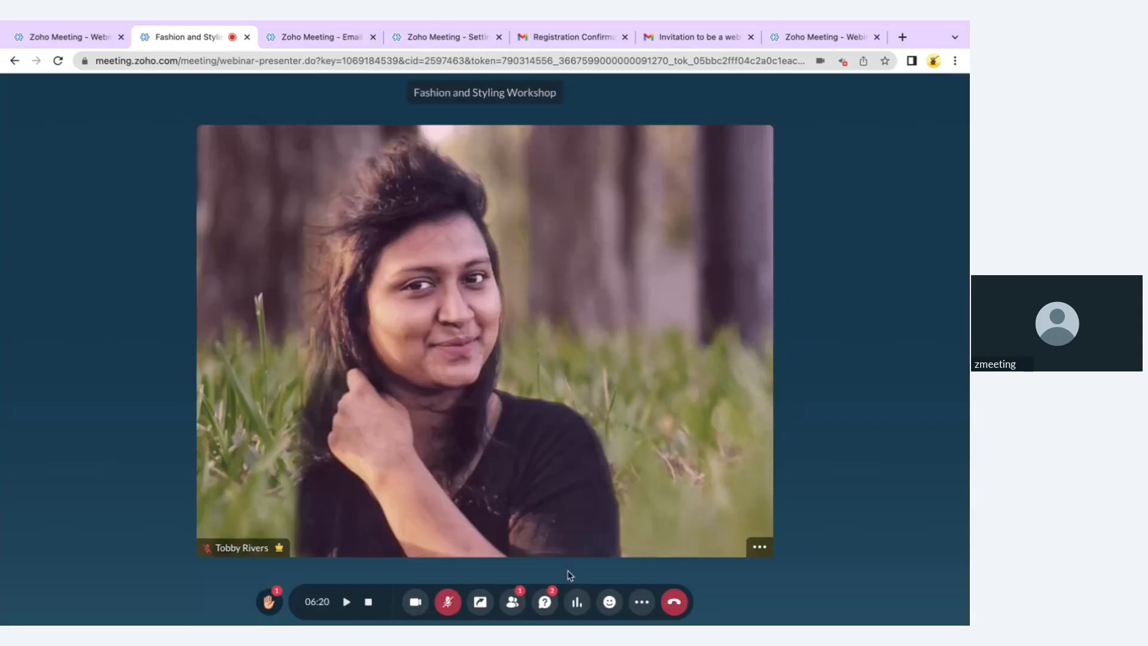
{"action": "left_click", "coordinate": [642, 602]}
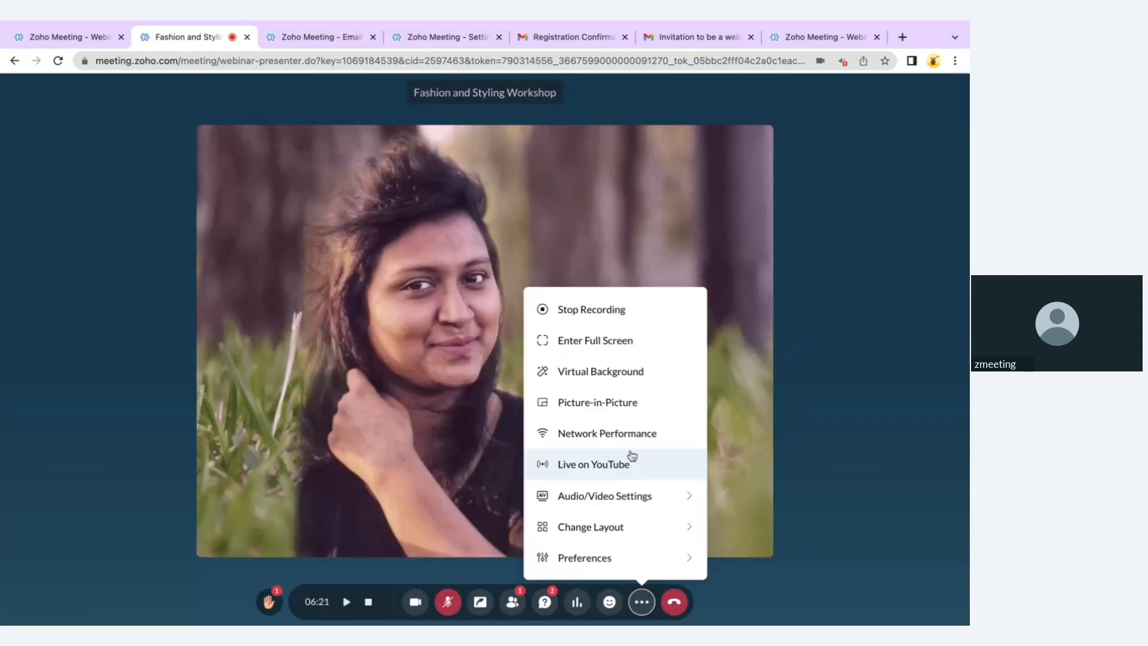
Turn on picture-in-picture, check the other desktops, then close the floating mini player
{"action": "left_click", "coordinate": [609, 397]}
{"action": "key", "text": "ctrl+Right"}
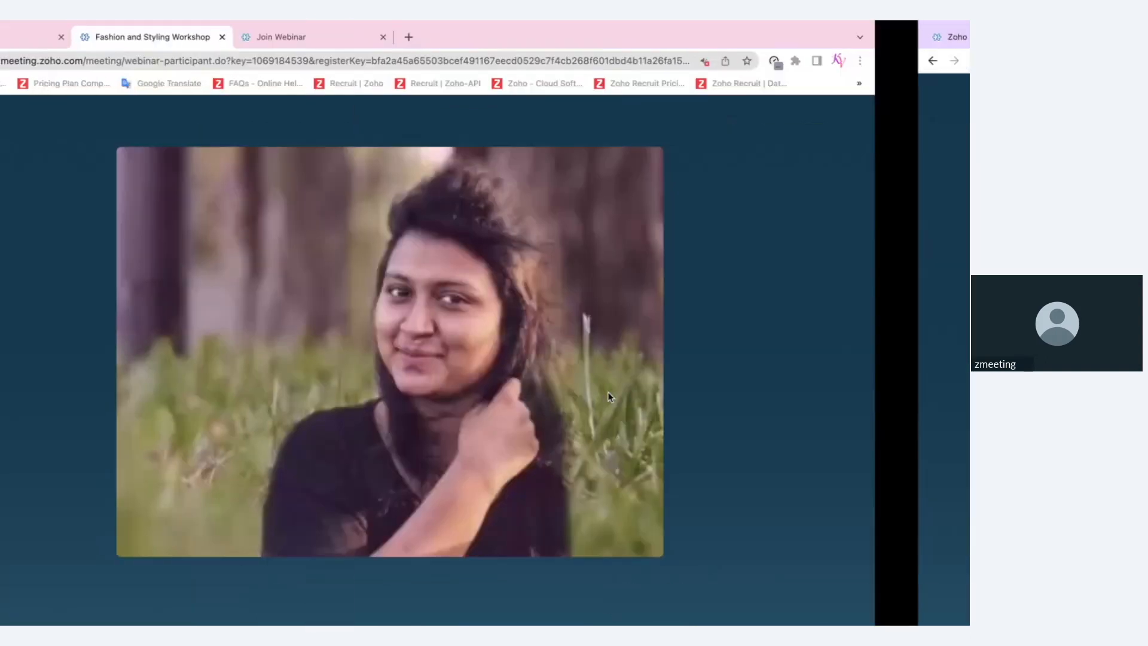
{"action": "key", "text": "ctrl+Left"}
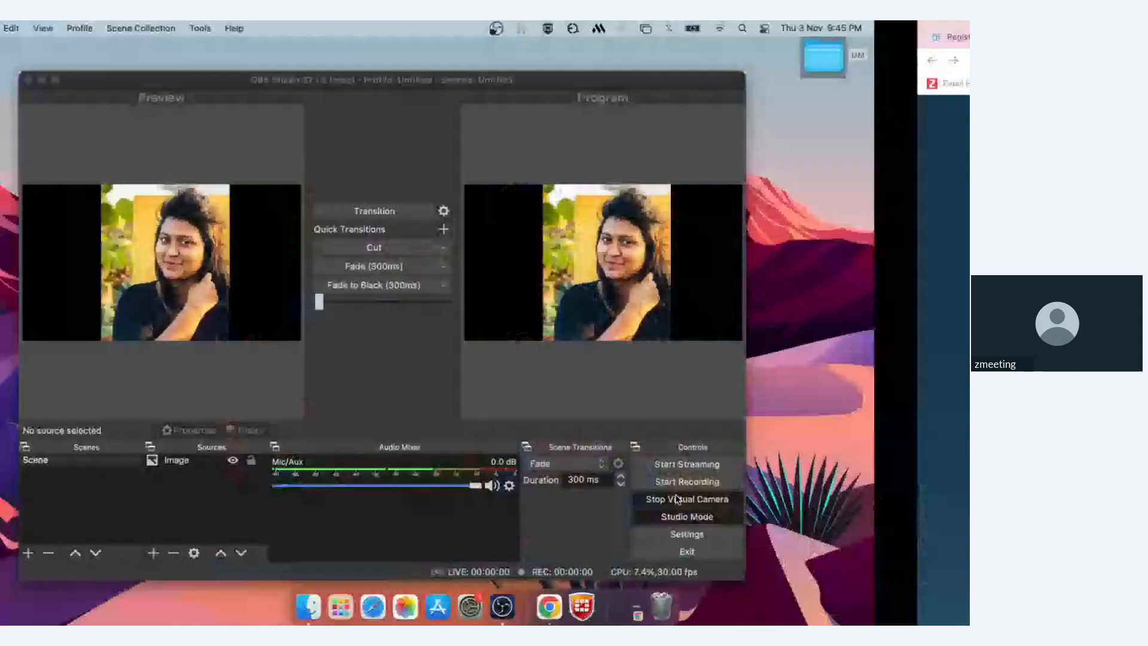
{"action": "key", "text": "ctrl+Right"}
{"action": "key", "text": "ctrl+Right"}
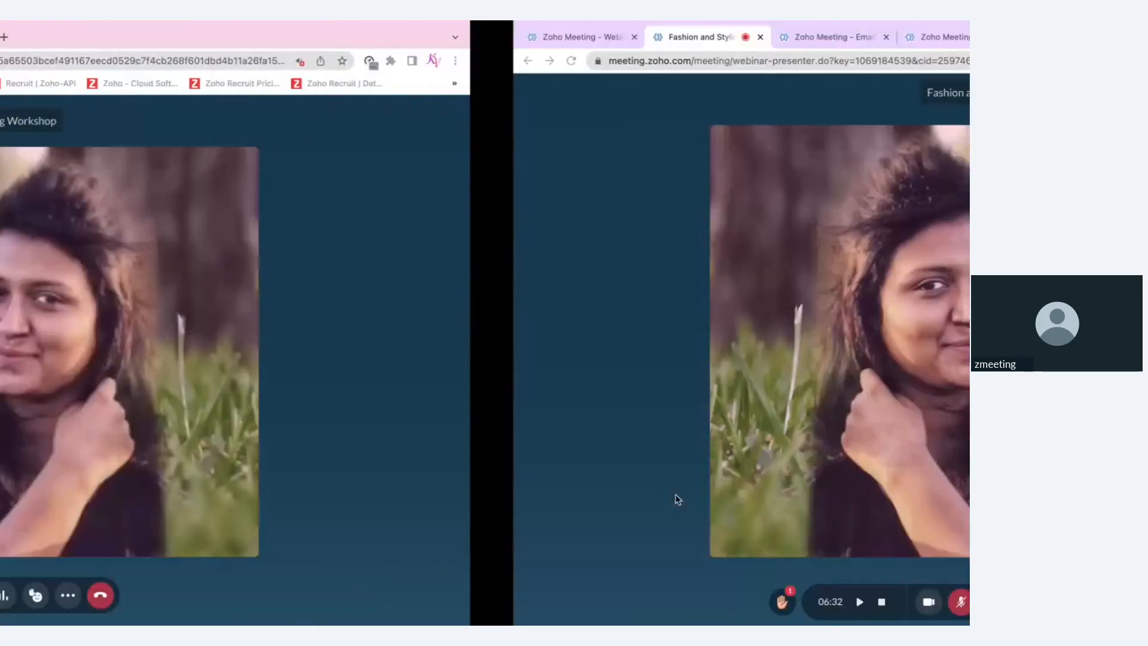
{"action": "mouse_move", "coordinate": [919, 540]}
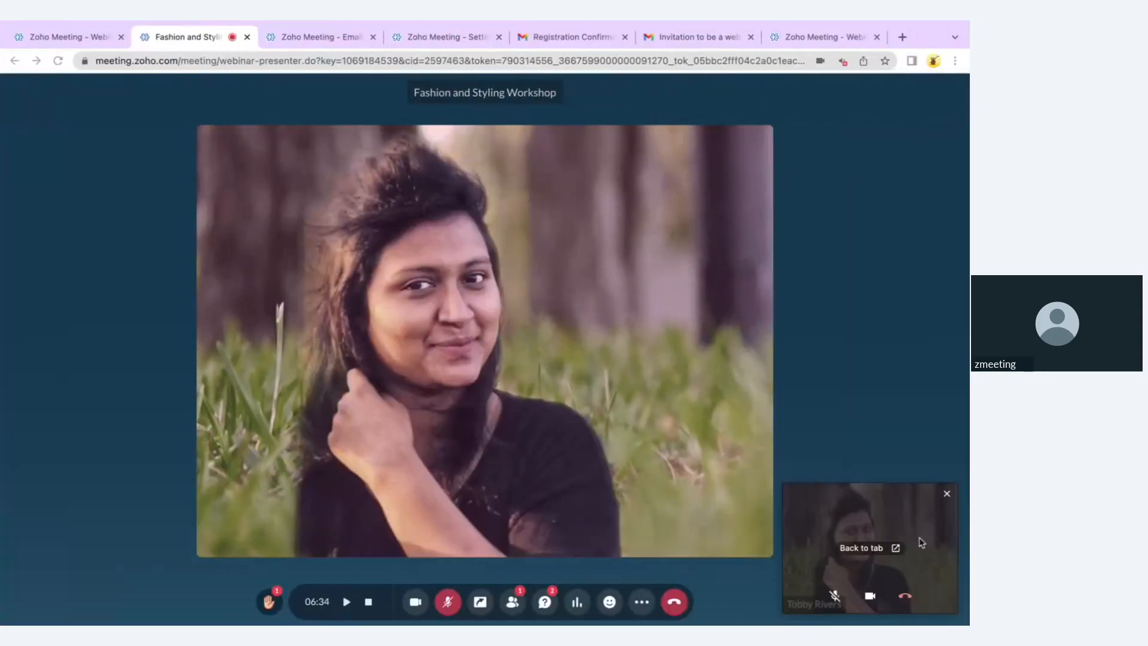
{"action": "left_click", "coordinate": [947, 495]}
Check Network Performance and its advanced details, then close them
{"action": "left_click", "coordinate": [641, 601]}
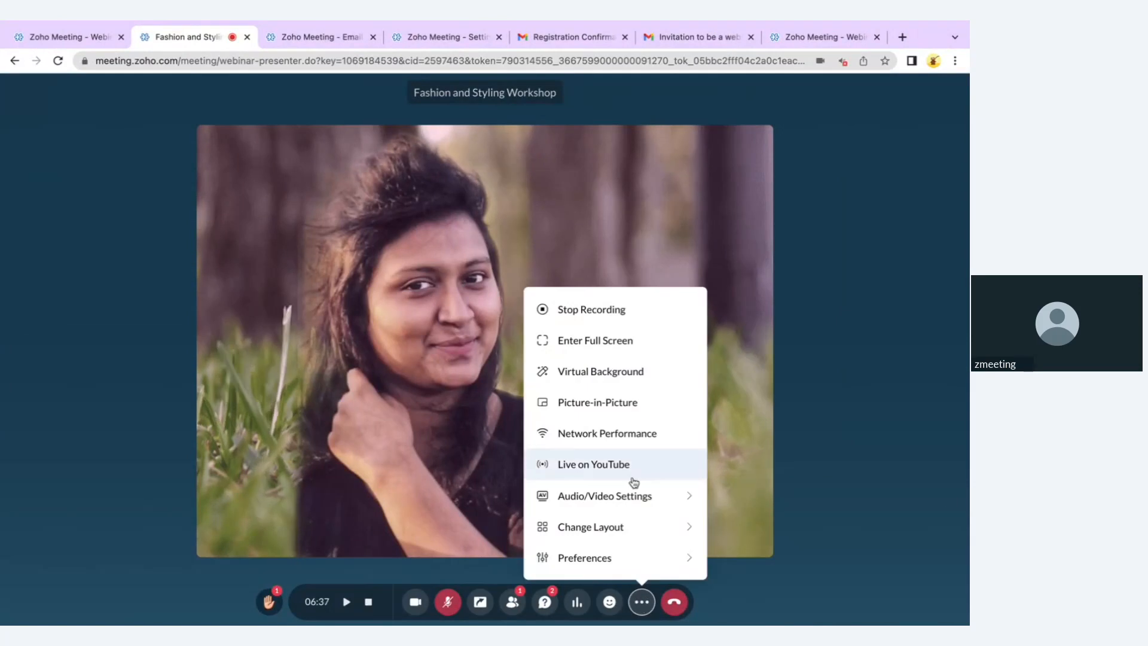
{"action": "left_click", "coordinate": [631, 434]}
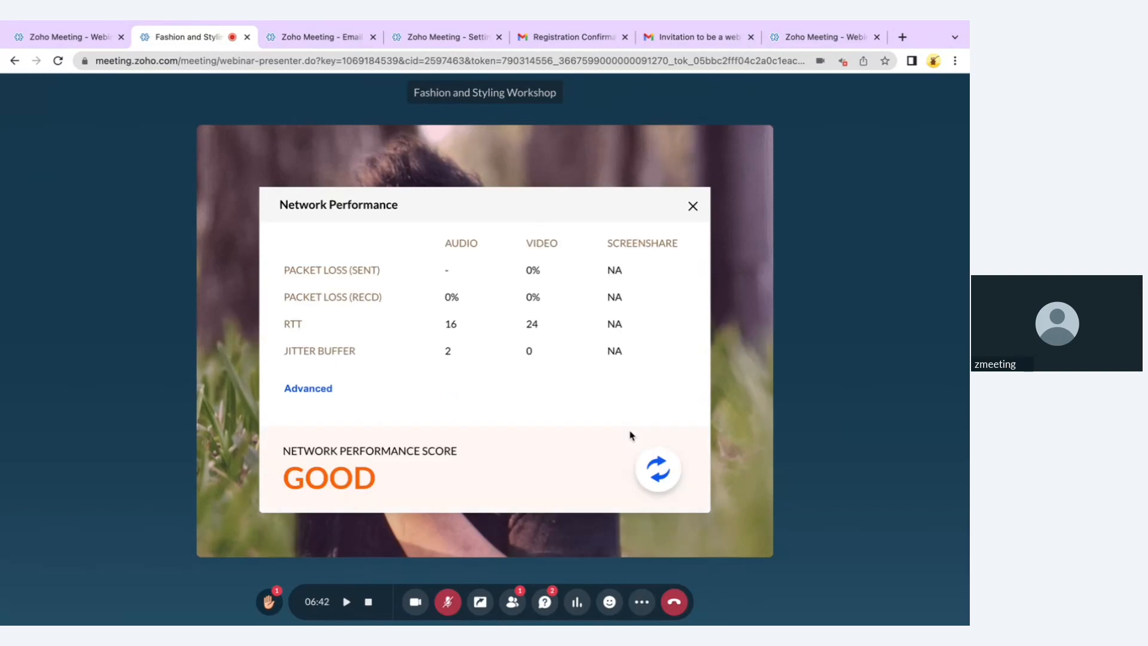
{"action": "left_click", "coordinate": [315, 388]}
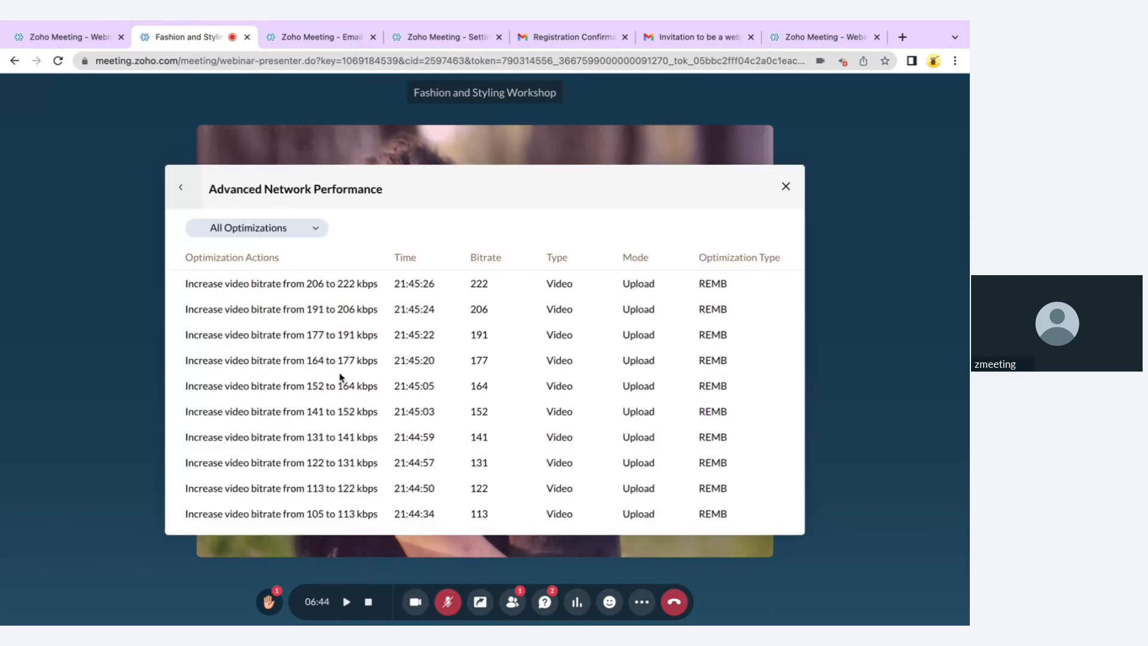
{"action": "left_click", "coordinate": [786, 187]}
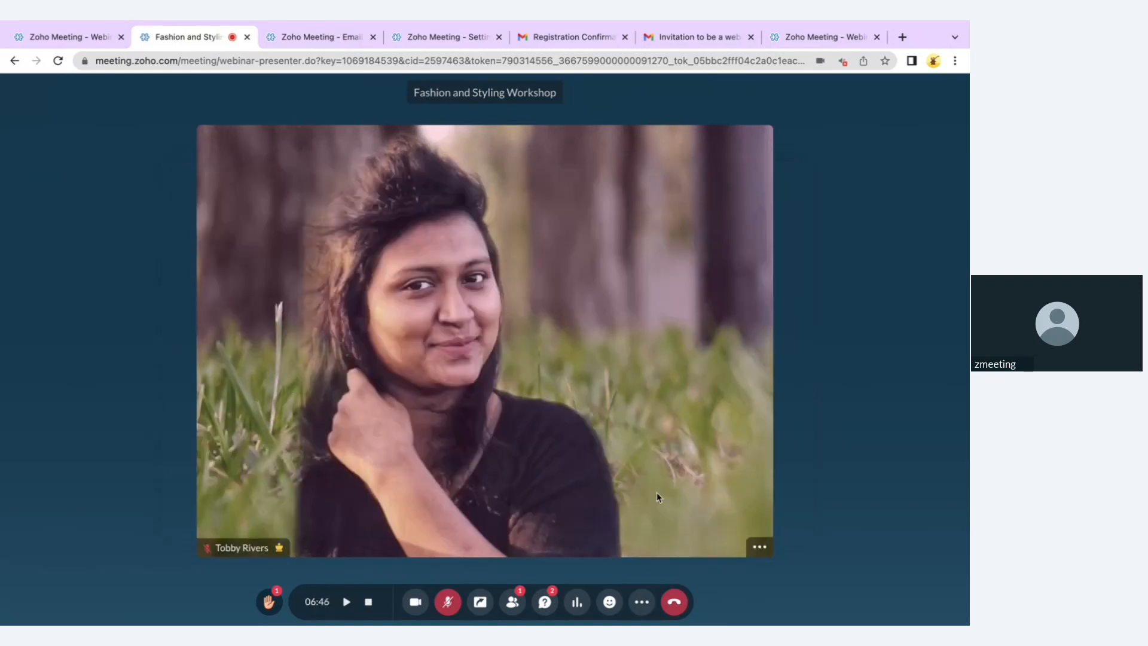
{"action": "left_click", "coordinate": [643, 598]}
Review the audio/video device settings, then switch the webinar layout to Sidebar
{"action": "mouse_move", "coordinate": [643, 495]}
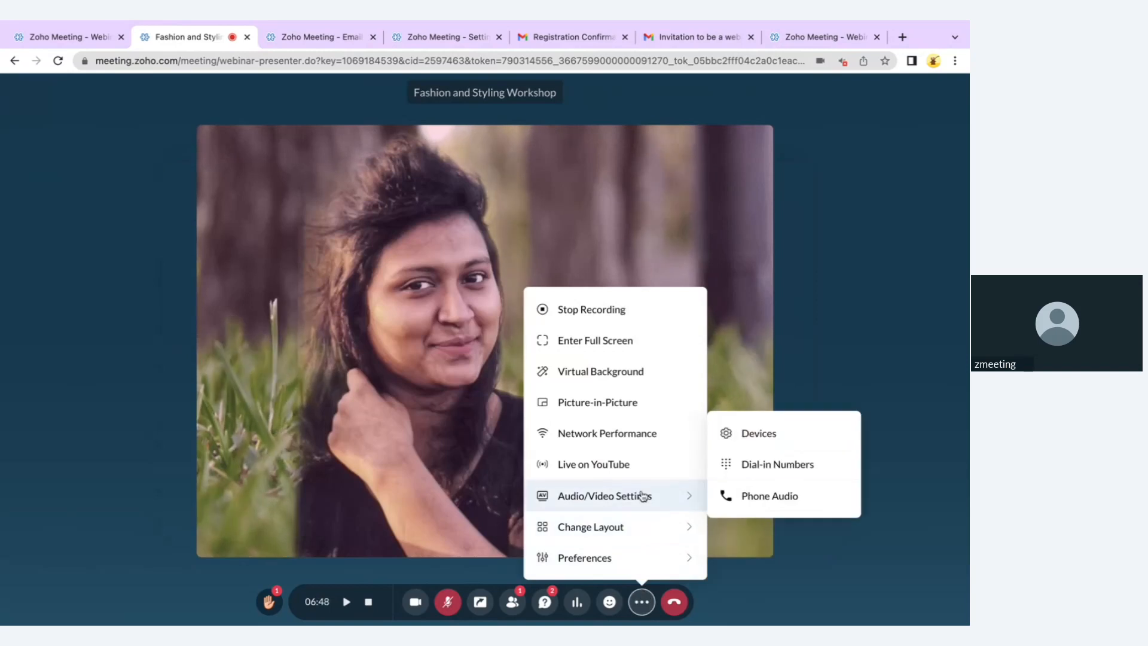
{"action": "left_click", "coordinate": [778, 442]}
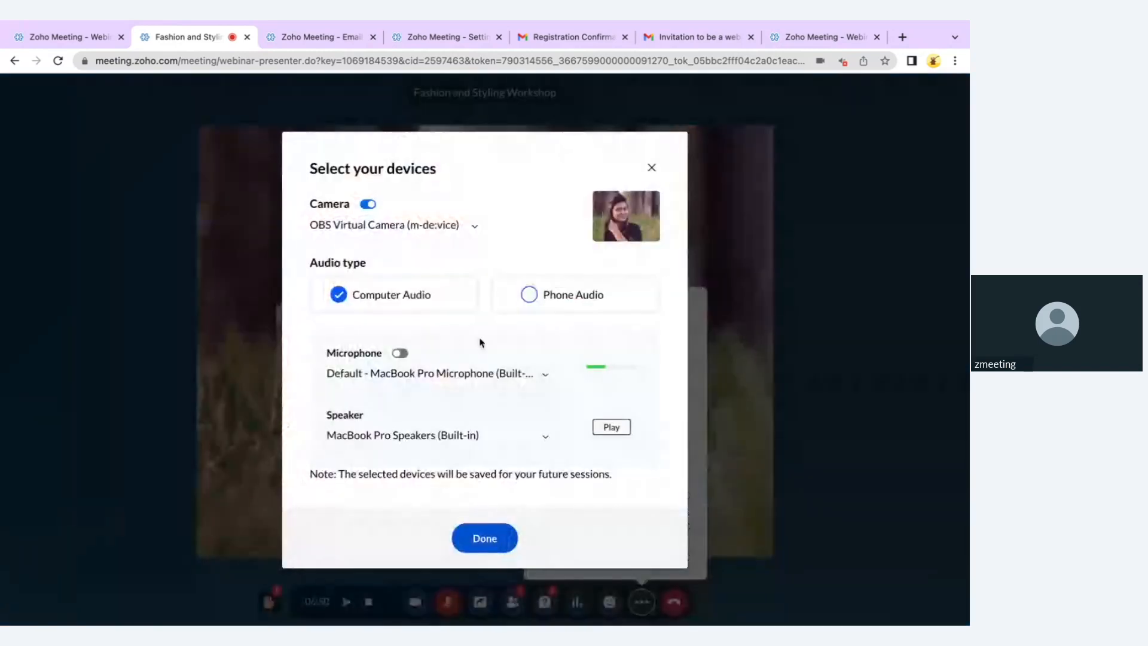
{"action": "left_click", "coordinate": [651, 168]}
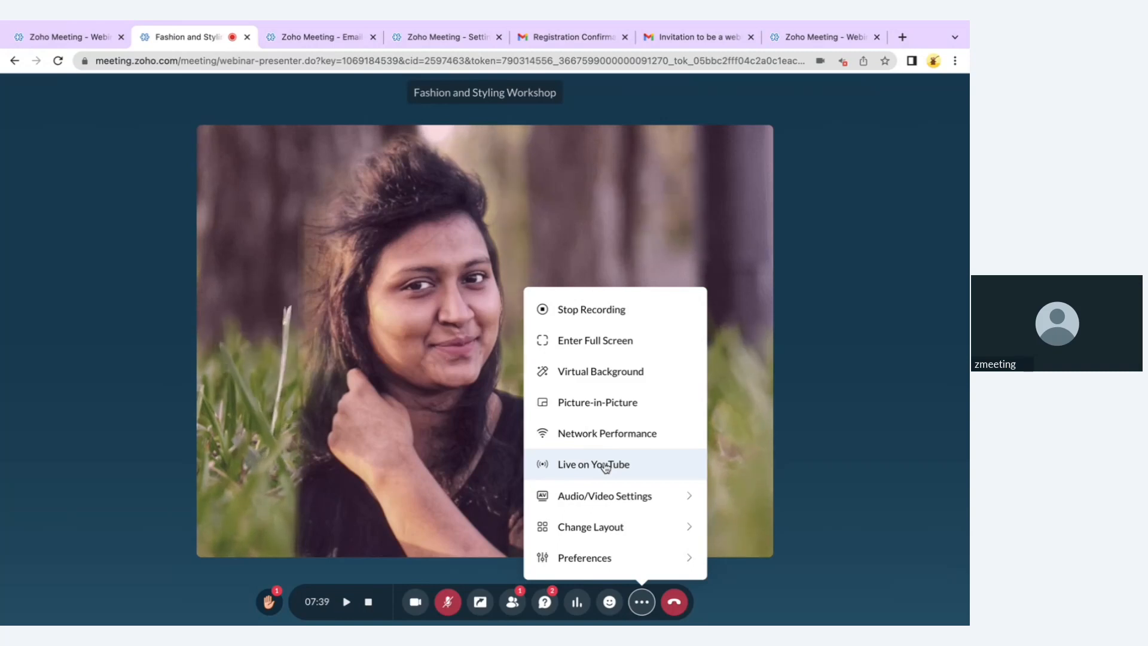
{"action": "mouse_move", "coordinate": [607, 529]}
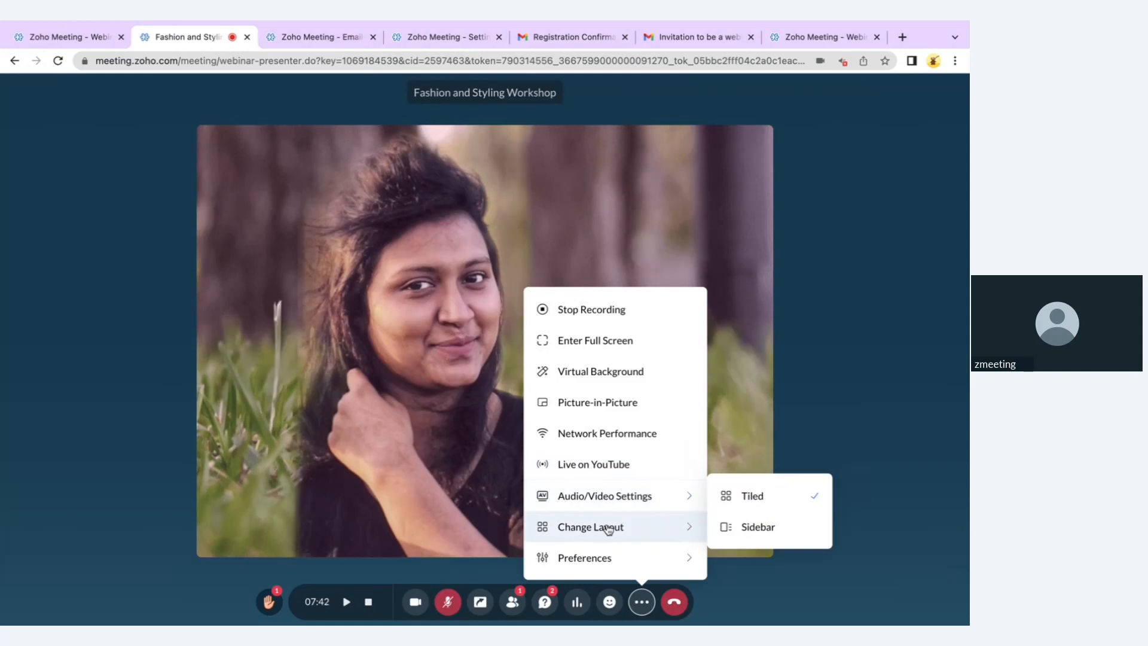
{"action": "left_click", "coordinate": [752, 533]}
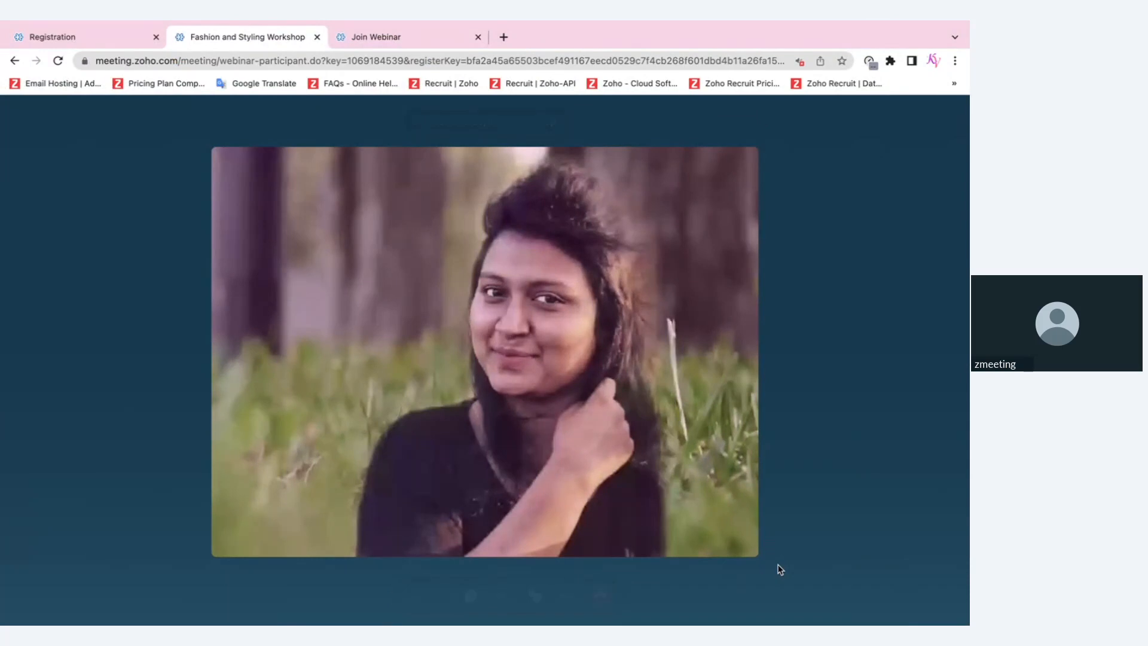
As the attendee, send clap, peace-sign, another emoji and smiley reactions, then return to the presenter desktop
{"action": "mouse_move", "coordinate": [778, 567]}
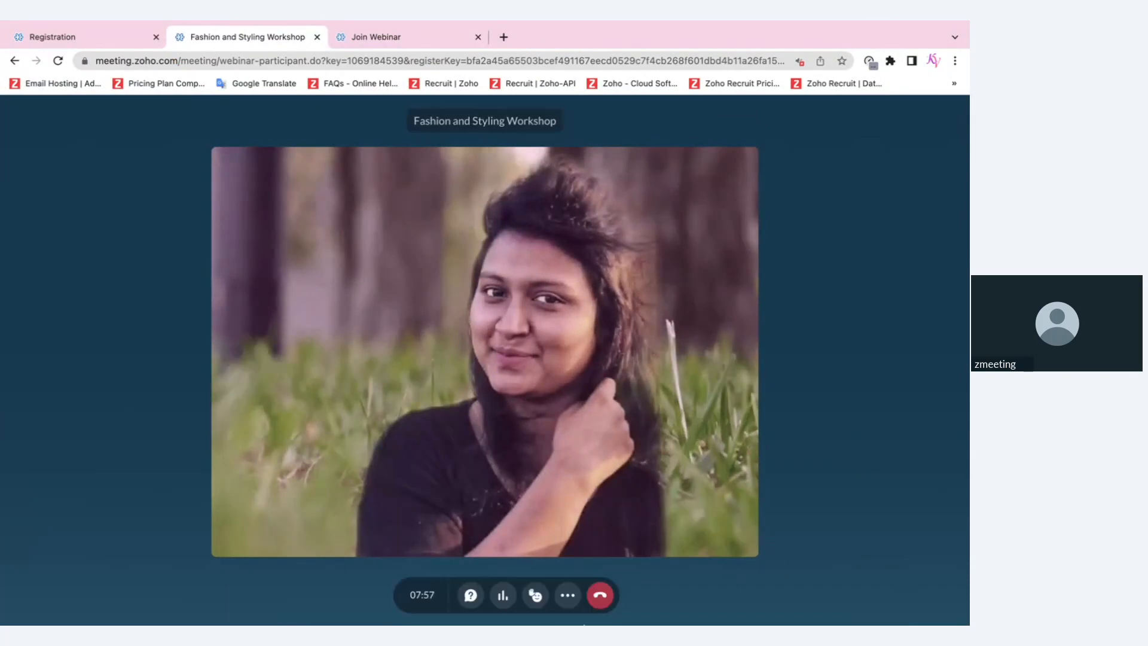
{"action": "left_click", "coordinate": [535, 607]}
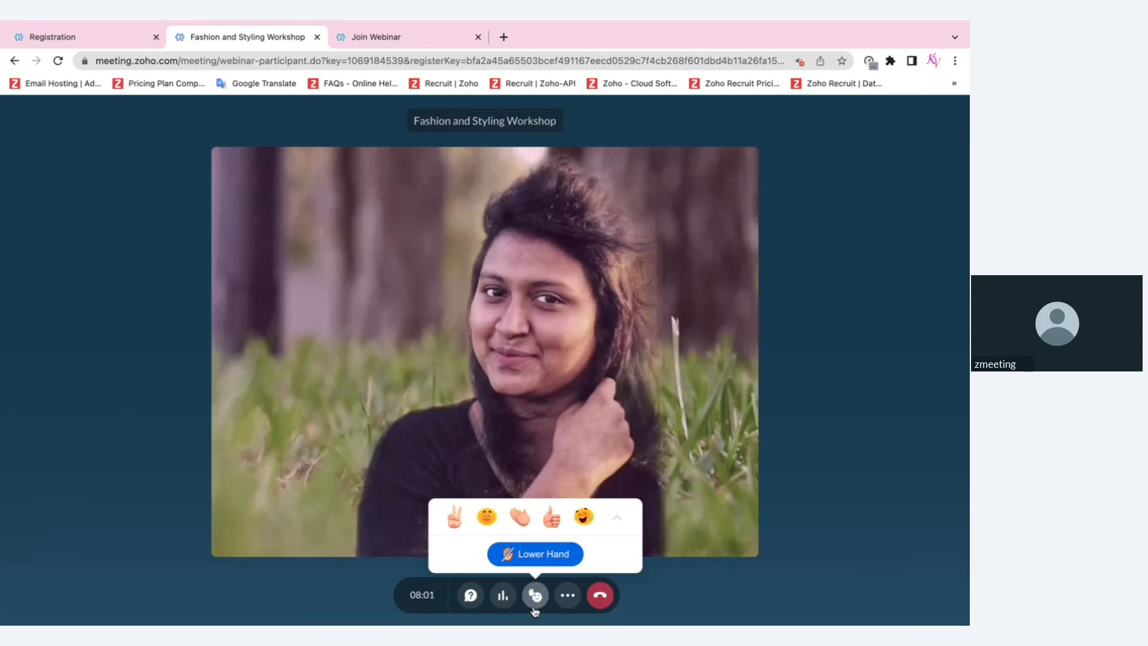
{"action": "left_click", "coordinate": [522, 516]}
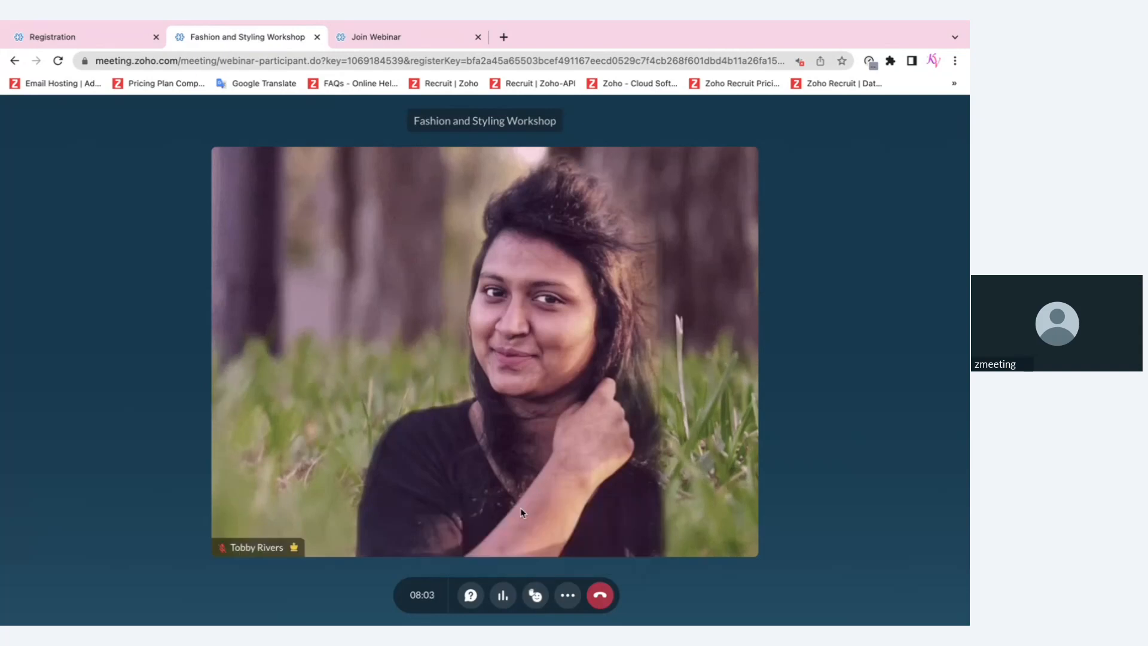
{"action": "left_click", "coordinate": [533, 592]}
{"action": "left_click", "coordinate": [460, 516]}
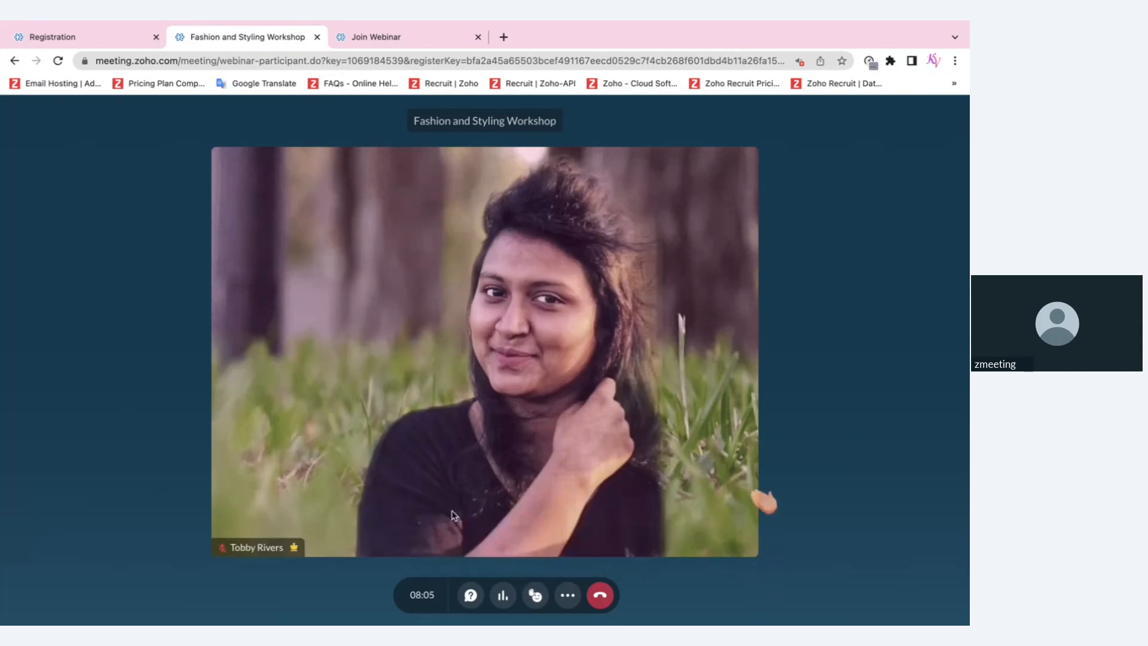
{"action": "left_click", "coordinate": [537, 596]}
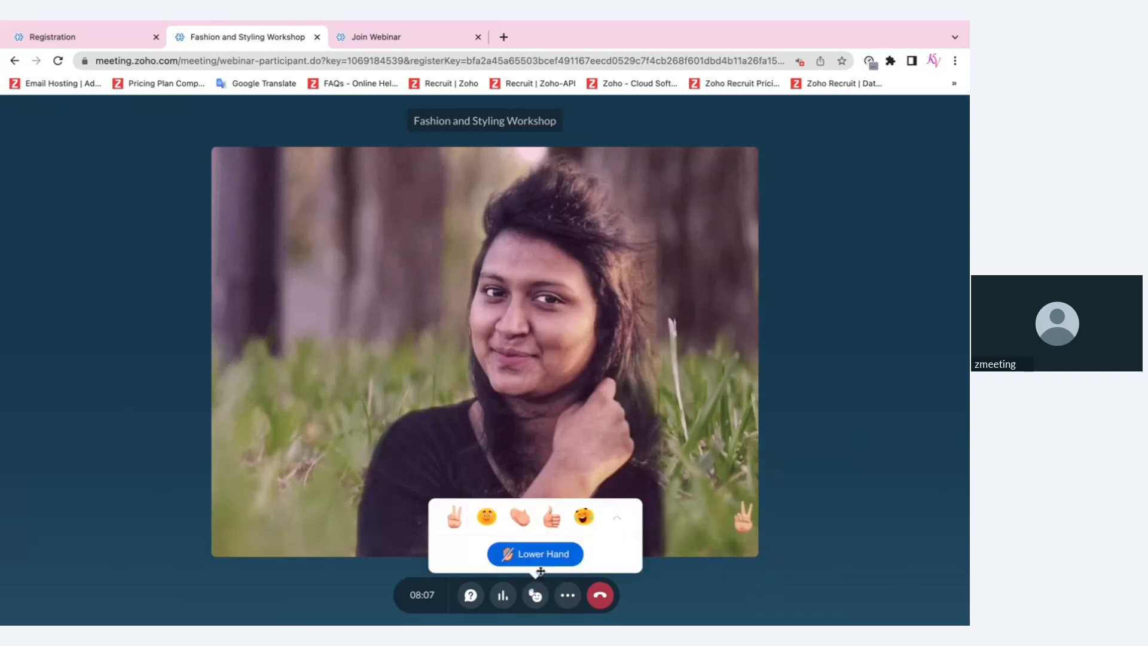
{"action": "left_click", "coordinate": [489, 519]}
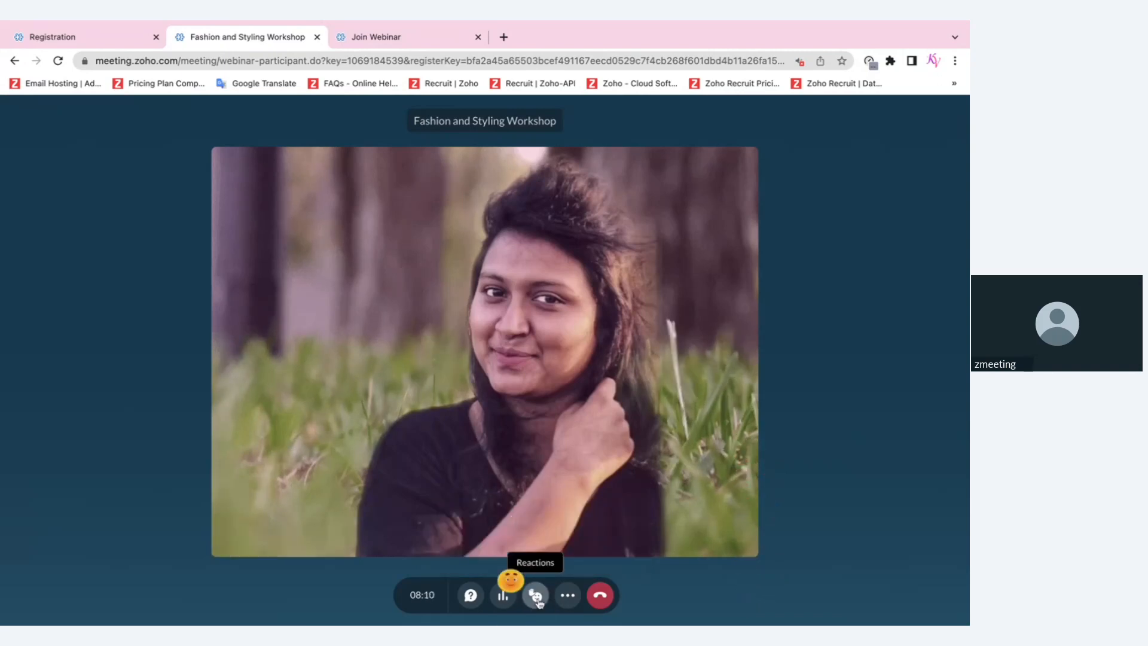
{"action": "left_click", "coordinate": [536, 595]}
{"action": "left_click", "coordinate": [578, 517]}
{"action": "key", "text": "ctrl+Right"}
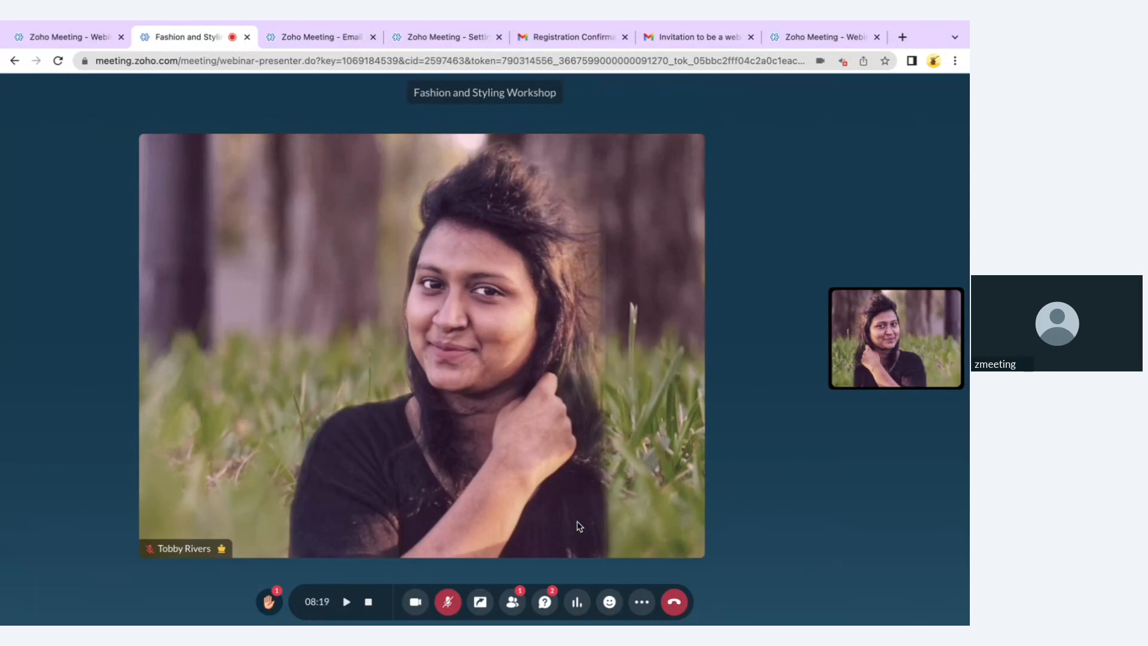
Browse the Entire screen, Window and Chrome Tab share choices, cancel, and reopen the Share menu
{"action": "left_click", "coordinate": [480, 602]}
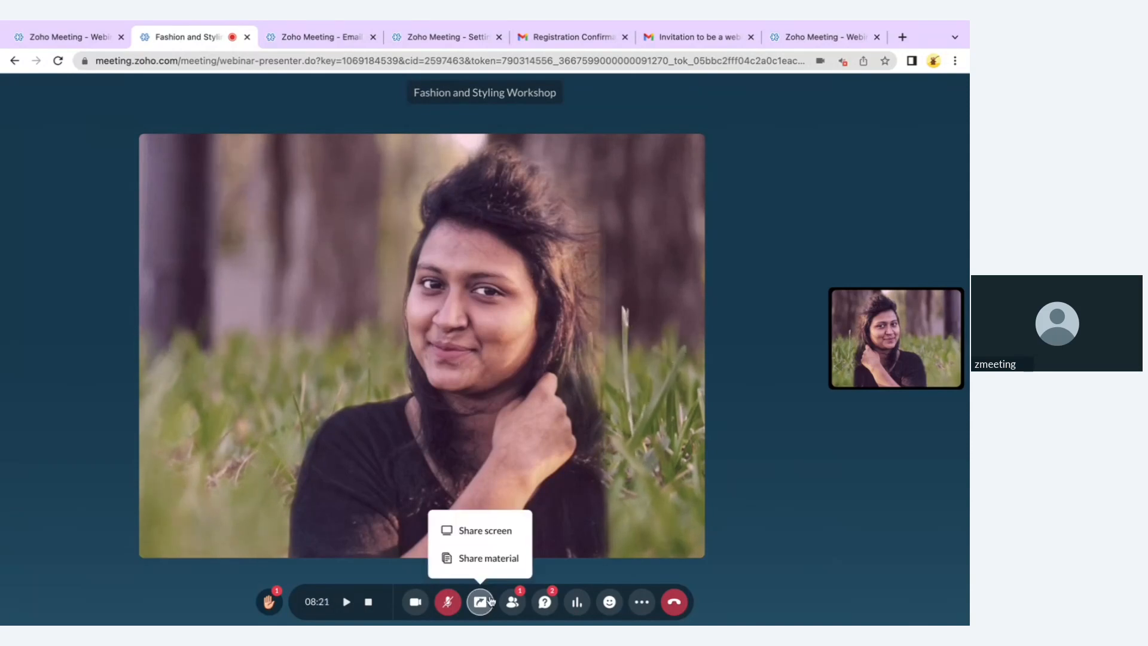
{"action": "left_click", "coordinate": [501, 537]}
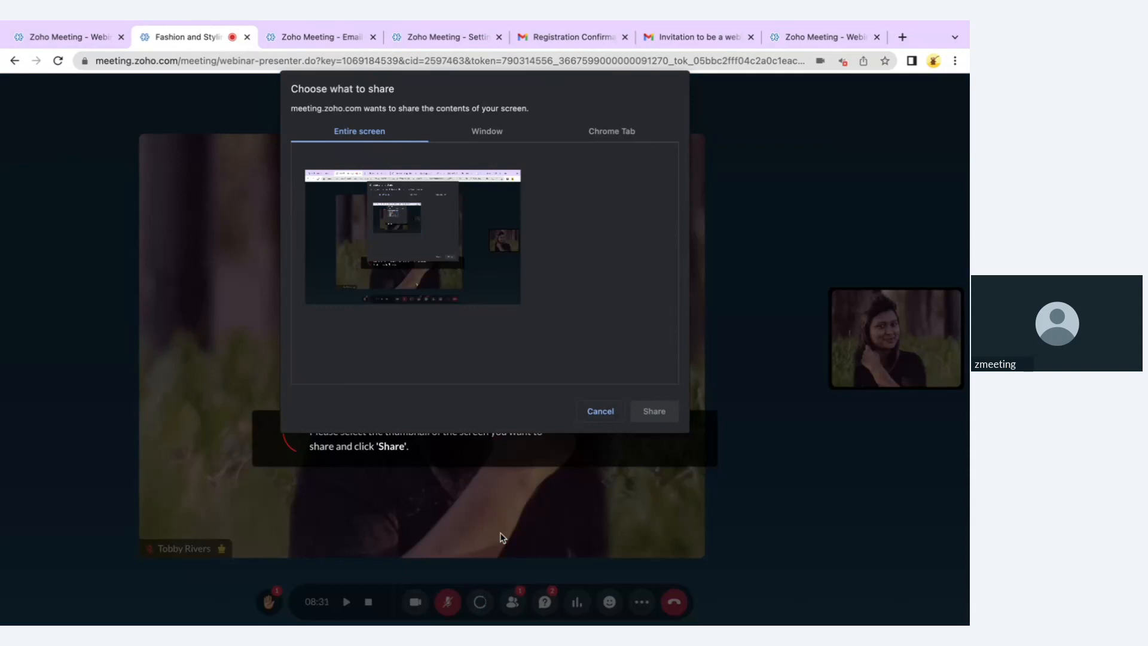
{"action": "left_click", "coordinate": [489, 139]}
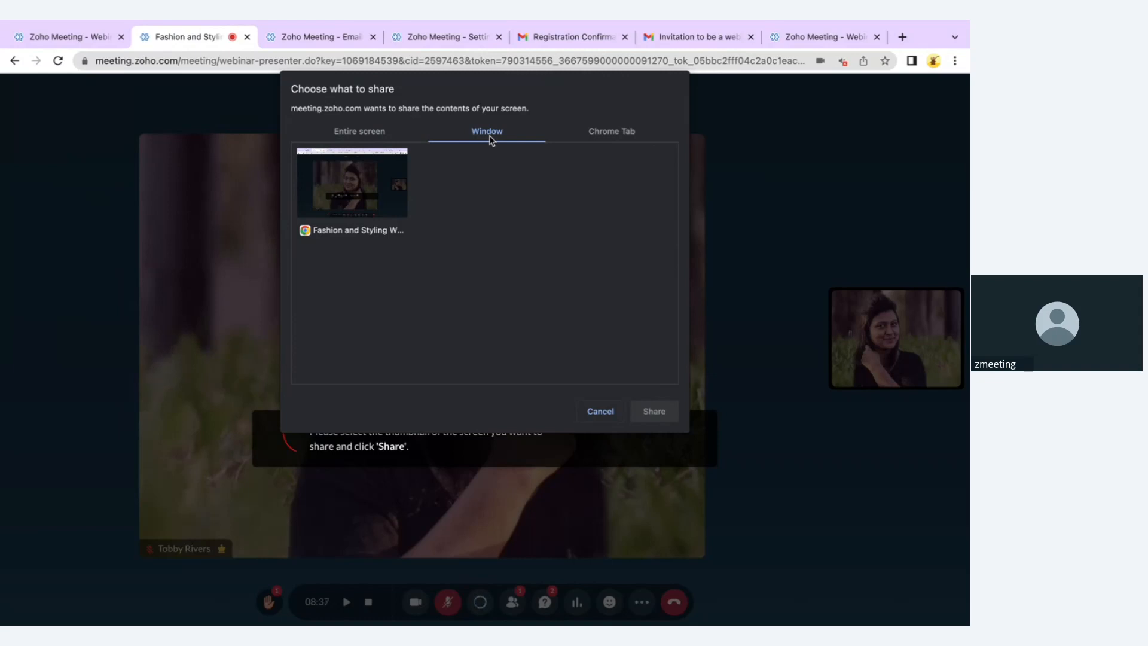
{"action": "left_click", "coordinate": [625, 141]}
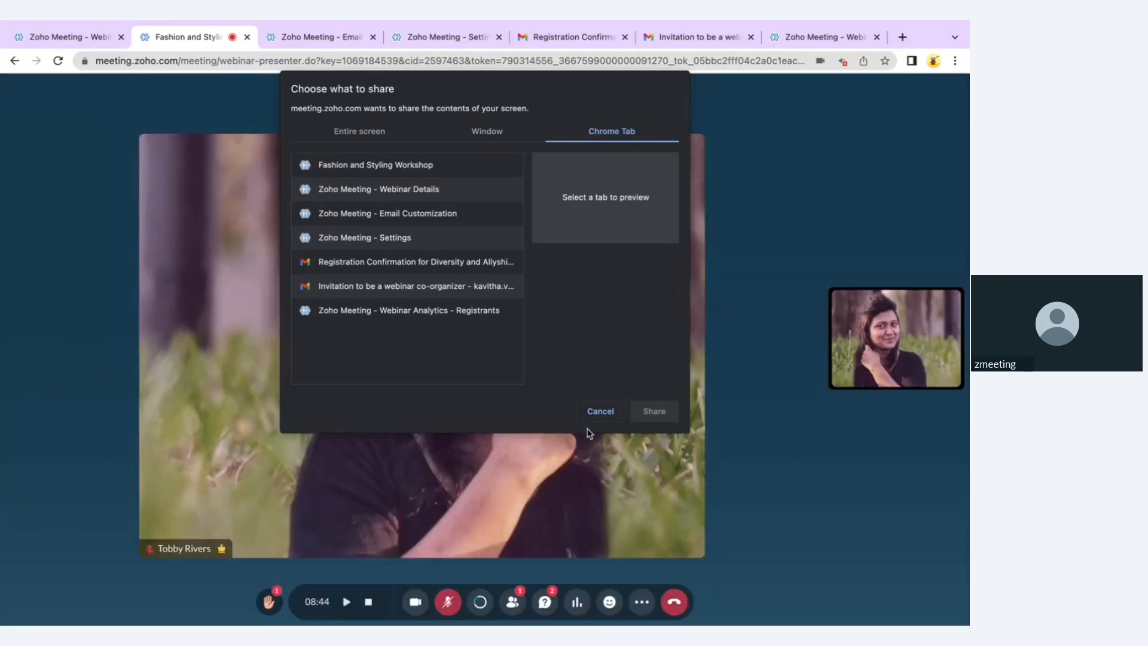
{"action": "left_click", "coordinate": [600, 412]}
{"action": "left_click", "coordinate": [480, 601]}
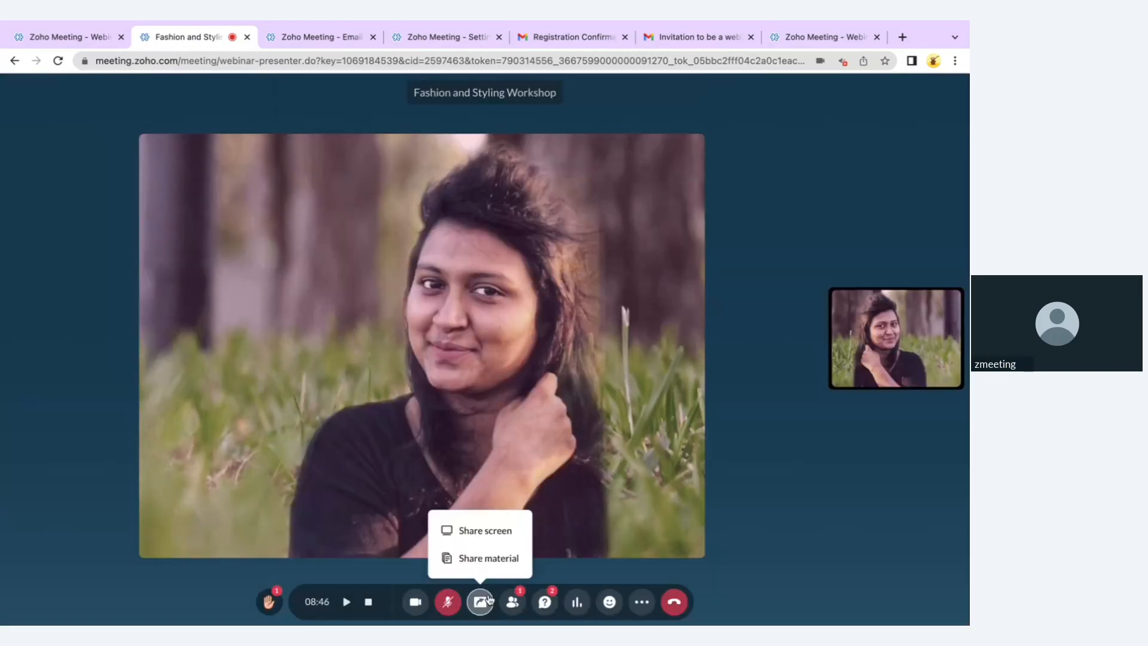
Share Cartoon Sample.mp4 from Session Materials and start it playing for attendees
{"action": "left_click", "coordinate": [488, 557]}
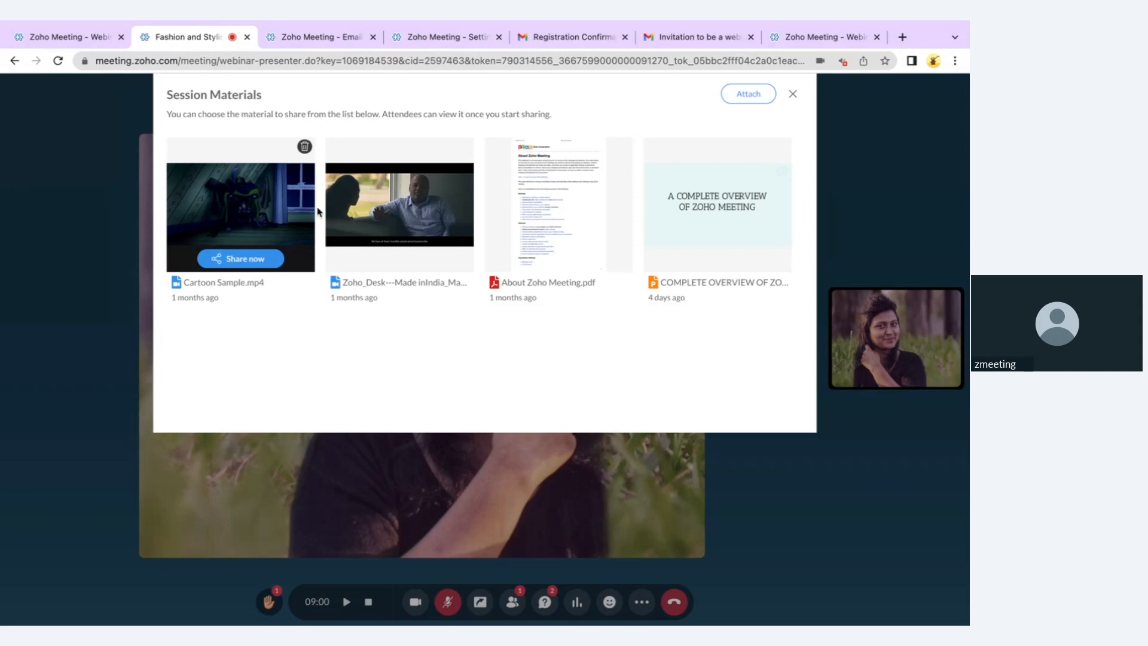
{"action": "mouse_move", "coordinate": [665, 178]}
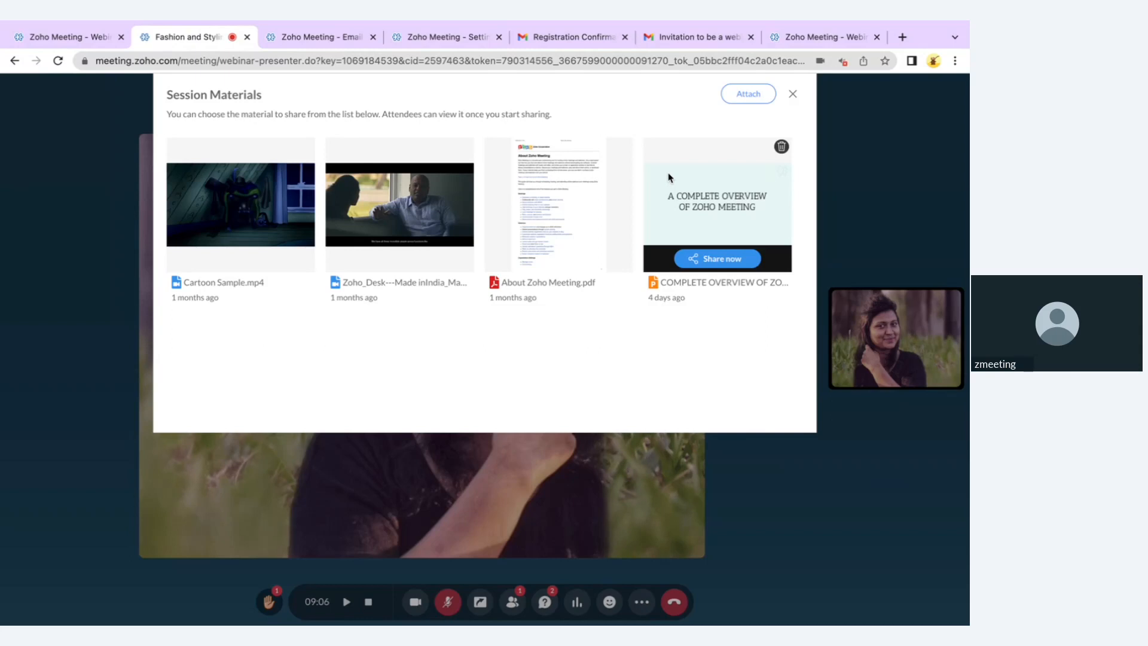
{"action": "mouse_move", "coordinate": [236, 218]}
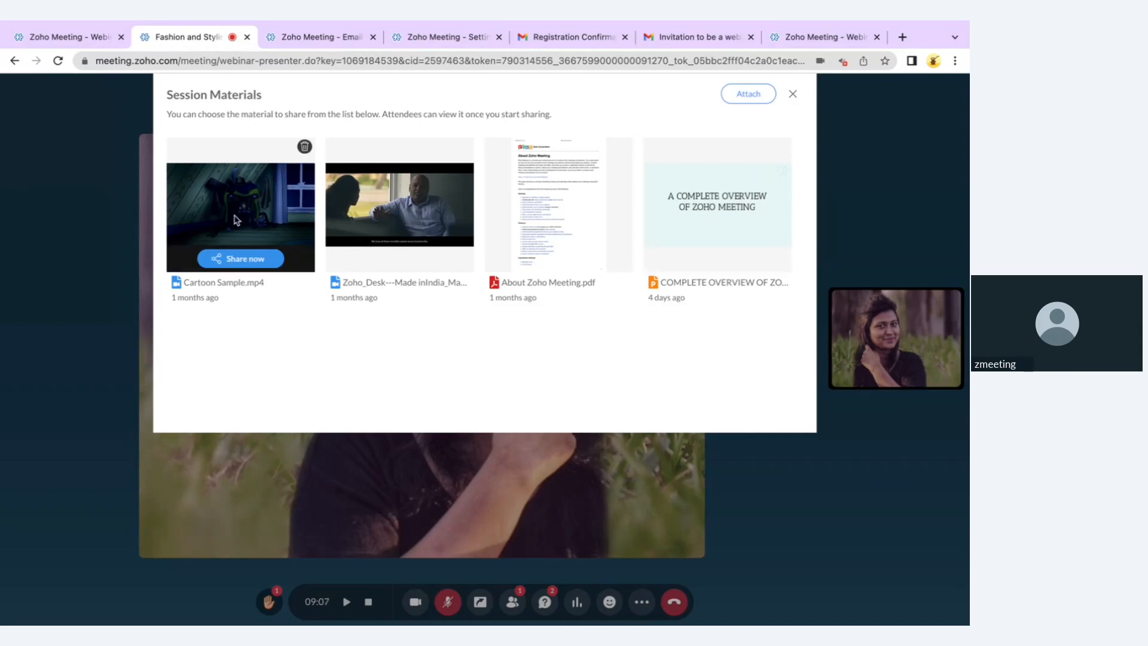
{"action": "left_click", "coordinate": [258, 263]}
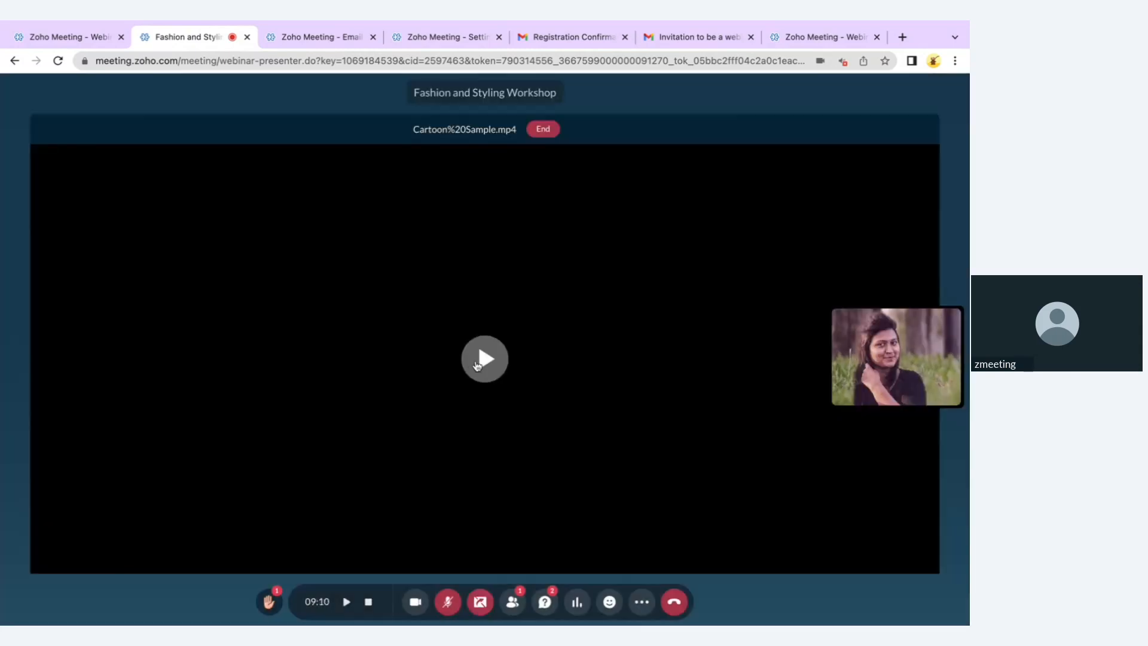
{"action": "left_click", "coordinate": [478, 362]}
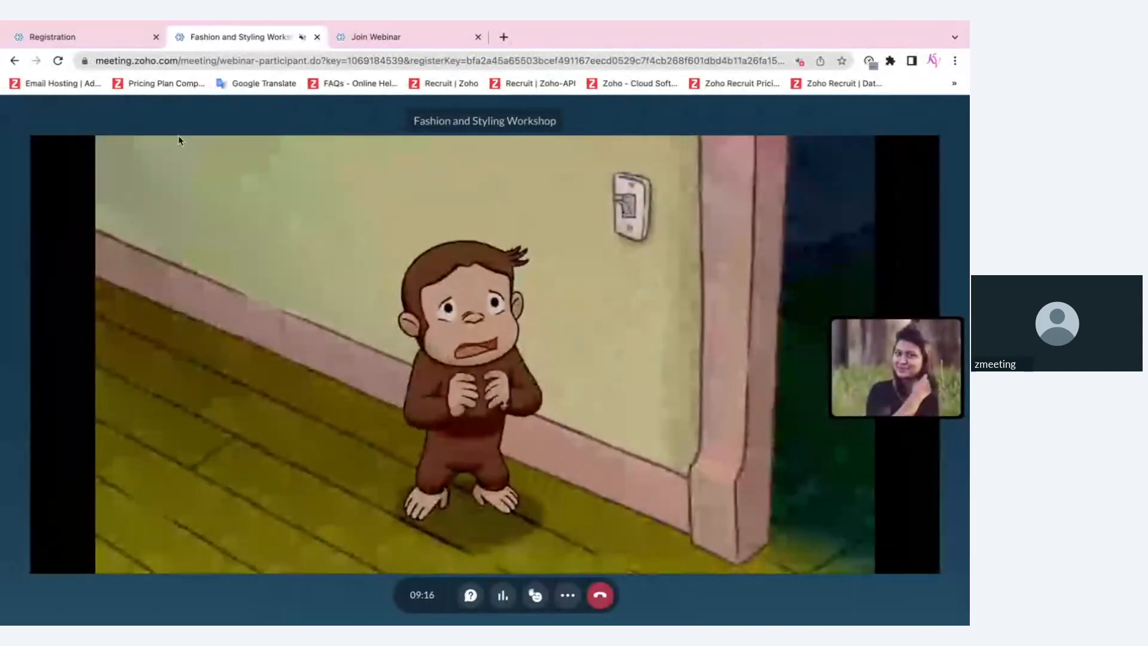
Turn on sound for the webinar page in the participant tab's site settings
{"action": "left_click", "coordinate": [84, 61]}
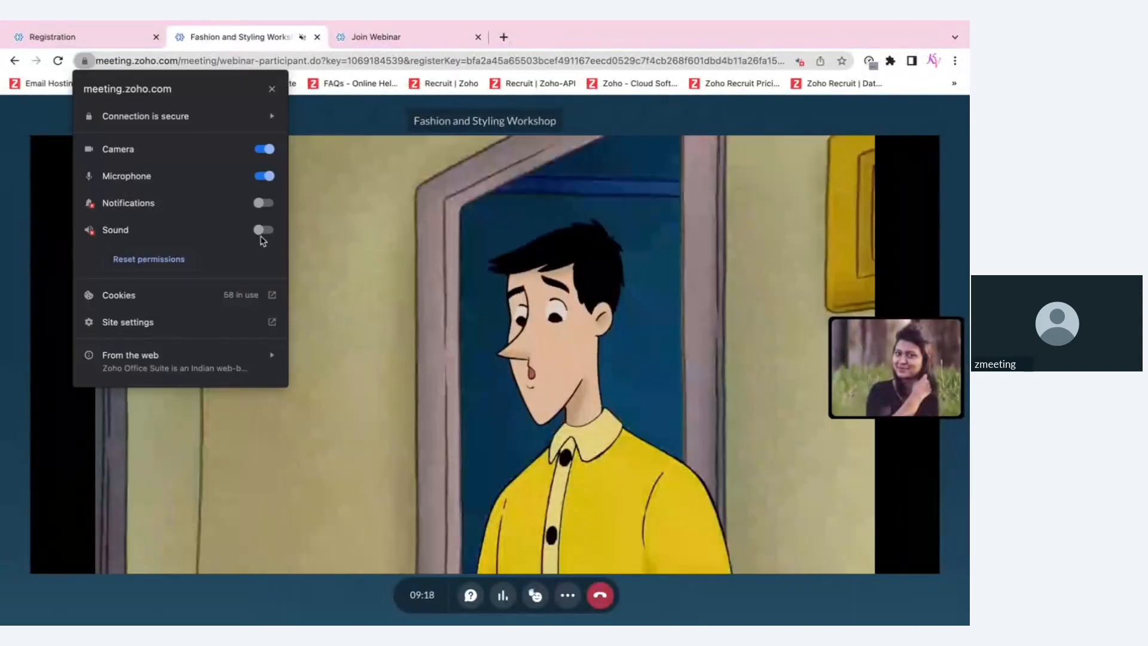
{"action": "left_click", "coordinate": [262, 231]}
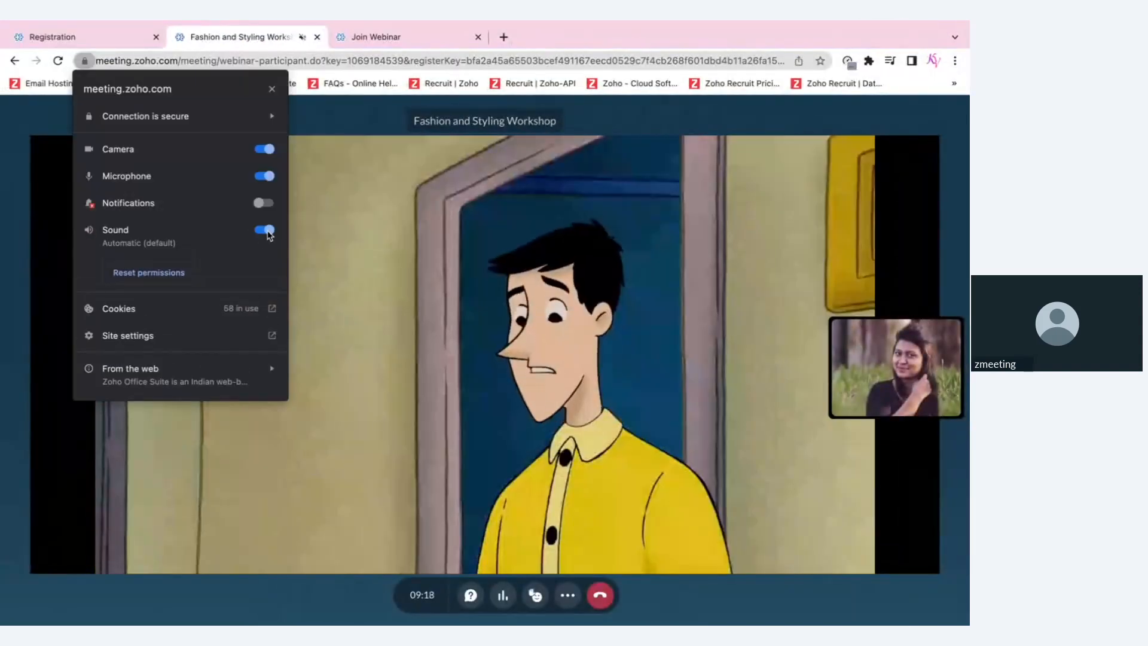
{"action": "left_click", "coordinate": [485, 396]}
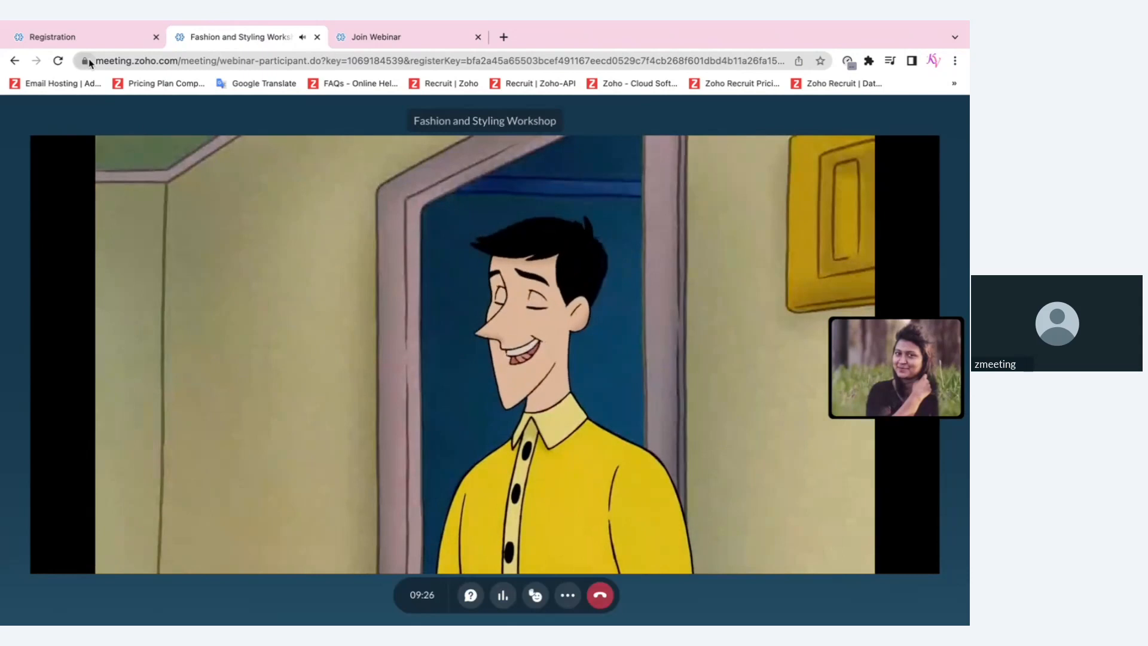
Turn the page's sound back off, then pause and end sharing of the cartoon video
{"action": "left_click", "coordinate": [89, 62]}
{"action": "left_click", "coordinate": [264, 228]}
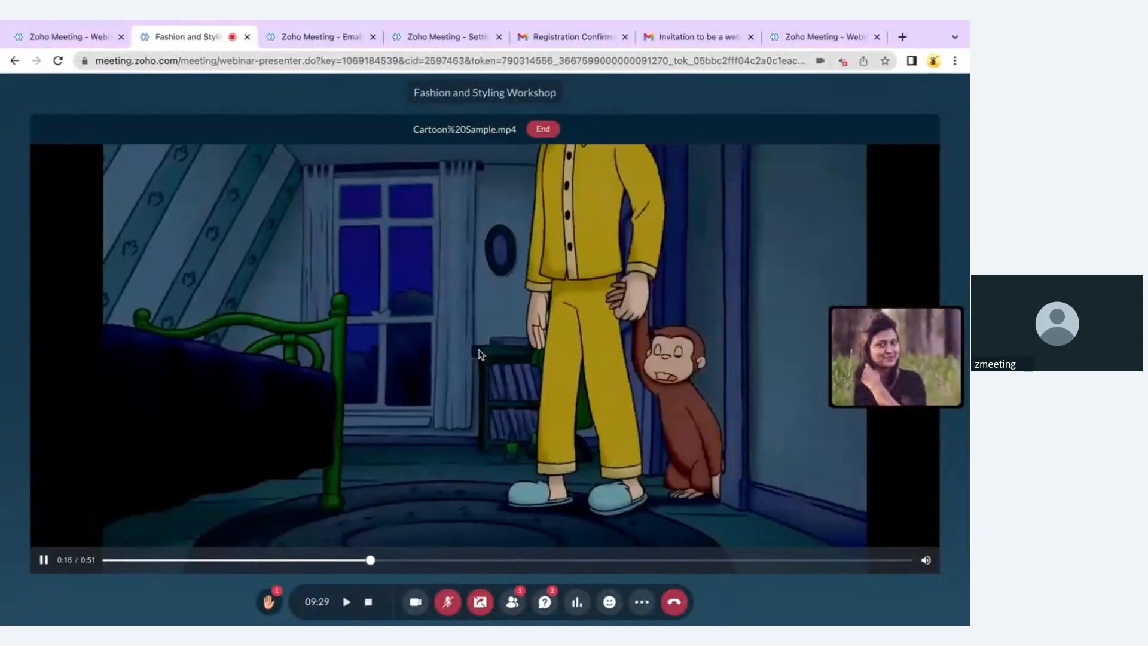
{"action": "left_click", "coordinate": [478, 354]}
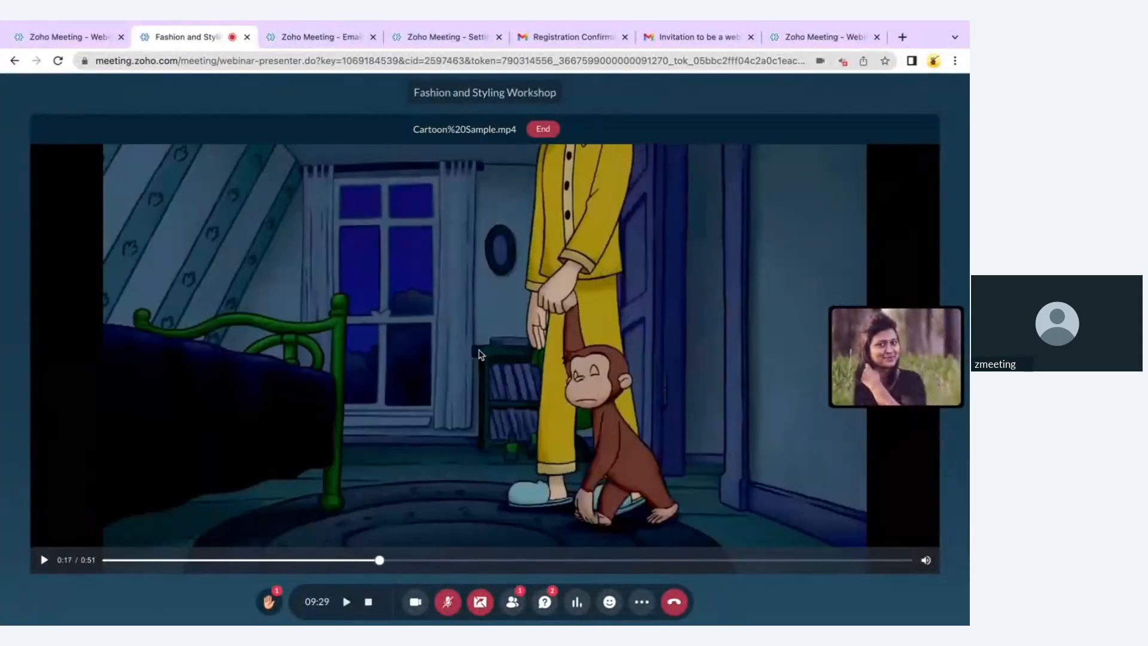
{"action": "left_click", "coordinate": [538, 134]}
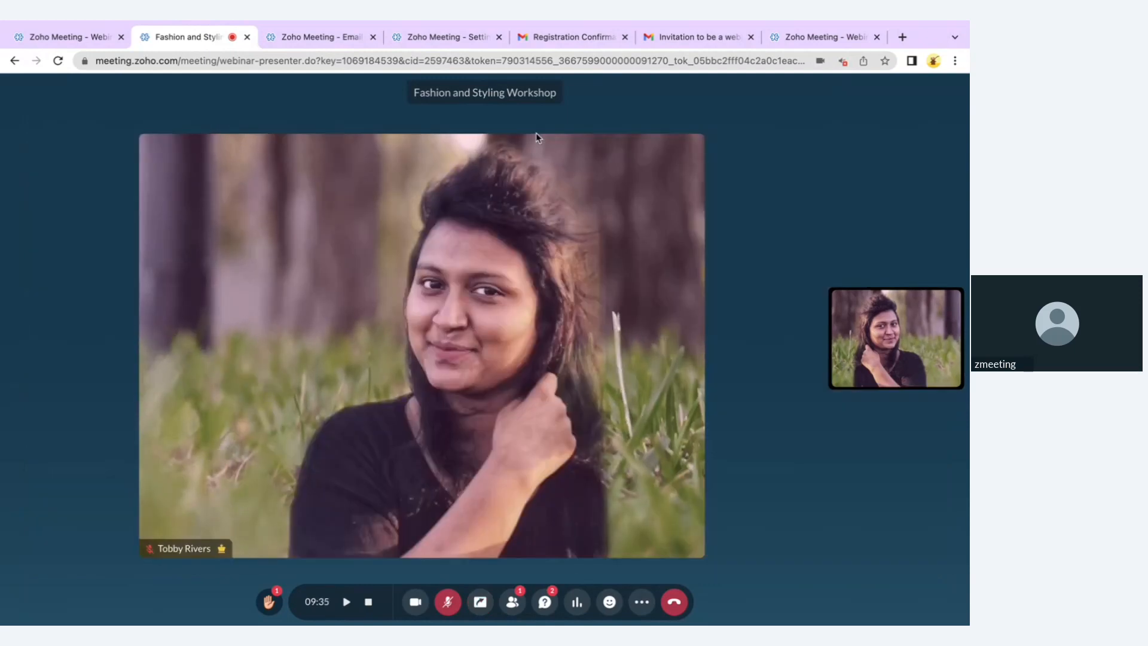
End the webinar for all participants, acknowledge it, and leave from the participant tab
{"action": "left_click", "coordinate": [677, 600]}
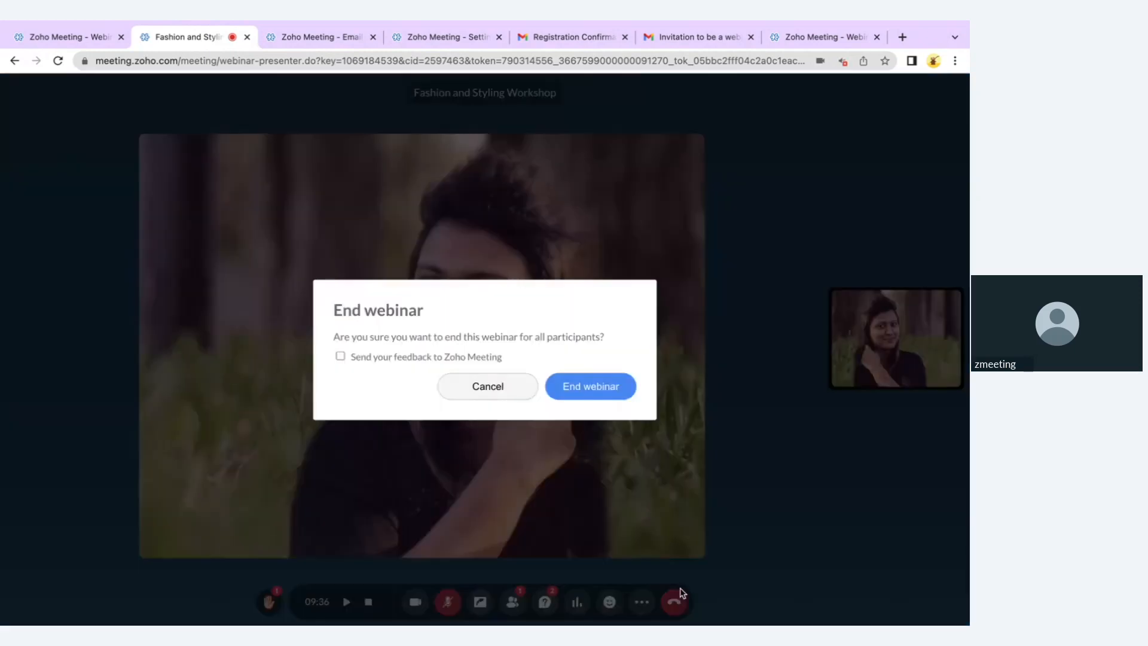
{"action": "left_click", "coordinate": [608, 389]}
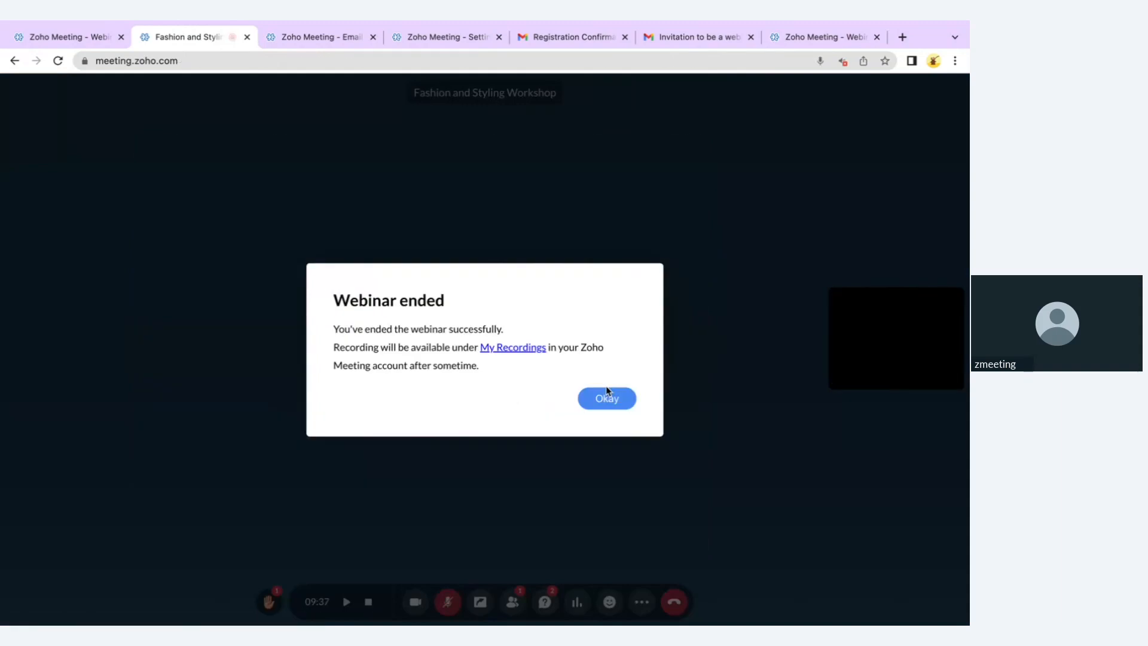
{"action": "left_click", "coordinate": [608, 393]}
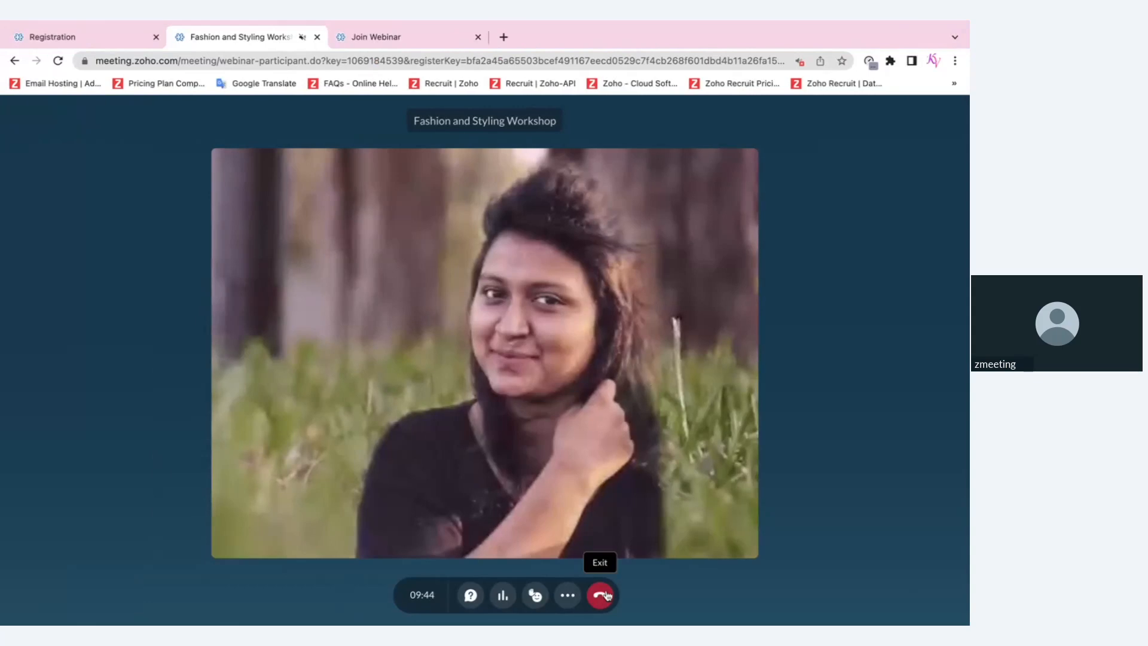
{"action": "left_click", "coordinate": [600, 595]}
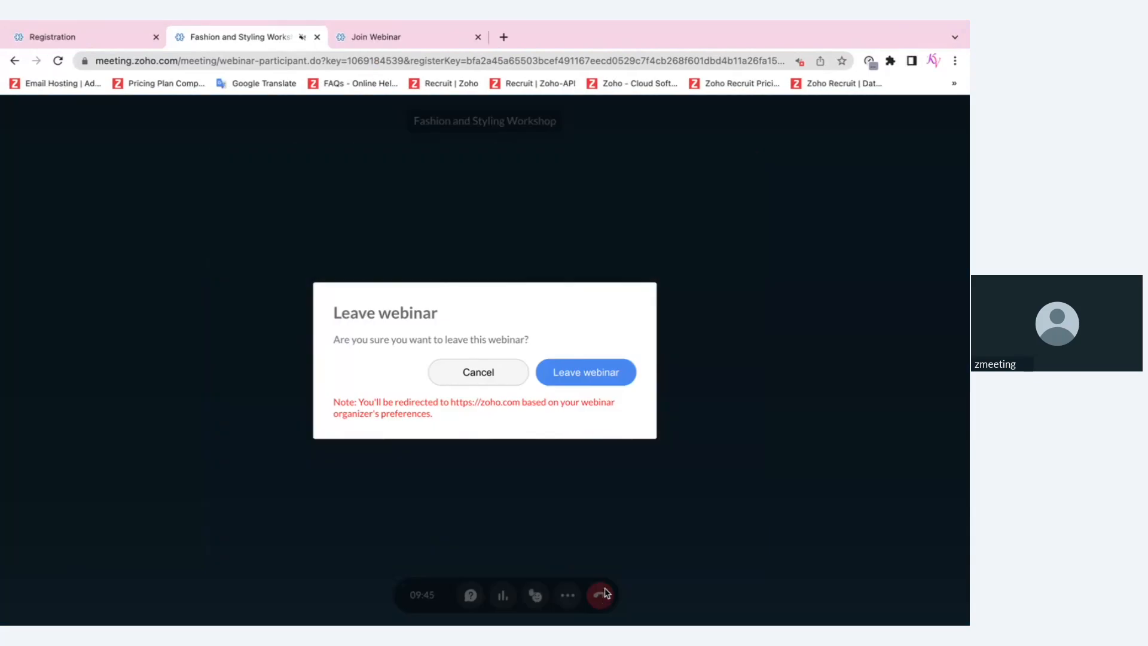
{"action": "left_click", "coordinate": [609, 370]}
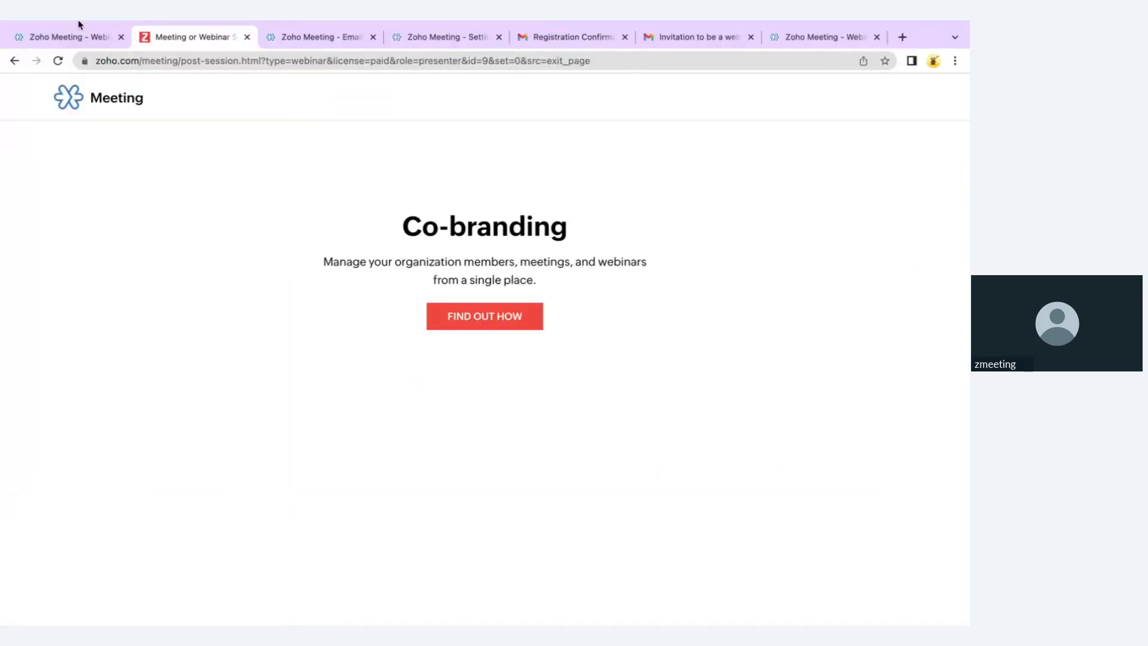
Open Webinars > Analytics and the Oct 10 Fashion and Styling Workshop report
{"action": "mouse_move", "coordinate": [77, 21]}
{"action": "left_click", "coordinate": [73, 77]}
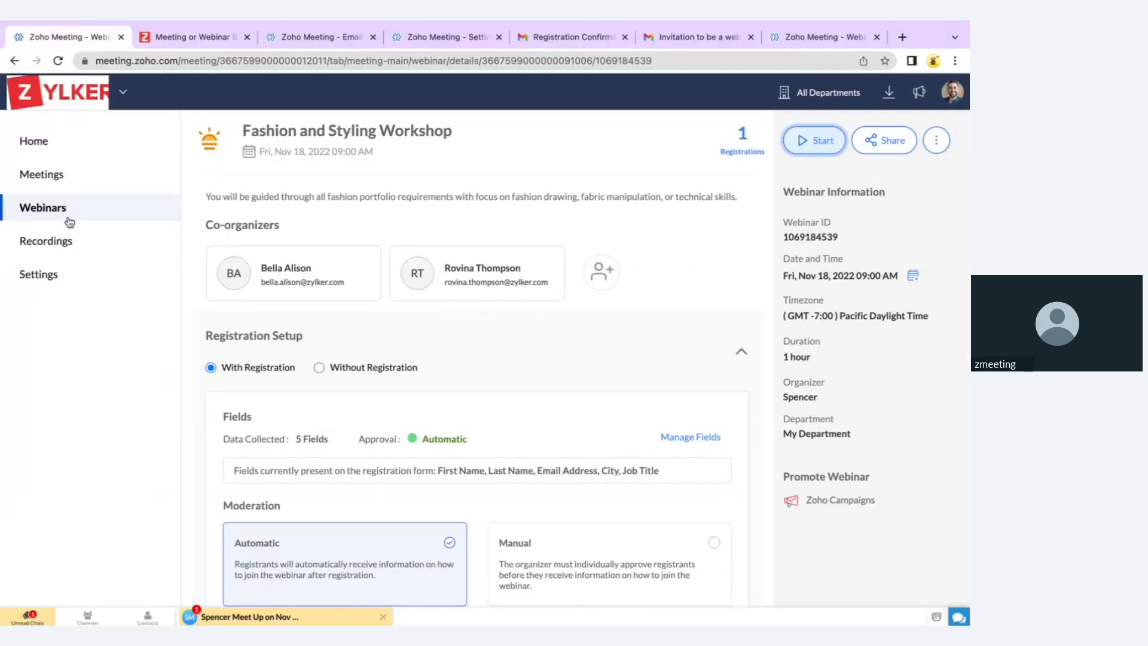
{"action": "left_click", "coordinate": [69, 219]}
{"action": "left_click", "coordinate": [479, 150]}
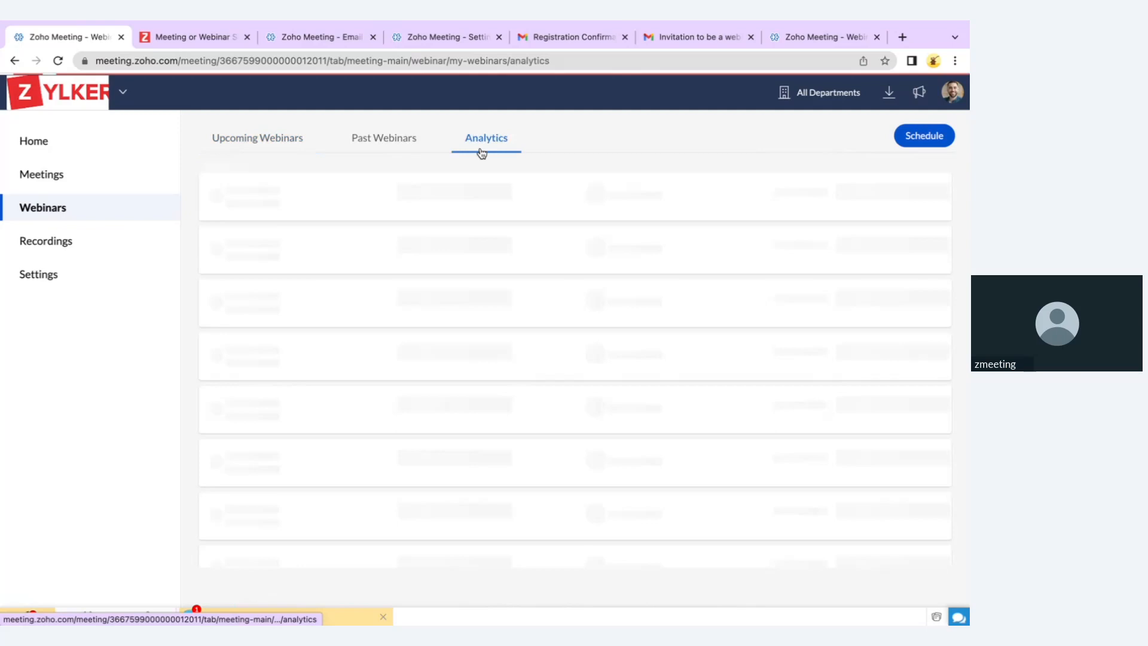
{"action": "scroll", "coordinate": [544, 428], "scroll_direction": "down", "scroll_amount": 5}
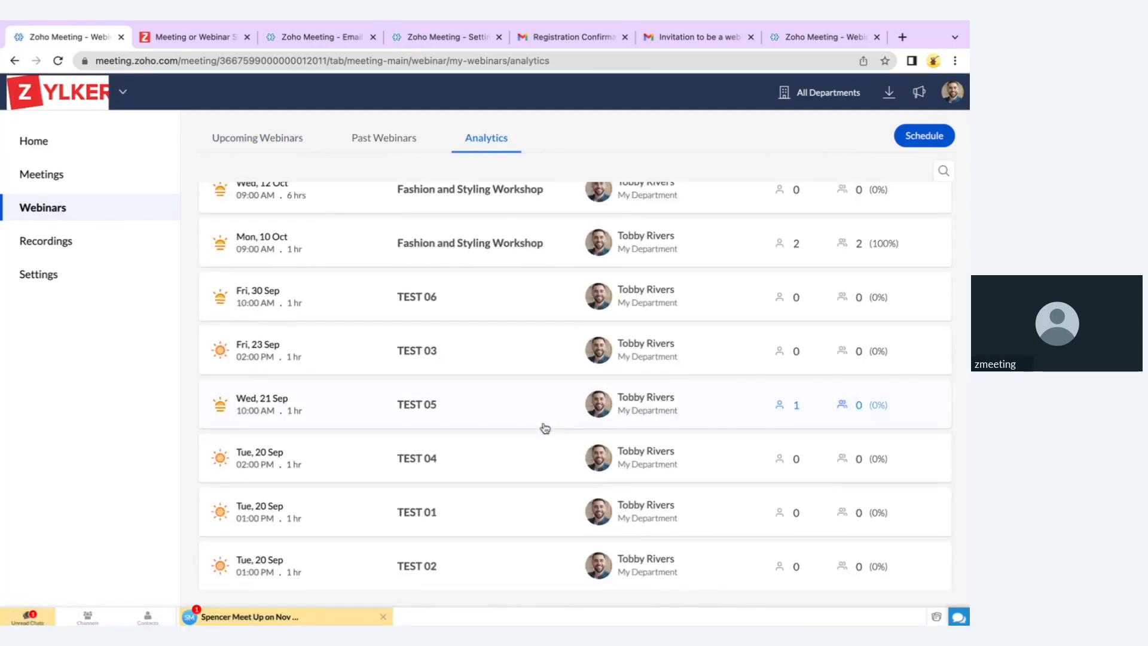
{"action": "left_click", "coordinate": [541, 257]}
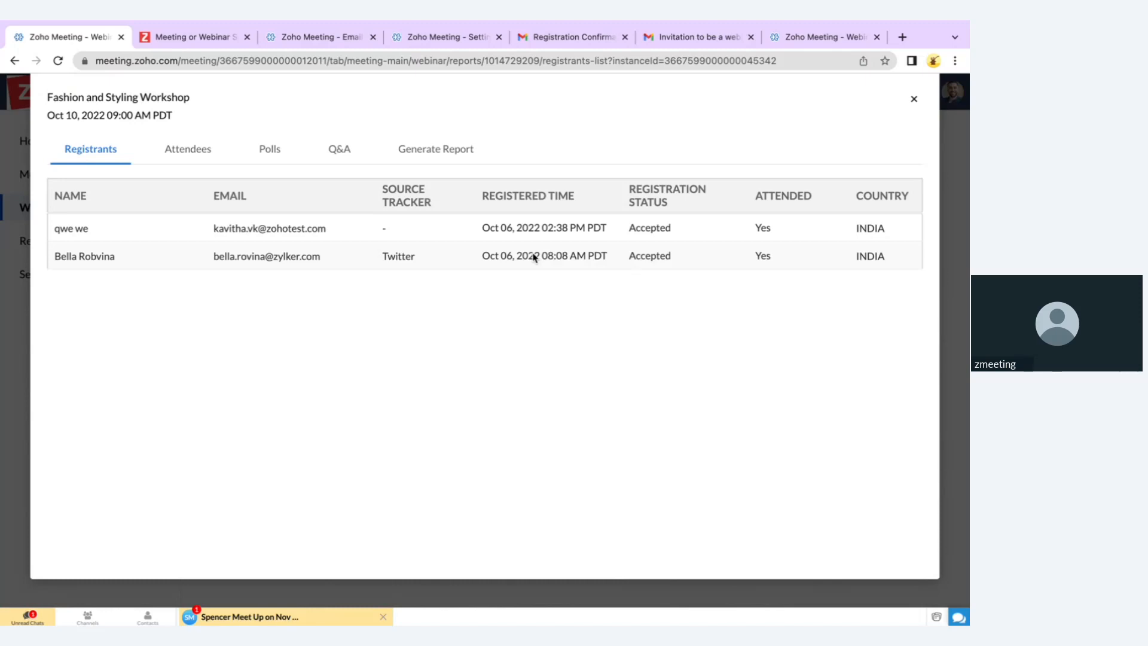
Check the downloadable report options, close the report, and go to Recordings
{"action": "left_click", "coordinate": [440, 162]}
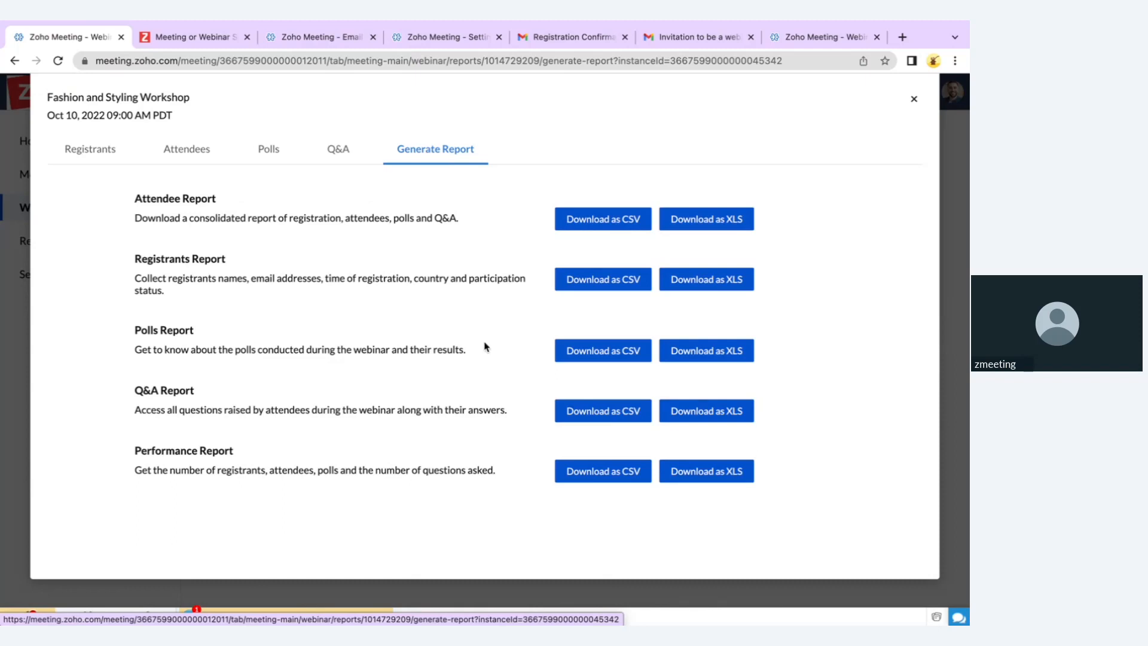
{"action": "left_click", "coordinate": [914, 102]}
{"action": "left_click", "coordinate": [84, 241]}
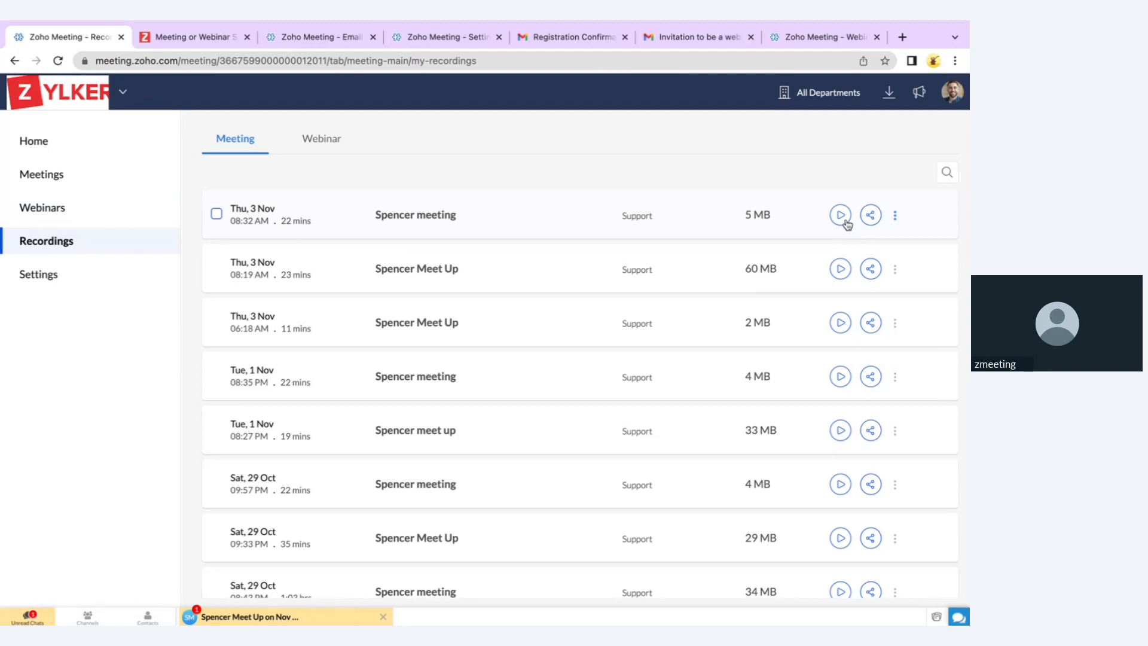
Look at the top recording's sharing options and its download/delete actions menu
{"action": "left_click", "coordinate": [870, 217]}
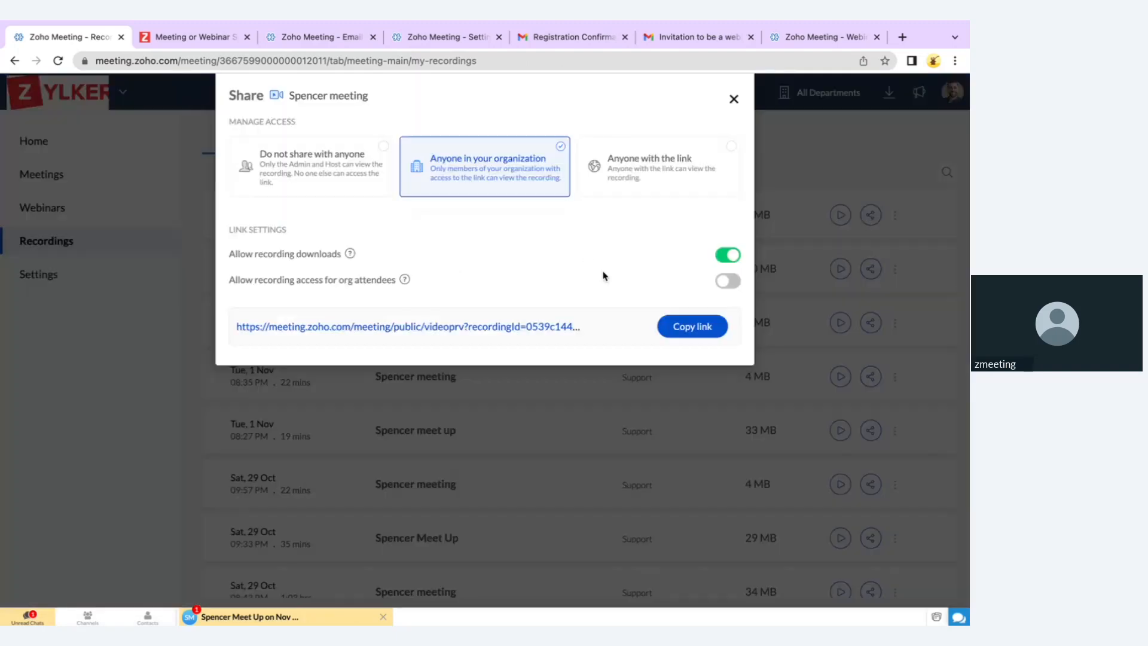
{"action": "left_click", "coordinate": [734, 100]}
{"action": "left_click", "coordinate": [896, 219]}
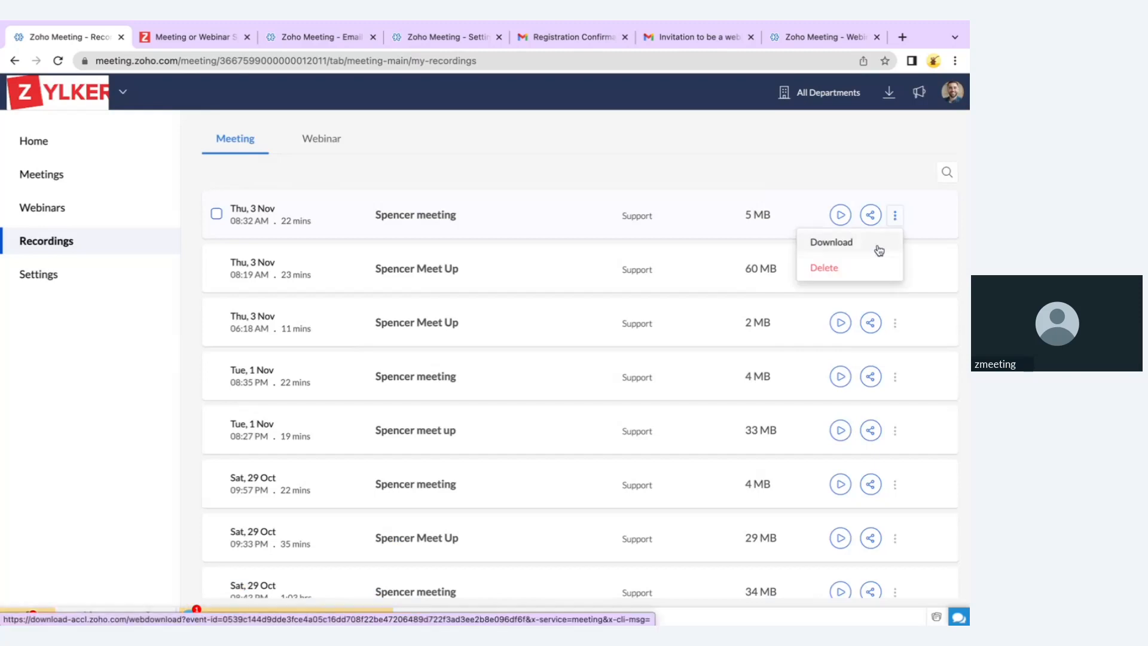
{"action": "left_click", "coordinate": [857, 168]}
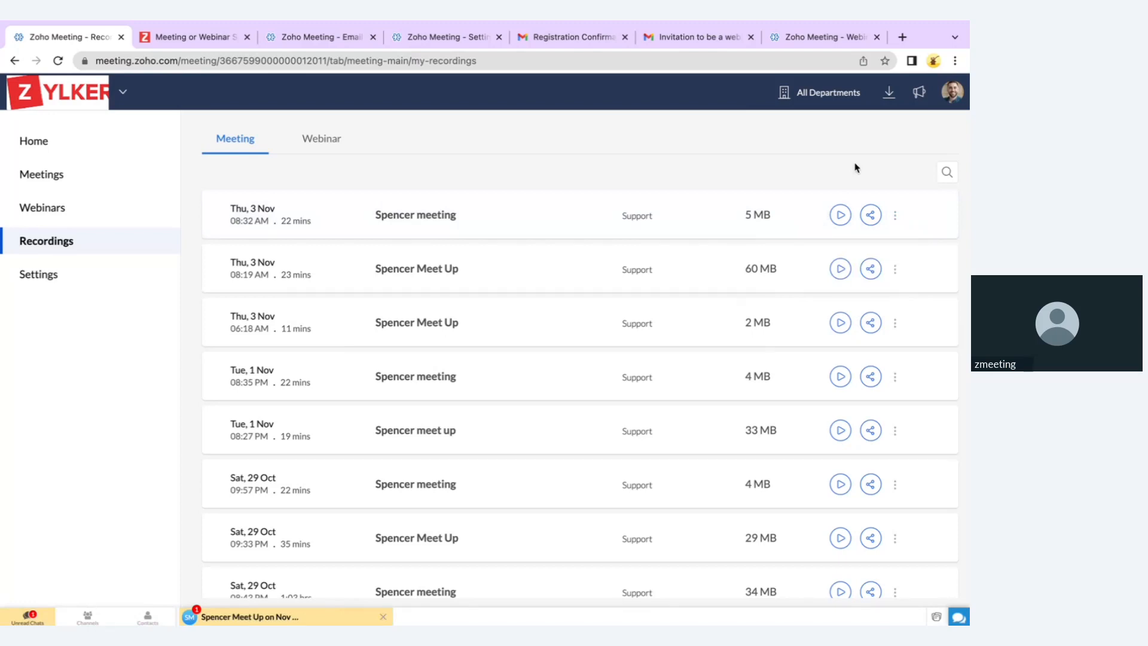
Set the top recording's sharing to Anyone in your organization, then select that recording
{"action": "left_click", "coordinate": [864, 220]}
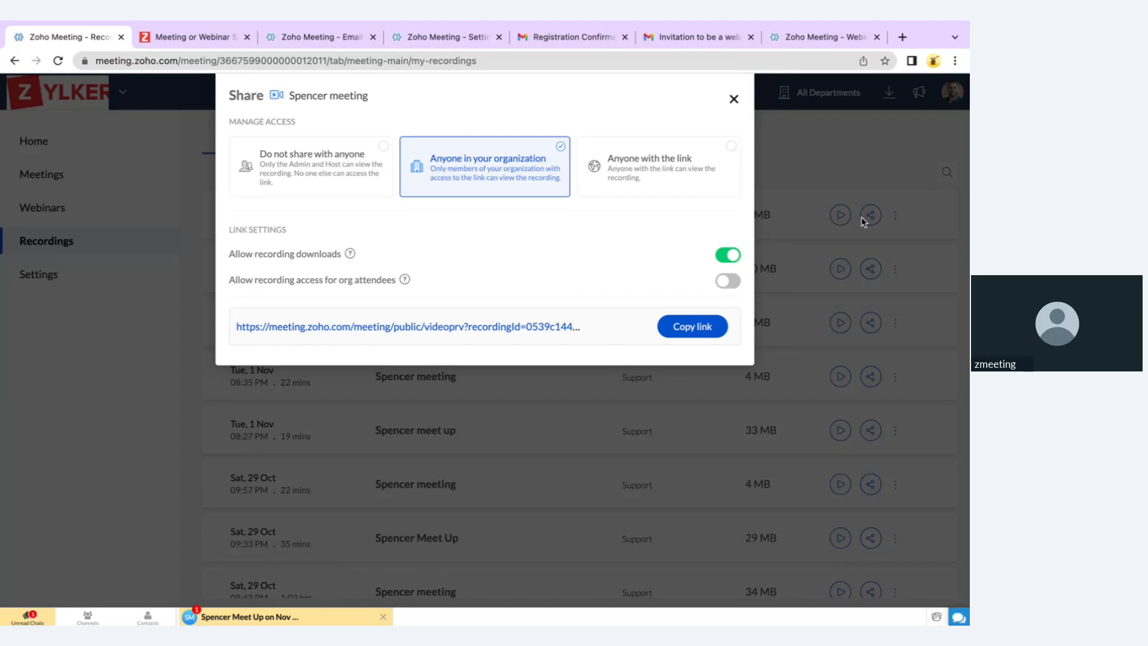
{"action": "left_click", "coordinate": [646, 188]}
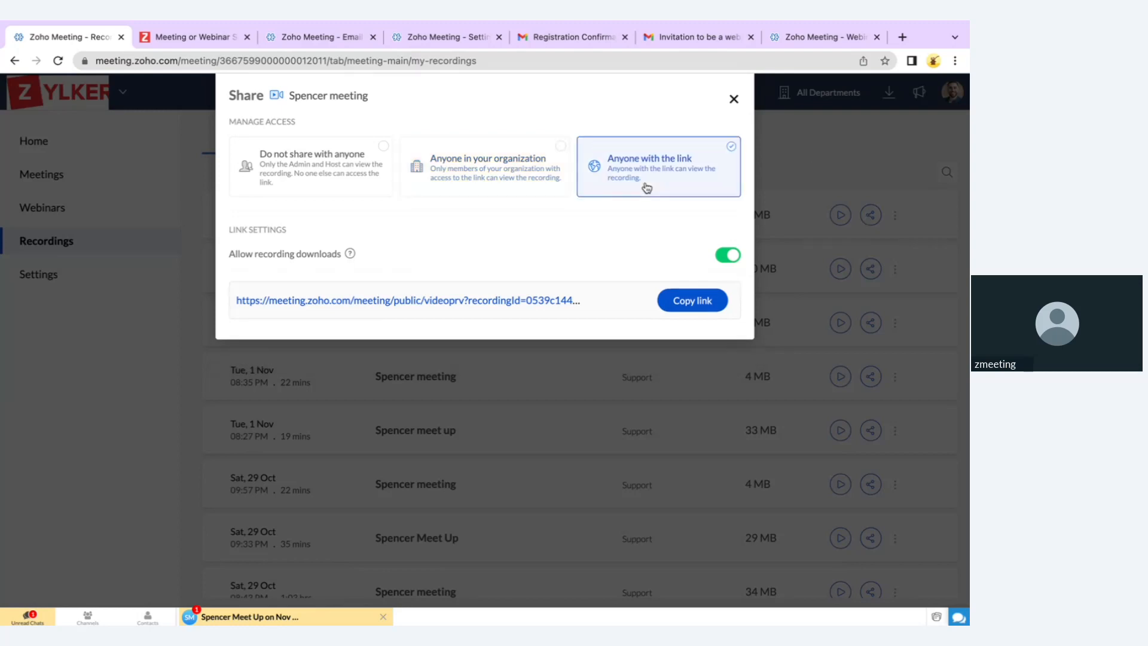
{"action": "left_click", "coordinate": [441, 188]}
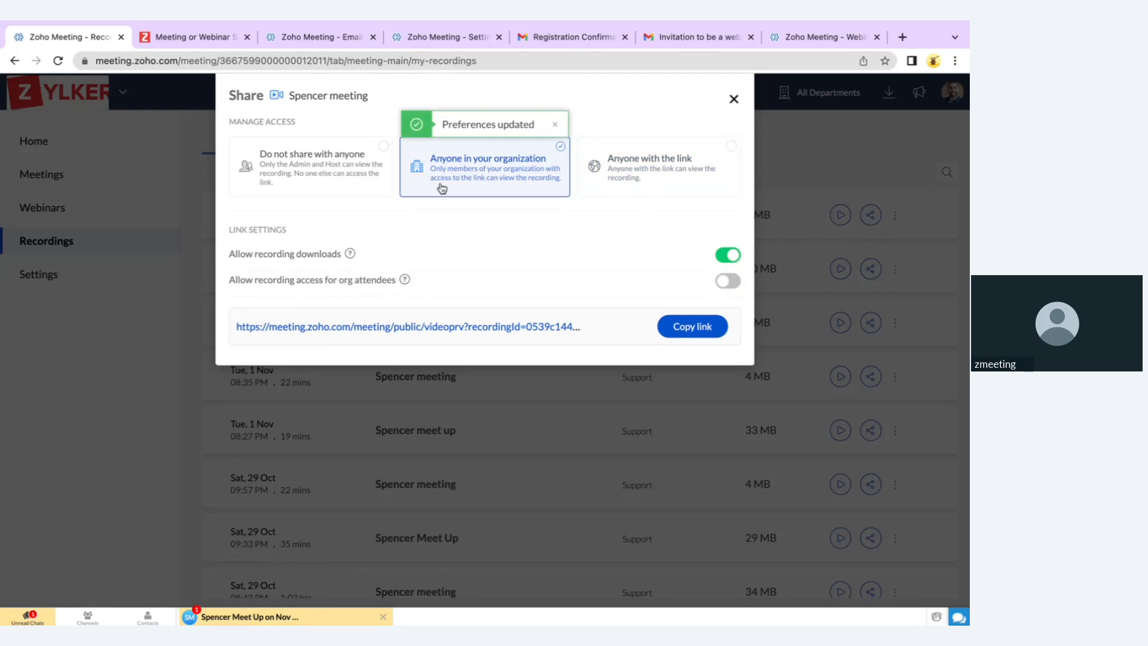
{"action": "left_click", "coordinate": [734, 99]}
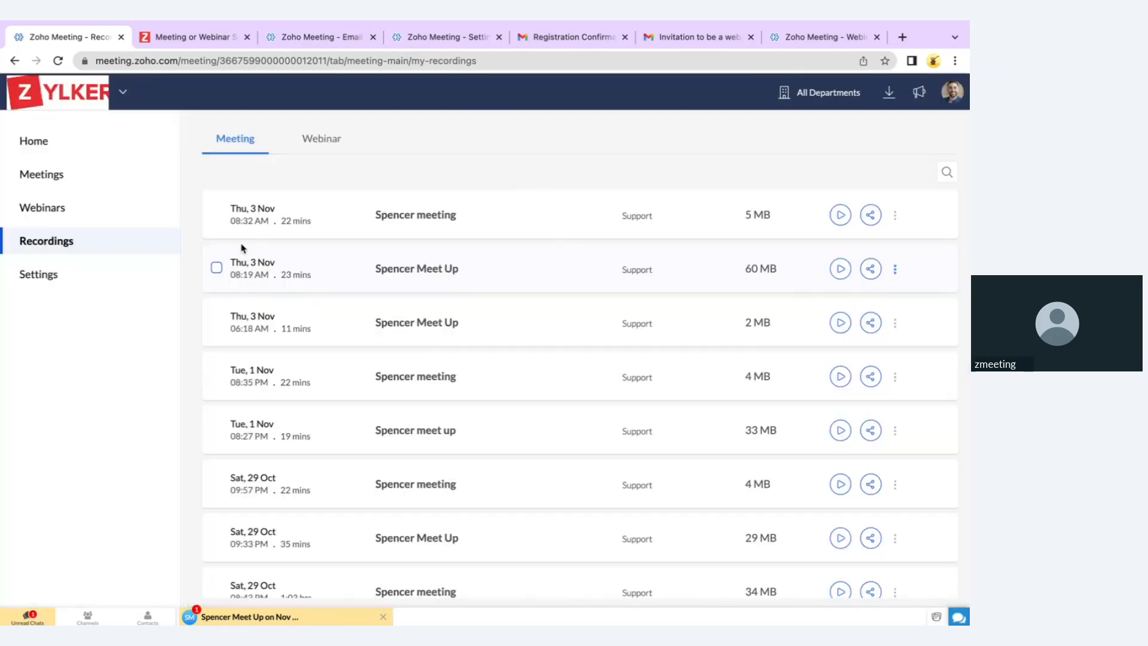
{"action": "left_click", "coordinate": [216, 214]}
{"action": "left_click", "coordinate": [217, 267]}
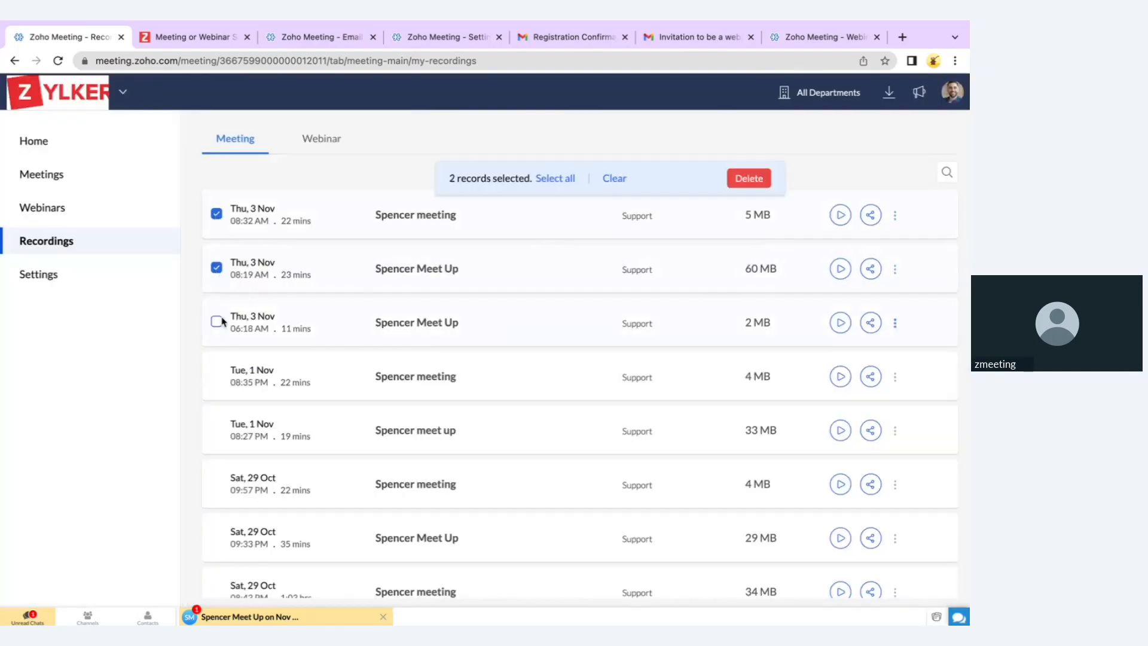
{"action": "left_click", "coordinate": [217, 322]}
{"action": "left_click", "coordinate": [218, 377]}
{"action": "left_click", "coordinate": [613, 176]}
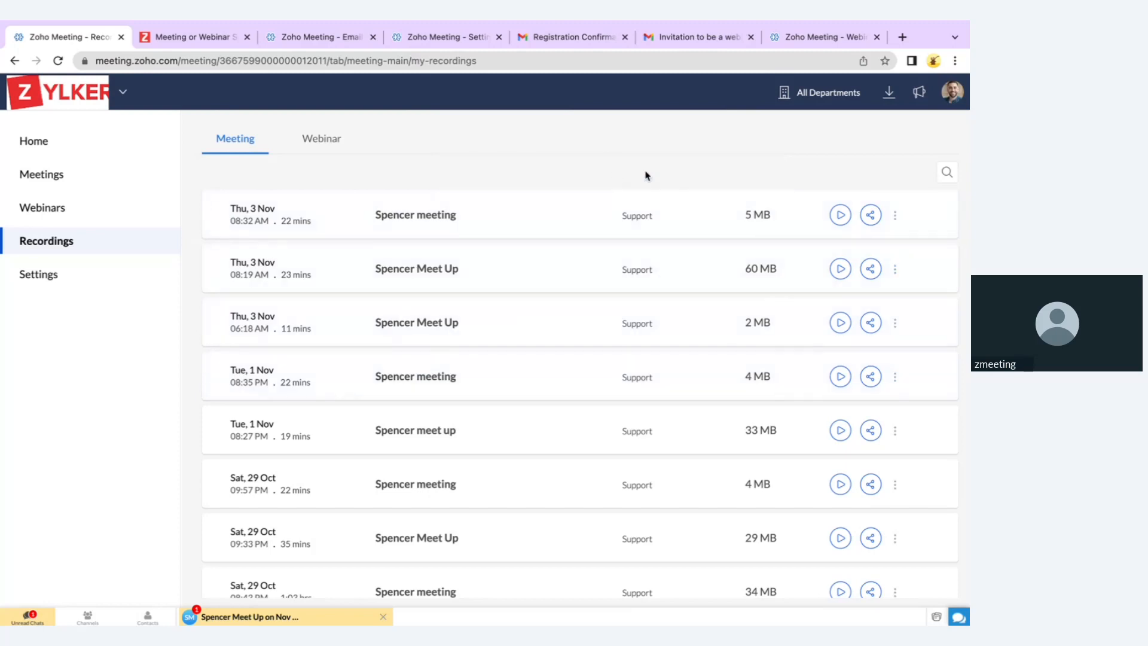
{"action": "left_click", "coordinate": [943, 174]}
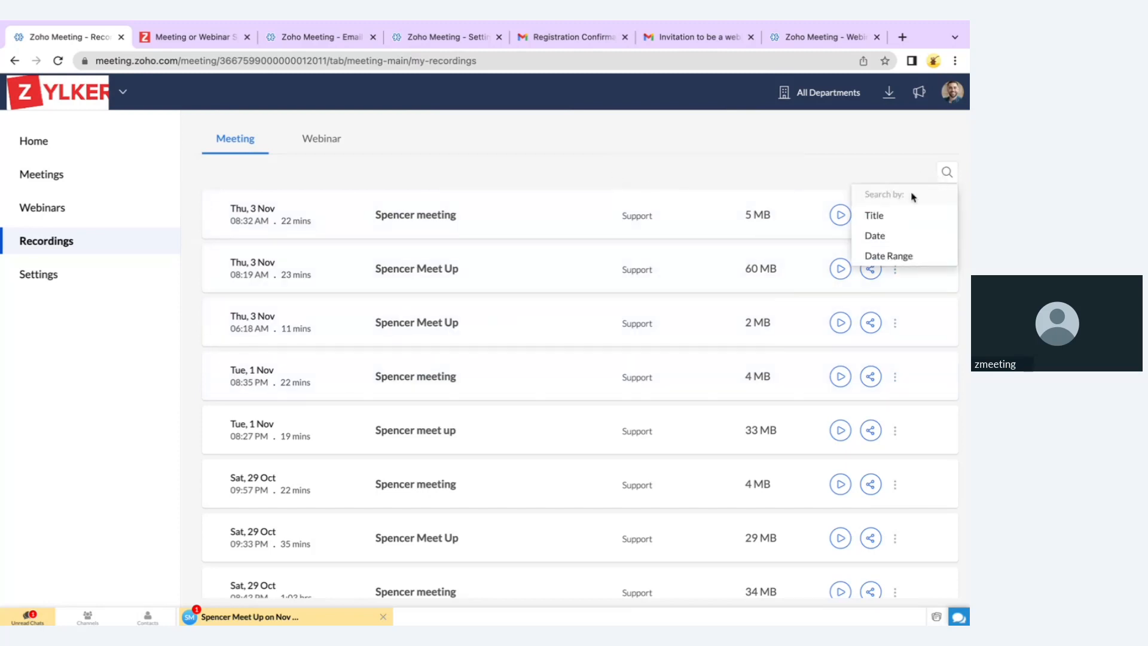
{"action": "left_click", "coordinate": [885, 255]}
{"action": "left_click", "coordinate": [783, 335]}
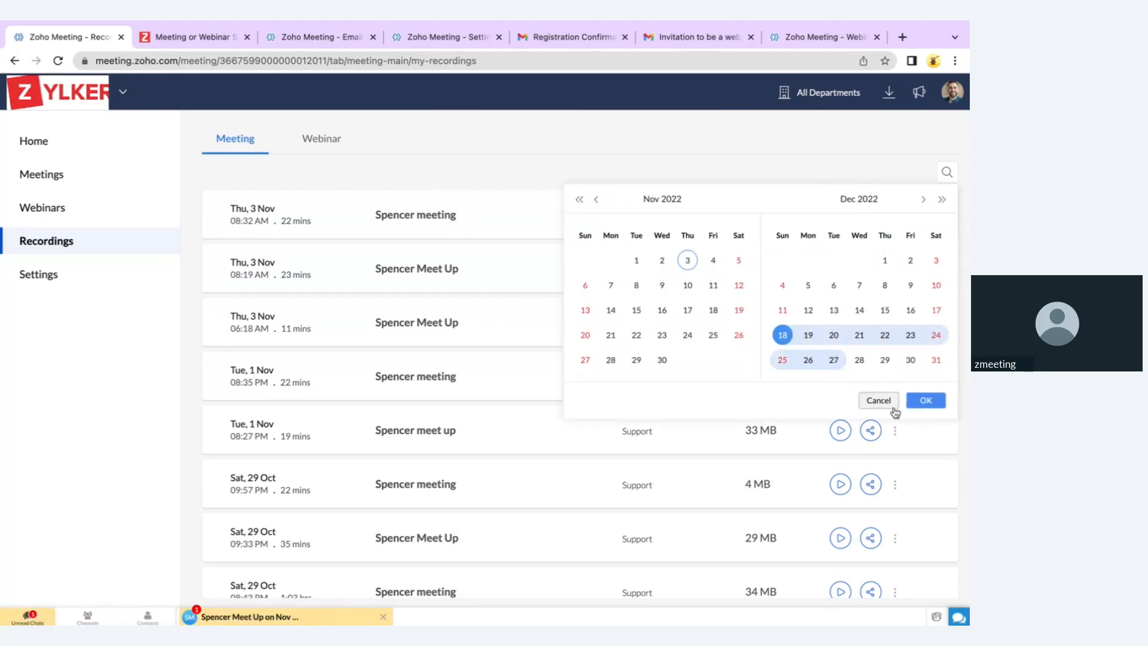
{"action": "left_click", "coordinate": [877, 402]}
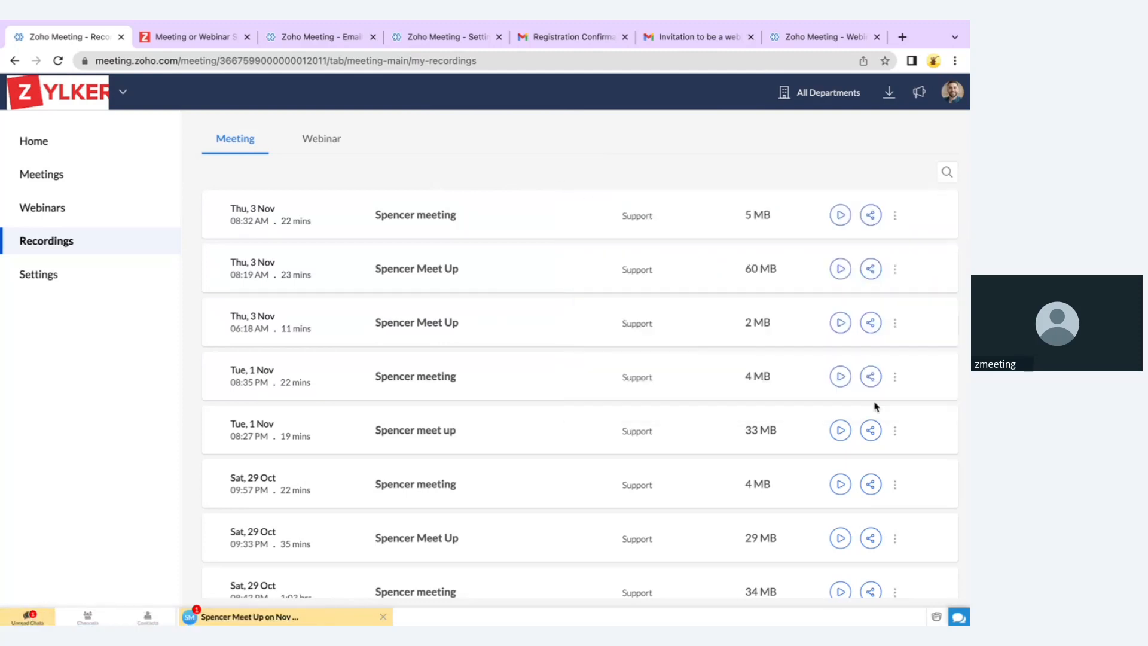
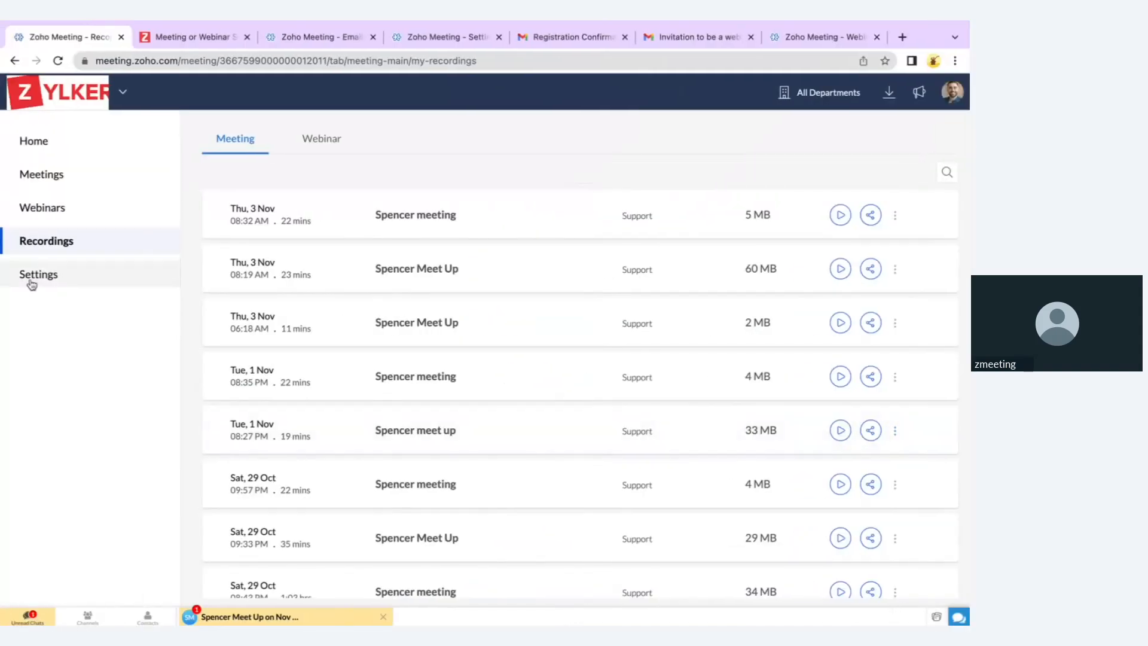
Open the personal settings and check the Time Format choices in Locale Information, cancelling unchanged
{"action": "left_click", "coordinate": [32, 280]}
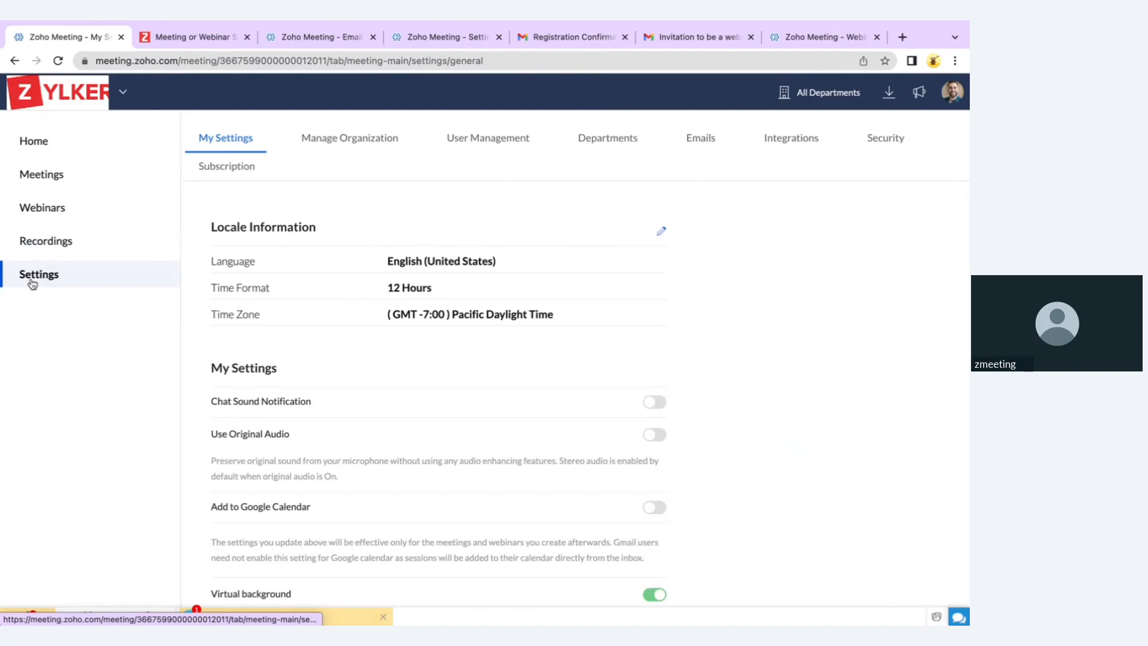
{"action": "left_click", "coordinate": [660, 232]}
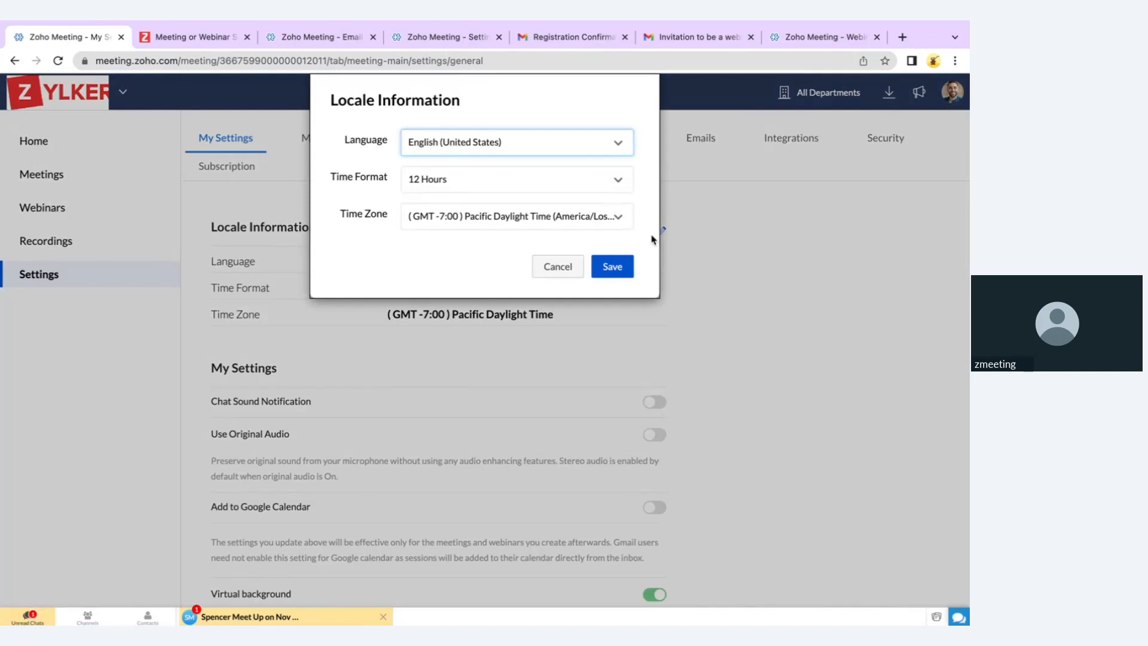
{"action": "left_click", "coordinate": [426, 183]}
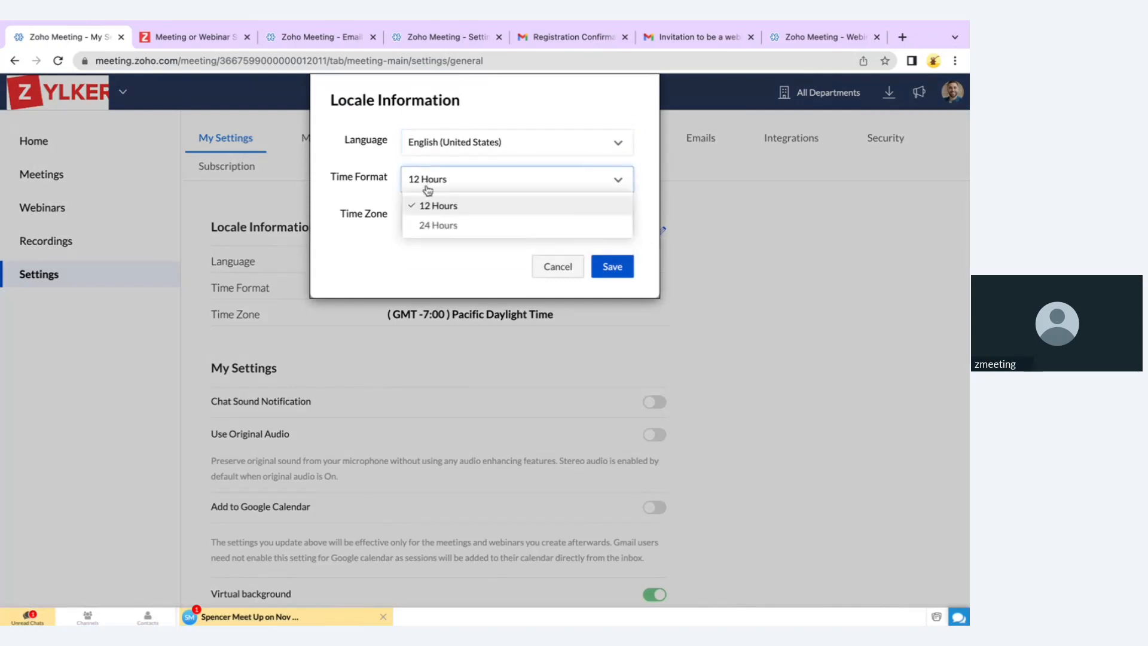
{"action": "left_click", "coordinate": [564, 268]}
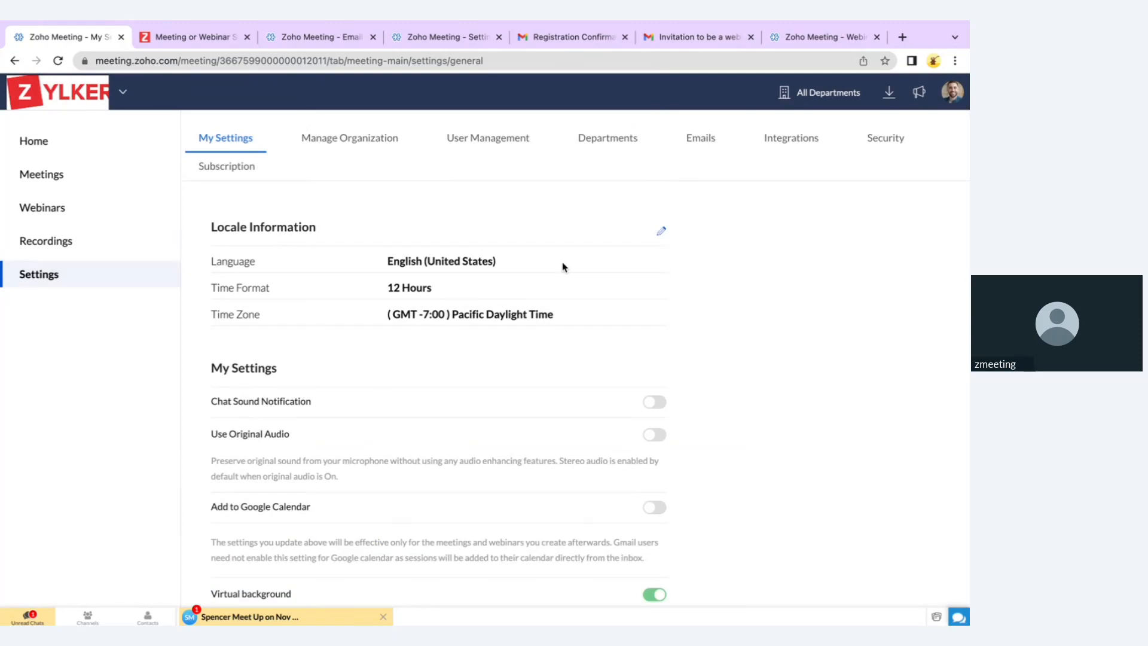
Browse the Language list, then cancel, keeping English (United States), 12 Hours and Pacific Daylight Time
{"action": "left_click", "coordinate": [662, 231]}
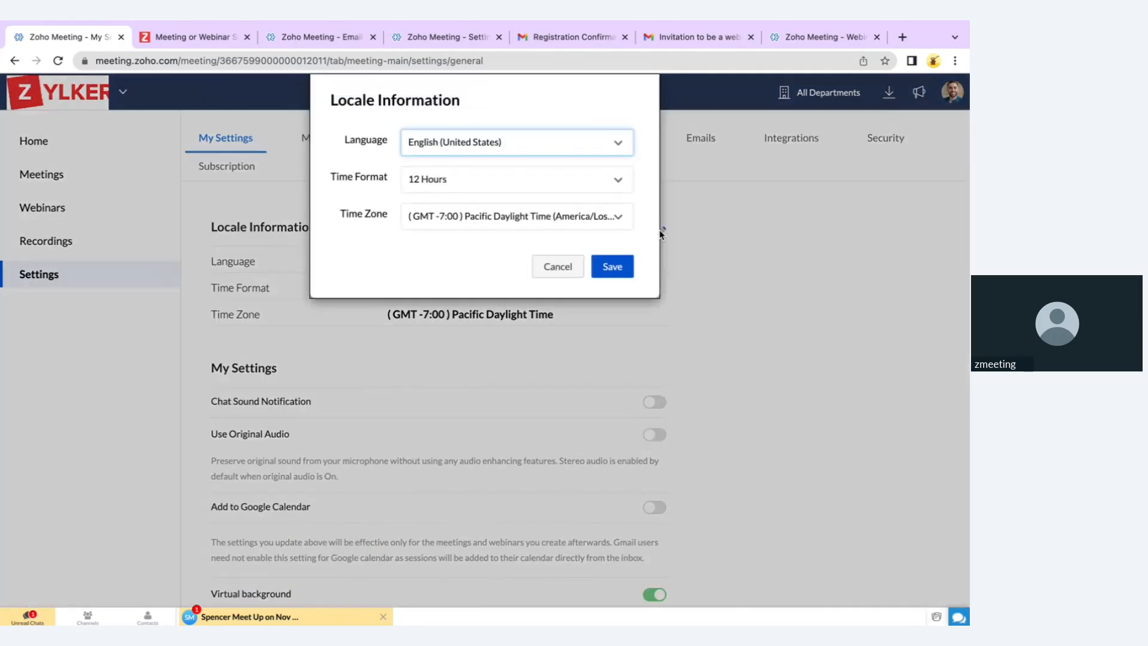
{"action": "left_click", "coordinate": [451, 151]}
{"action": "scroll", "coordinate": [467, 267], "scroll_direction": "down", "scroll_amount": 3}
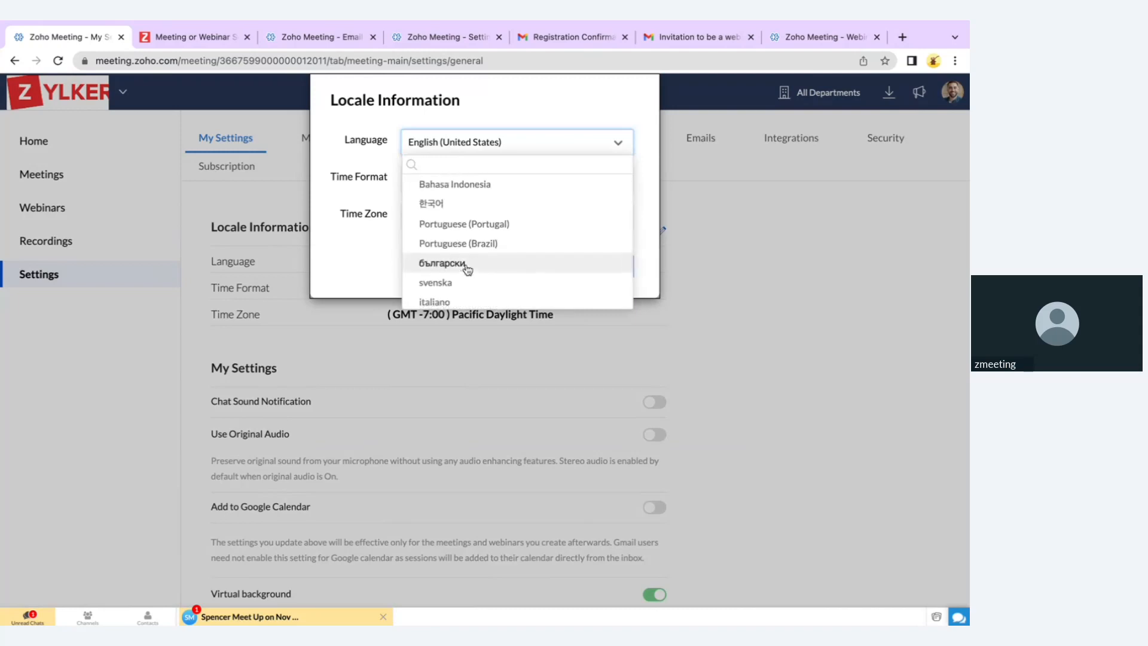
{"action": "scroll", "coordinate": [467, 269], "scroll_direction": "down", "scroll_amount": 1}
{"action": "scroll", "coordinate": [467, 269], "scroll_direction": "up", "scroll_amount": 5}
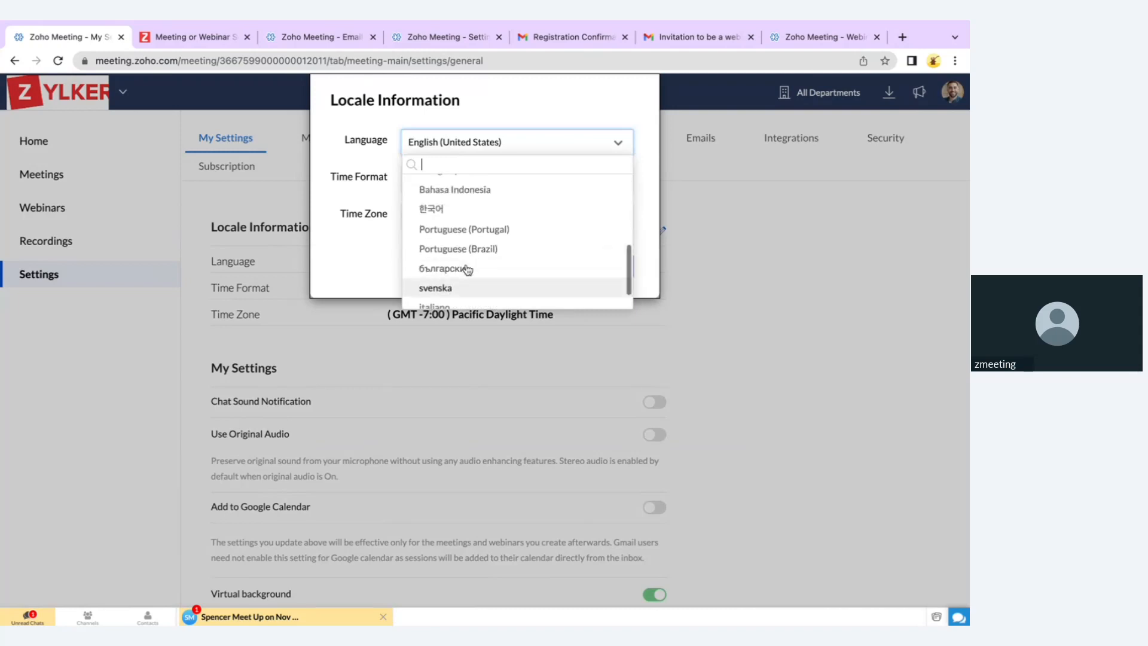
{"action": "scroll", "coordinate": [466, 267], "scroll_direction": "up", "scroll_amount": 1}
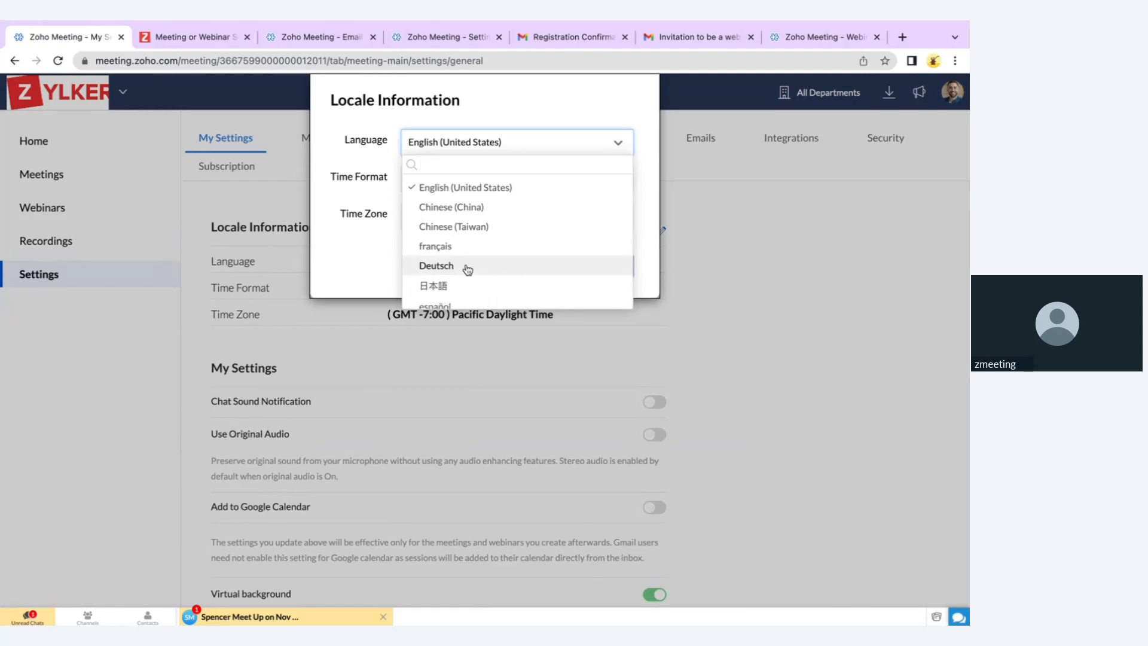
{"action": "left_click", "coordinate": [377, 267]}
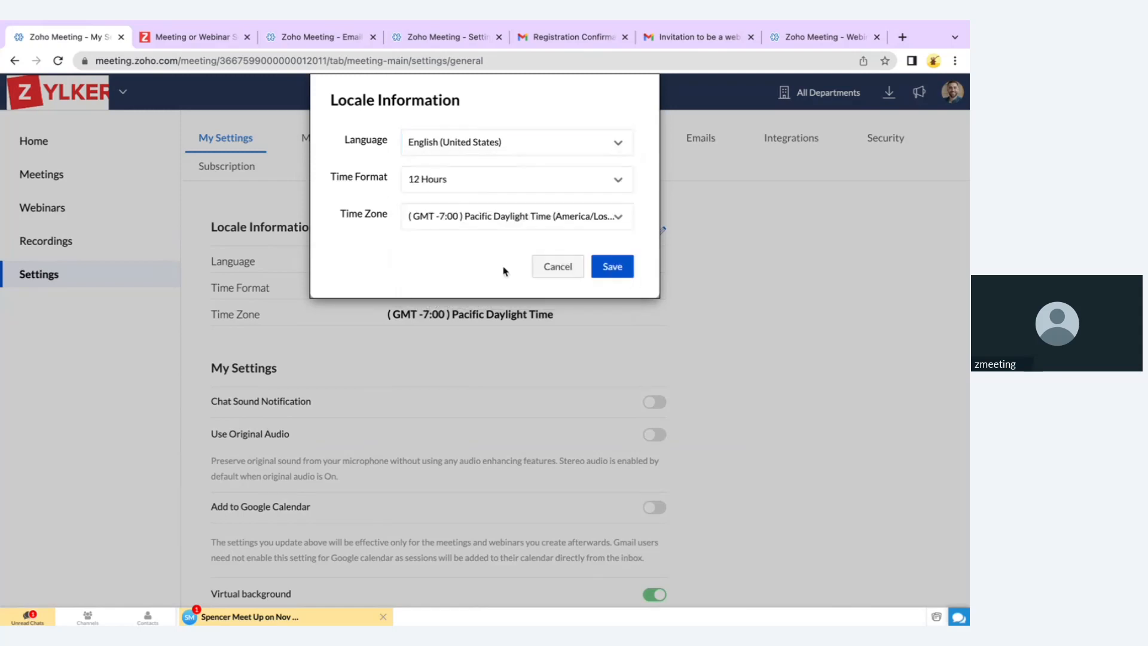
{"action": "left_click", "coordinate": [550, 267]}
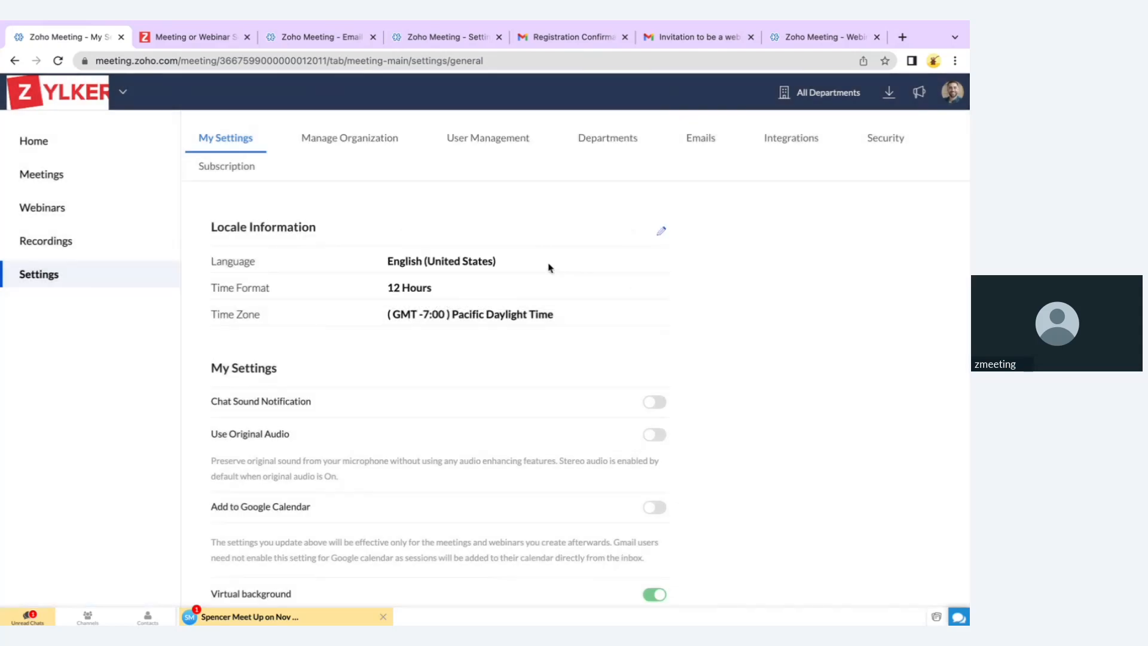
{"action": "scroll", "coordinate": [551, 268], "scroll_direction": "down", "scroll_amount": 1}
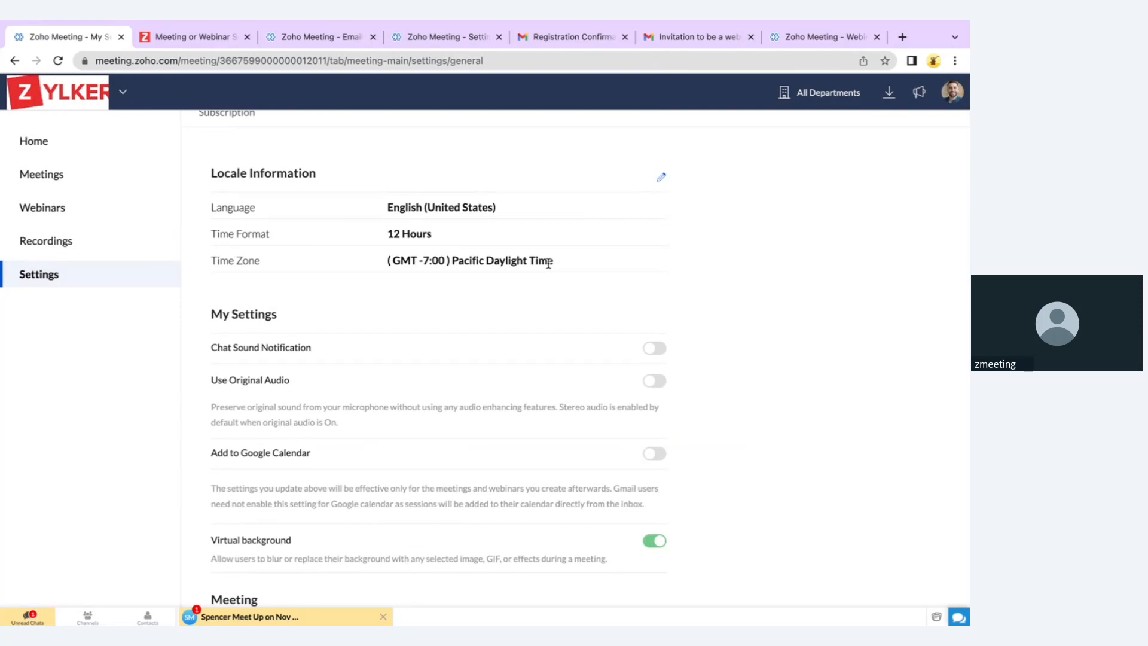
{"action": "scroll", "coordinate": [618, 484], "scroll_direction": "down", "scroll_amount": 1}
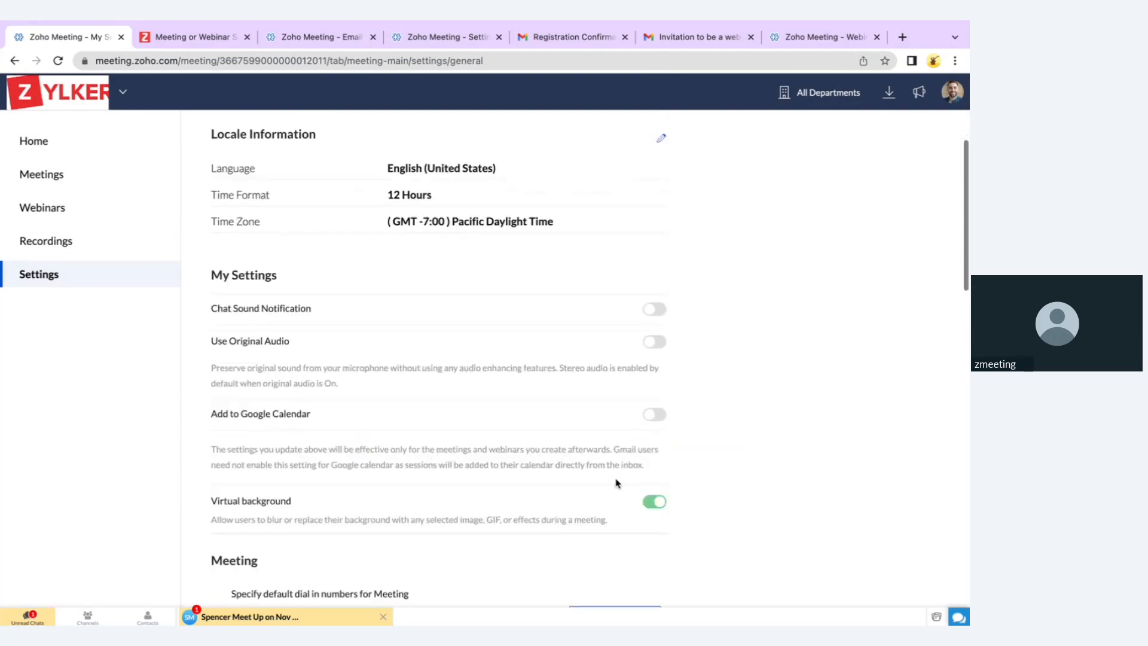
Switch on Add to Google Calendar, scroll through the Meeting settings, and open Manage Organization
{"action": "left_click", "coordinate": [655, 413]}
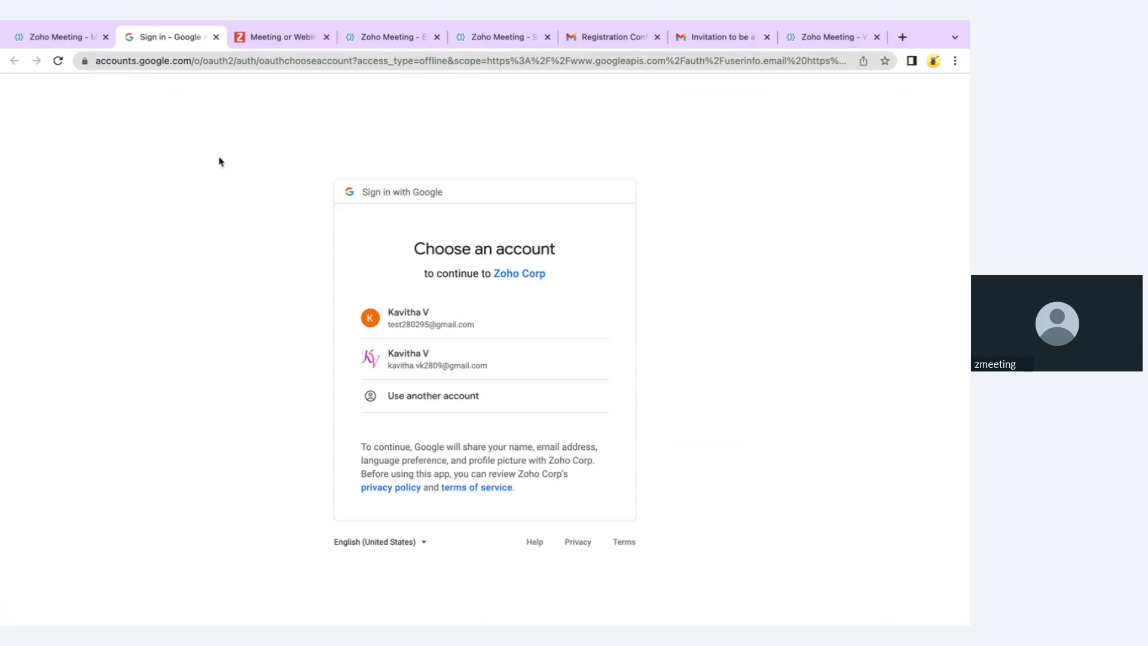
{"action": "left_click", "coordinate": [72, 38]}
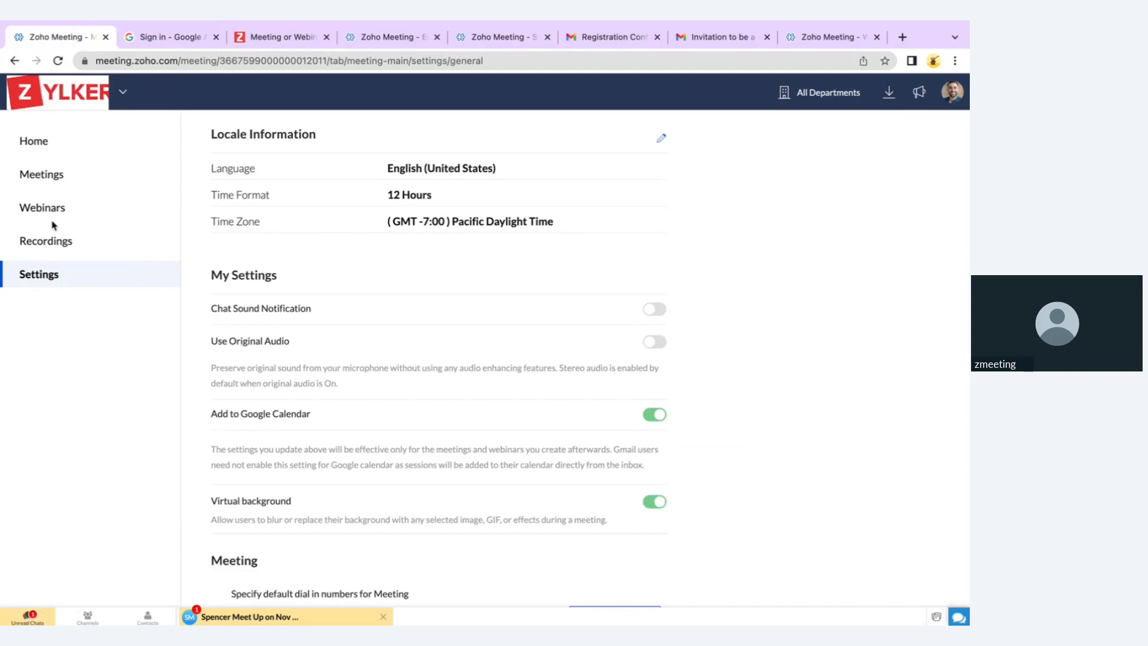
{"action": "scroll", "coordinate": [345, 378], "scroll_direction": "down", "scroll_amount": 4}
{"action": "scroll", "coordinate": [345, 378], "scroll_direction": "down", "scroll_amount": 3}
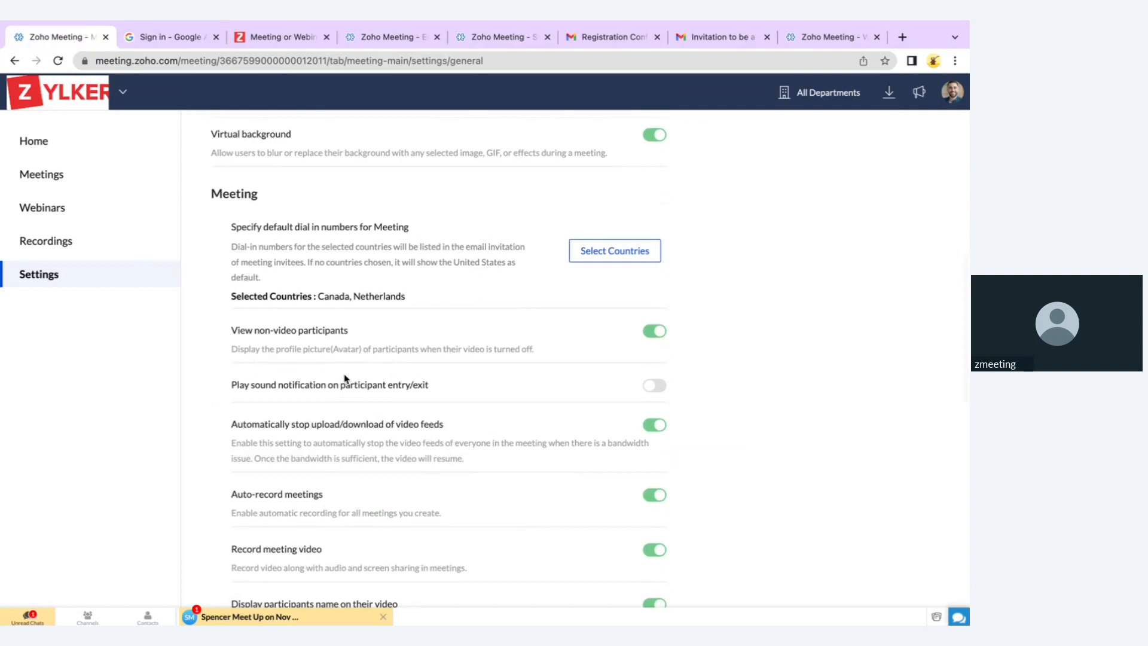
{"action": "scroll", "coordinate": [345, 378], "scroll_direction": "down", "scroll_amount": 2}
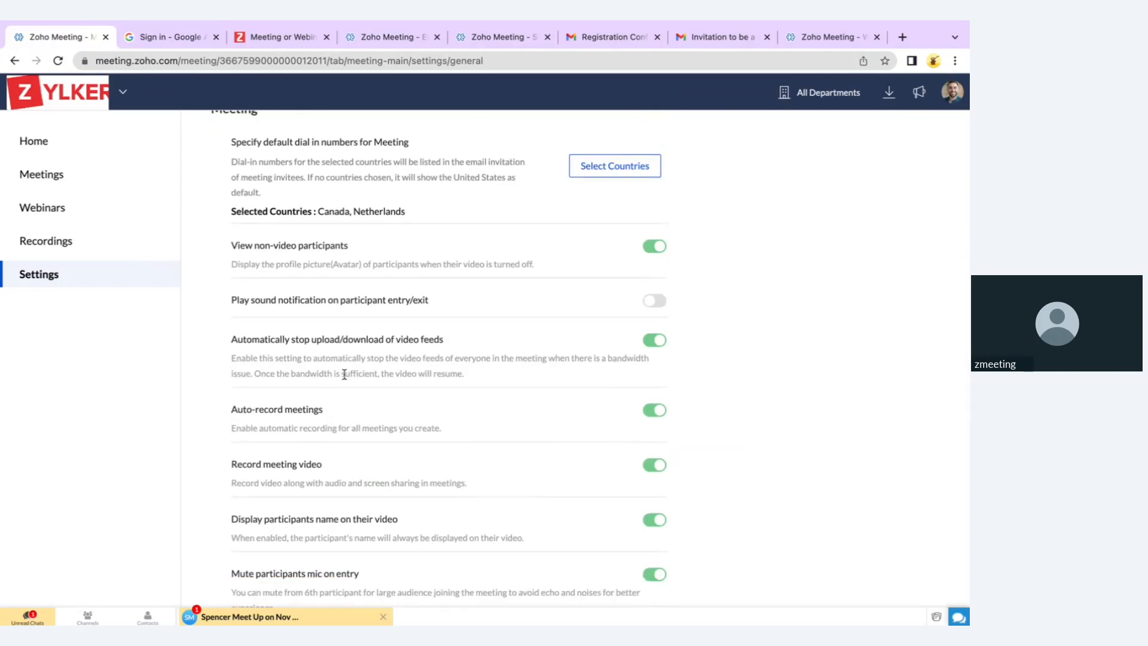
{"action": "scroll", "coordinate": [345, 376], "scroll_direction": "up", "scroll_amount": 8}
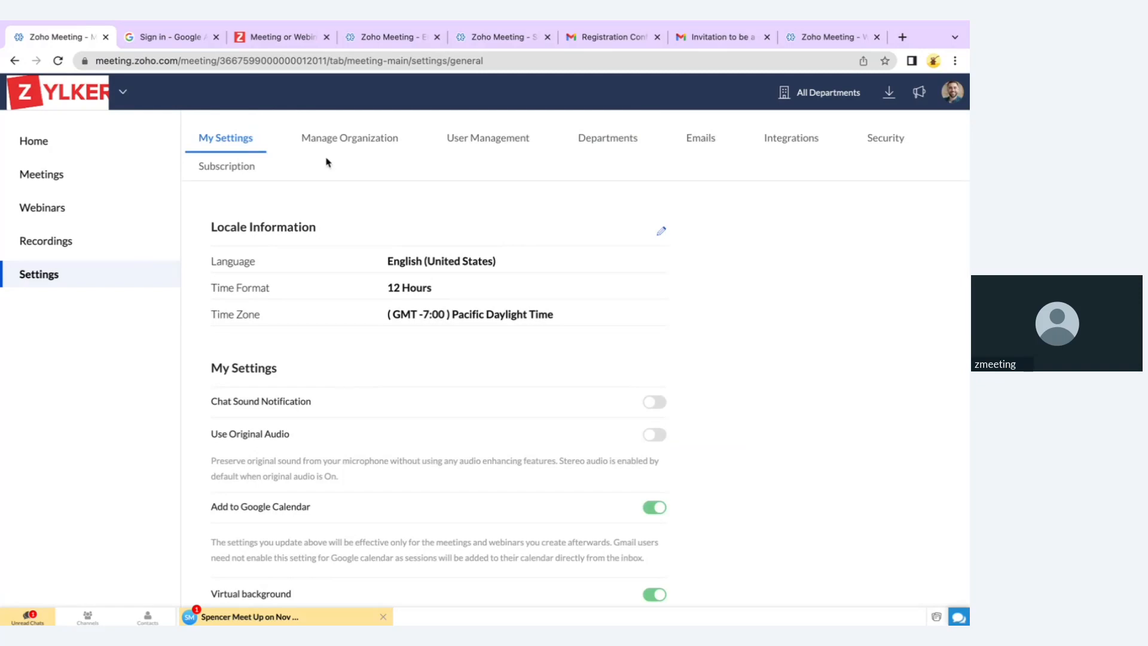
{"action": "left_click", "coordinate": [349, 142]}
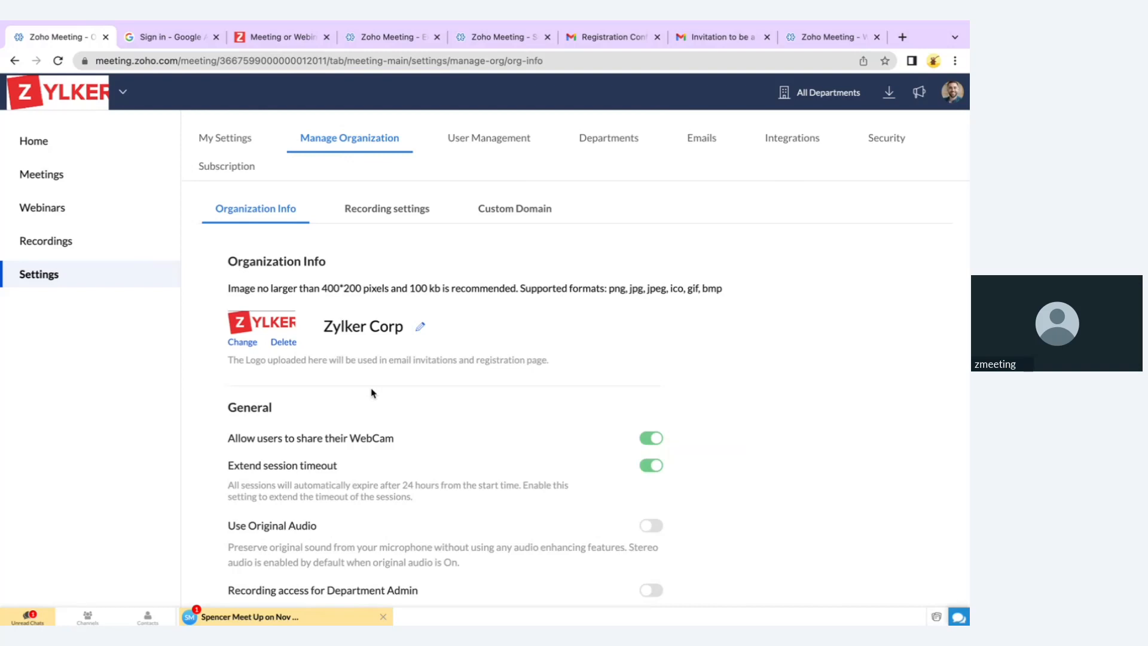
Review the organization's recording and Custom Domain settings, then open User Management to see licence usage
{"action": "left_click", "coordinate": [406, 209]}
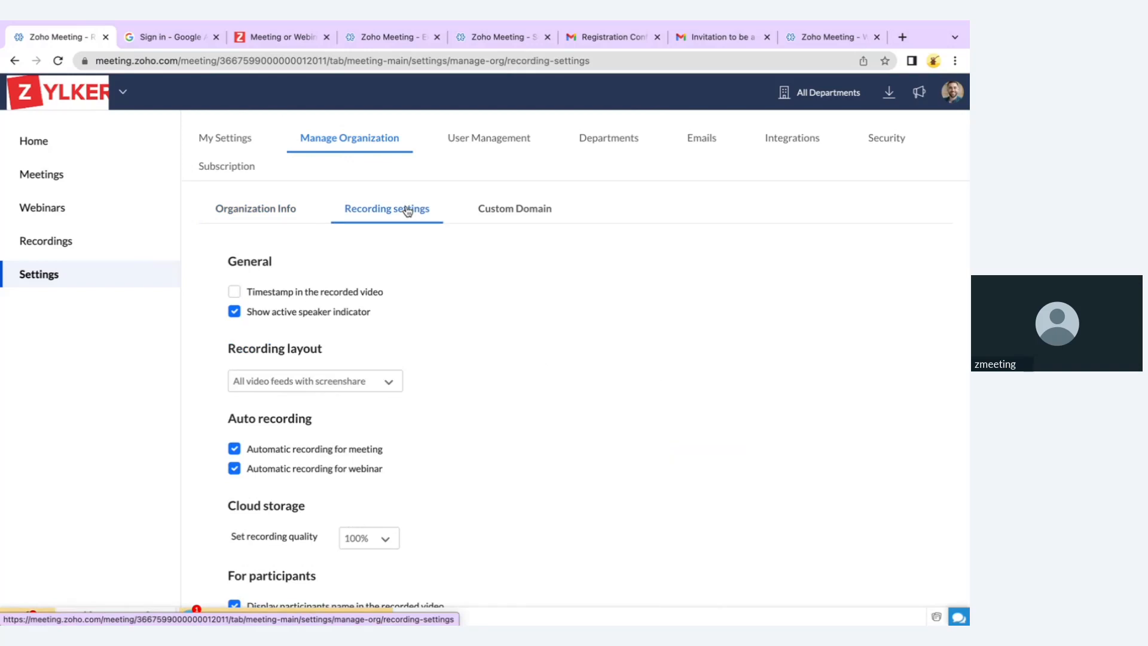
{"action": "scroll", "coordinate": [376, 417], "scroll_direction": "down", "scroll_amount": 3}
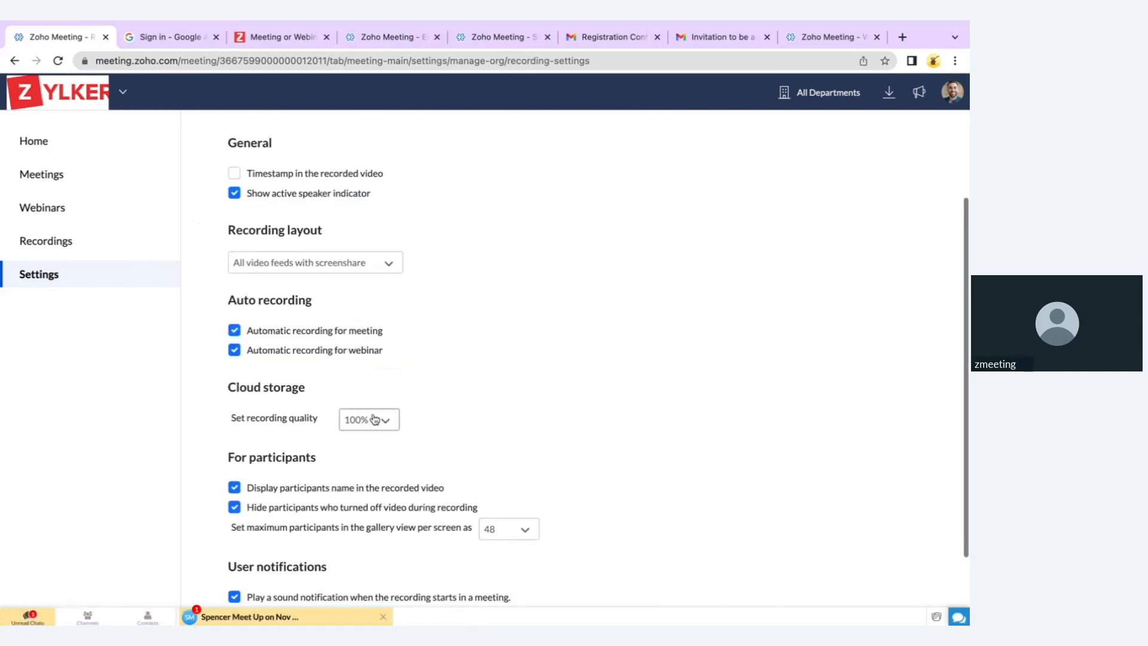
{"action": "scroll", "coordinate": [375, 419], "scroll_direction": "down", "scroll_amount": 1}
{"action": "scroll", "coordinate": [376, 419], "scroll_direction": "up", "scroll_amount": 4}
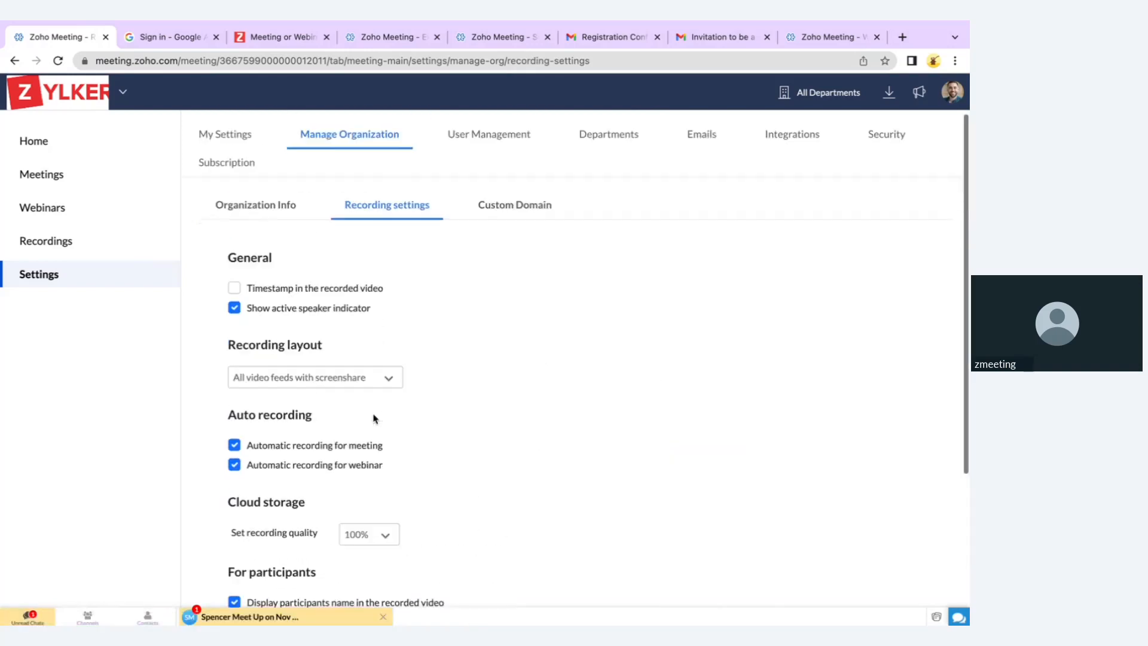
{"action": "left_click", "coordinate": [509, 219]}
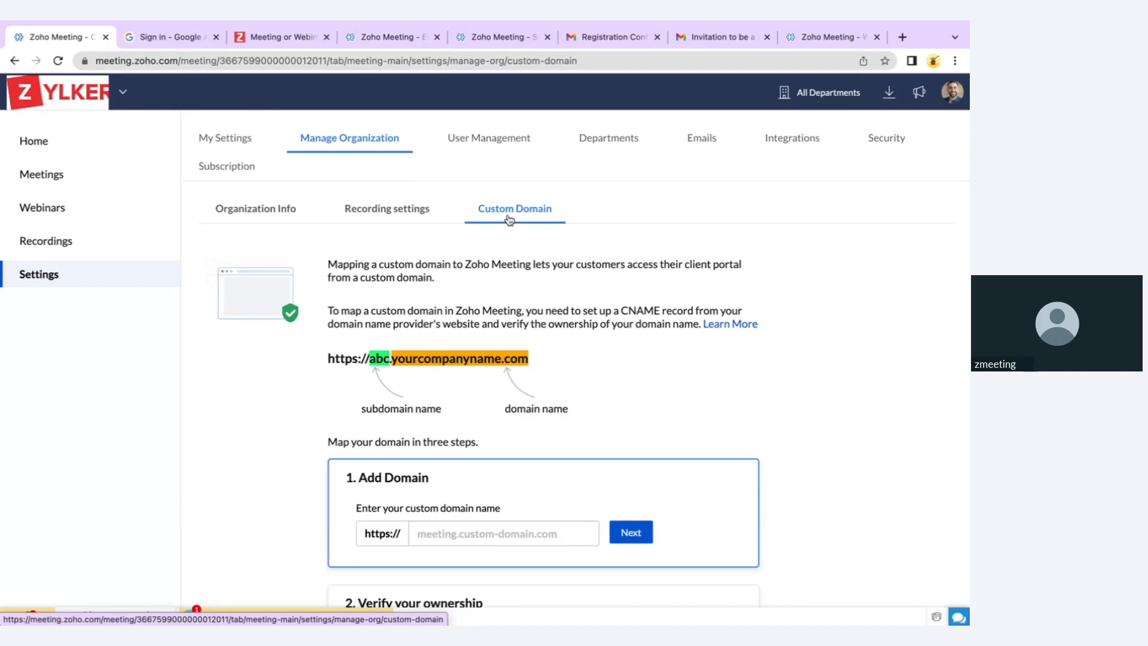
{"action": "left_click", "coordinate": [484, 141]}
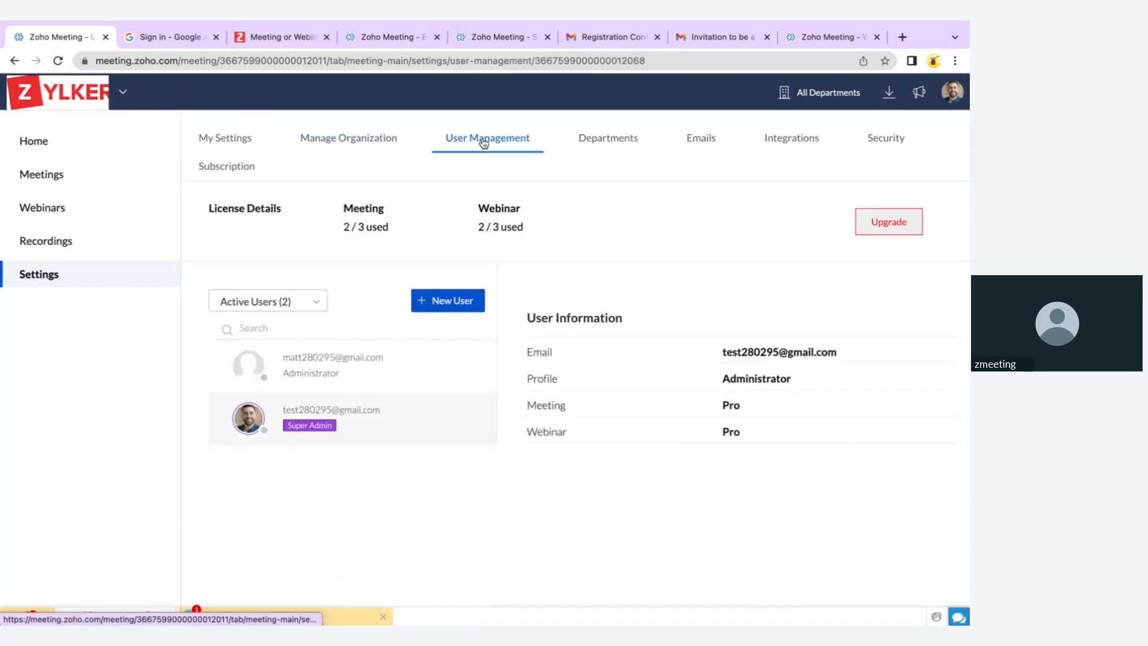
Inspect the administrator's assignable profile roles, cancel the edit, and go to Departments
{"action": "left_click", "coordinate": [357, 378]}
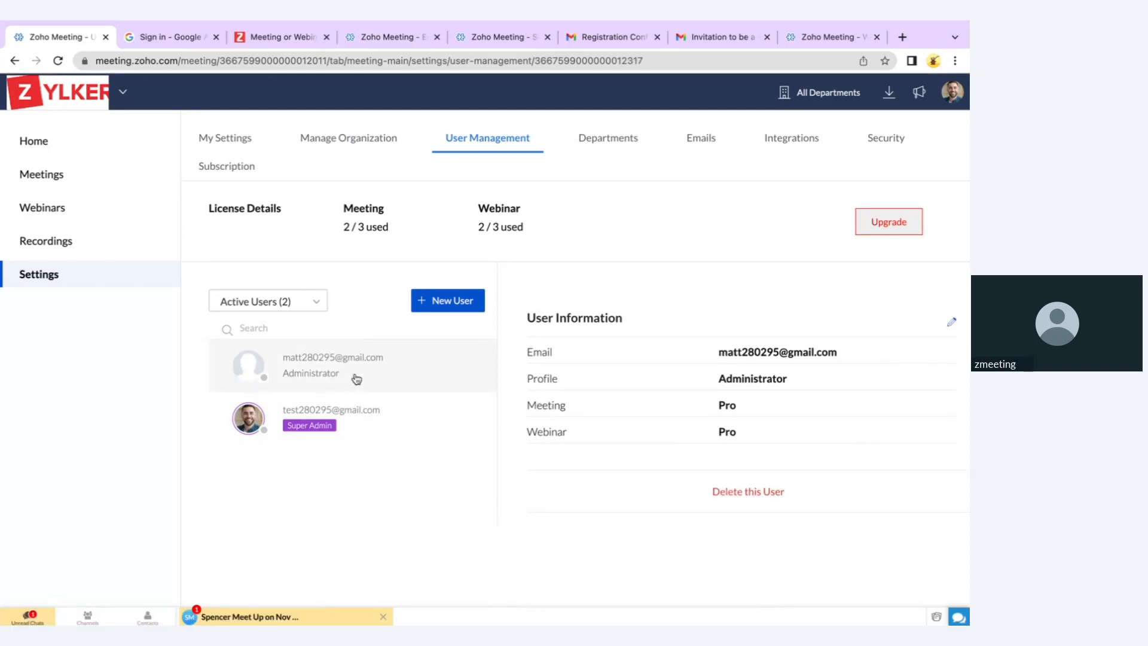
{"action": "left_click", "coordinate": [952, 323]}
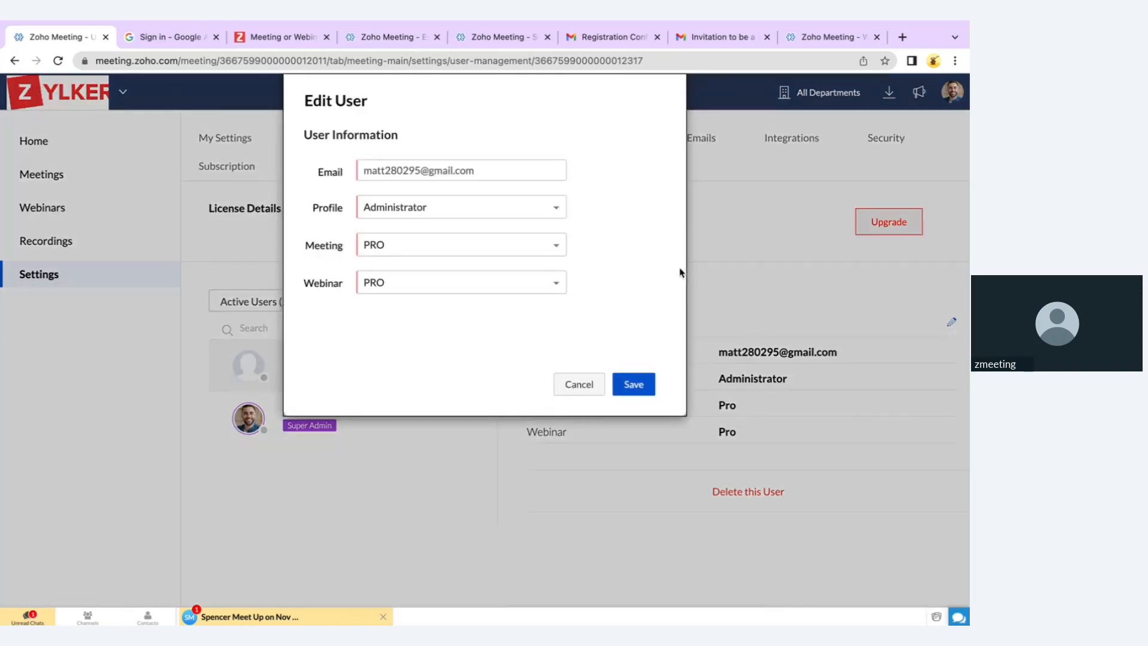
{"action": "left_click", "coordinate": [393, 216]}
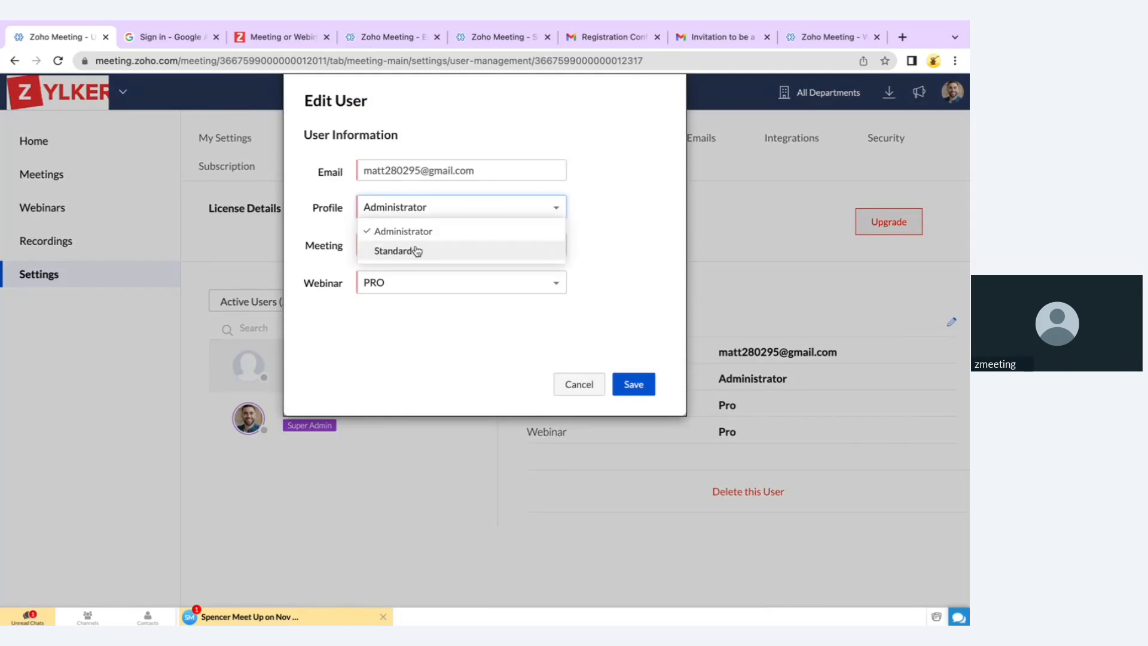
{"action": "left_click", "coordinate": [571, 385]}
{"action": "left_click", "coordinate": [600, 154]}
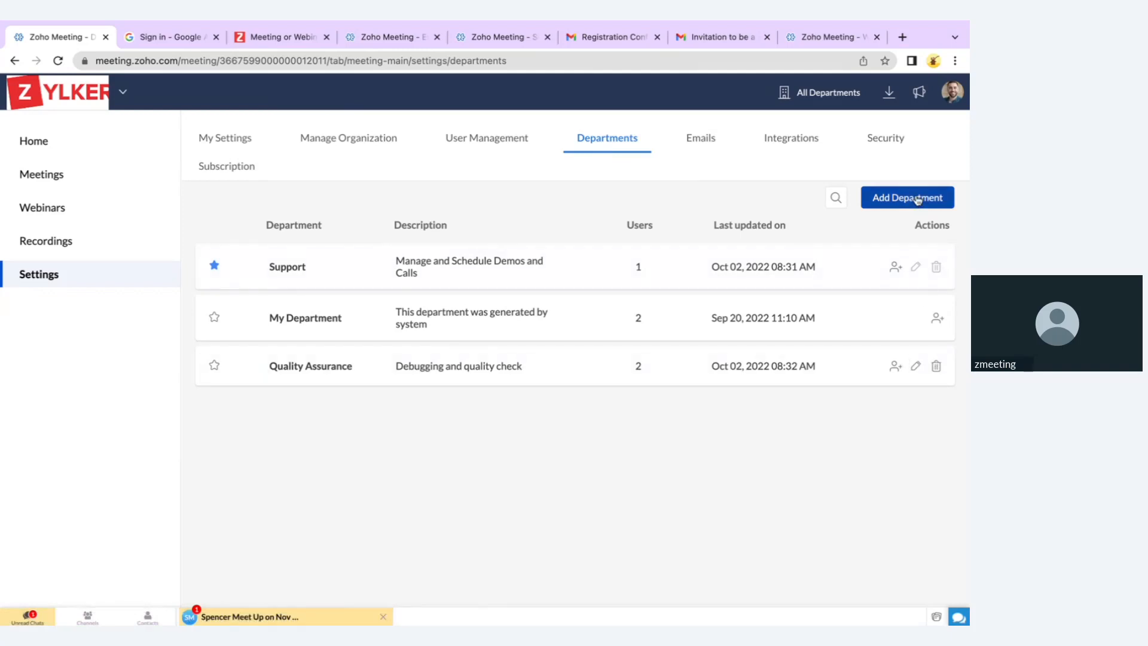
Check Support's members, abandon adding a new organization email address, and open Security
{"action": "left_click", "coordinate": [601, 270]}
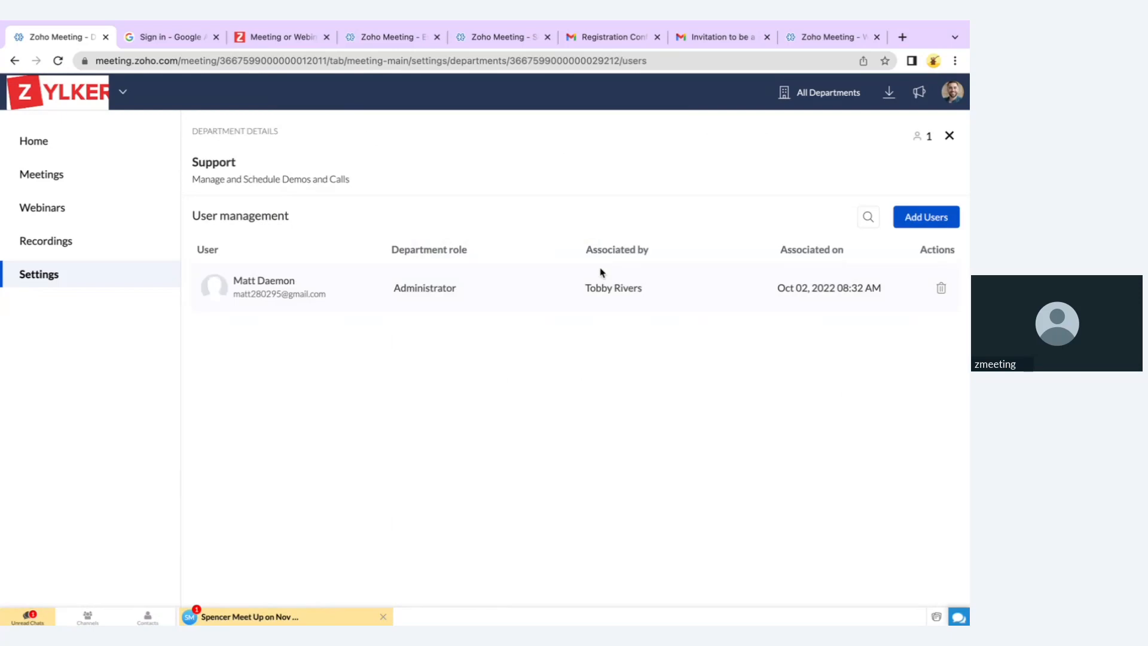
{"action": "left_click", "coordinate": [949, 135]}
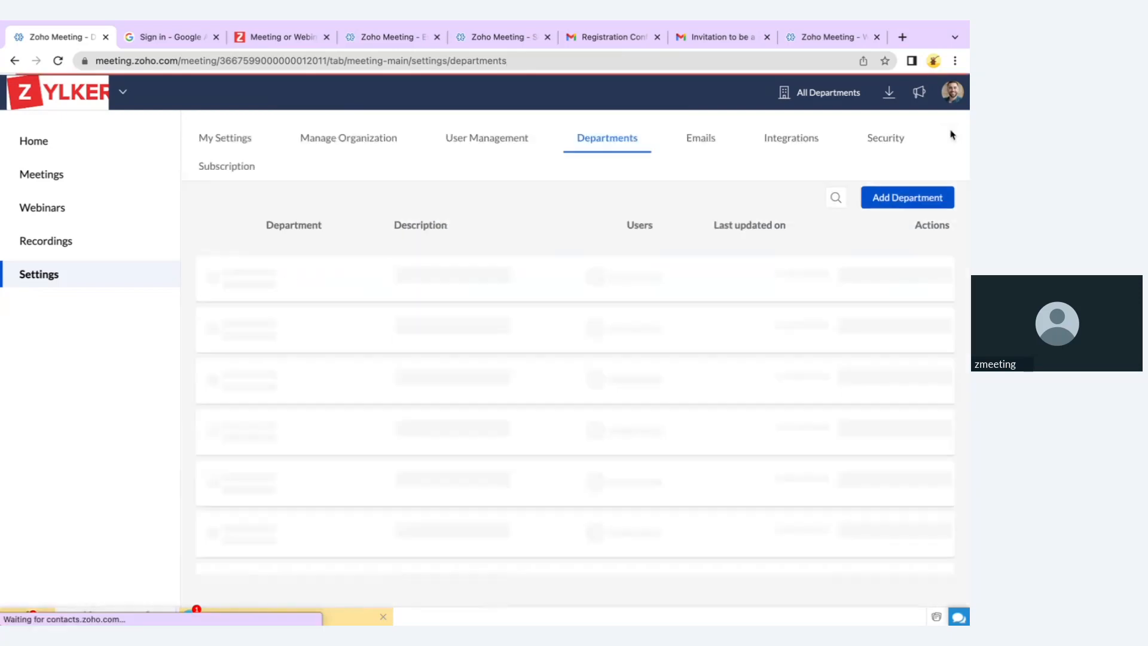
{"action": "left_click", "coordinate": [696, 145]}
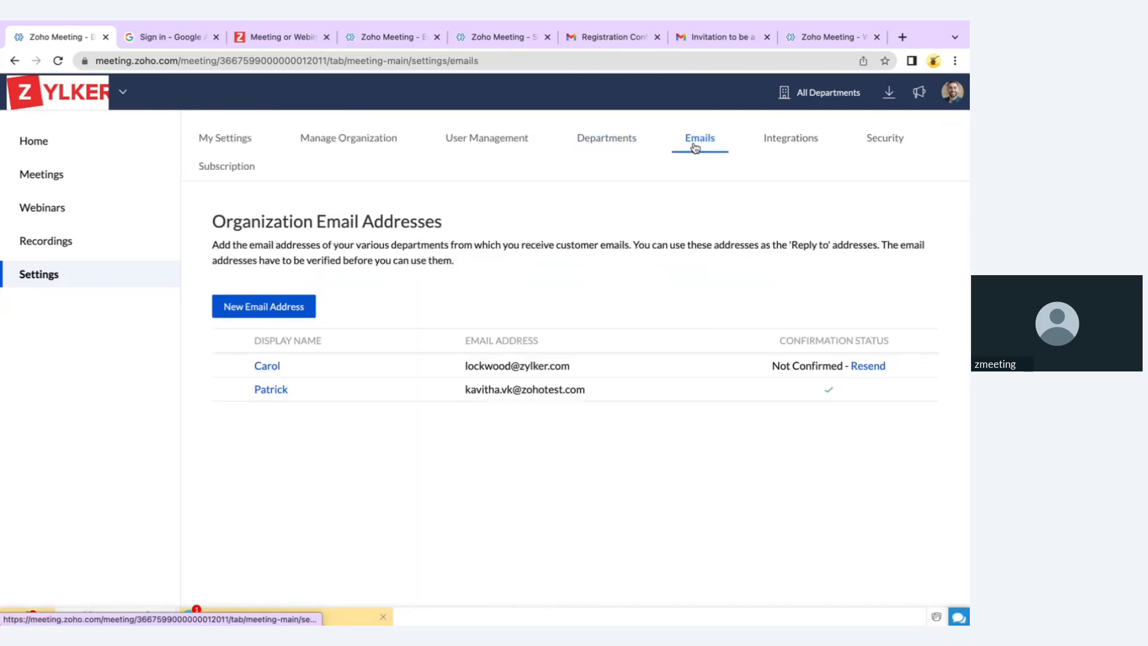
{"action": "left_click", "coordinate": [280, 308]}
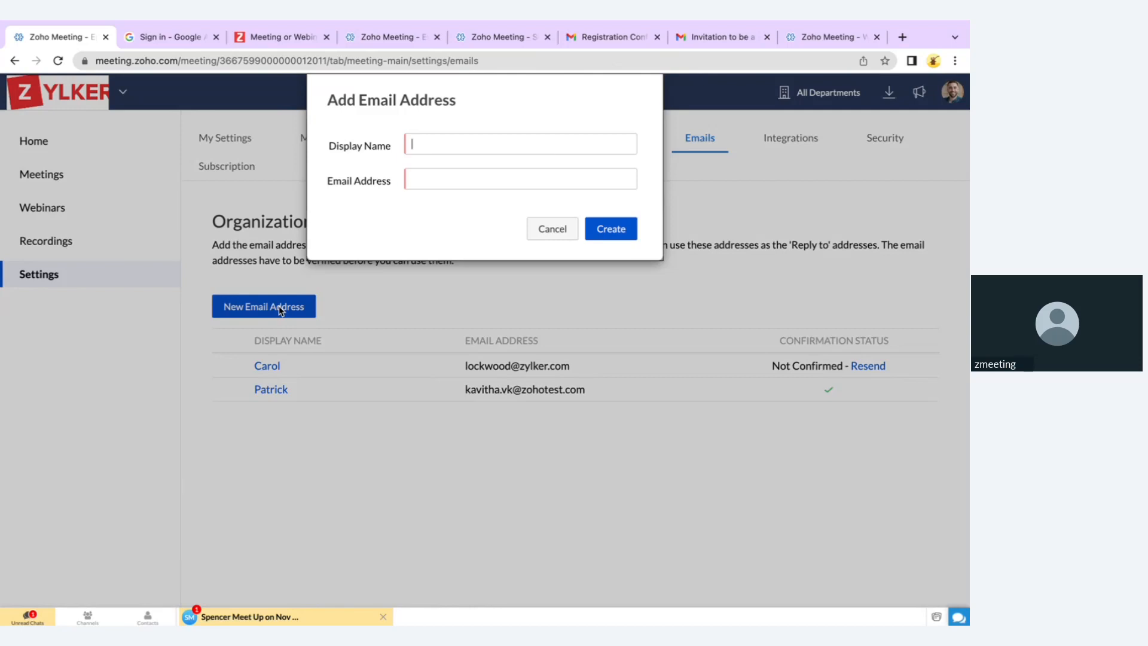
{"action": "left_click", "coordinate": [548, 230]}
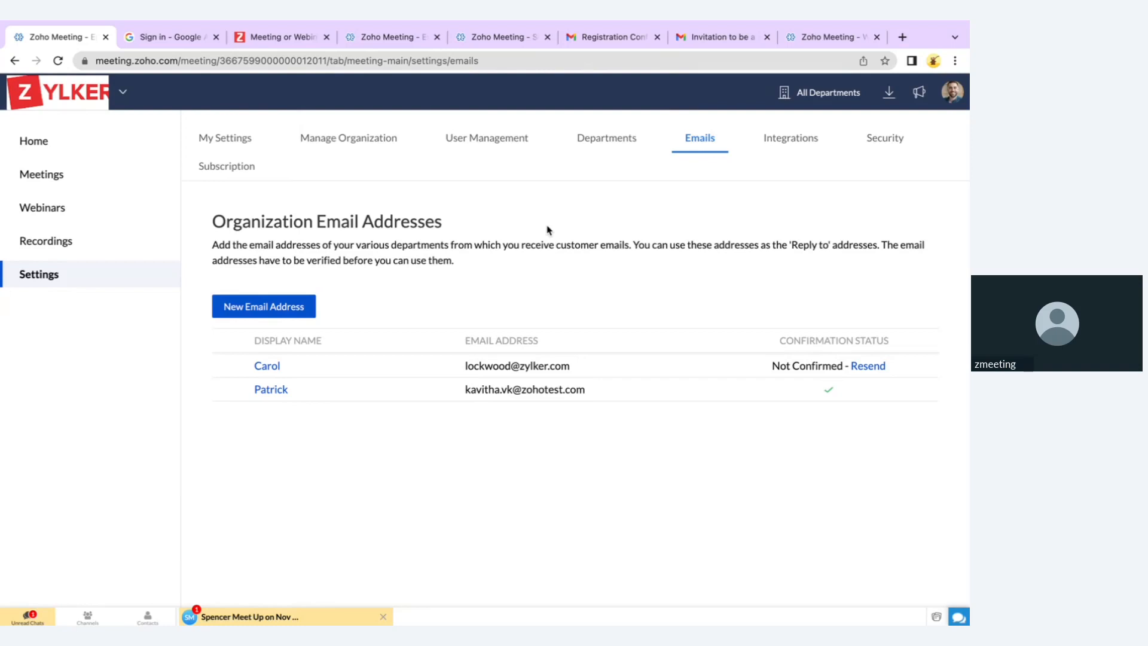
{"action": "left_click", "coordinate": [888, 144]}
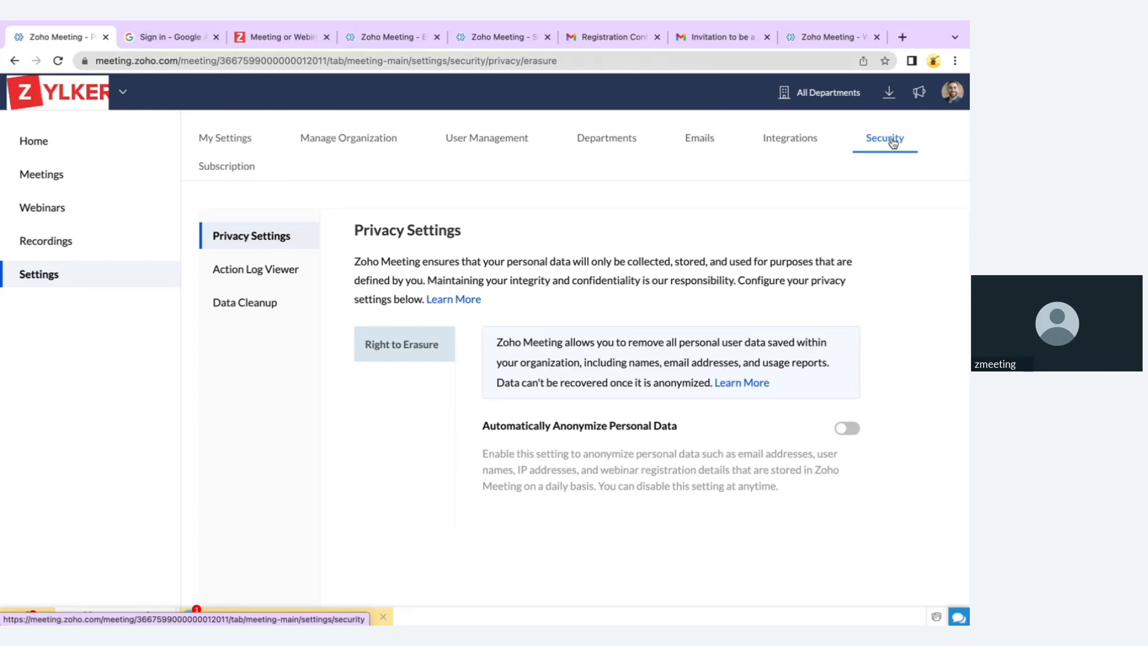
Filter the Action Log Viewer to a single user over the Last 60 days
{"action": "left_click", "coordinate": [241, 272]}
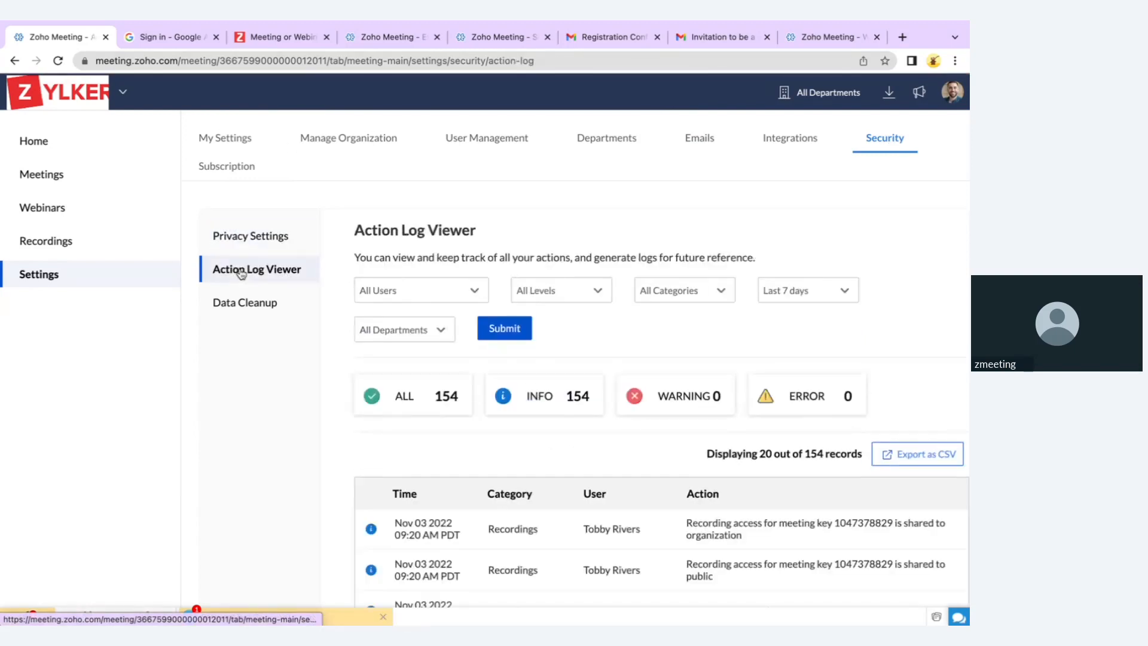
{"action": "left_click", "coordinate": [434, 296]}
{"action": "left_click", "coordinate": [424, 336]}
{"action": "left_click", "coordinate": [820, 291]}
{"action": "left_click", "coordinate": [801, 359]}
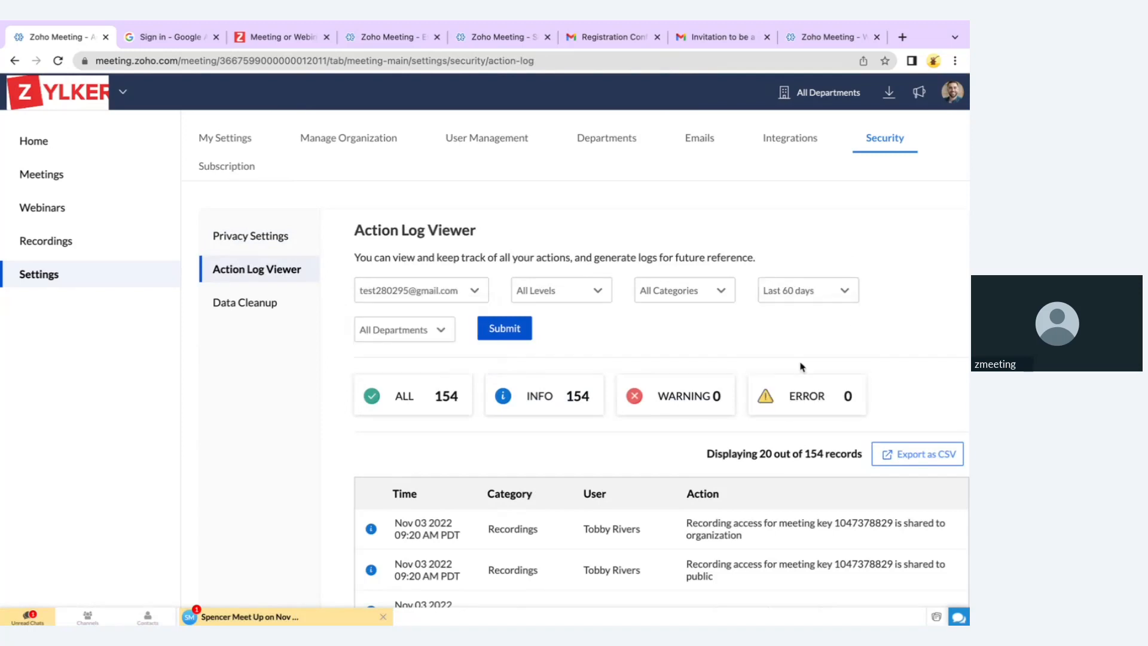
{"action": "scroll", "coordinate": [802, 367], "scroll_direction": "down", "scroll_amount": 2}
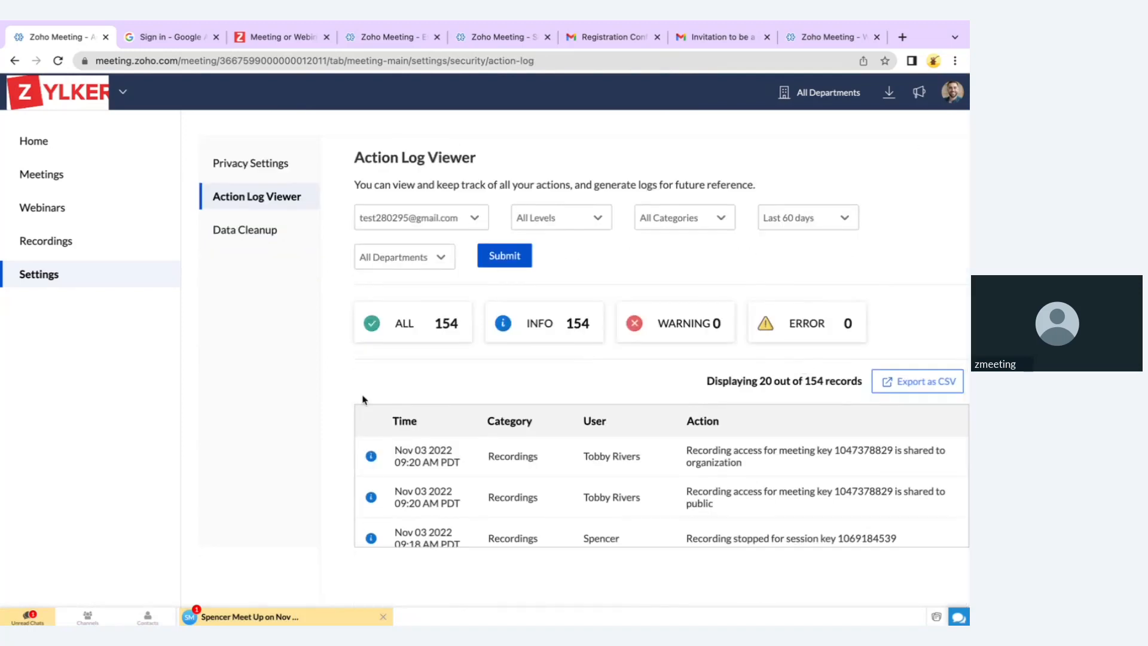
Look at the Data Cleanup settings, then view the Subscription plan details
{"action": "left_click", "coordinate": [261, 230]}
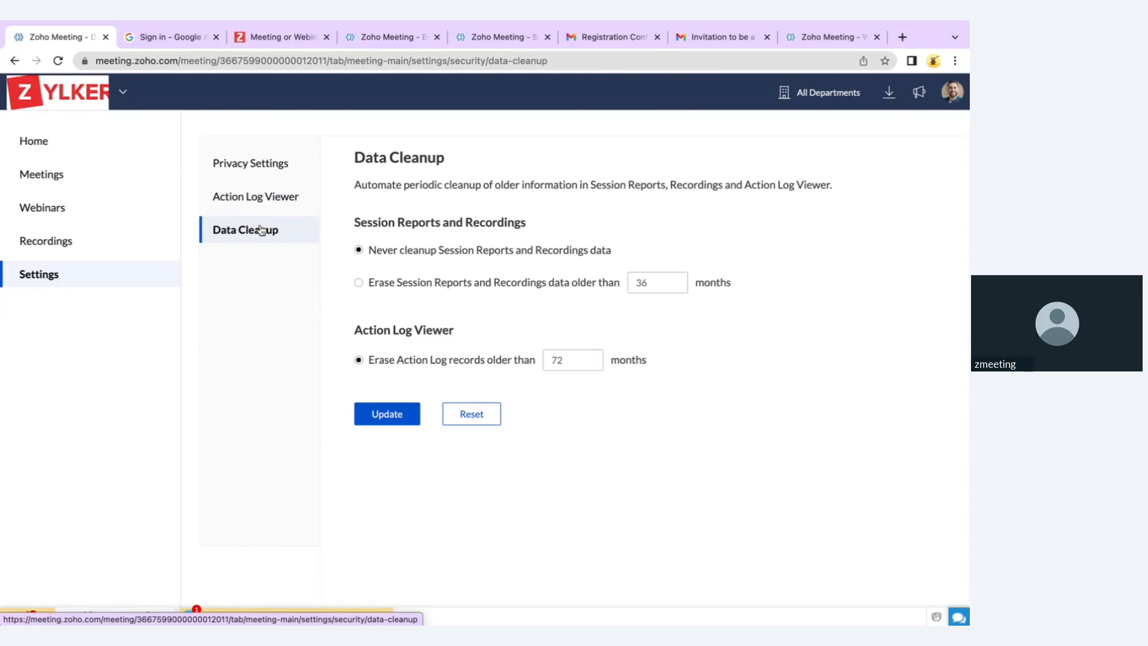
{"action": "scroll", "coordinate": [262, 231], "scroll_direction": "up", "scroll_amount": 2}
{"action": "left_click", "coordinate": [250, 167]}
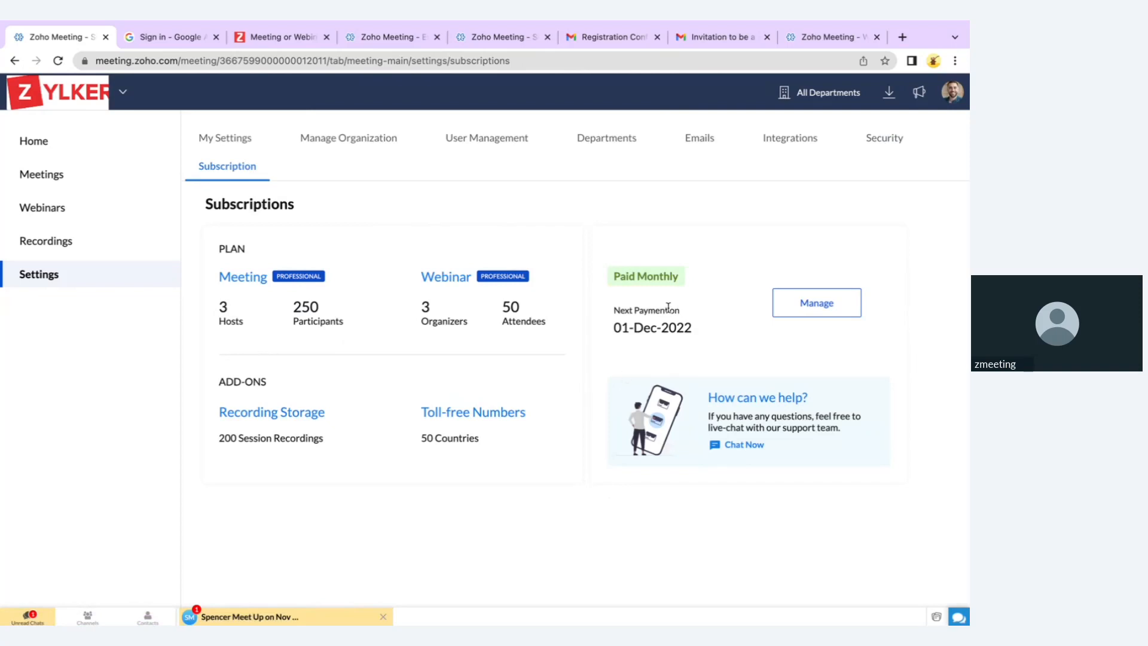
Browse the Integrations catalogue, then bring up the downloadable Zoho Meeting apps list
{"action": "left_click", "coordinate": [789, 139]}
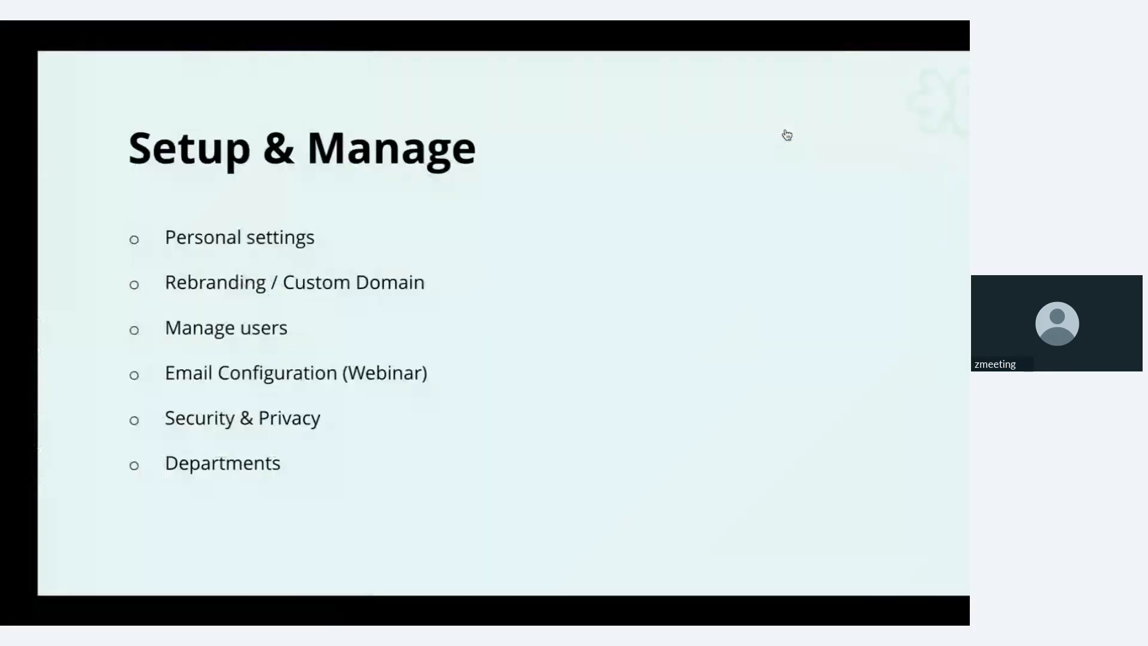
{"action": "key", "text": "Right"}
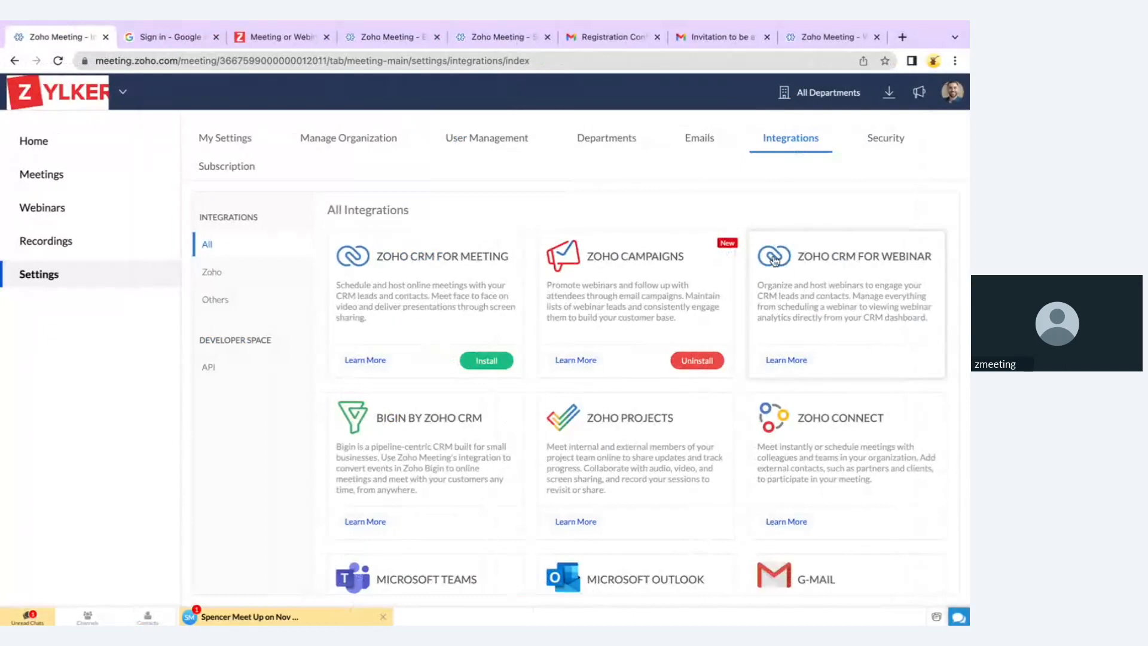
{"action": "left_click", "coordinate": [888, 103]}
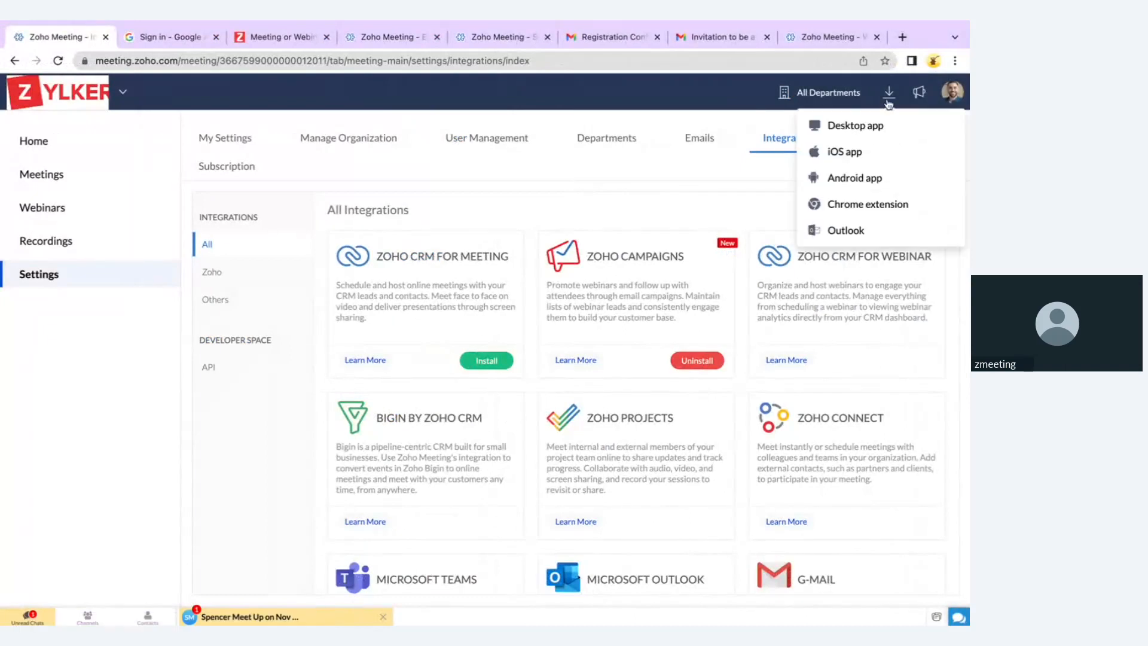